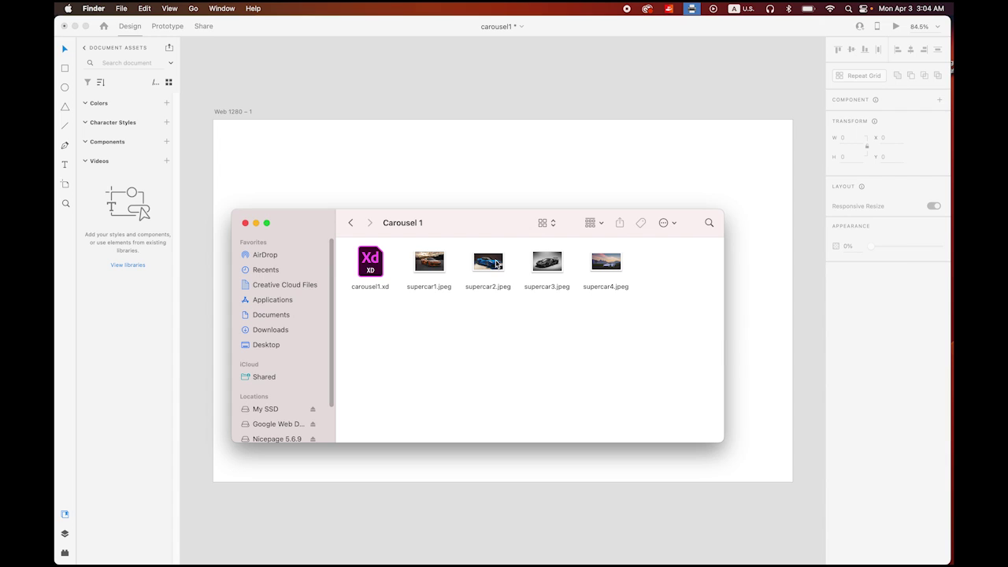
# Preview the finished carousel1 prototype and swipe through its car images in both directions
pyautogui.click(641, 156)
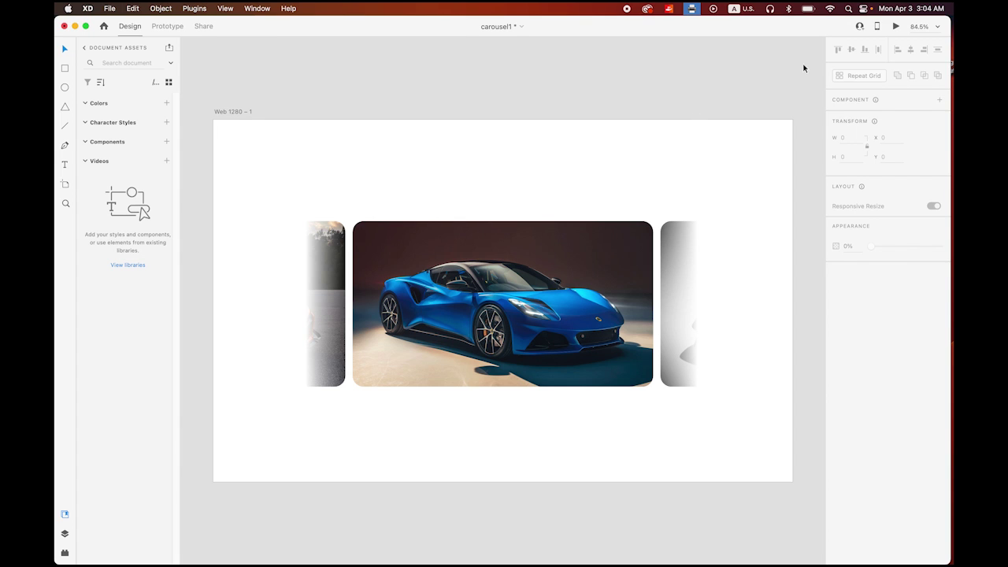
pyautogui.click(896, 26)
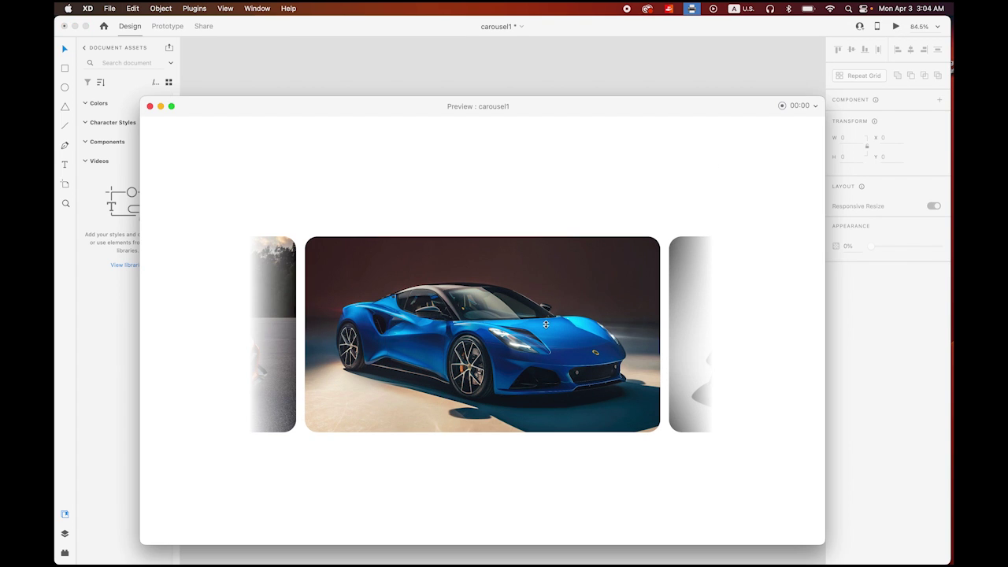
pyautogui.moveTo(366, 337); pyautogui.dragTo(425, 338)
pyautogui.moveTo(599, 323); pyautogui.dragTo(337, 317)
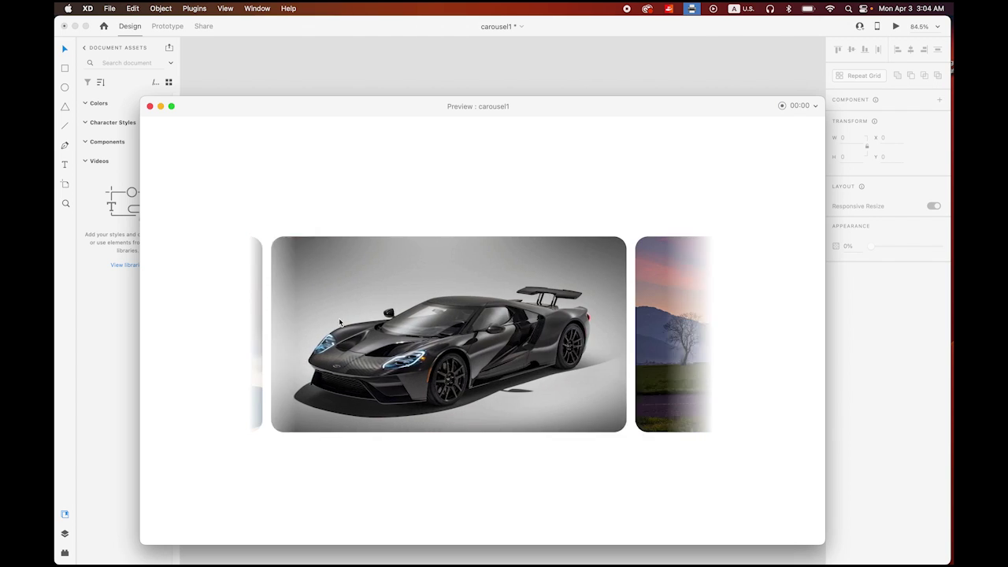
pyautogui.moveTo(533, 317); pyautogui.dragTo(598, 323)
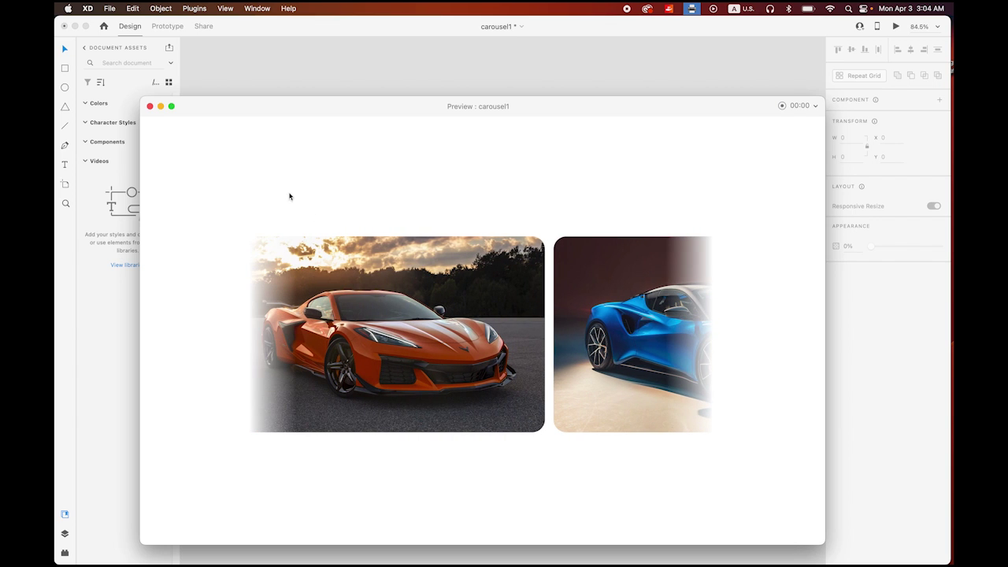
pyautogui.click(151, 106)
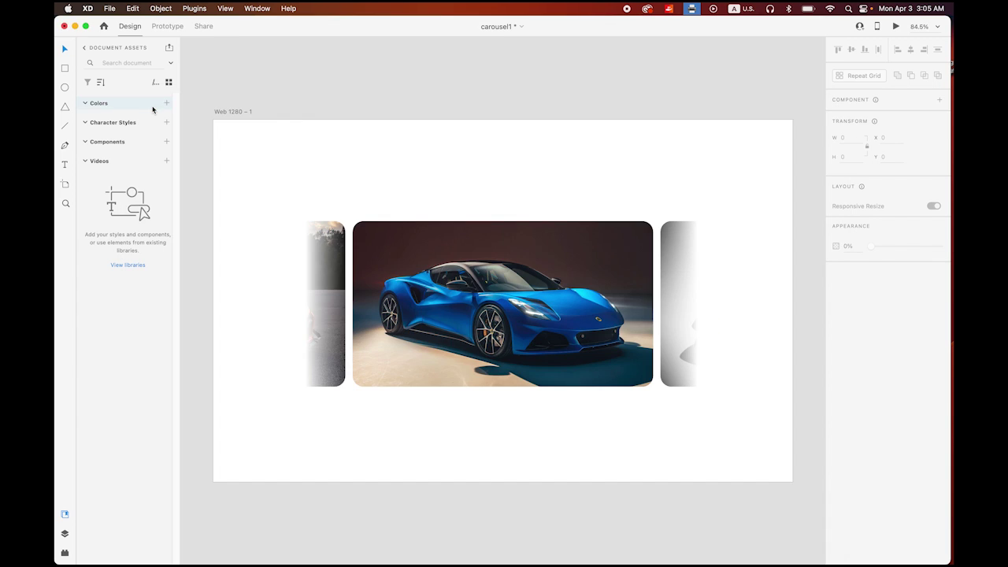
# Create a new document from the Web 1280 (1280 × 800) preset and show the layout grid on its artboard
pyautogui.click(114, 7)
pyautogui.moveTo(129, 10)
pyautogui.click(112, 22)
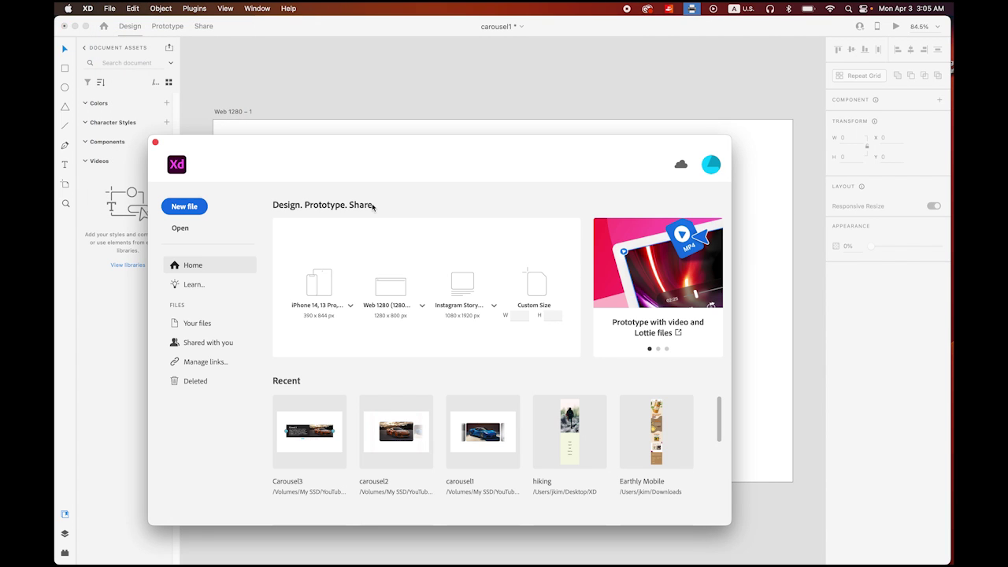
pyautogui.click(423, 307)
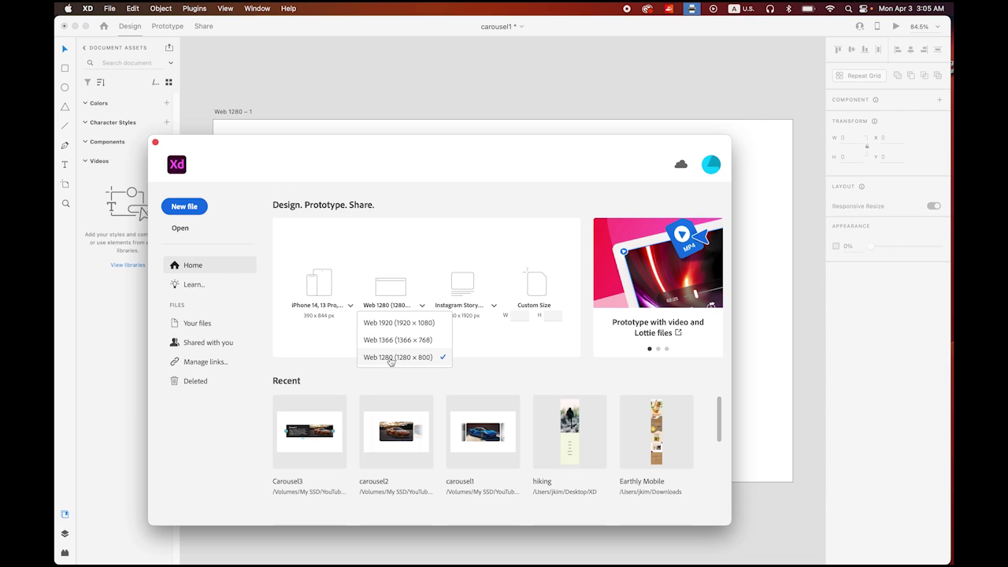
pyautogui.click(390, 359)
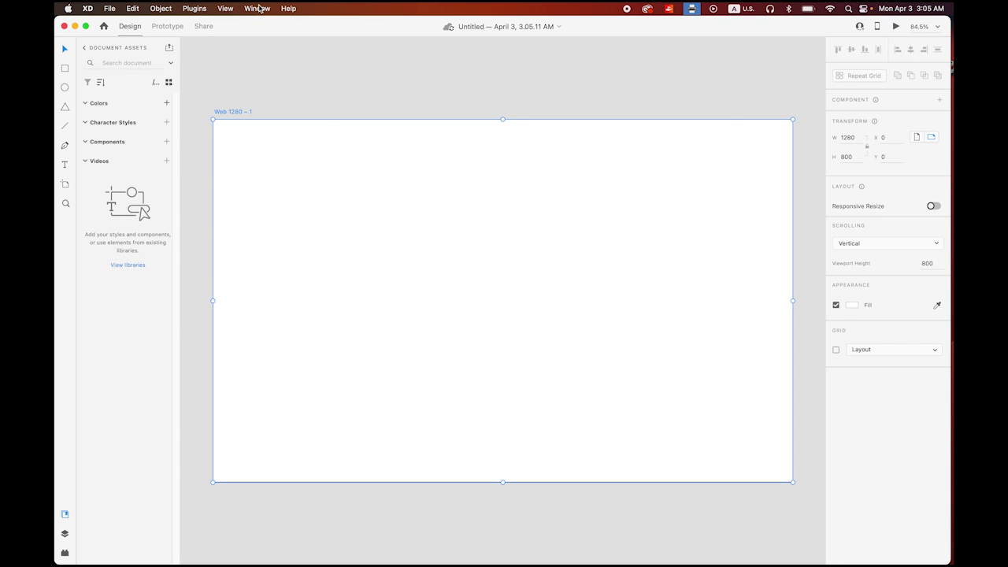
pyautogui.click(226, 8)
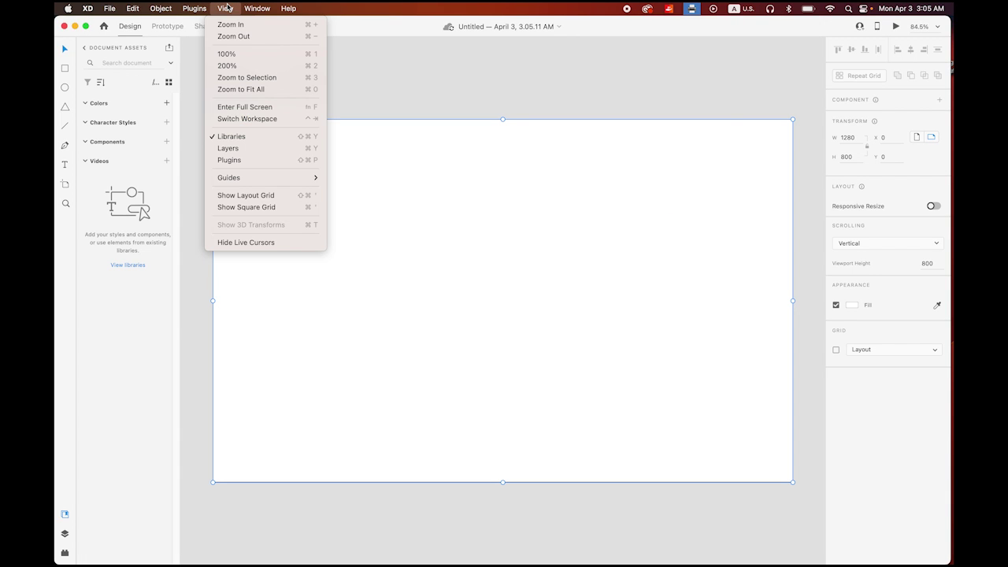
pyautogui.click(265, 200)
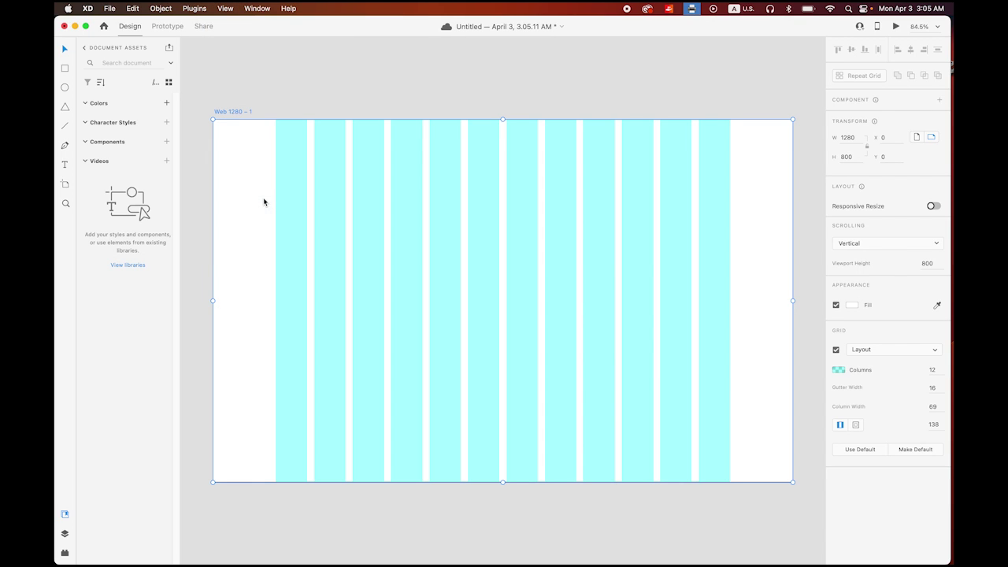
# Draw a rectangle about 664 × 372 across the middle eight grid columns of the artboard
pyautogui.click(366, 104)
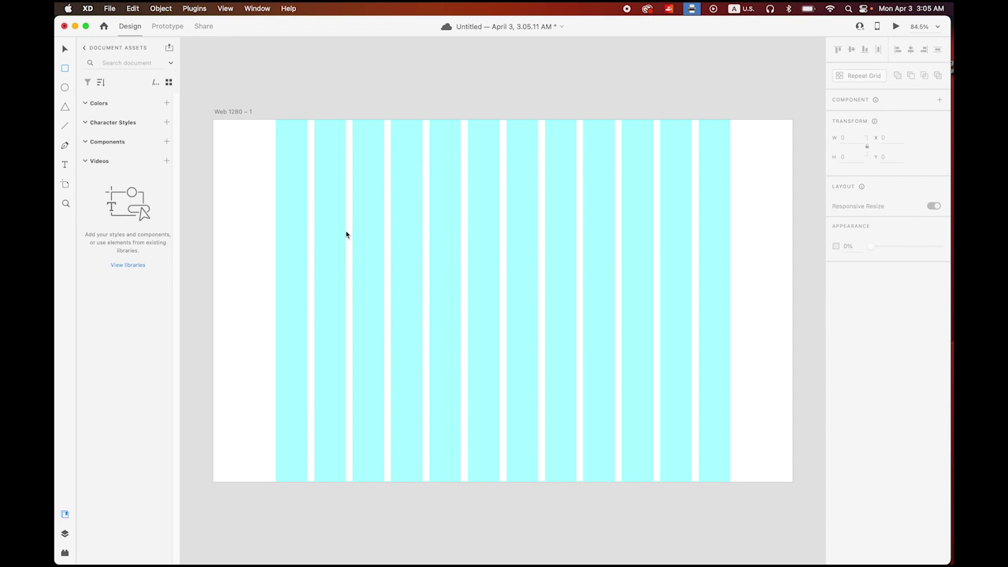
pyautogui.moveTo(352, 231)
pyautogui.mouseDown()
pyautogui.moveTo(660, 374)
pyautogui.moveTo(691, 405)
pyautogui.moveTo(652, 399)
pyautogui.mouseUp()
pyautogui.click(65, 49)
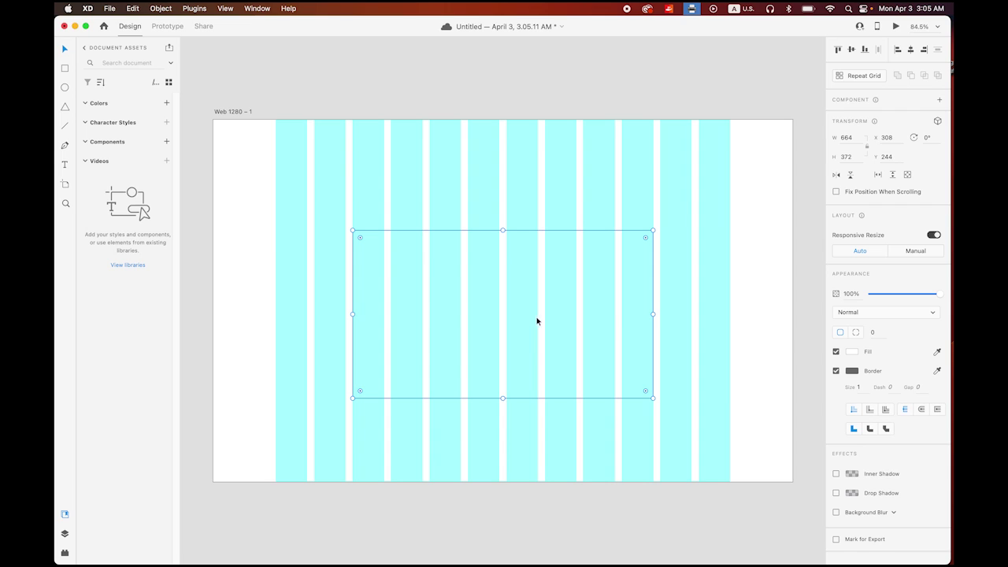
# Remove the rectangle's border, fill it with #C7C0C0 and round its corners to a radius of about 27
pyautogui.click(836, 373)
pyautogui.click(853, 354)
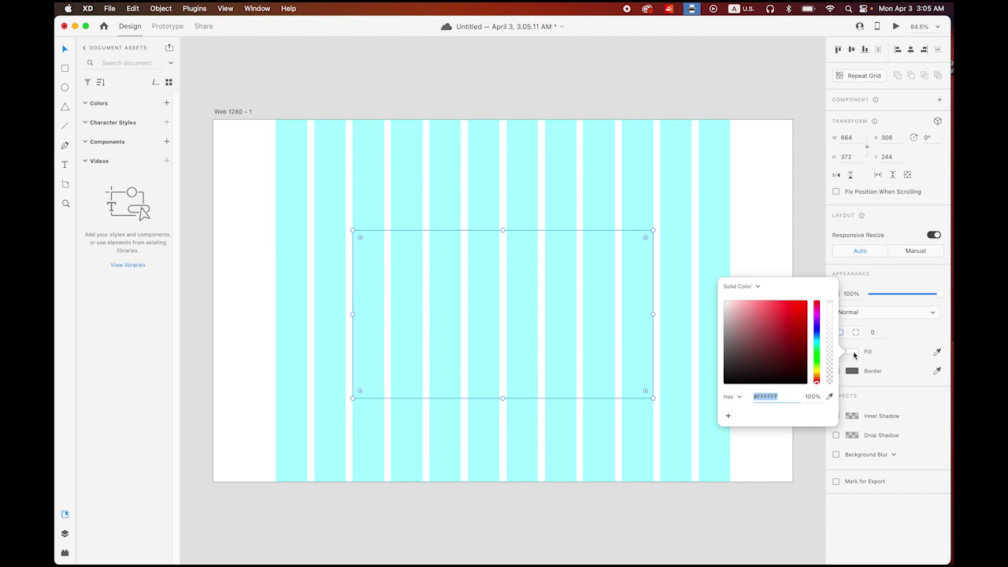
pyautogui.click(727, 318)
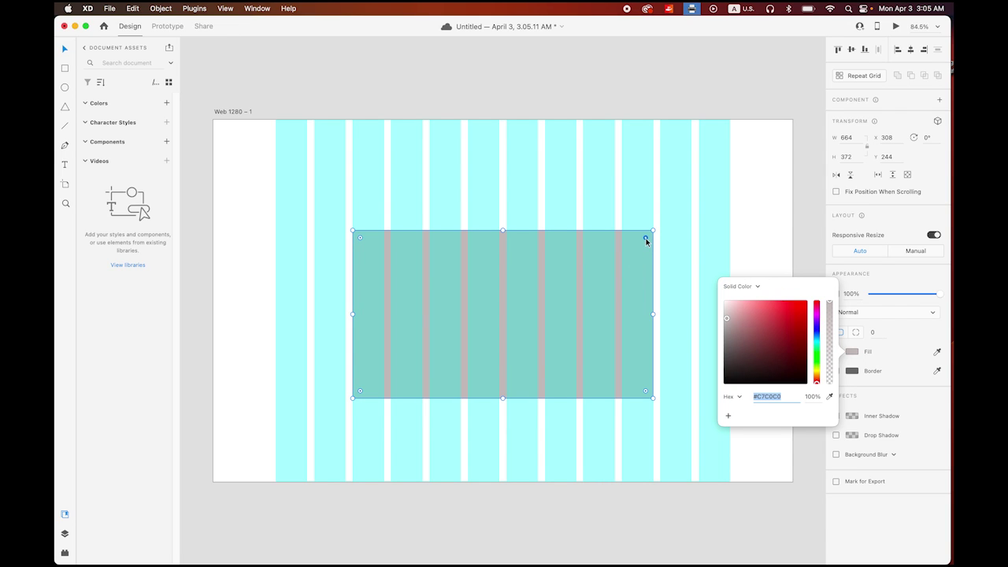
pyautogui.moveTo(646, 240); pyautogui.dragTo(641, 242)
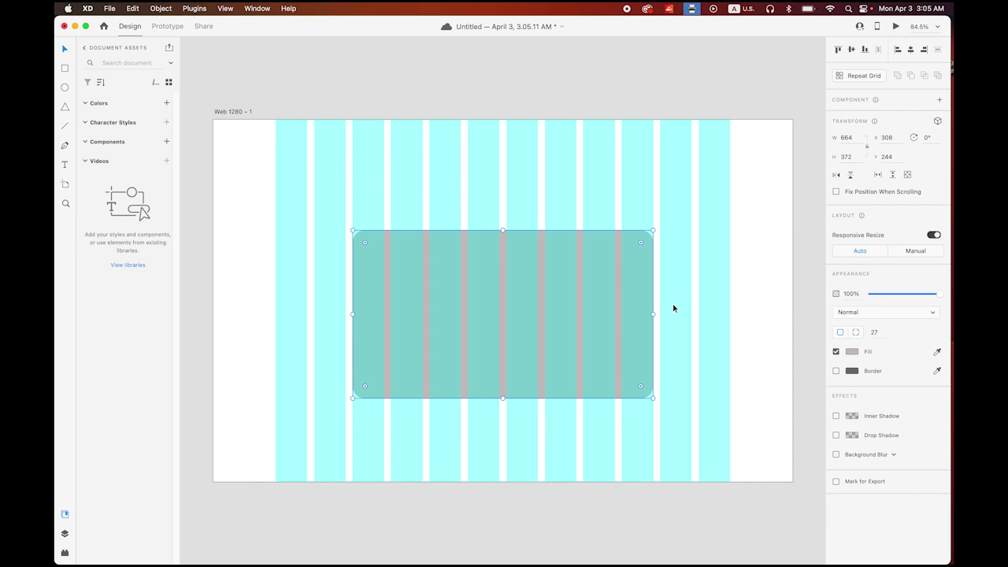
# Duplicate the rounded rectangle to its left at X -372, leaving one gutter between the two and keeping them level
pyautogui.click(546, 207)
pyautogui.click(603, 299)
pyautogui.hscroll(-5, 601, 324)
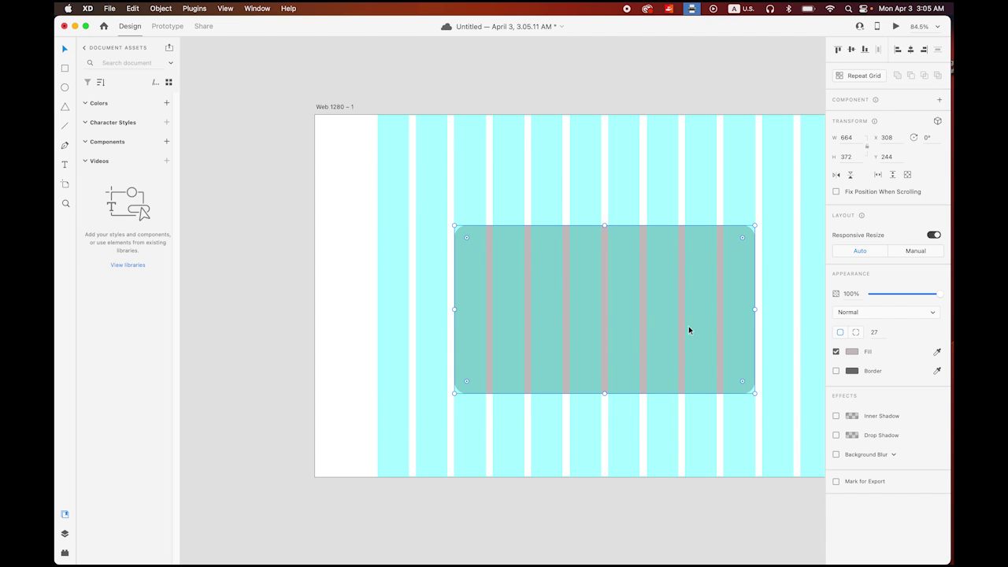
pyautogui.press('alt')
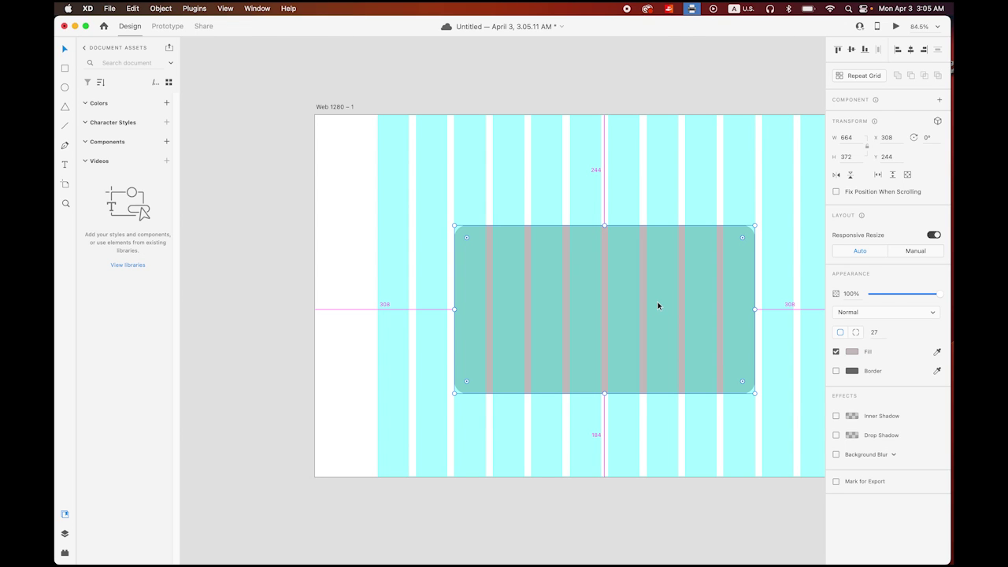
pyautogui.moveTo(658, 305); pyautogui.dragTo(353, 294)
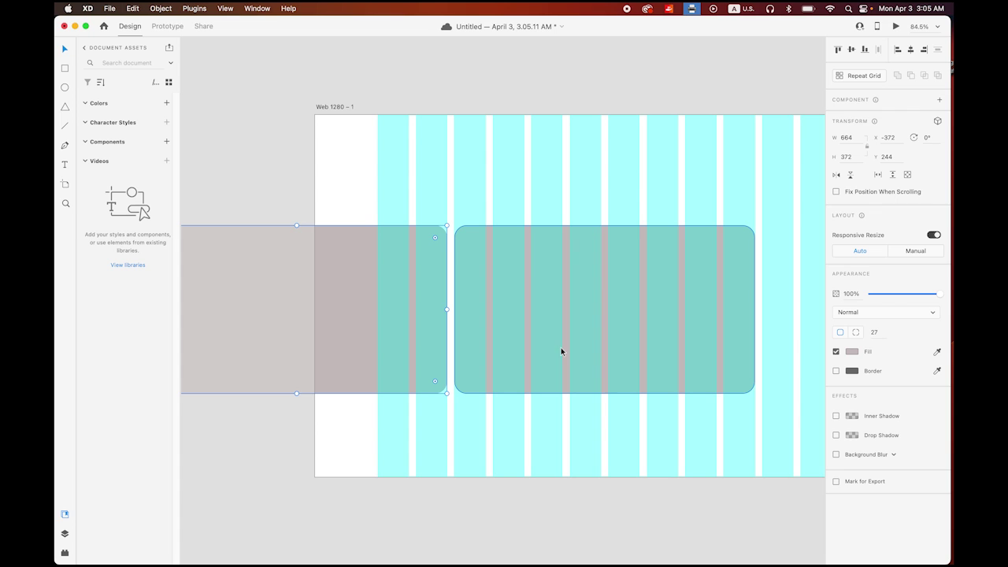
# Duplicate the central rectangle to its right at X 988, one gutter away and at the same height
pyautogui.click(626, 322)
pyautogui.moveTo(627, 323); pyautogui.dragTo(438, 323)
pyautogui.press('alt')
pyautogui.moveTo(406, 291); pyautogui.dragTo(717, 324)
# Duplicate the rightmost rectangle once more to the right at X 1668, beyond the artboard's edge
pyautogui.hscroll(10, 687, 343)
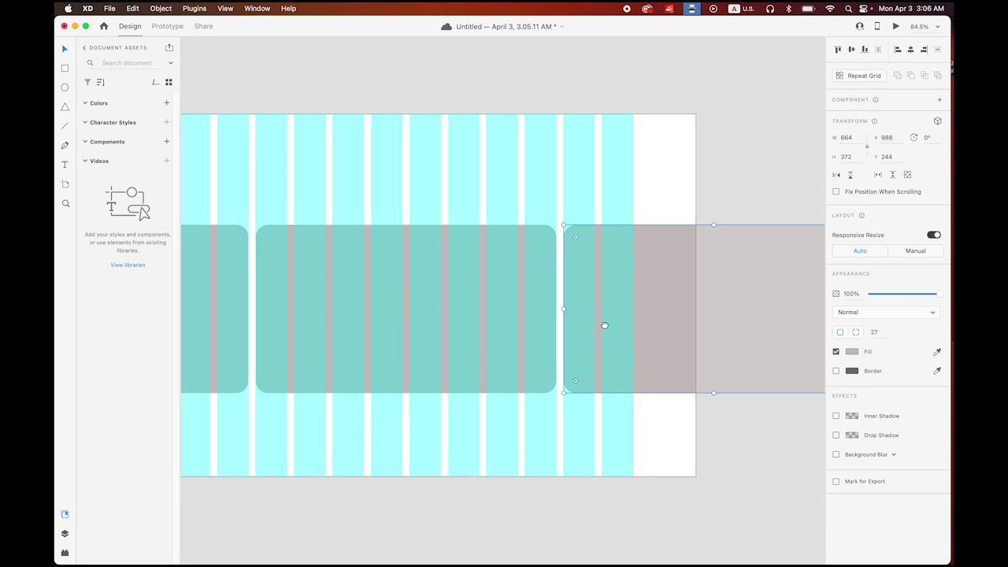
pyautogui.press('alt')
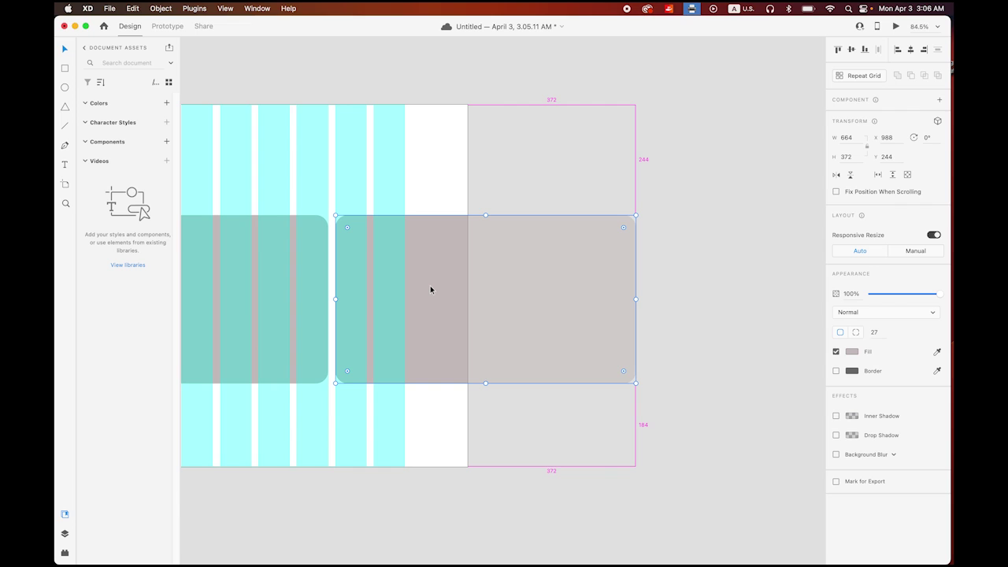
pyautogui.moveTo(430, 290); pyautogui.dragTo(739, 311)
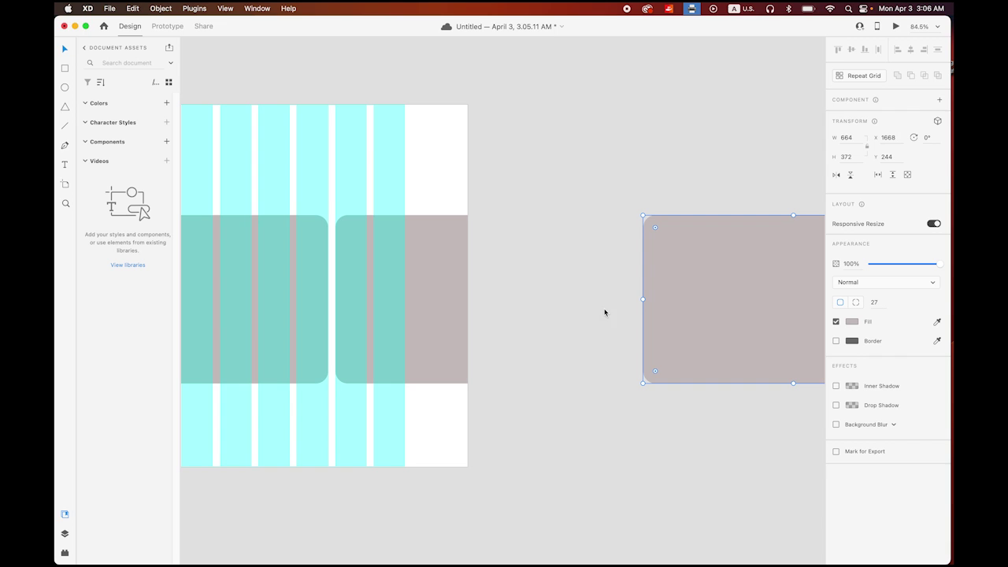
pyautogui.scroll(-6, 475, 338)
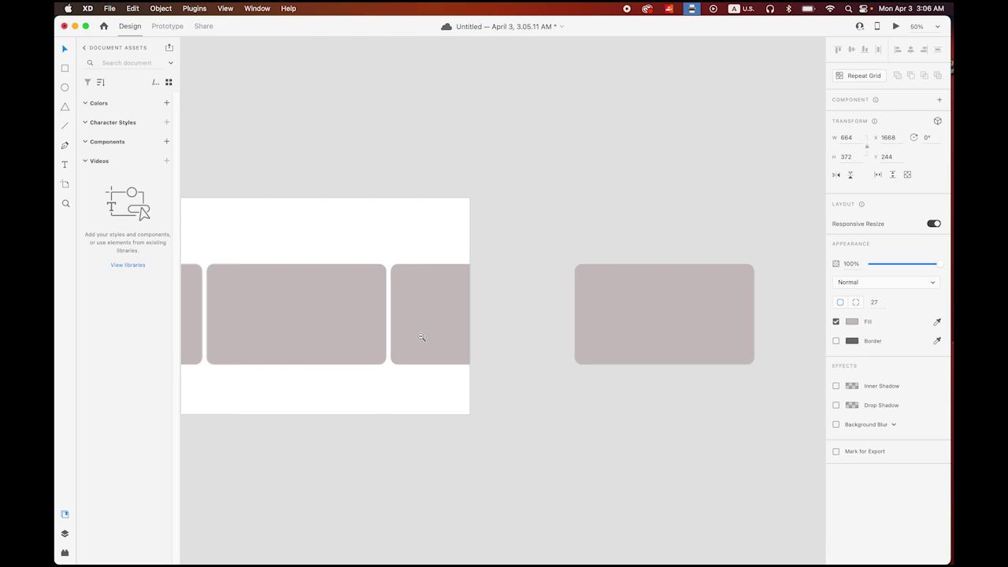
pyautogui.hscroll(2, 533, 296)
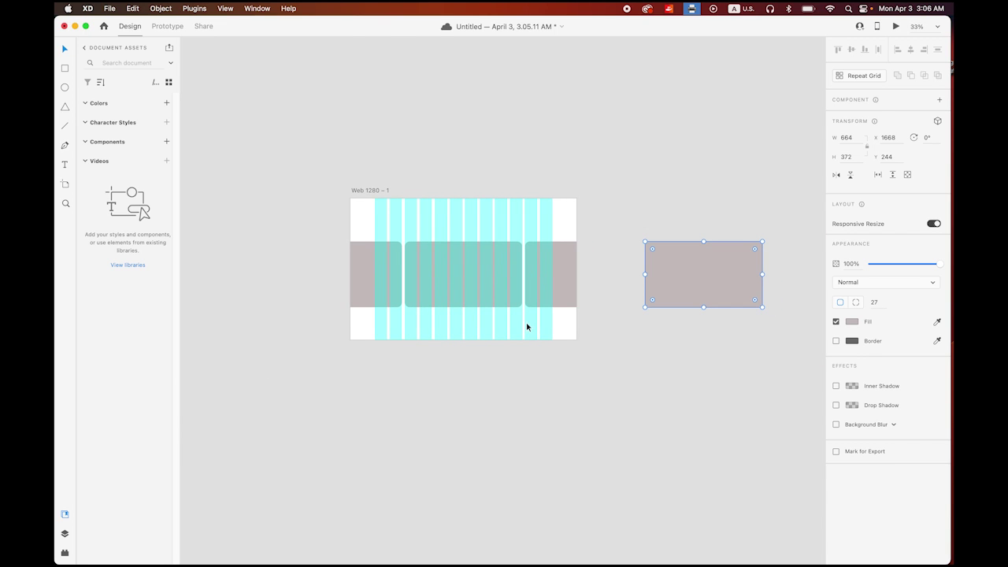
# Fill the four rectangles from left to right with supercar1.jpeg through supercar4.jpeg from the Carousel 1 folder in Finder
pyautogui.click(360, 292)
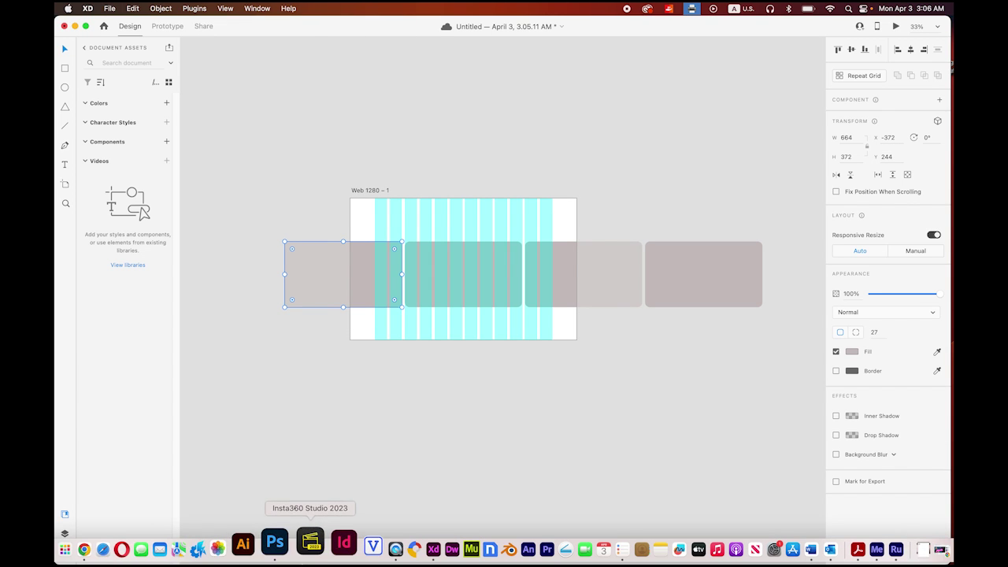
pyautogui.click(77, 541)
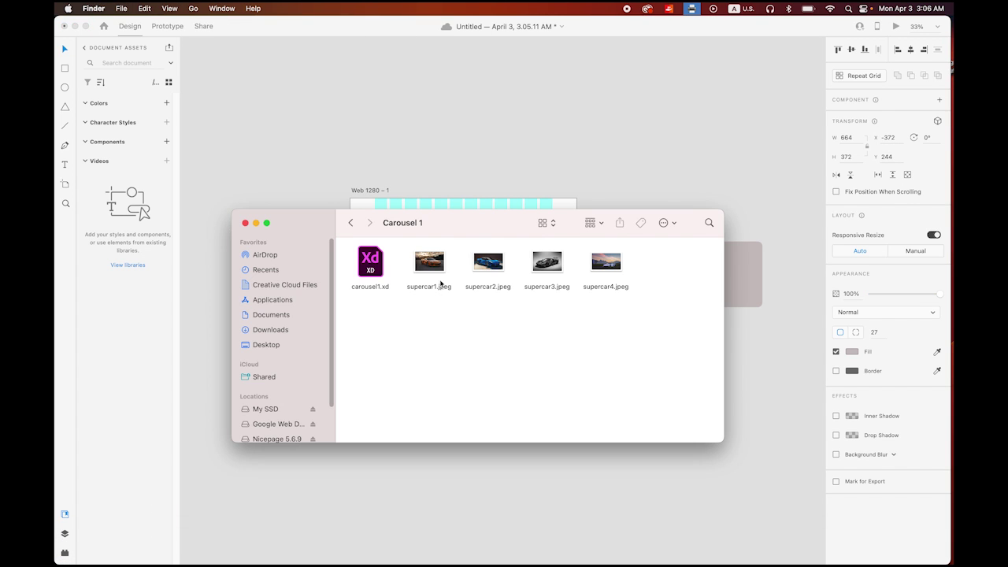
pyautogui.moveTo(465, 225); pyautogui.dragTo(474, 359)
pyautogui.moveTo(436, 396); pyautogui.dragTo(340, 282)
pyautogui.click(496, 395)
pyautogui.moveTo(497, 398); pyautogui.dragTo(464, 275)
pyautogui.click(549, 398)
pyautogui.moveTo(550, 398); pyautogui.dragTo(583, 274)
pyautogui.click(622, 399)
pyautogui.moveTo(616, 399); pyautogui.dragTo(705, 281)
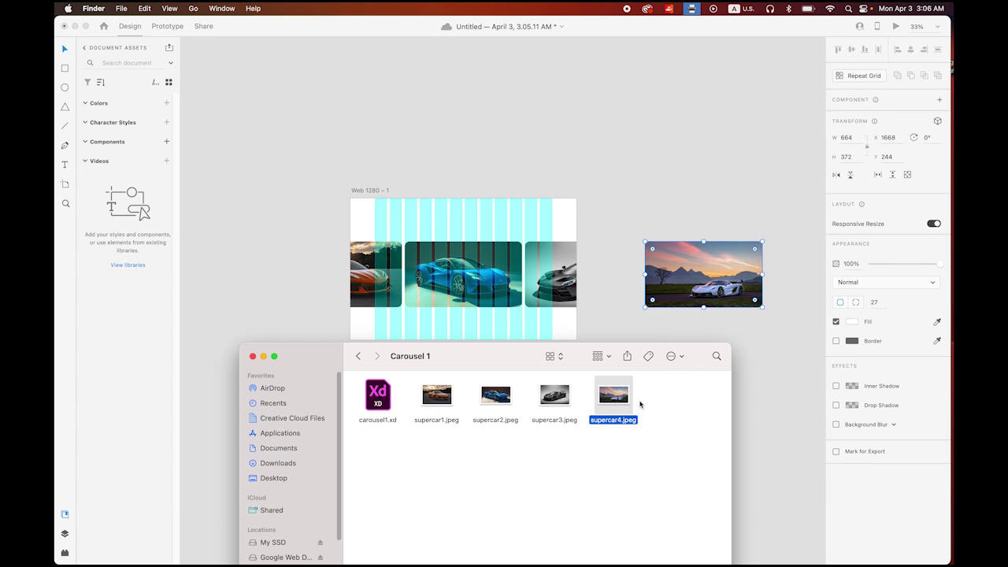
# Return to Adobe XD and group all four car images
pyautogui.click(324, 242)
pyautogui.moveTo(262, 230); pyautogui.dragTo(478, 289)
pyautogui.moveTo(619, 330); pyautogui.dragTo(684, 346)
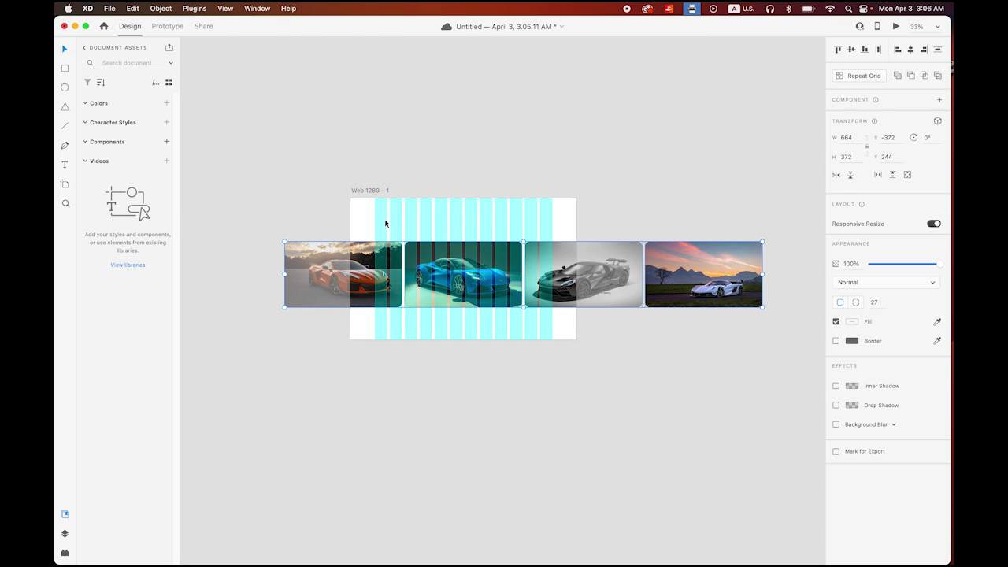
pyautogui.click(153, 8)
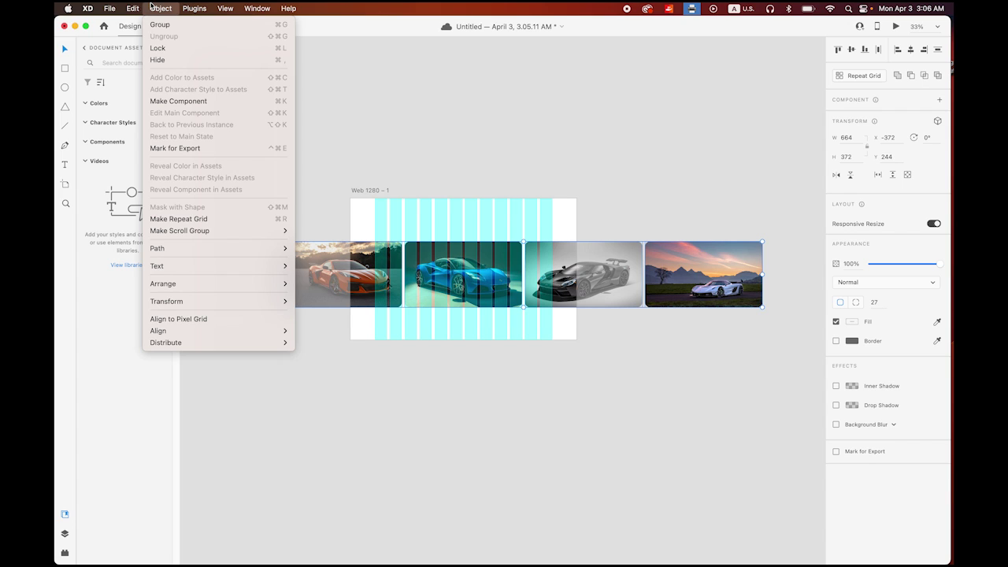
pyautogui.click(160, 27)
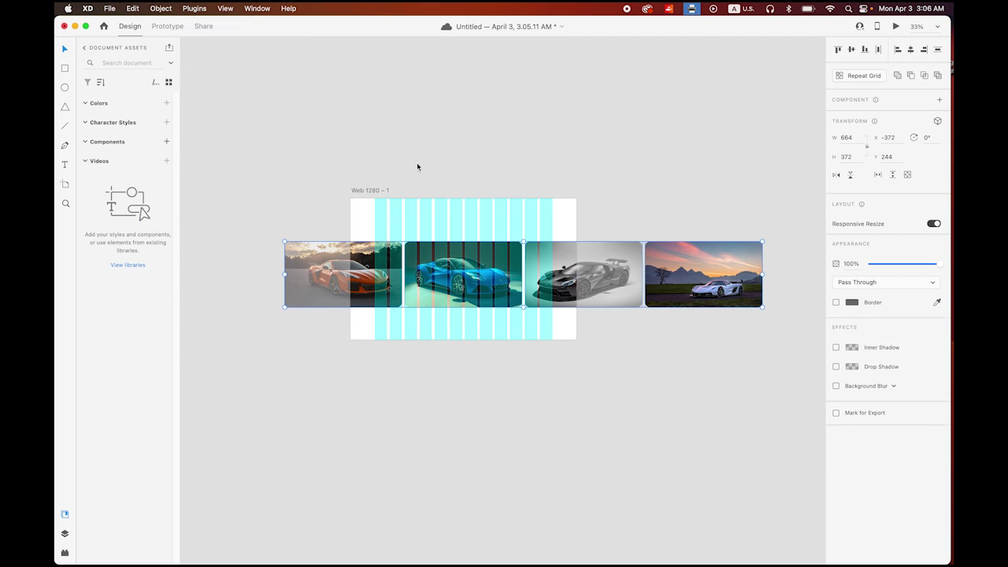
pyautogui.click(630, 151)
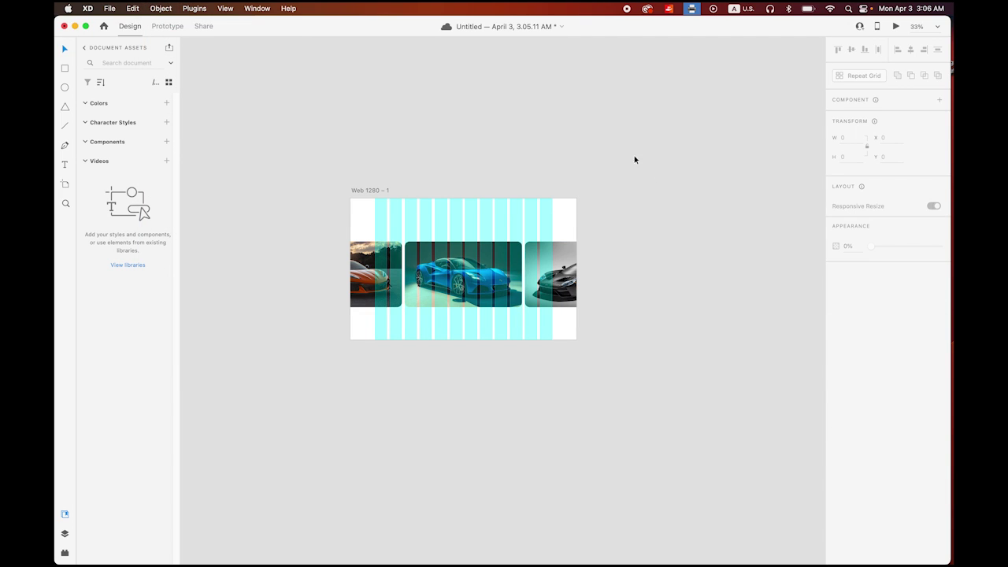
# Make the image group scroll horizontally within a viewport spanning the artboard's full 1280 width
pyautogui.click(562, 282)
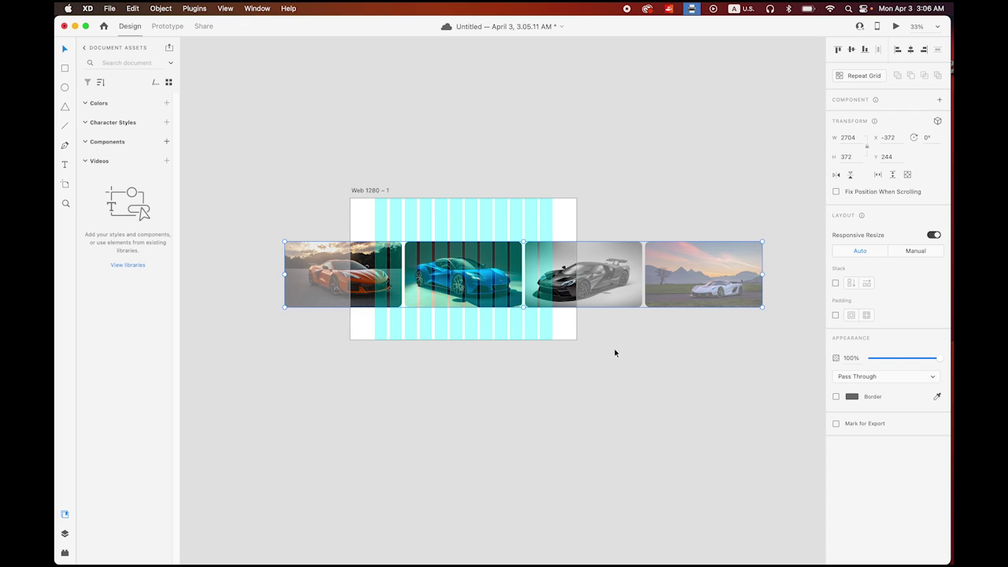
pyautogui.press('super+equal')
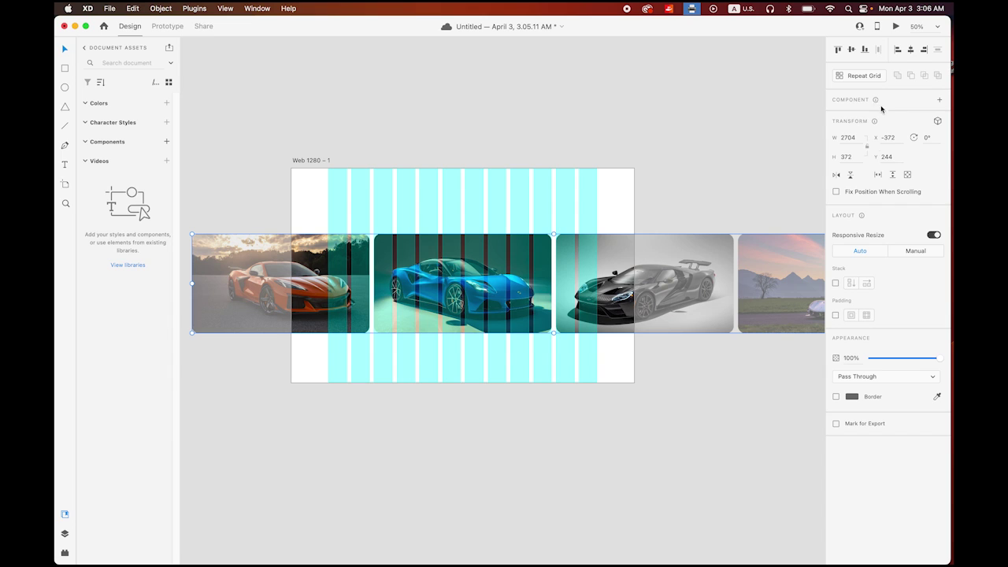
pyautogui.click(880, 175)
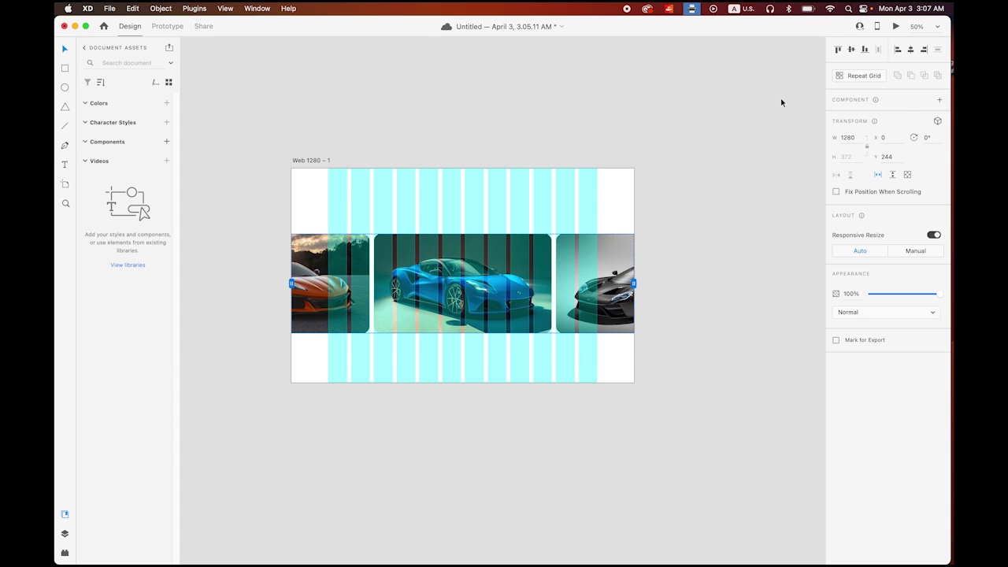
# Preview the prototype and scroll horizontally through the row of car images
pyautogui.click(895, 26)
pyautogui.moveTo(584, 298); pyautogui.dragTo(457, 314)
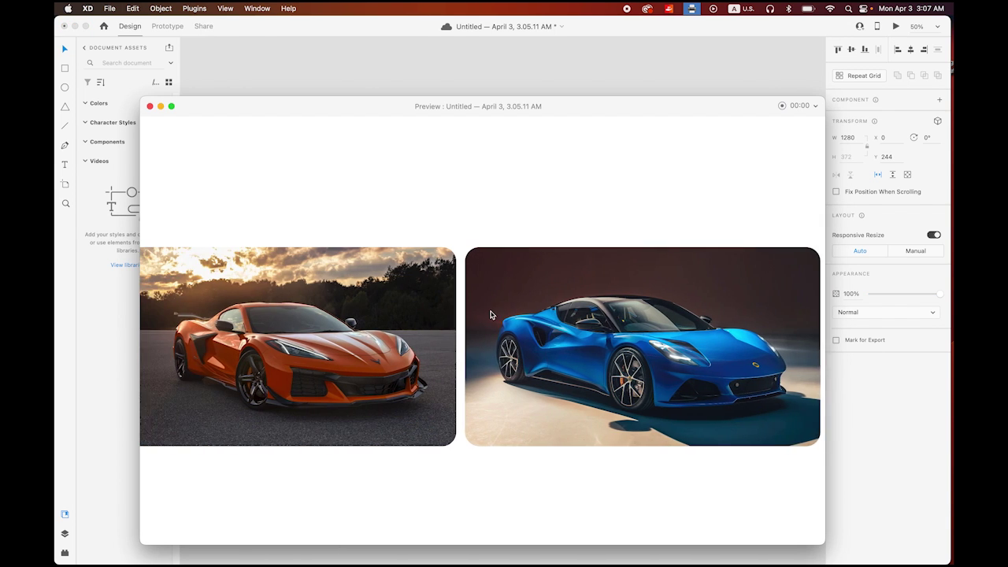
pyautogui.hscroll(10, 449, 307)
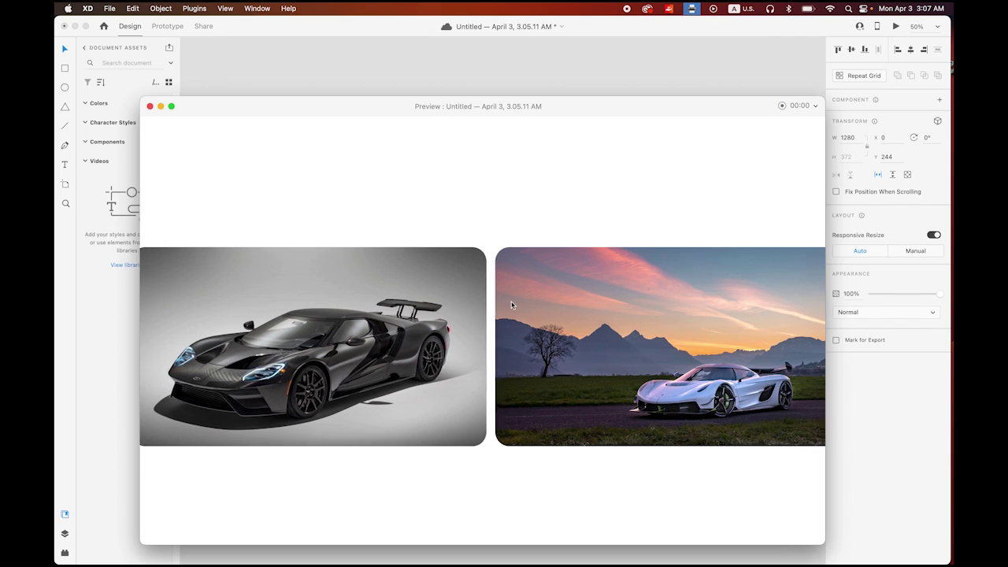
# Scroll through the row of car images in both directions in the preview, and close it
pyautogui.hscroll(-10, 310, 290)
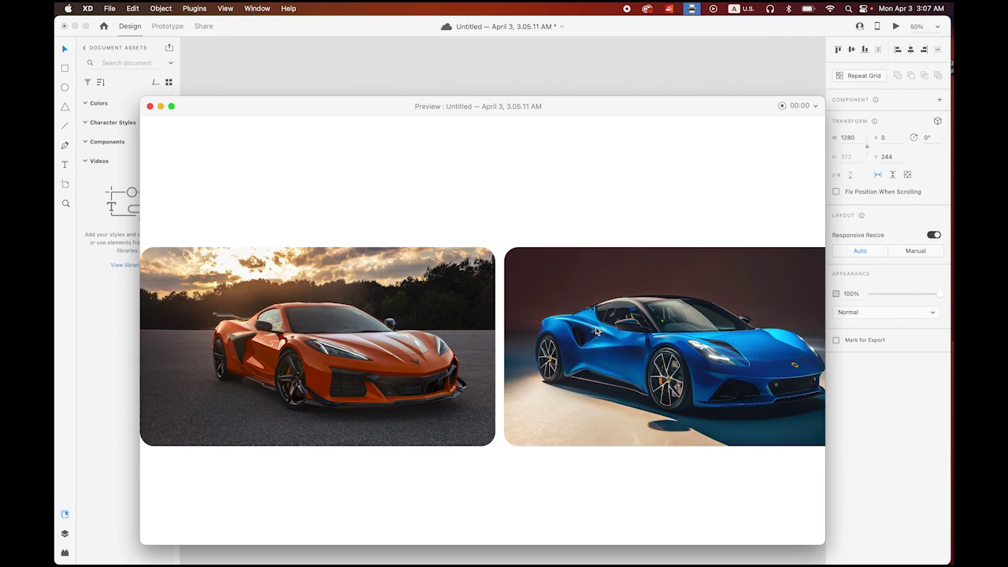
pyautogui.hscroll(10, 598, 332)
pyautogui.click(151, 106)
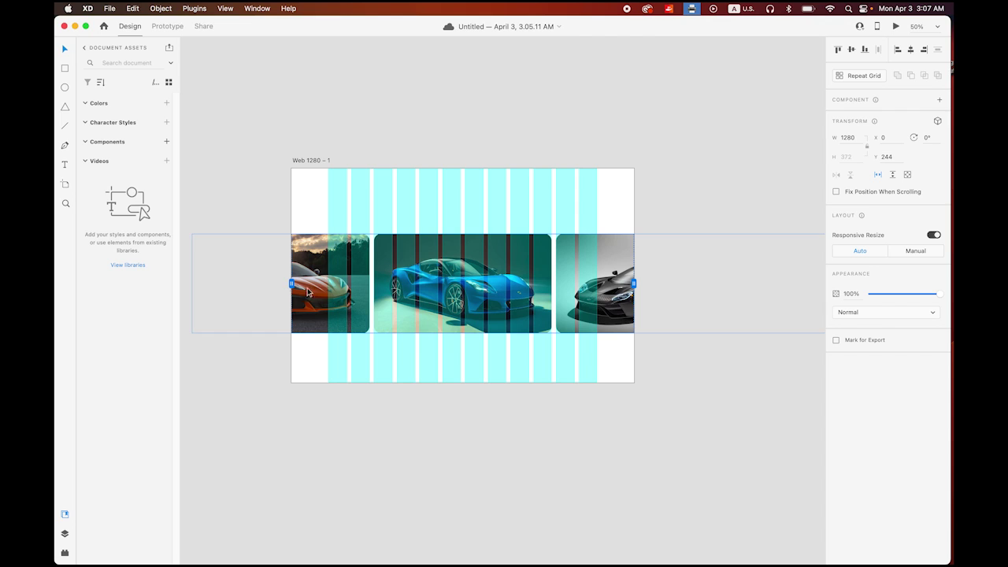
# Narrow the scroll viewport to the layout columns, 1004 wide at X 138, and check the horizontal scrolling in the preview
pyautogui.moveTo(634, 283); pyautogui.dragTo(597, 283)
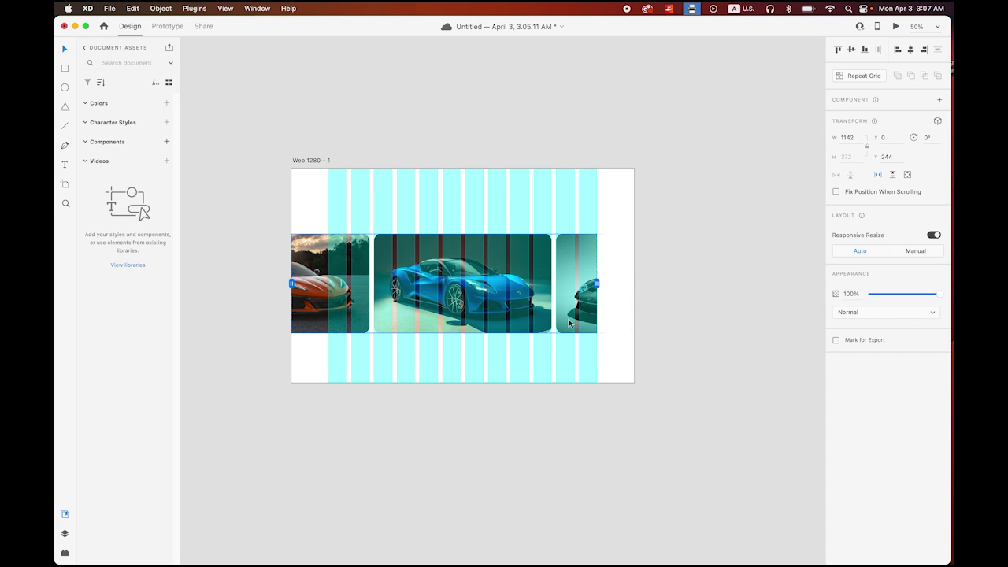
pyautogui.moveTo(292, 283); pyautogui.dragTo(327, 285)
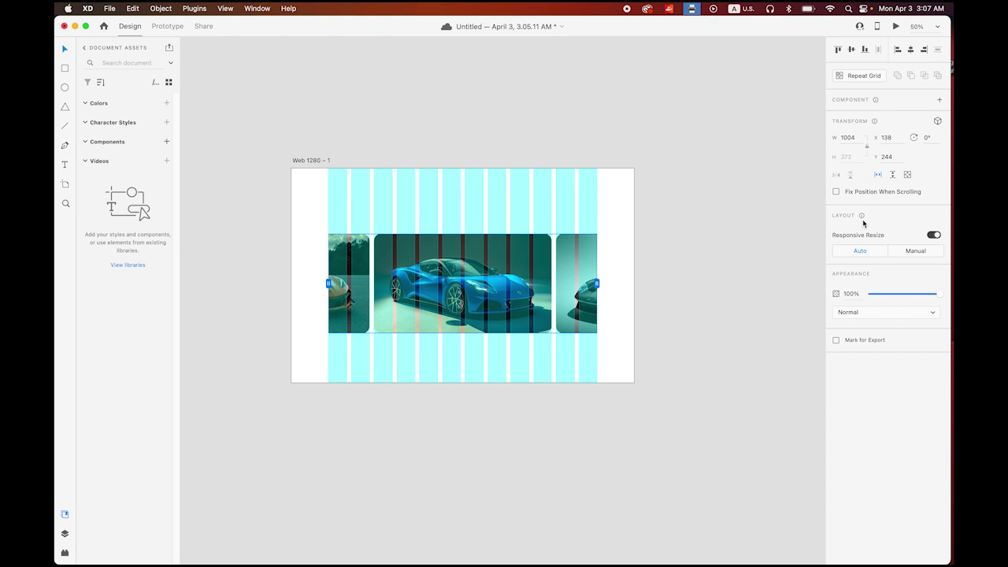
pyautogui.click(897, 27)
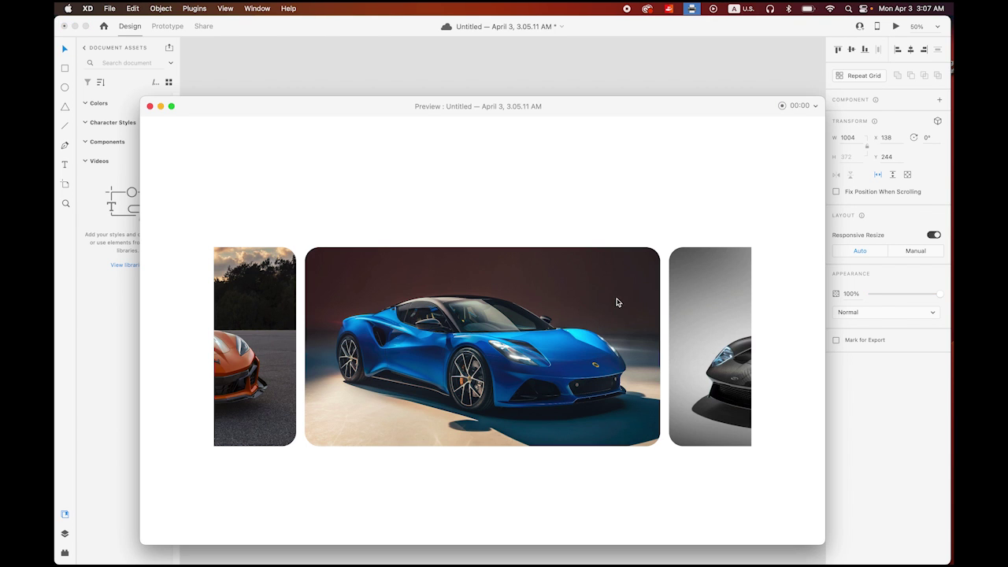
pyautogui.moveTo(617, 303); pyautogui.dragTo(299, 279)
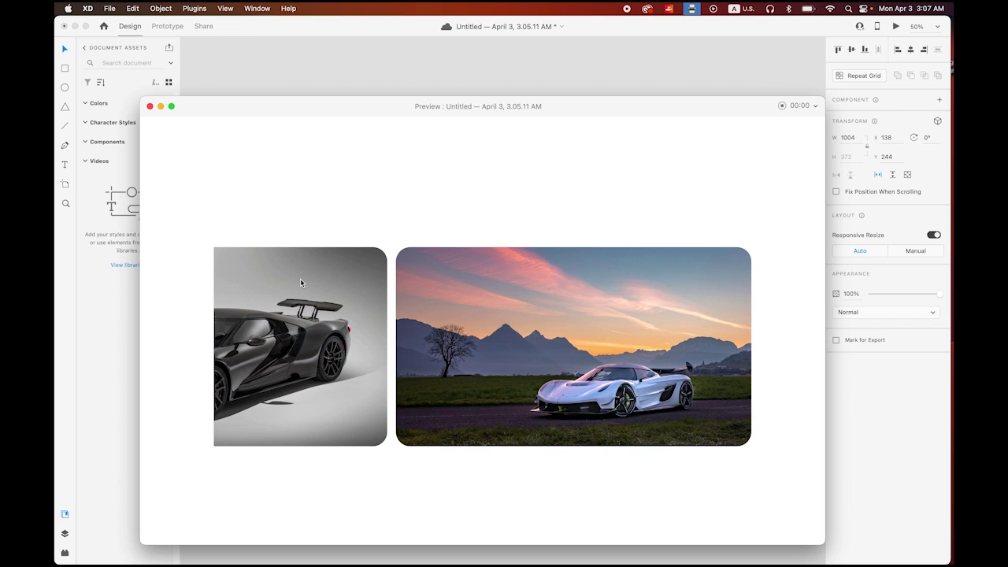
pyautogui.click(539, 326)
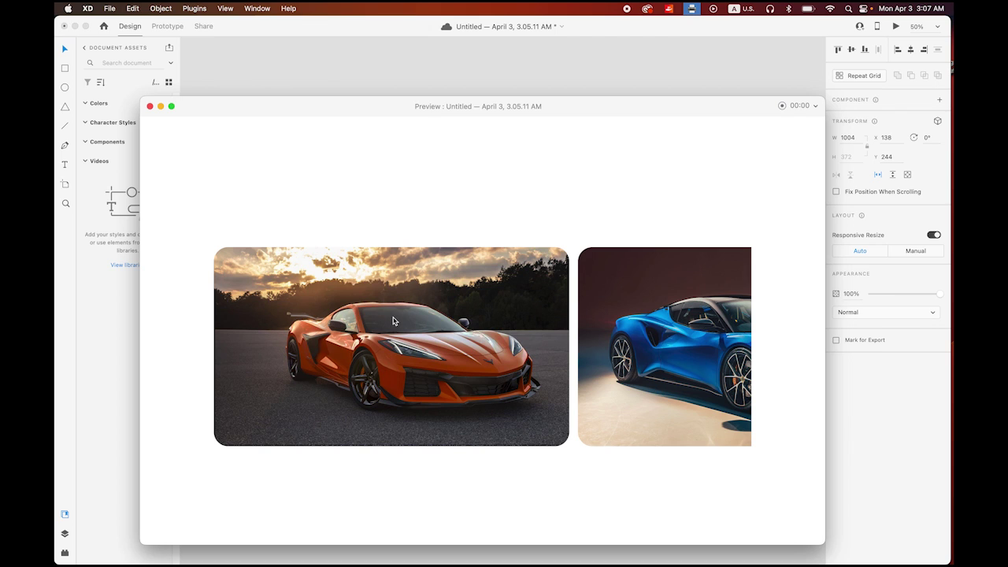
pyautogui.click(149, 105)
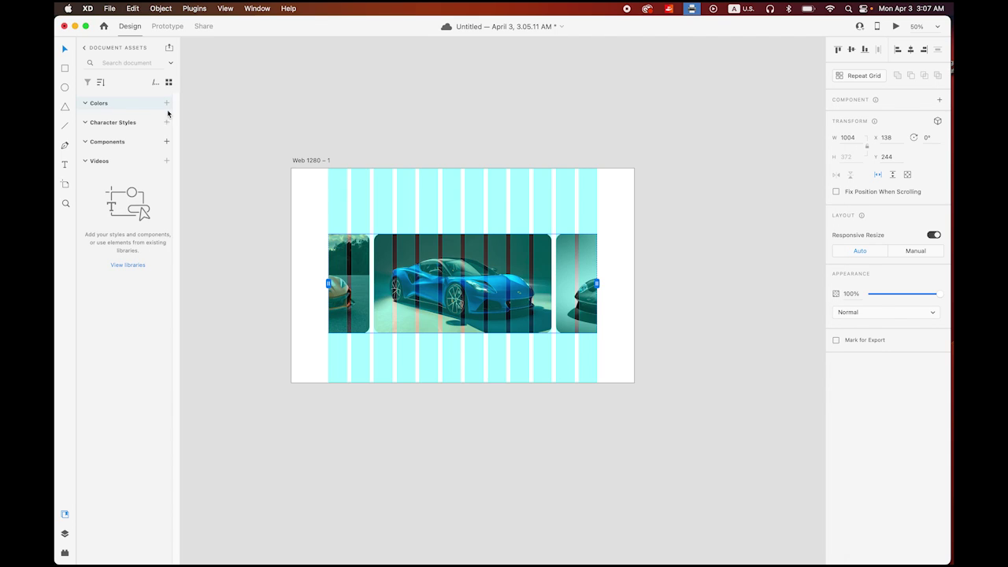
# Give the car image group inside the scroll group separate edge padding of 140 on its right and 140 on its left
pyautogui.doubleClick(476, 267)
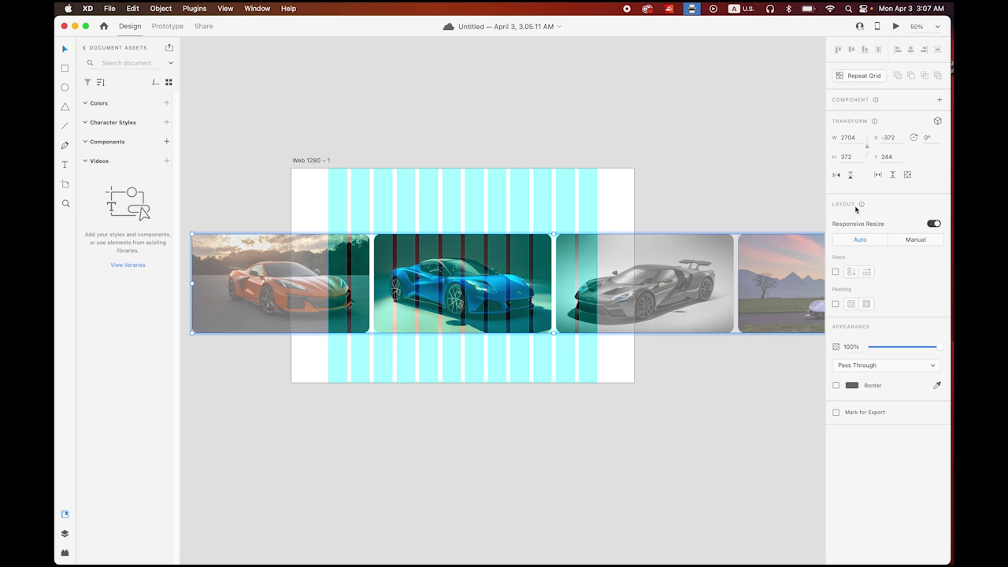
pyautogui.click(836, 305)
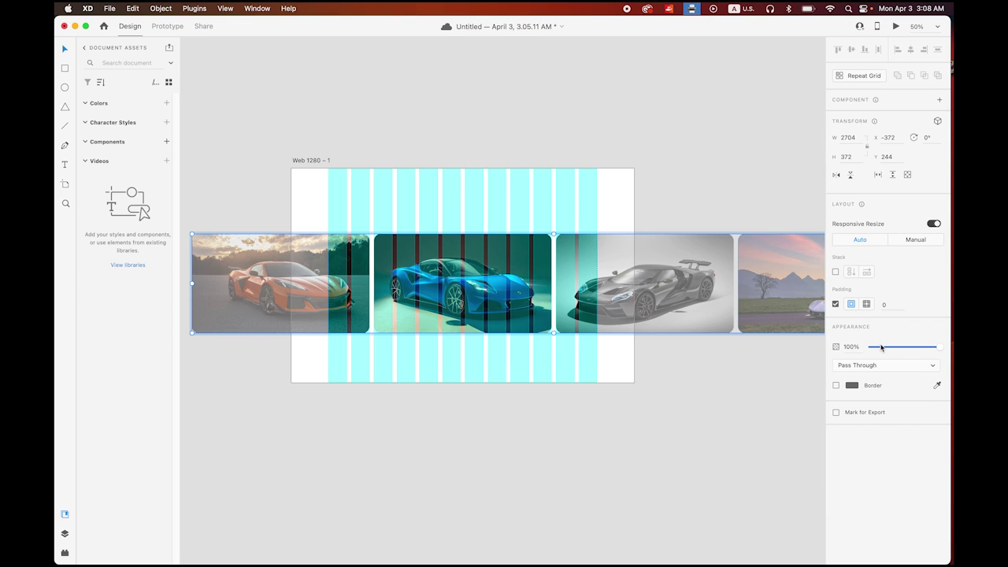
pyautogui.click(866, 305)
pyautogui.click(901, 304)
pyautogui.write('140')
pyautogui.press('Return')
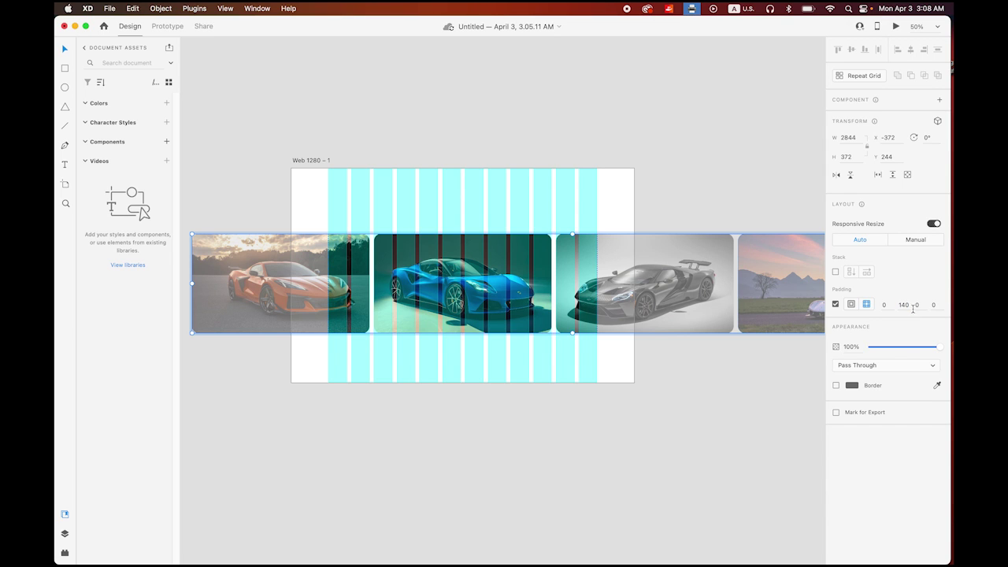
pyautogui.click(933, 304)
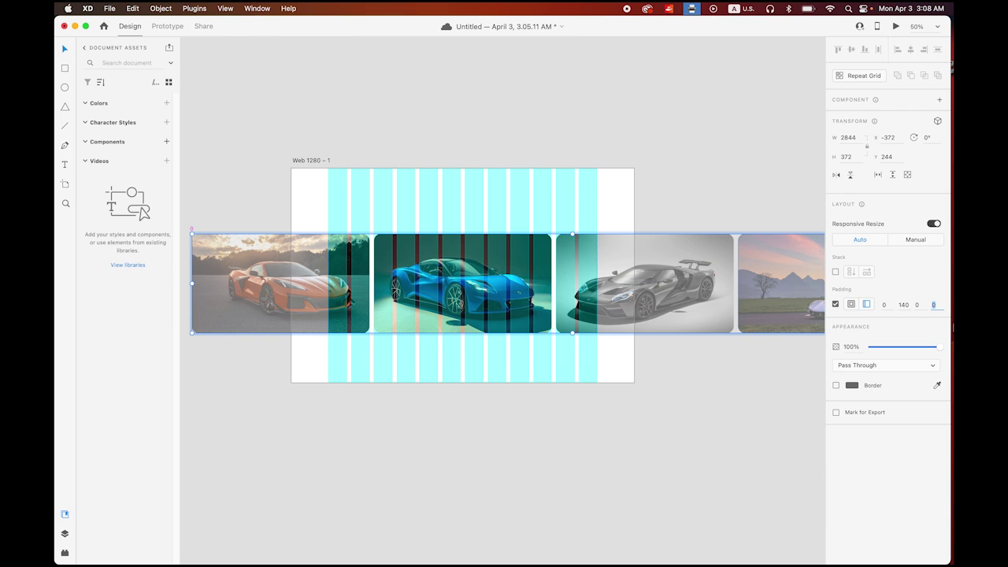
pyautogui.write('140')
pyautogui.press('Return')
# Preview the padded carousel, scrolling from the first car image to the last
pyautogui.click(897, 26)
pyautogui.moveTo(498, 332); pyautogui.dragTo(607, 349)
pyautogui.hscroll(-10, 516, 356)
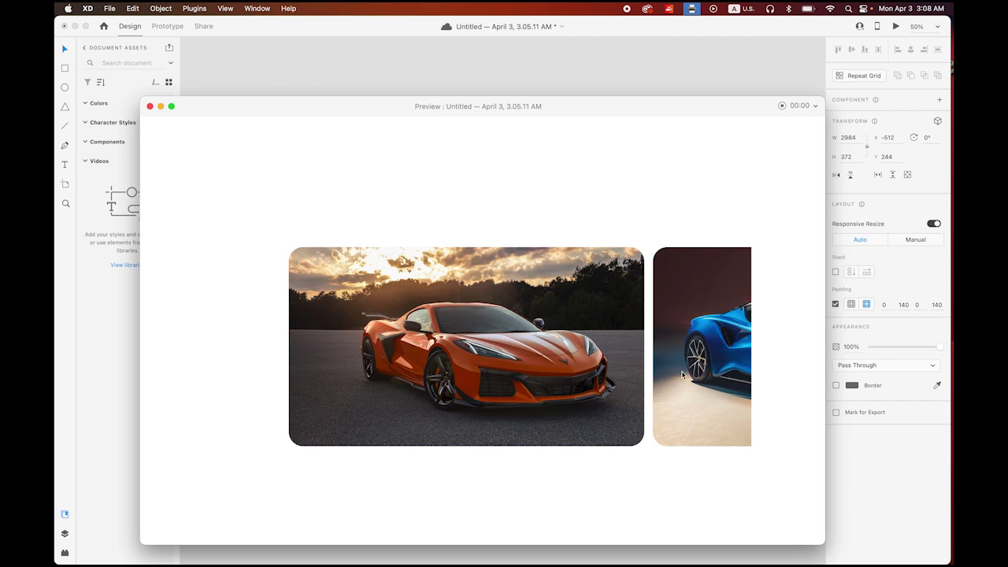
pyautogui.hscroll(10, 523, 351)
pyautogui.moveTo(530, 345); pyautogui.dragTo(366, 325)
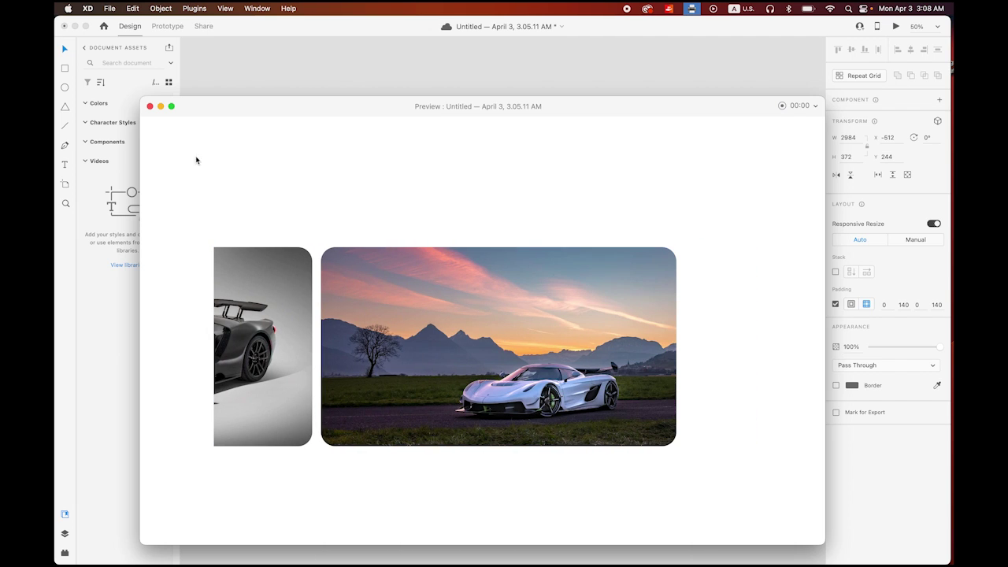
pyautogui.click(150, 106)
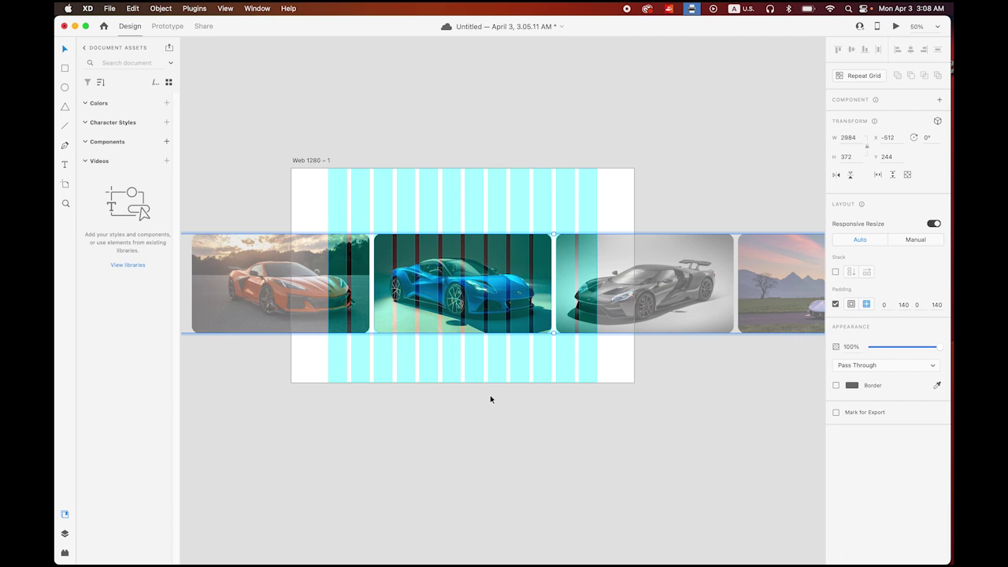
# Draw a borderless white rectangle 260 × 564 against the artboard's left edge at X 0, Y 147, covering the clipped car image
pyautogui.click(504, 426)
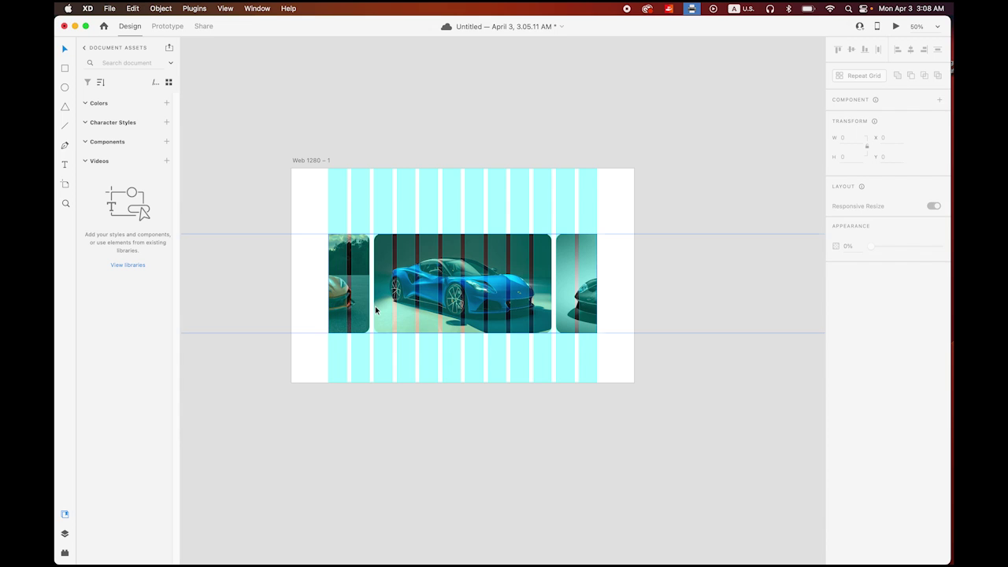
pyautogui.scroll(2, 344, 280)
pyautogui.hscroll(-2, 254, 226)
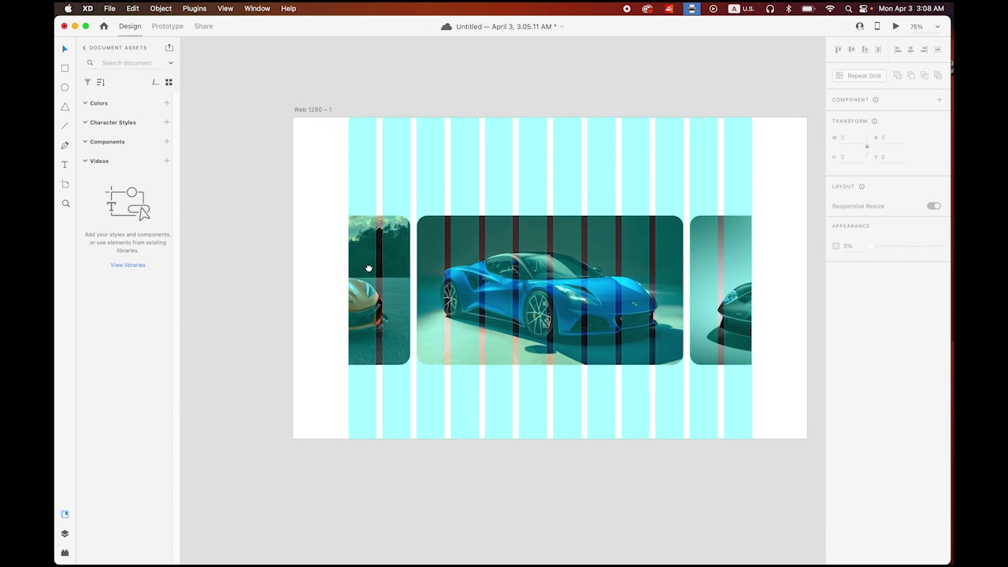
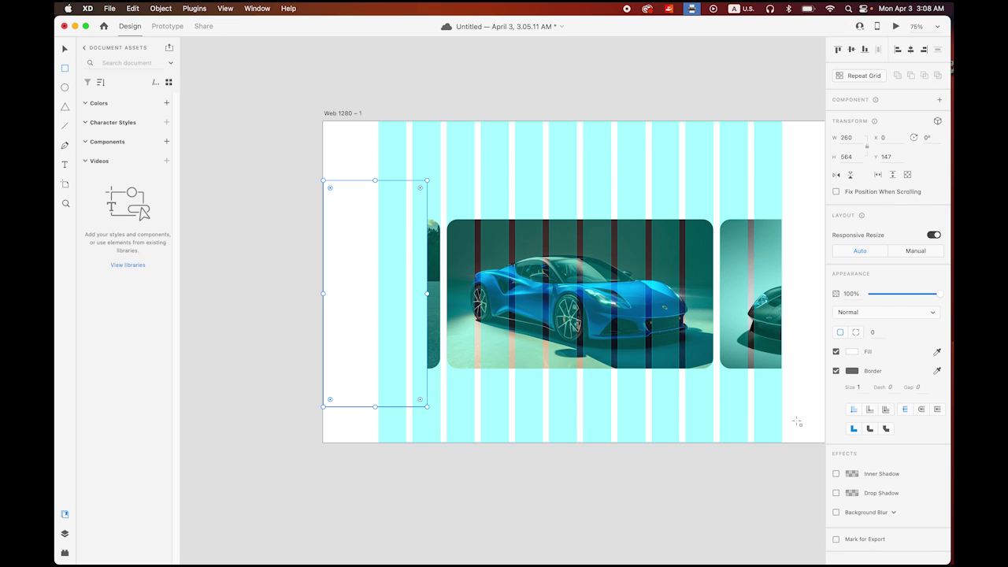
pyautogui.click(836, 371)
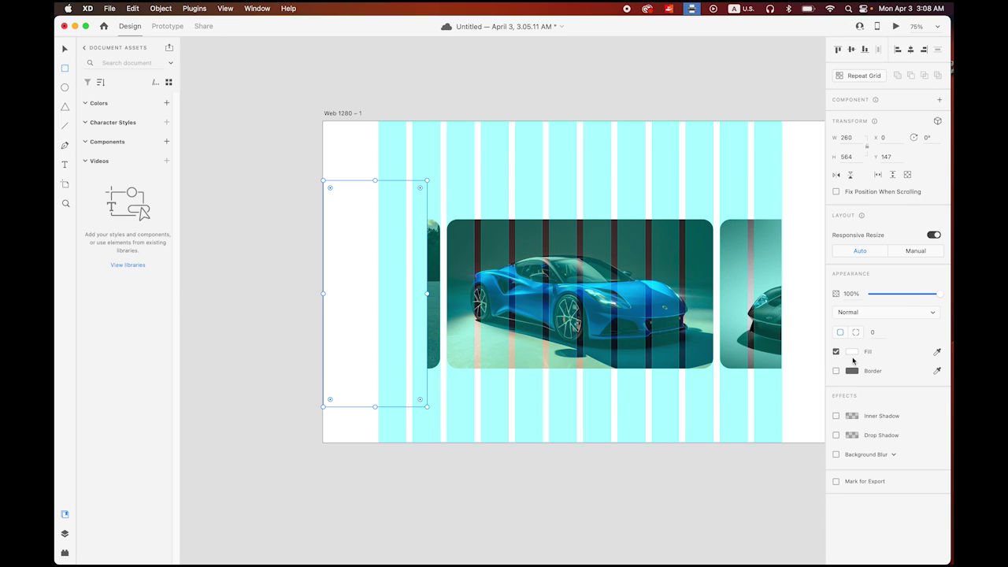
# Change the rectangle's fill to a linear gradient running horizontally in a short span near its right edge
pyautogui.click(852, 352)
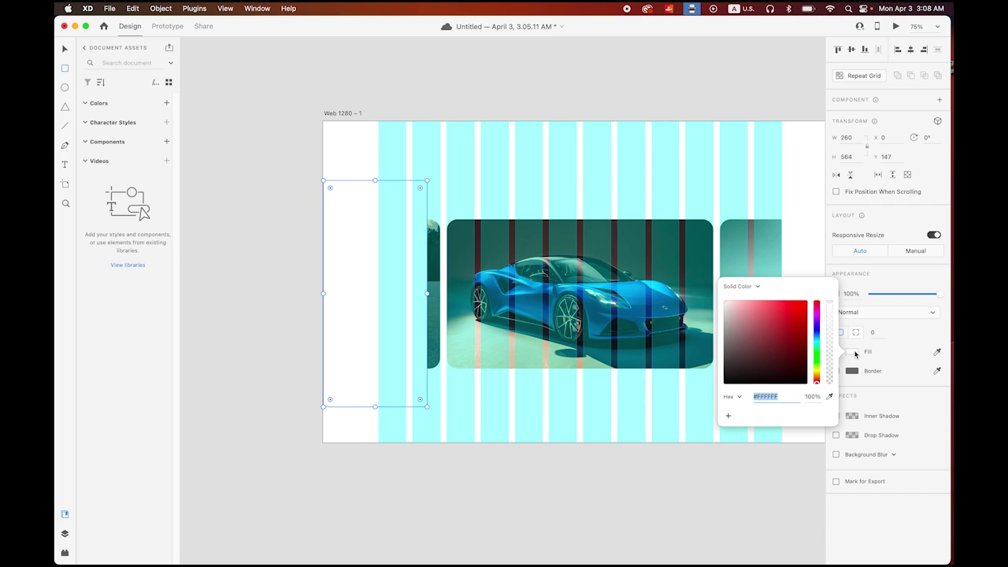
pyautogui.click(756, 288)
pyautogui.click(756, 297)
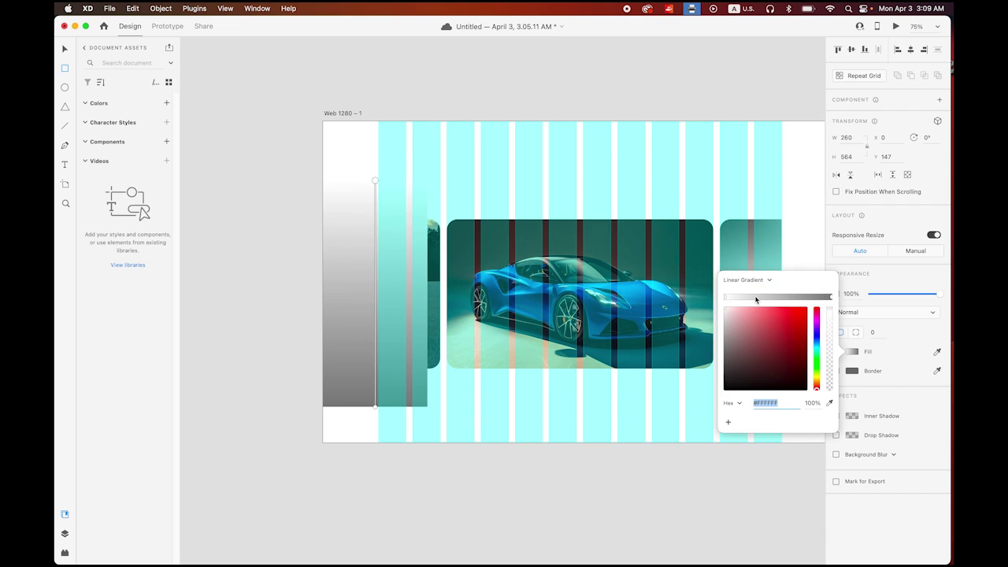
pyautogui.moveTo(374, 183); pyautogui.dragTo(401, 186)
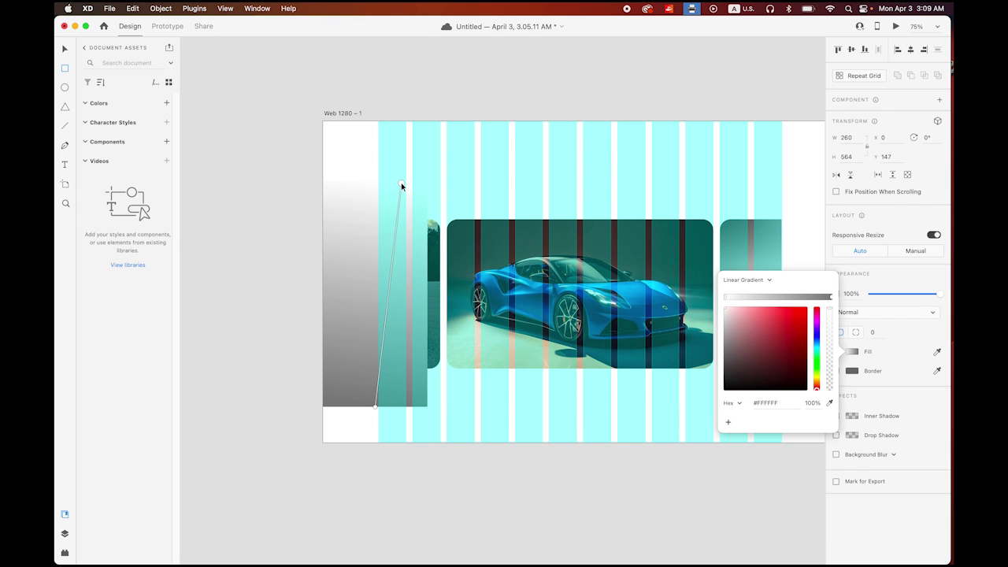
pyautogui.moveTo(375, 407); pyautogui.dragTo(430, 186)
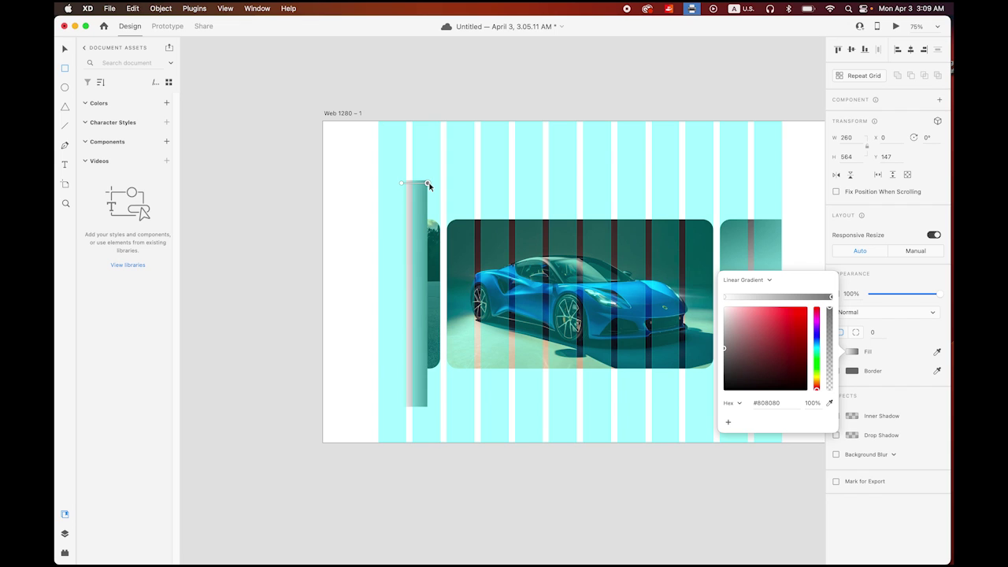
pyautogui.click(64, 49)
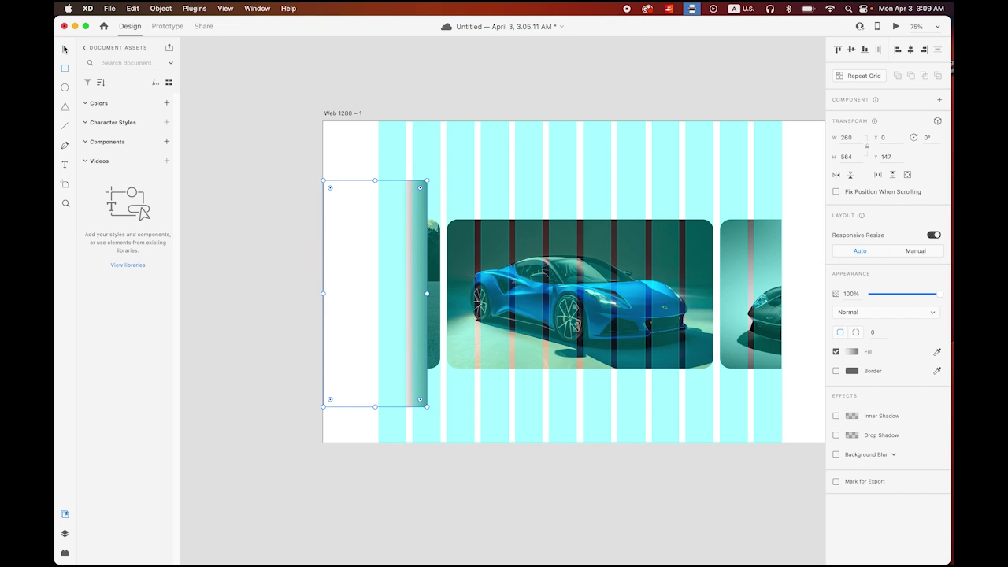
# Set the gradient's inner end stop to white #FFFFFF with 0% opacity so the rectangle fades out toward the carousel
pyautogui.click(852, 352)
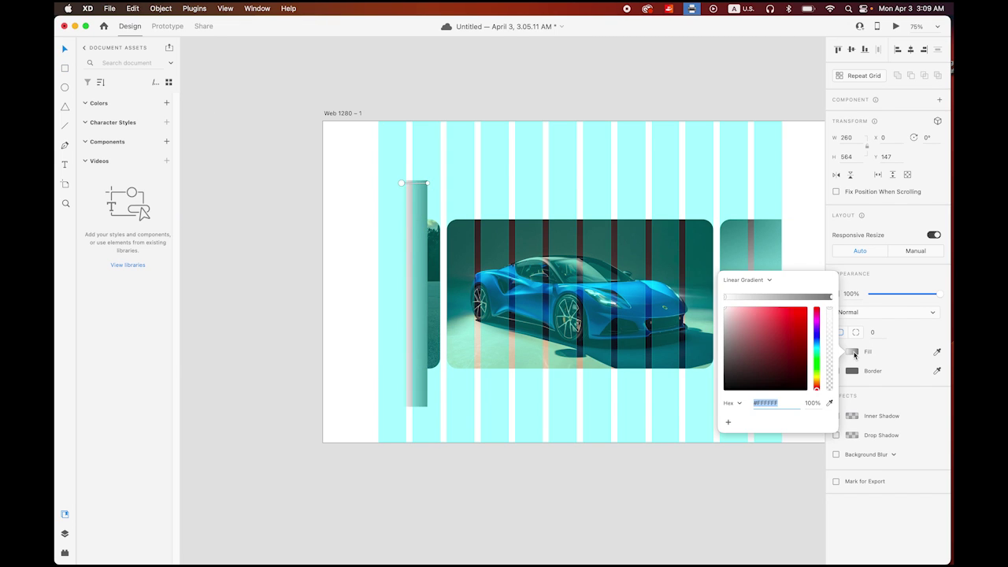
pyautogui.click(832, 298)
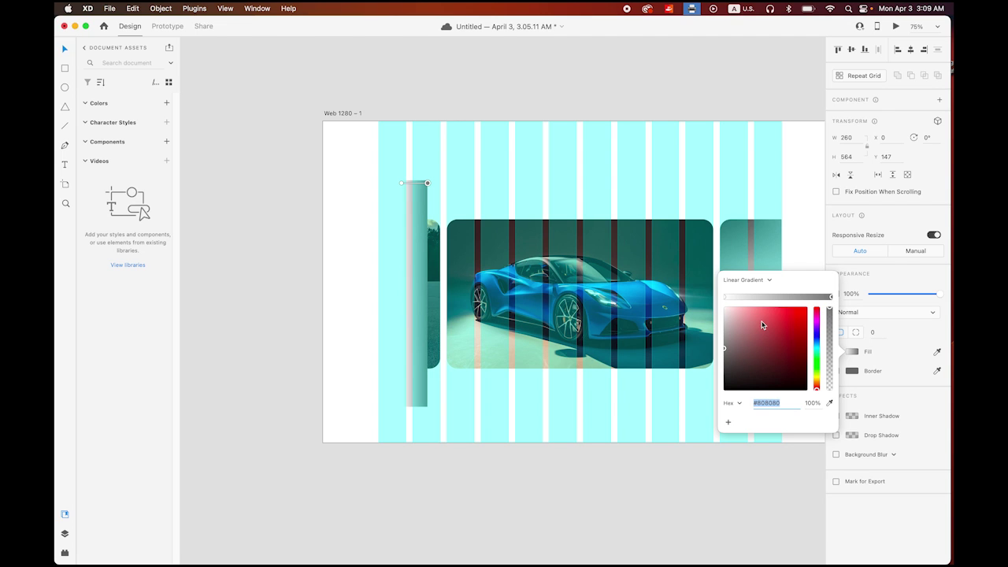
pyautogui.moveTo(725, 352); pyautogui.dragTo(719, 308)
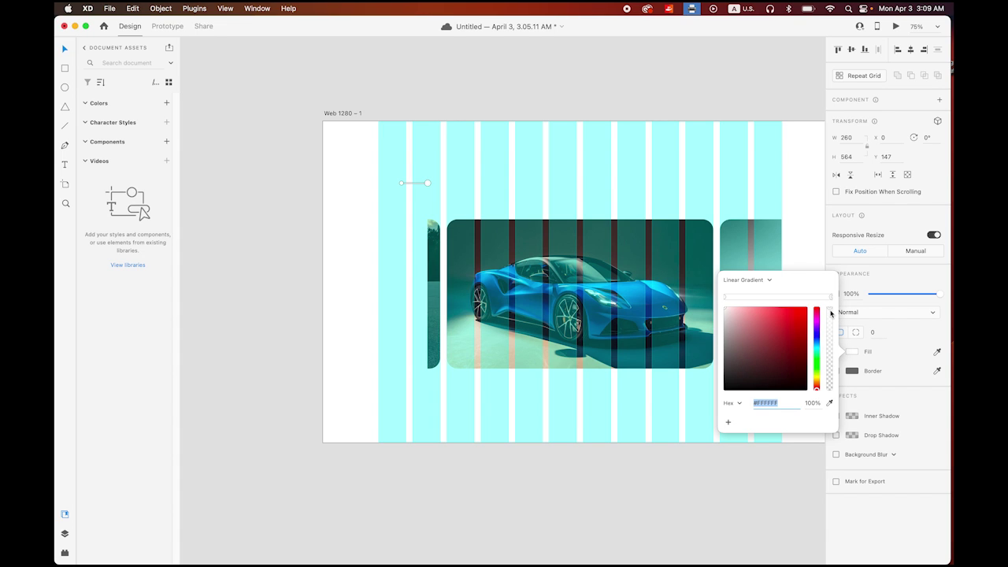
pyautogui.moveTo(831, 312); pyautogui.dragTo(831, 428)
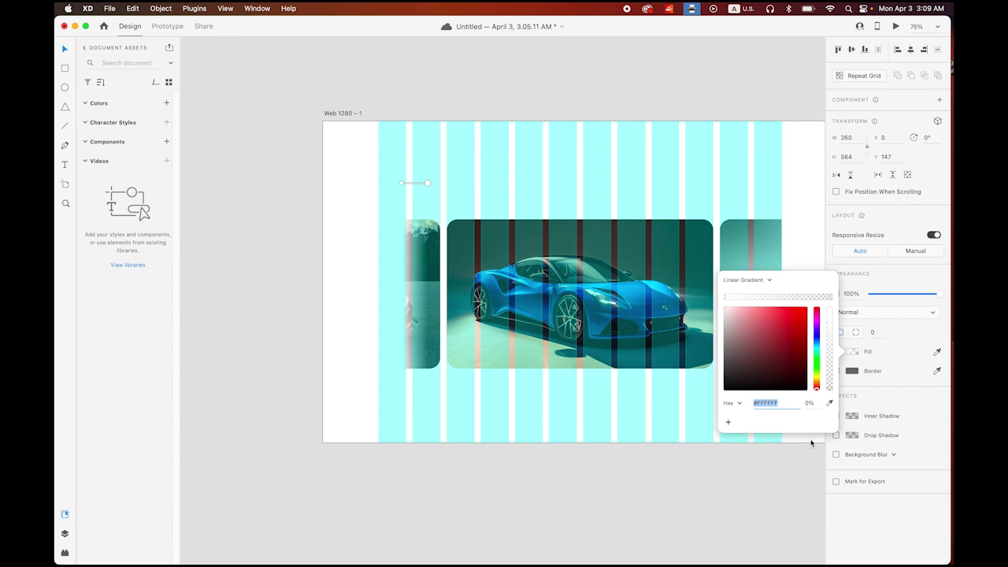
pyautogui.click(622, 475)
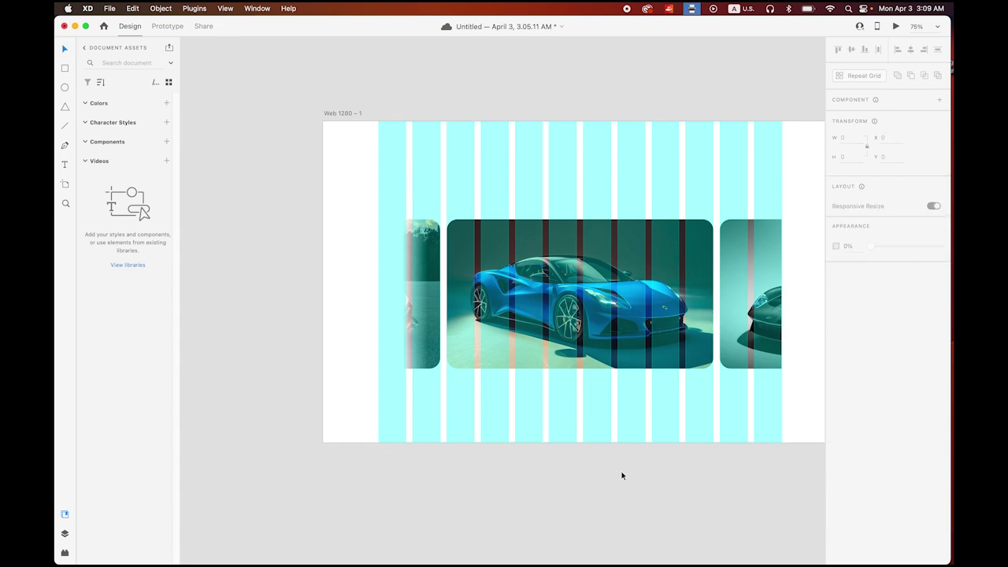
# Duplicate the fade rectangle to the artboard's right edge at X 1020 and rotate the copy half a turn
pyautogui.click(431, 330)
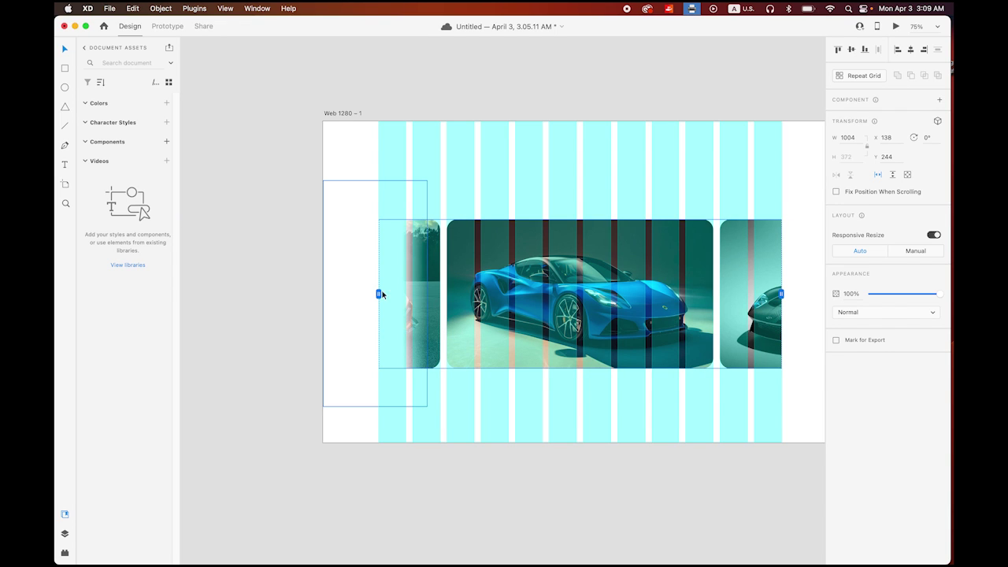
pyautogui.doubleClick(436, 295)
pyautogui.click(425, 296)
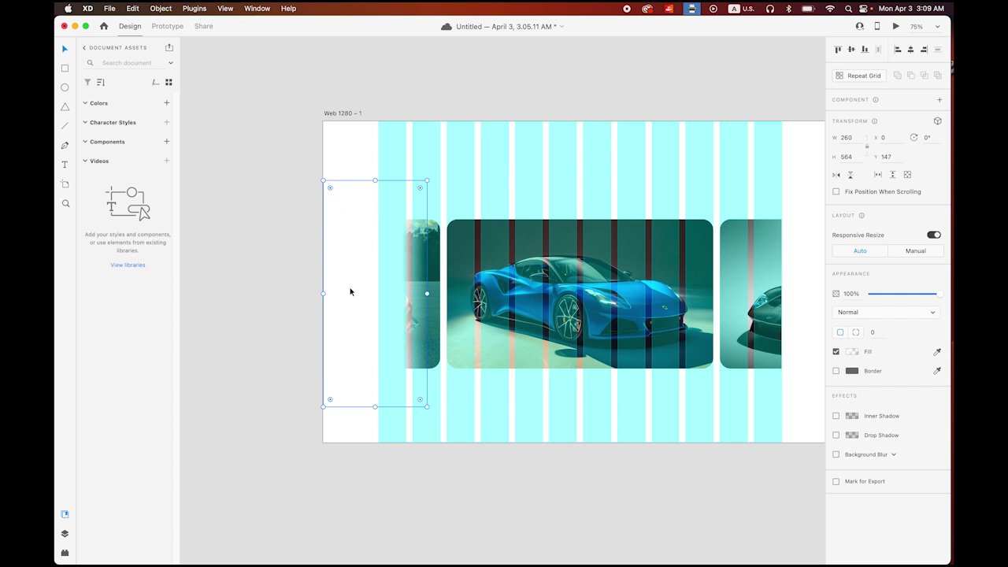
pyautogui.hscroll(5, 347, 288)
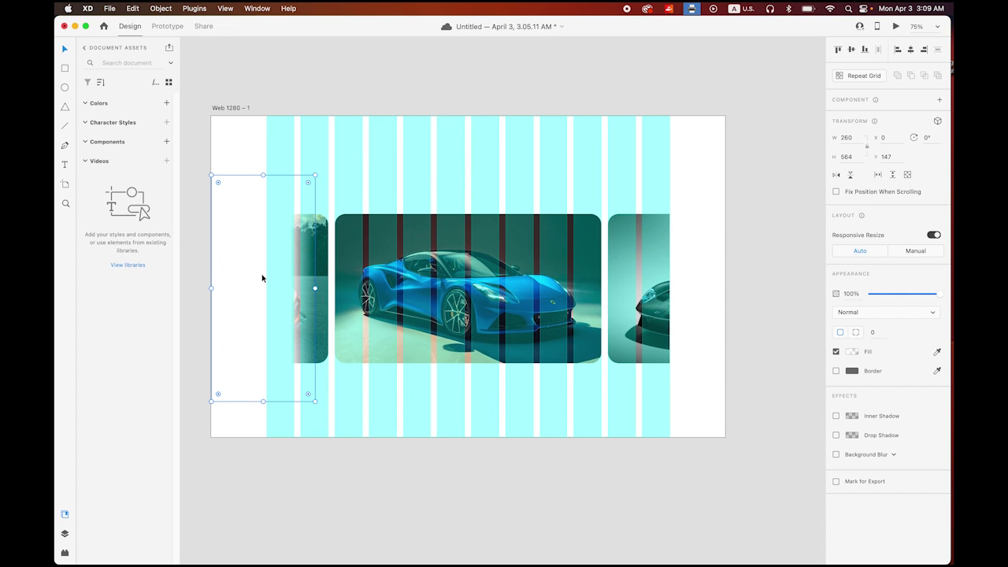
pyautogui.press('alt')
pyautogui.moveTo(243, 256); pyautogui.dragTo(652, 302)
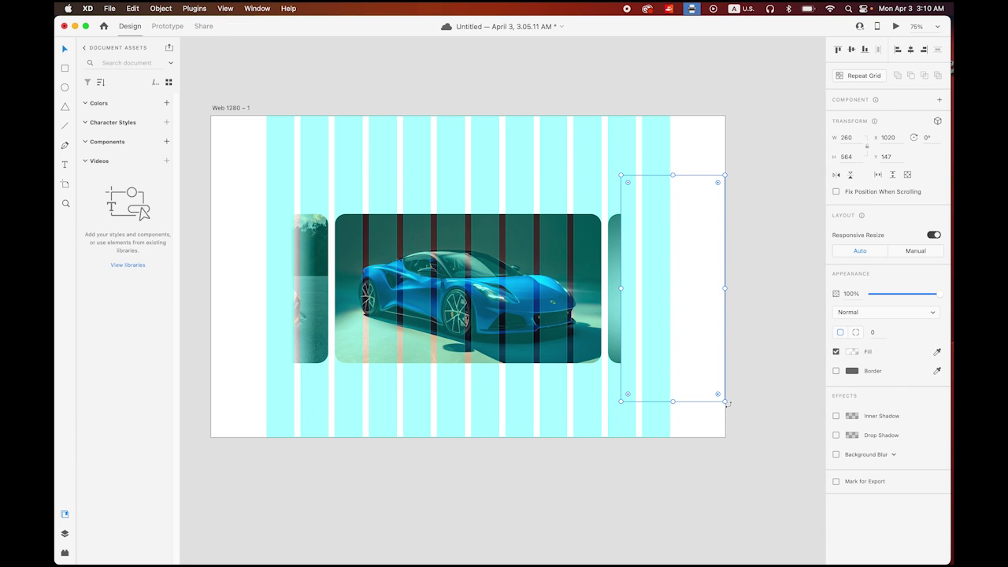
pyautogui.moveTo(728, 404); pyautogui.dragTo(634, 189)
pyautogui.click(777, 229)
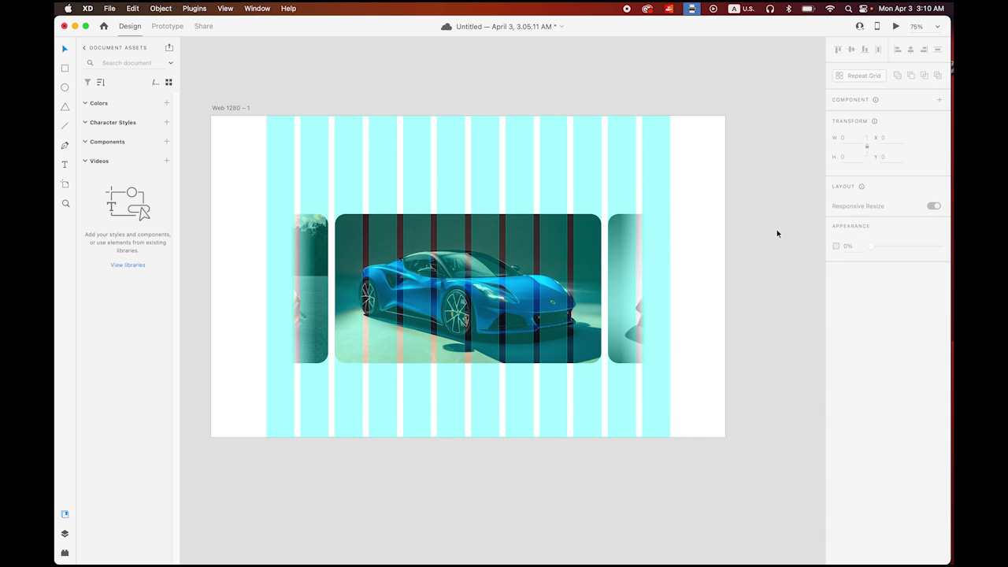
# Preview the carousel with both edges faded
pyautogui.click(895, 28)
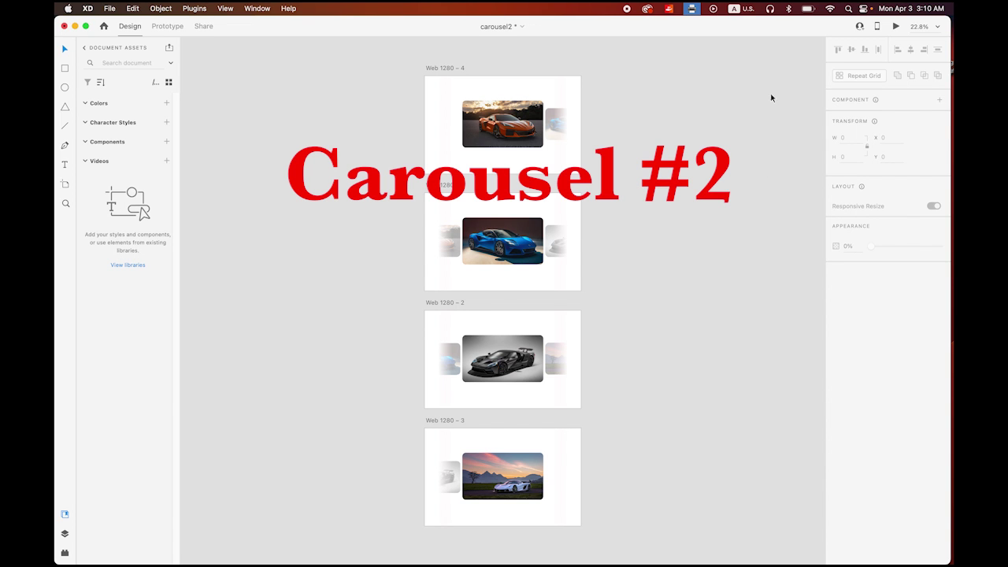
# Preview the finished example of the second carousel and browse forward and backward through its car cards
pyautogui.click(896, 28)
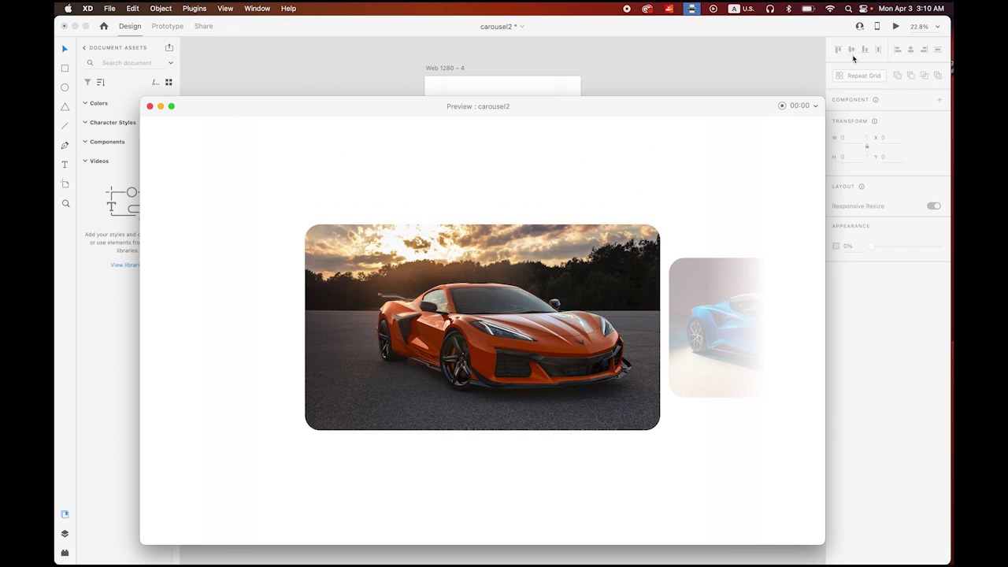
pyautogui.click(705, 329)
pyautogui.click(718, 331)
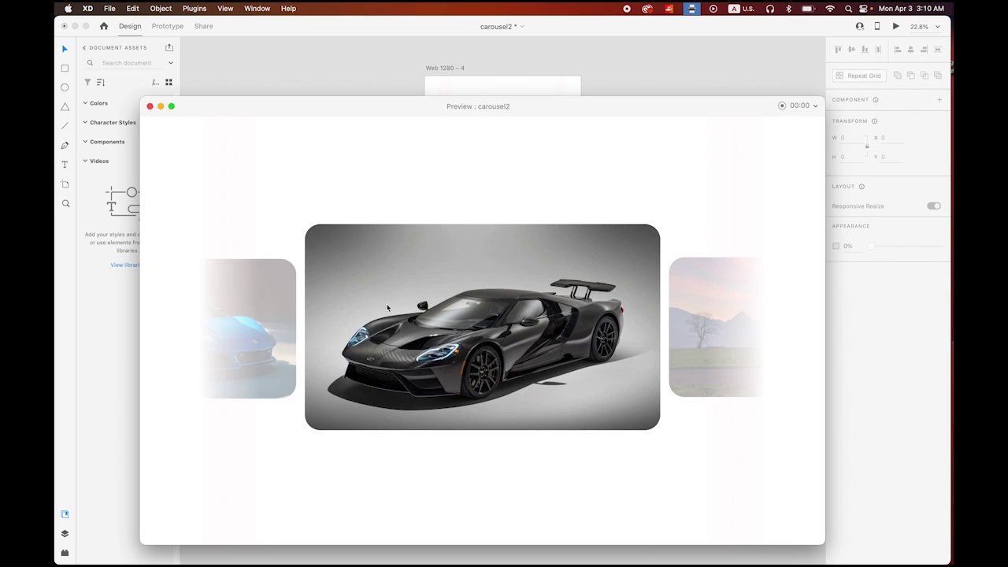
pyautogui.click(712, 330)
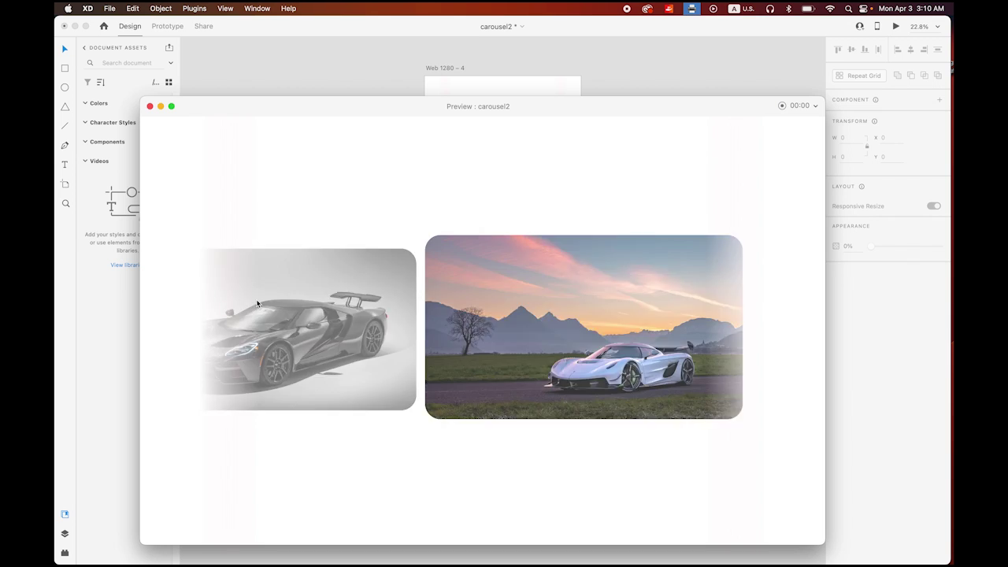
pyautogui.click(252, 309)
pyautogui.click(240, 330)
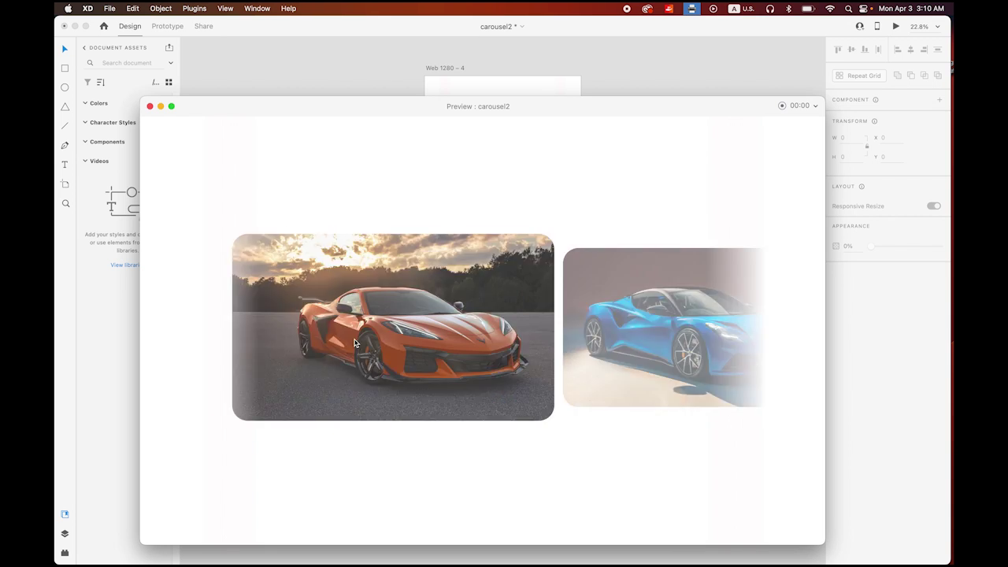
pyautogui.click(714, 333)
pyautogui.click(726, 330)
pyautogui.click(252, 320)
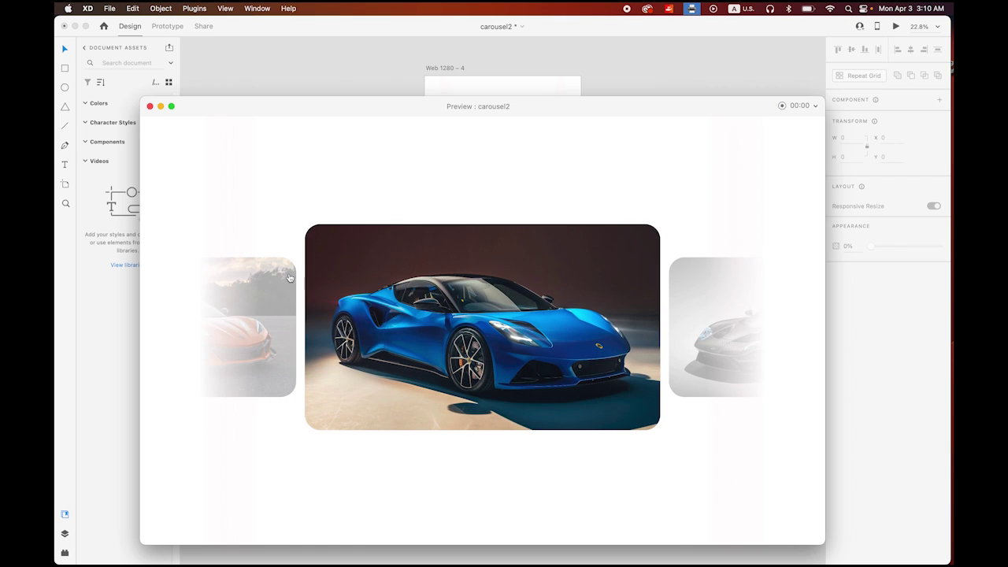
pyautogui.click(150, 106)
# Create a new Web 1280 × 800 document and show its 12-column layout grid on the artboard
pyautogui.click(105, 8)
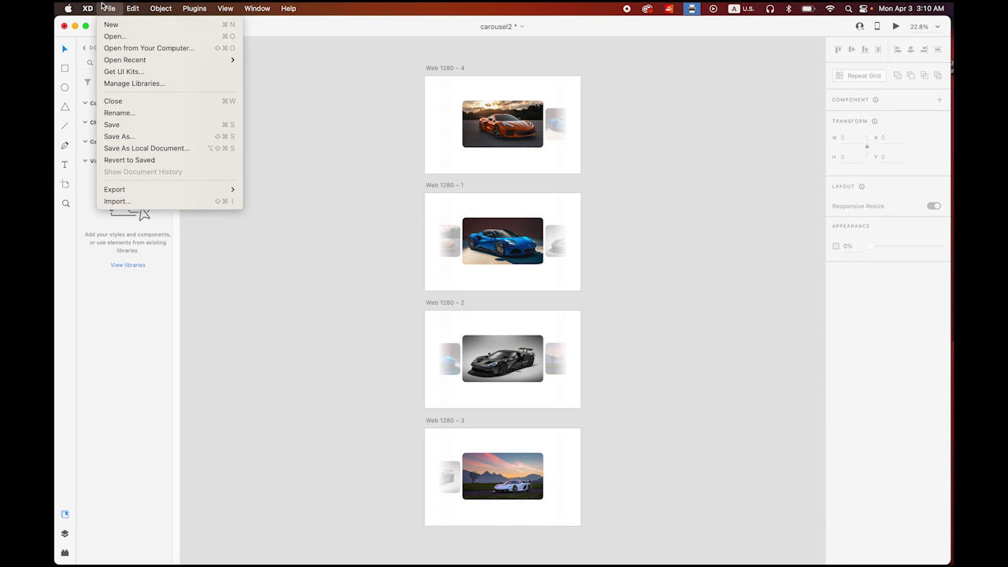
pyautogui.click(122, 25)
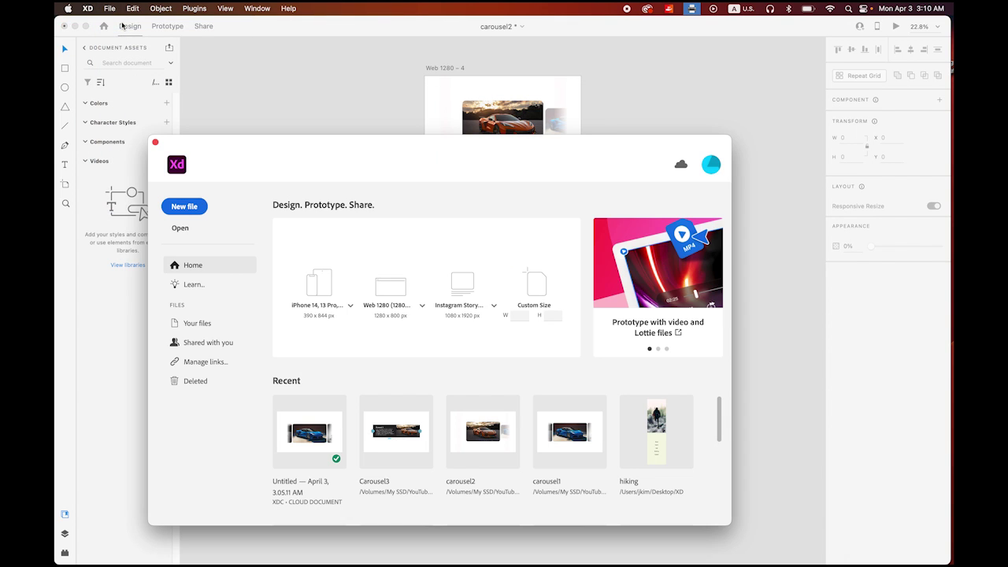
pyautogui.click(389, 291)
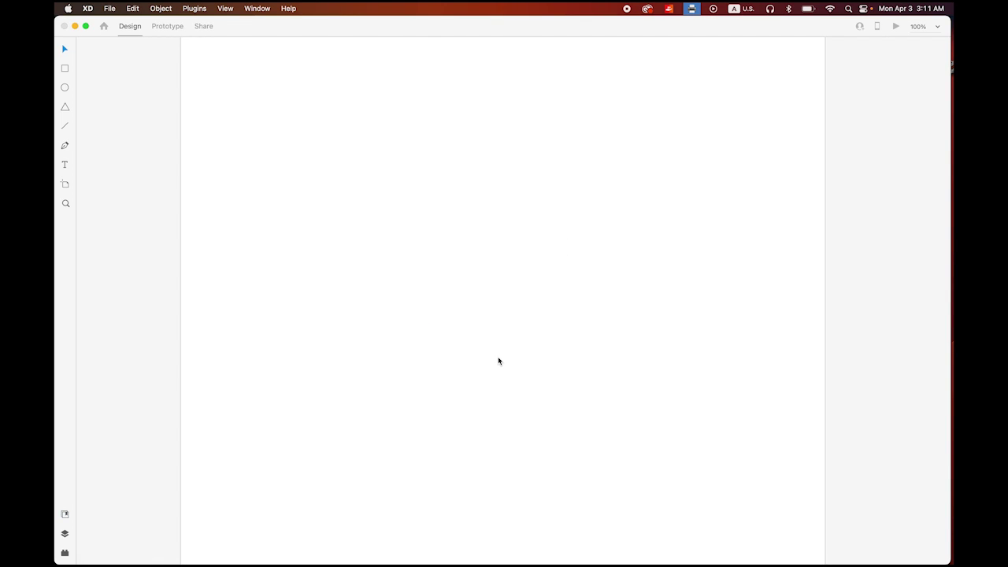
pyautogui.click(260, 9)
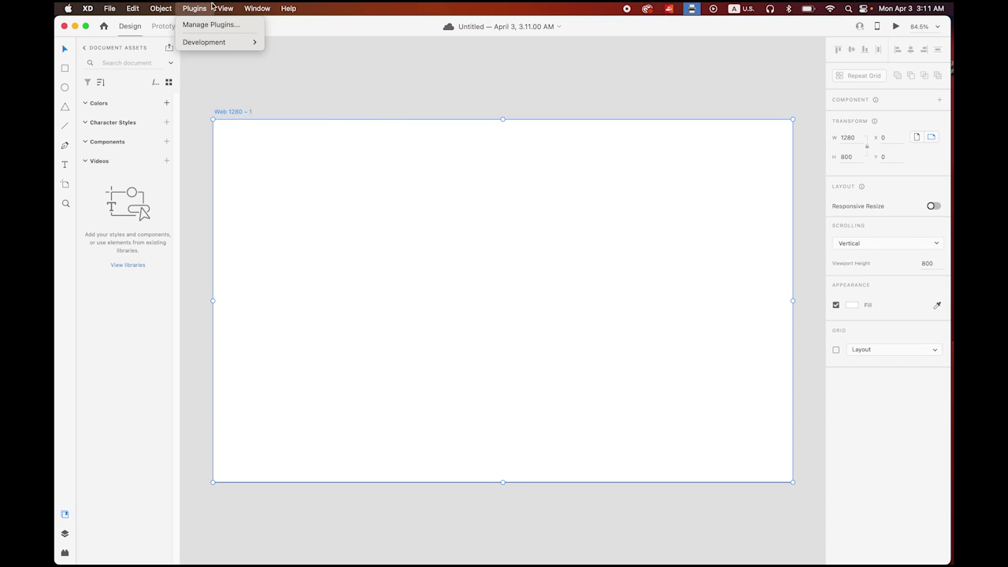
pyautogui.moveTo(225, 9)
pyautogui.click(264, 195)
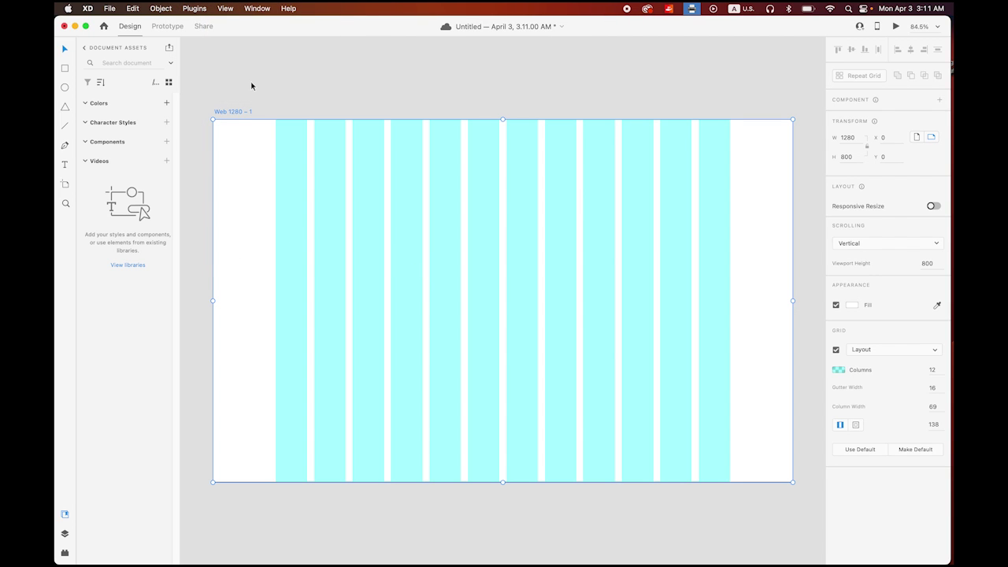
pyautogui.click(252, 85)
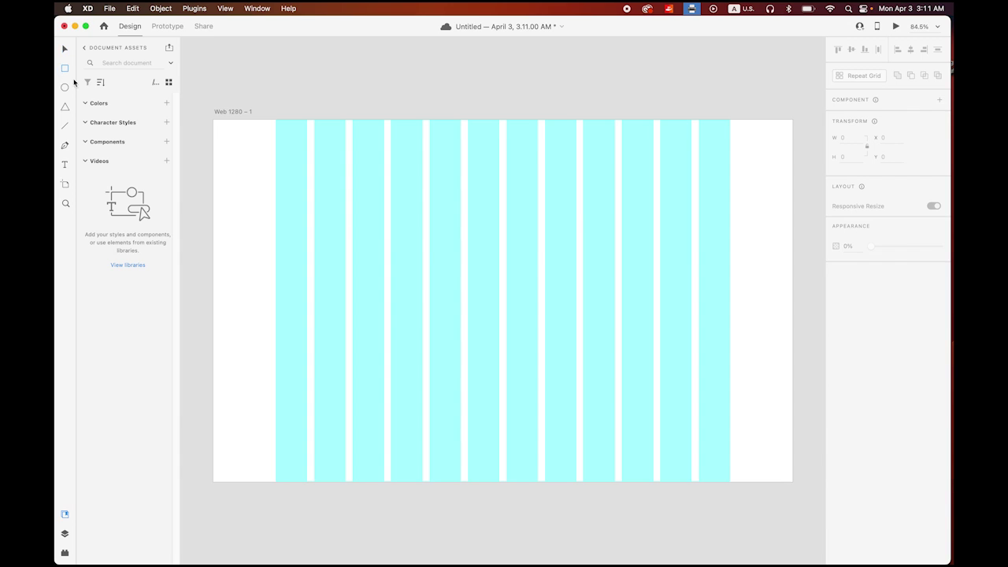
# Draw a borderless 664 × 394 rectangle at X 308, Y 220 with fill #E5E2E2 and a corner radius of 30
pyautogui.moveTo(352, 226); pyautogui.dragTo(652, 406)
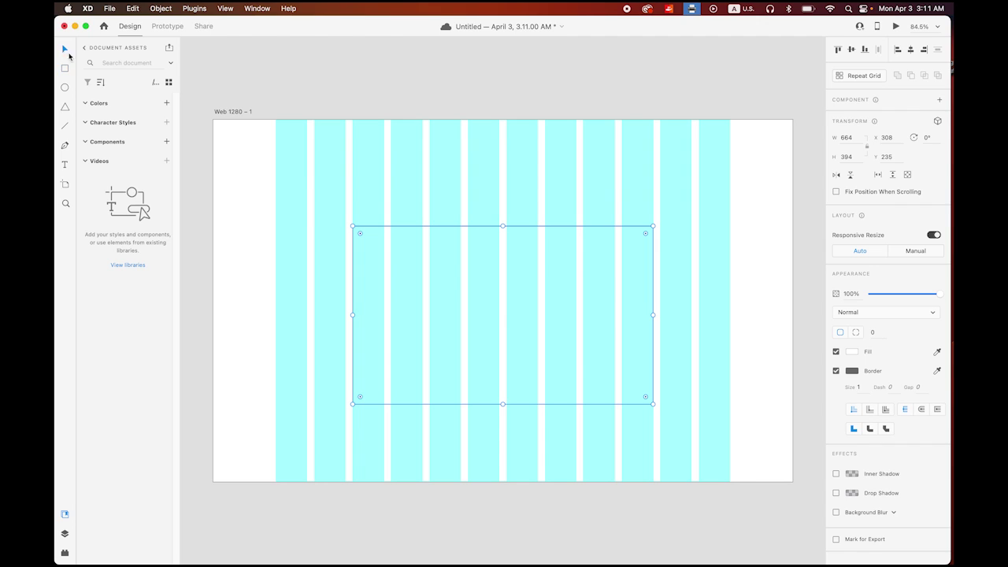
pyautogui.click(836, 371)
pyautogui.click(852, 351)
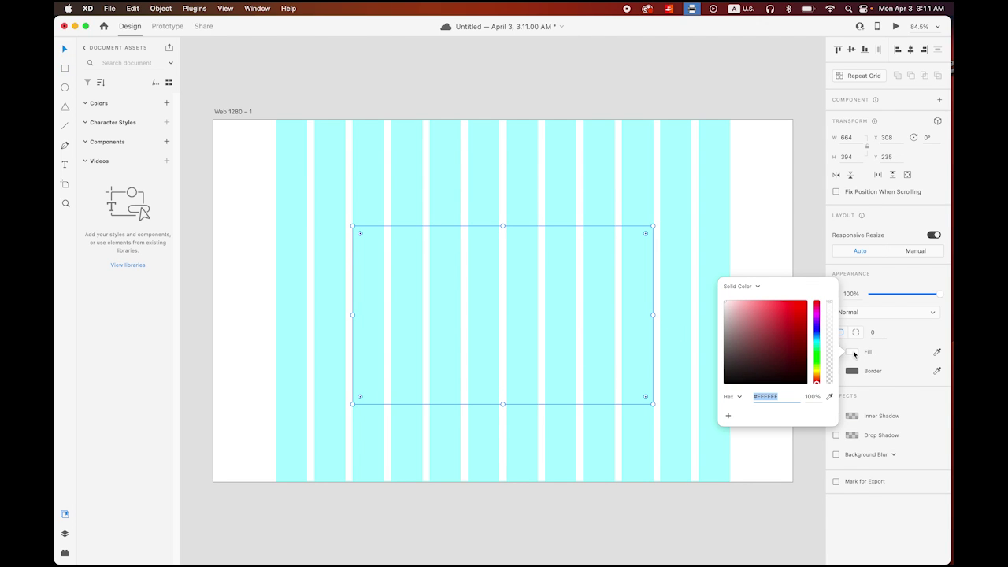
pyautogui.click(725, 313)
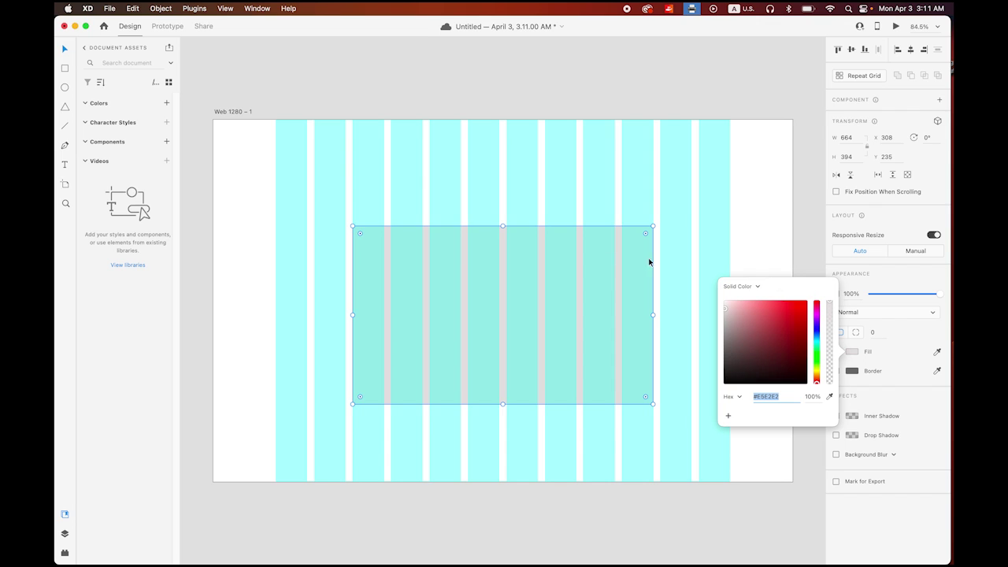
pyautogui.moveTo(645, 234); pyautogui.dragTo(639, 240)
pyautogui.moveTo(596, 293); pyautogui.dragTo(596, 286)
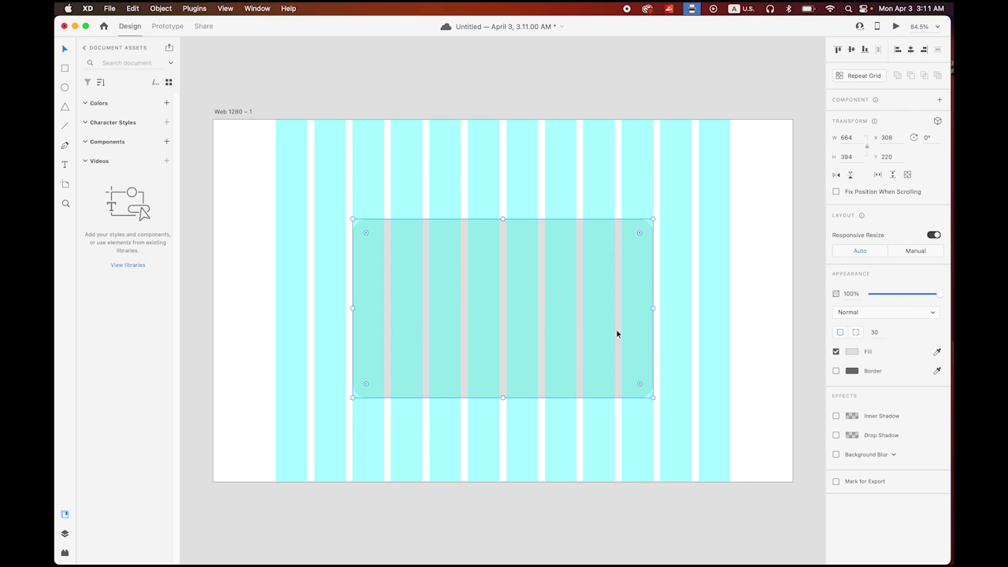
# Duplicate the card to its left with a one-gutter gap and scale the copy to 458 × 272 at X -166, Y 281
pyautogui.hscroll(5, 614, 333)
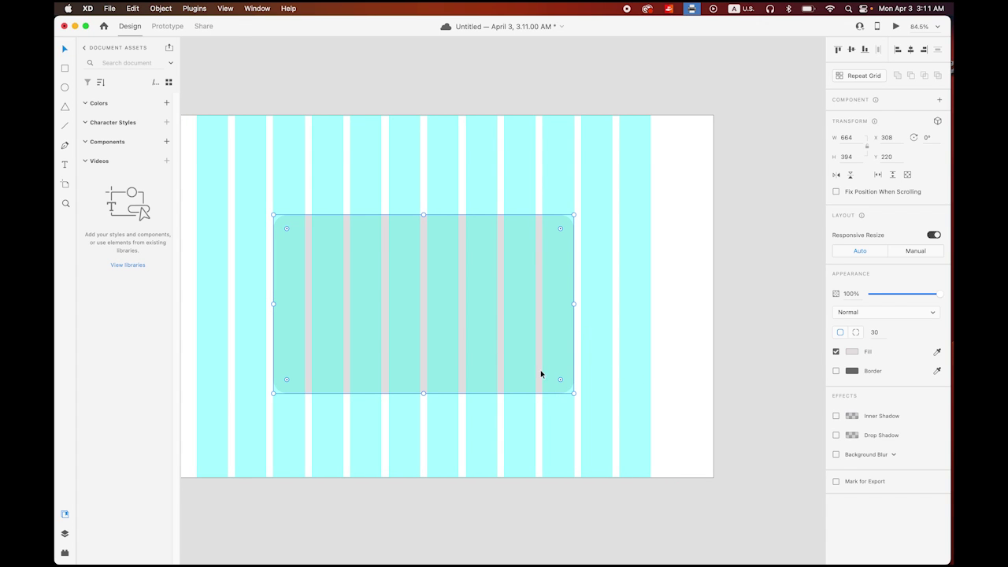
pyautogui.moveTo(487, 327); pyautogui.dragTo(654, 329)
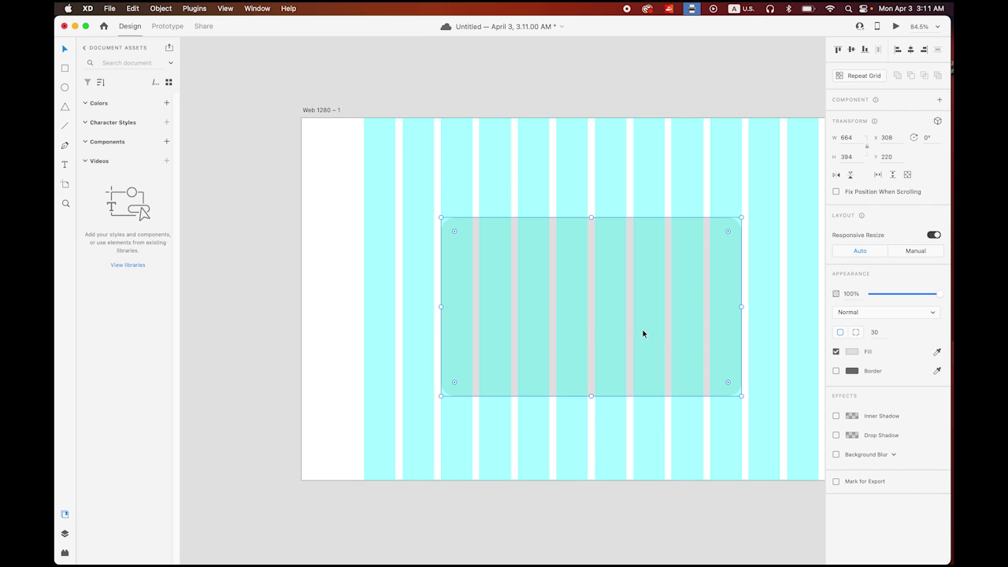
pyautogui.press('alt')
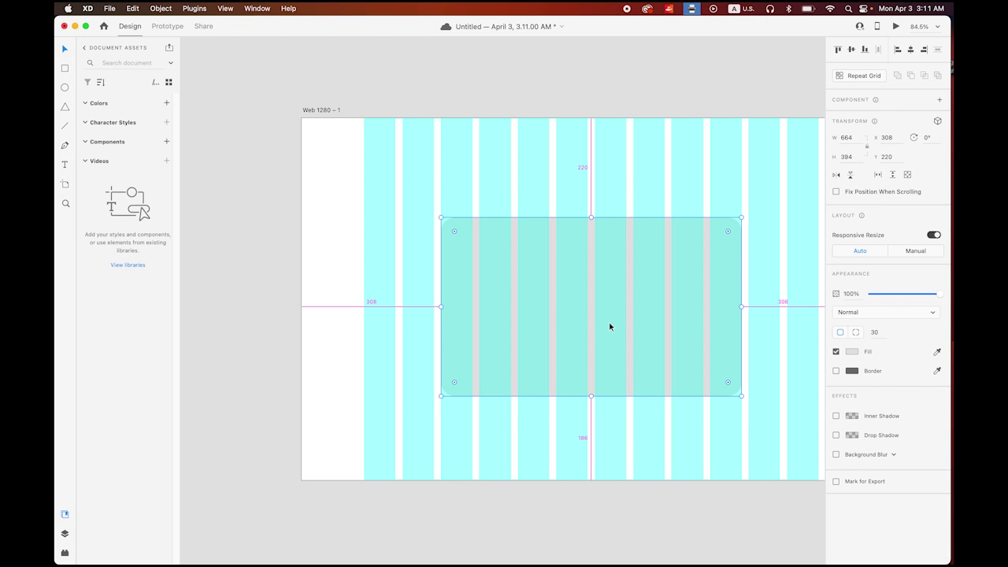
pyautogui.moveTo(608, 326); pyautogui.dragTo(307, 315)
pyautogui.press('alt')
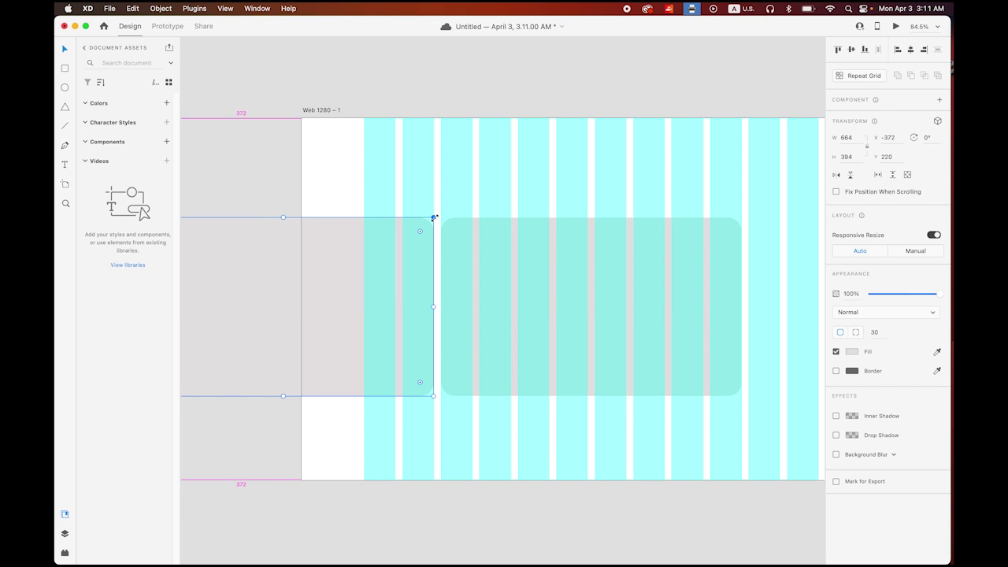
pyautogui.moveTo(433, 218); pyautogui.dragTo(386, 240)
pyautogui.moveTo(363, 286); pyautogui.dragTo(412, 296)
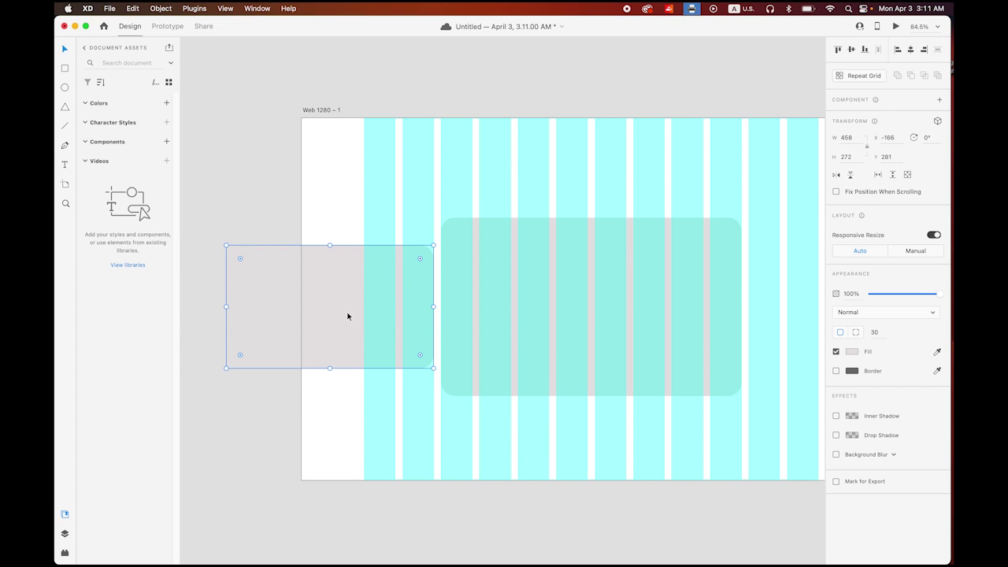
# Duplicate the small card twice to the right of the large card, at X 988 and X 1462
pyautogui.press('alt')
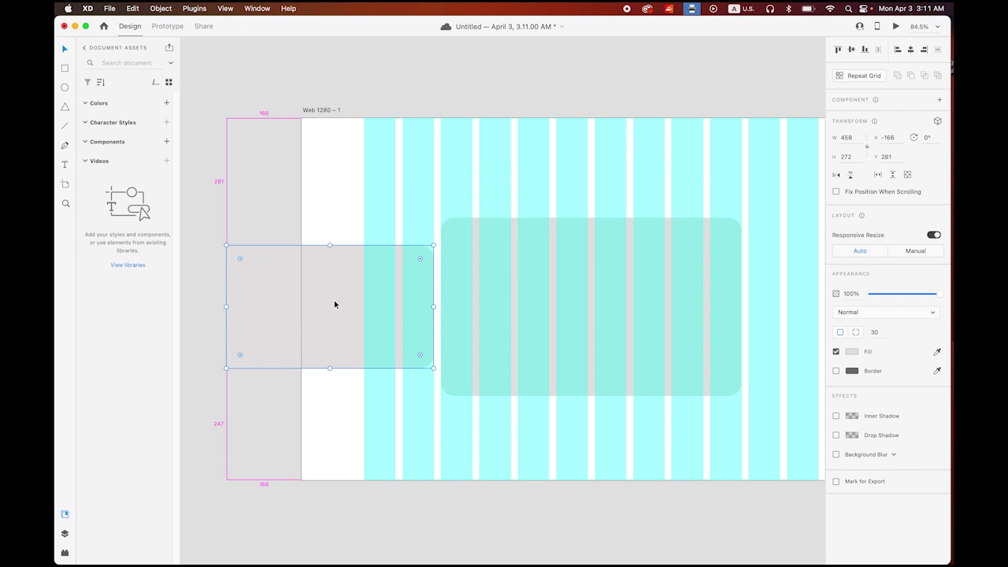
pyautogui.moveTo(323, 302); pyautogui.dragTo(758, 331)
pyautogui.hscroll(10, 702, 360)
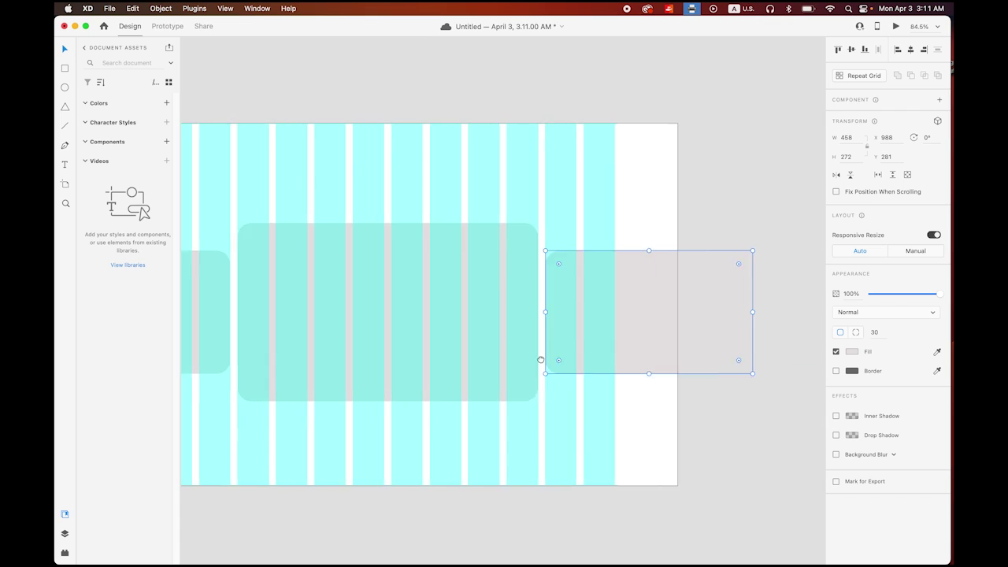
pyautogui.press('alt')
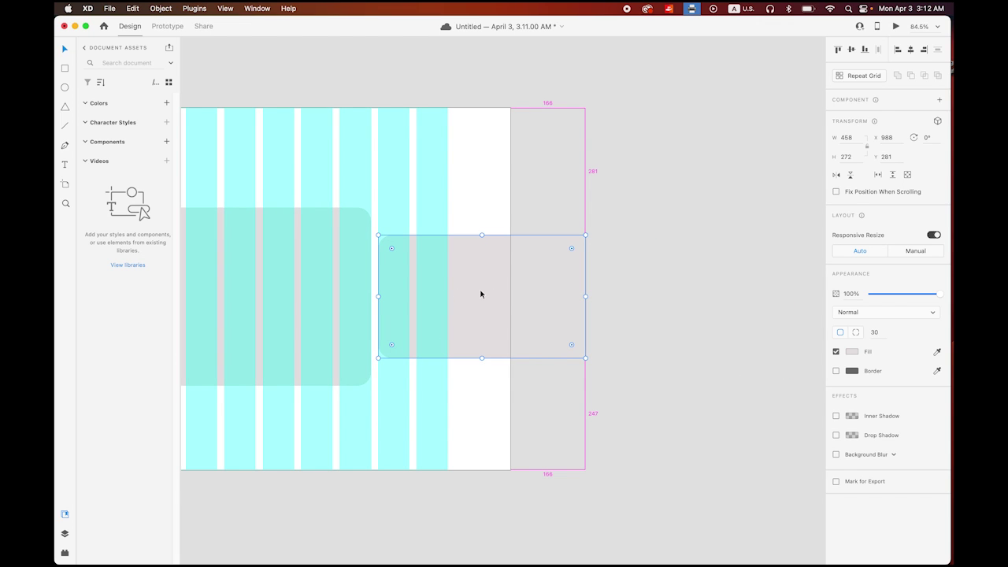
pyautogui.moveTo(479, 294); pyautogui.dragTo(694, 311)
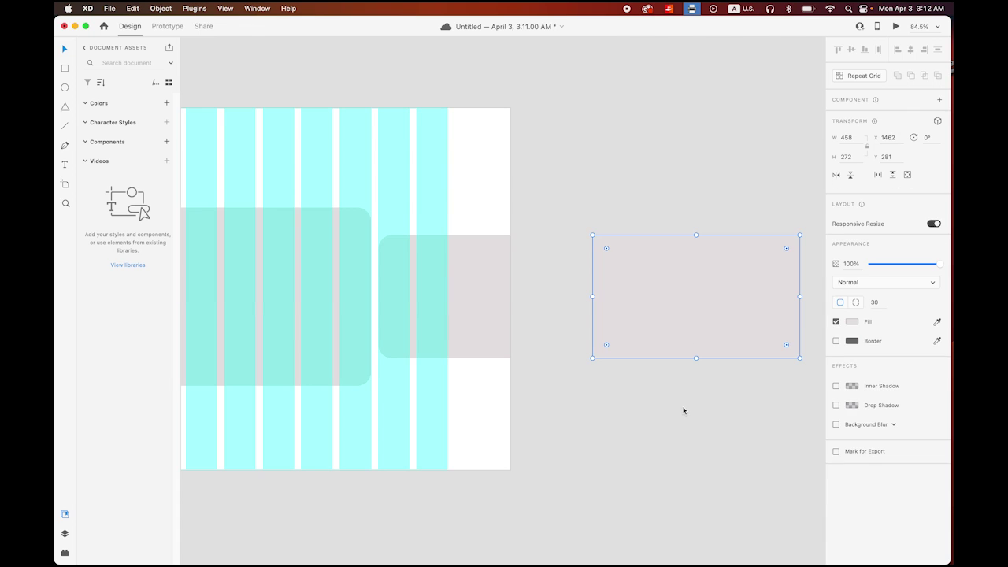
# Fill the four cards from left to right with supercar1.jpeg, supercar2.jpeg, supercar3.jpeg and supercar4.jpeg from the Carousel 1 folder in Finder
pyautogui.scroll(3, 519, 412)
pyautogui.scroll(-8, 423, 349)
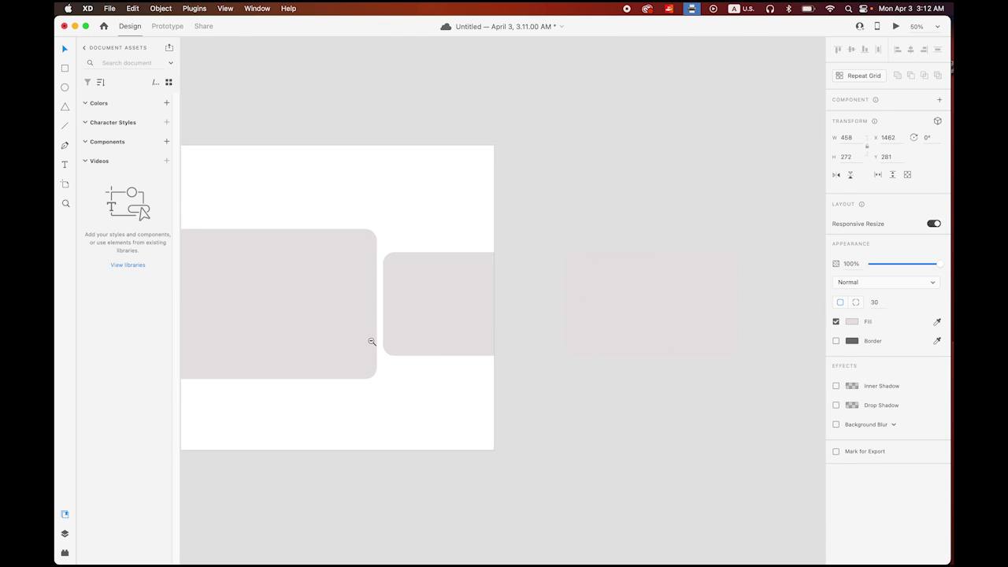
pyautogui.moveTo(255, 552)
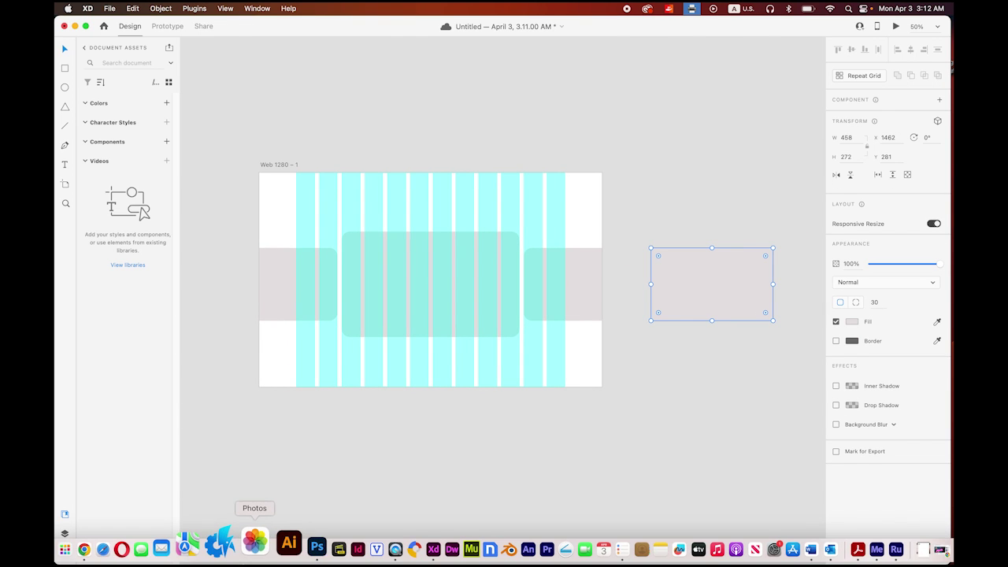
pyautogui.click(65, 542)
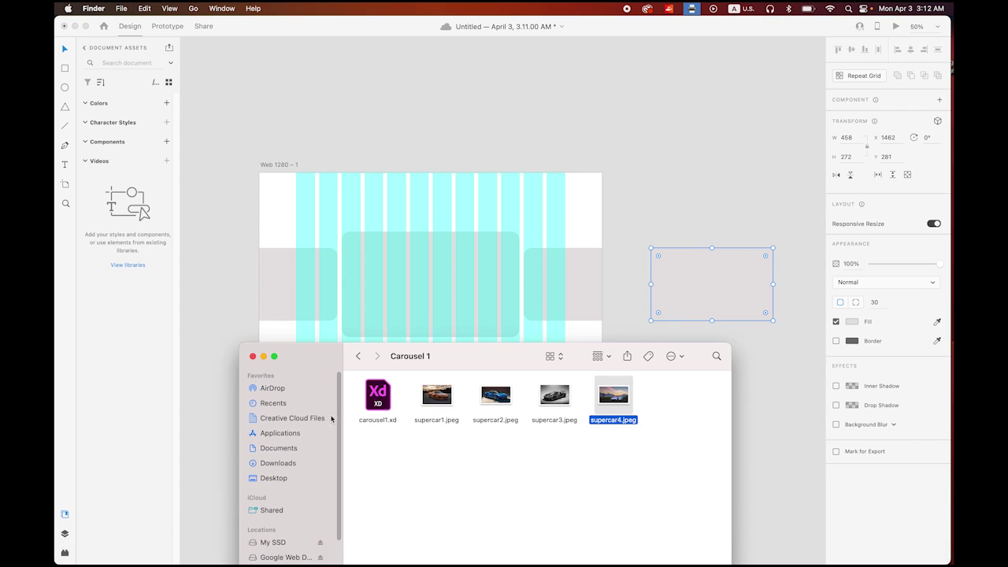
pyautogui.click(435, 397)
pyautogui.moveTo(437, 400); pyautogui.dragTo(277, 285)
pyautogui.moveTo(504, 398); pyautogui.dragTo(434, 292)
pyautogui.click(554, 399)
pyautogui.moveTo(555, 399); pyautogui.dragTo(575, 340)
pyautogui.click(620, 398)
pyautogui.moveTo(619, 399); pyautogui.dragTo(705, 299)
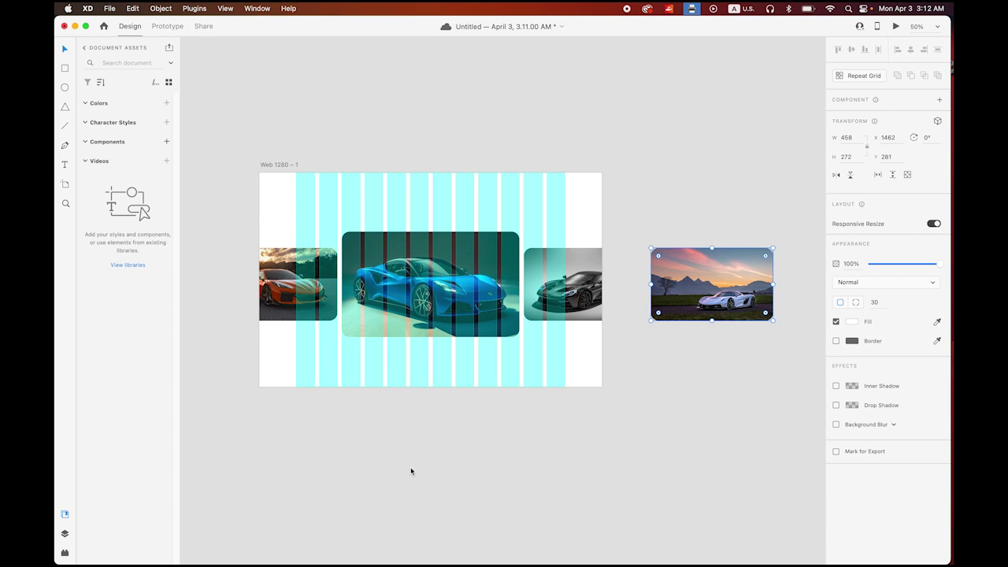
pyautogui.press('Escape')
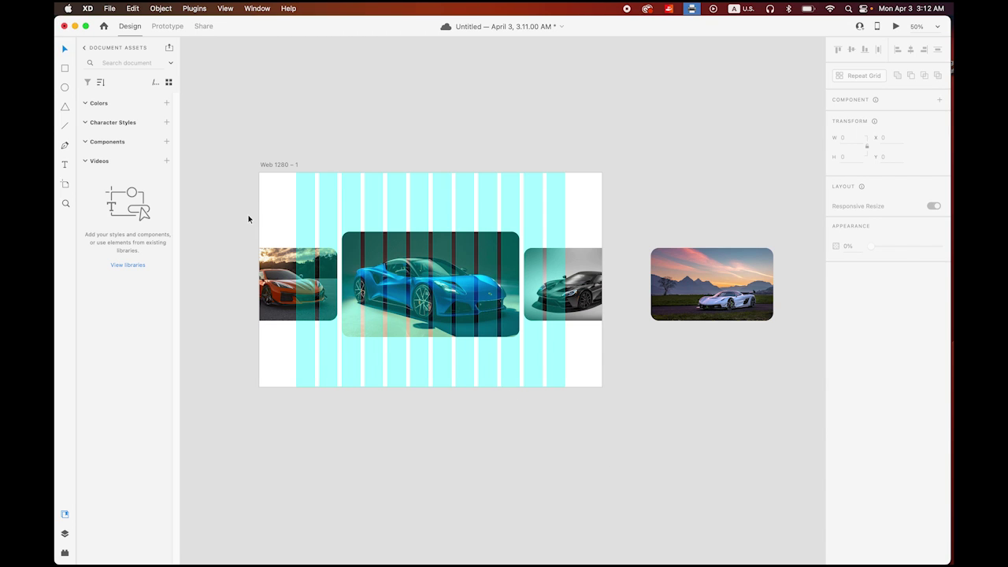
# Set the opacity of the orange and black car cards on either side of the large card to 30%
pyautogui.click(281, 269)
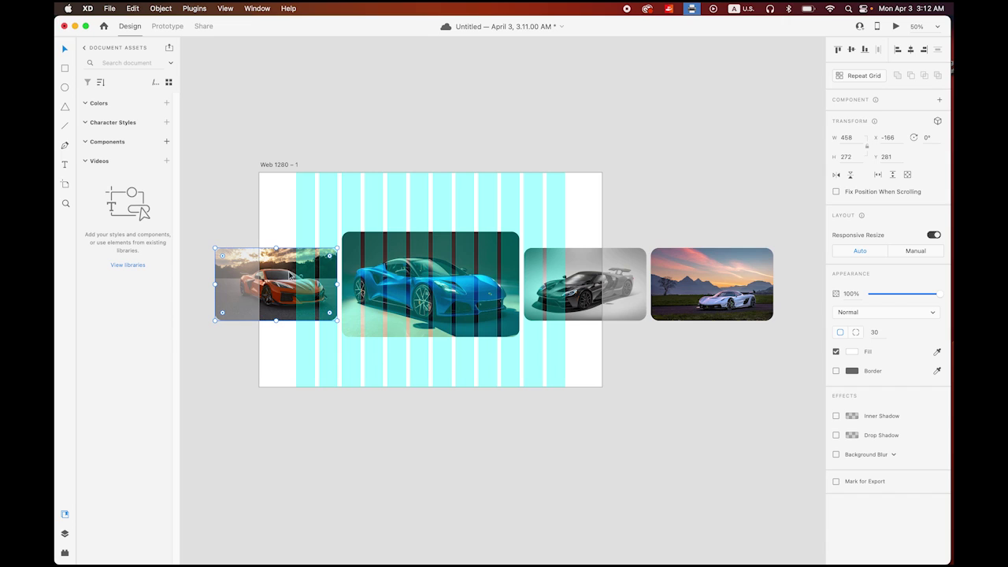
pyautogui.keyDown('shift'); pyautogui.click(592, 286); pyautogui.keyUp('shift')
pyautogui.keyDown('shift'); pyautogui.click(592, 287); pyautogui.keyUp('shift')
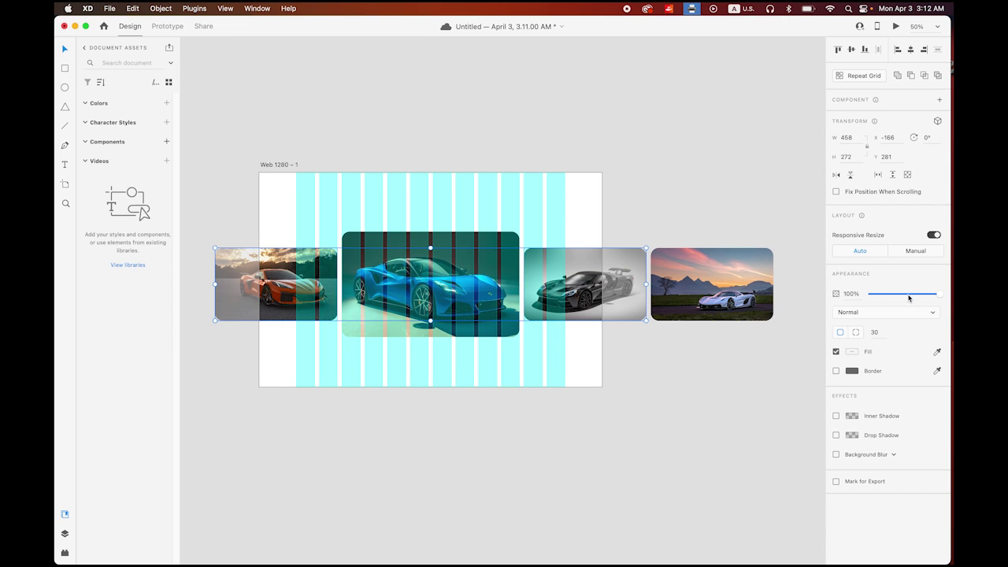
pyautogui.click(851, 293)
pyautogui.write('30')
pyautogui.press('Return')
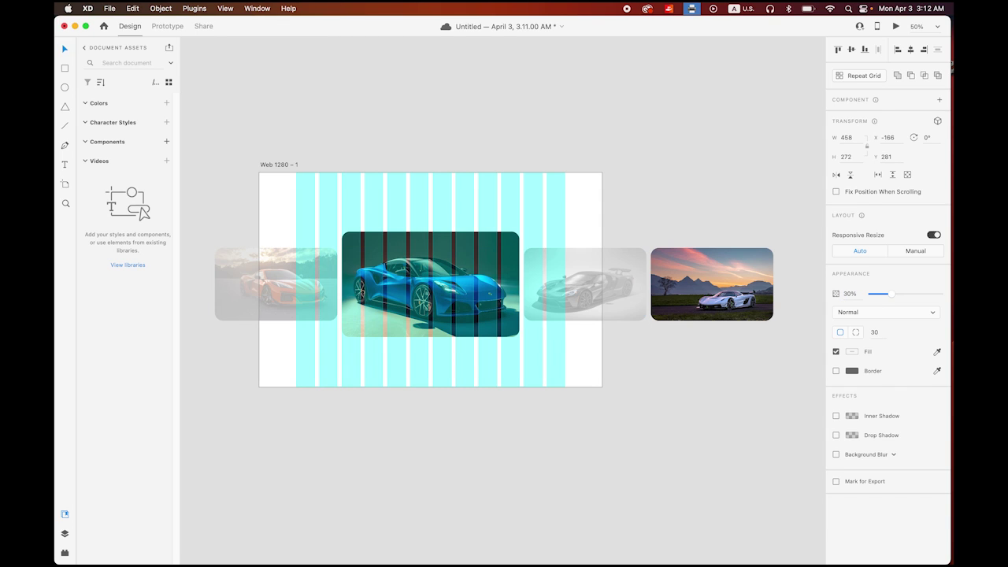
pyautogui.click(670, 416)
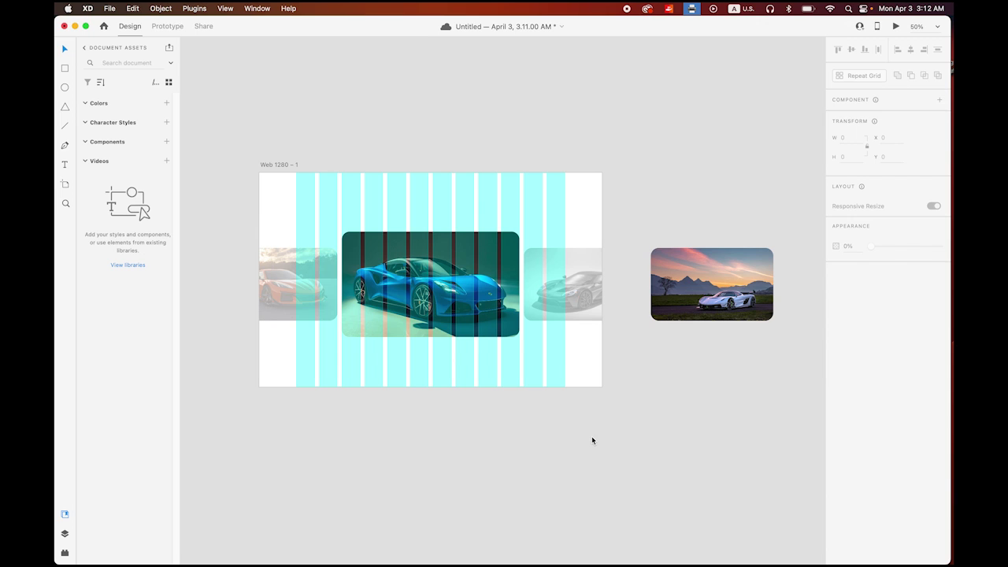
# Group the four car cards and expand the group in the layer list
pyautogui.moveTo(216, 218); pyautogui.dragTo(738, 339)
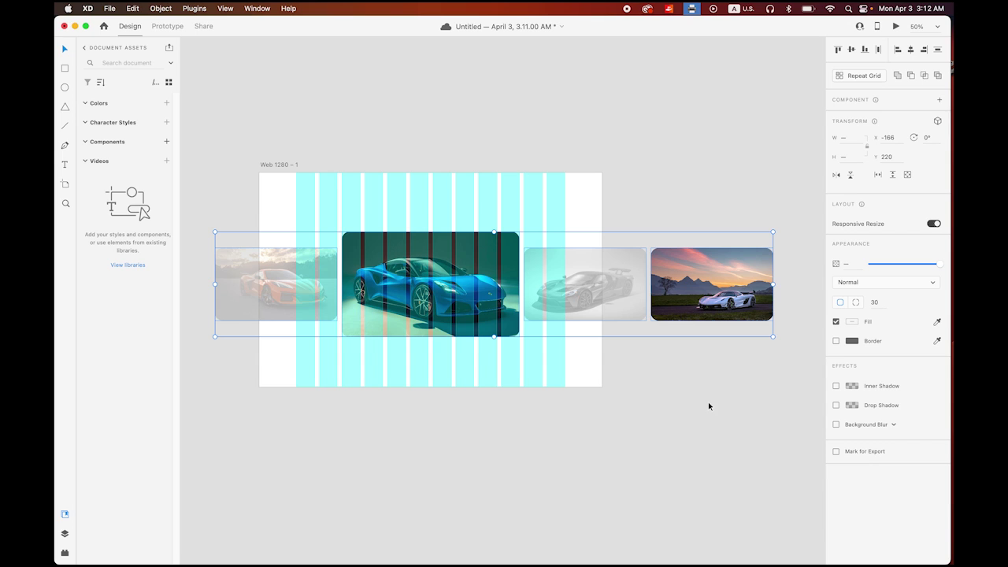
pyautogui.click(161, 8)
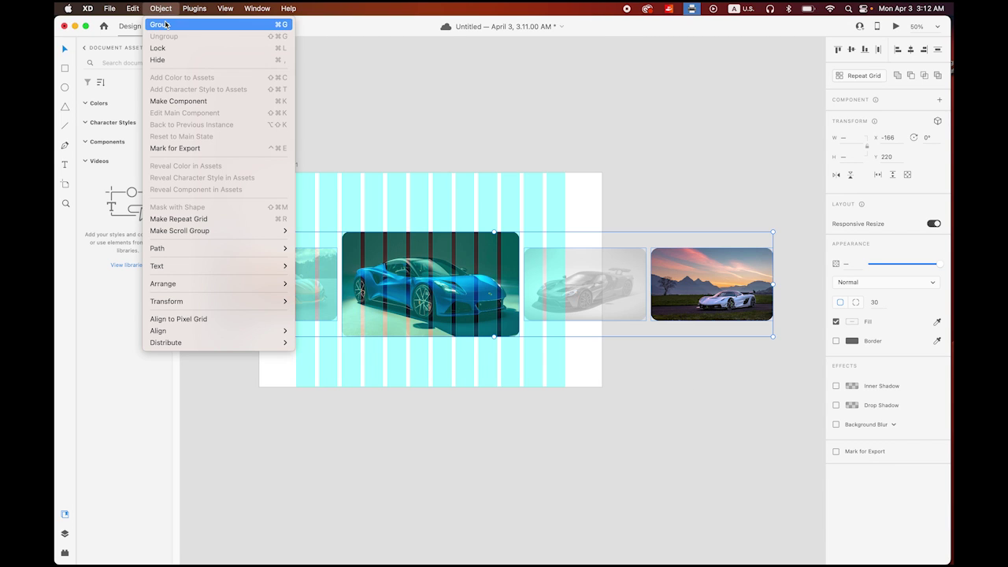
pyautogui.click(169, 26)
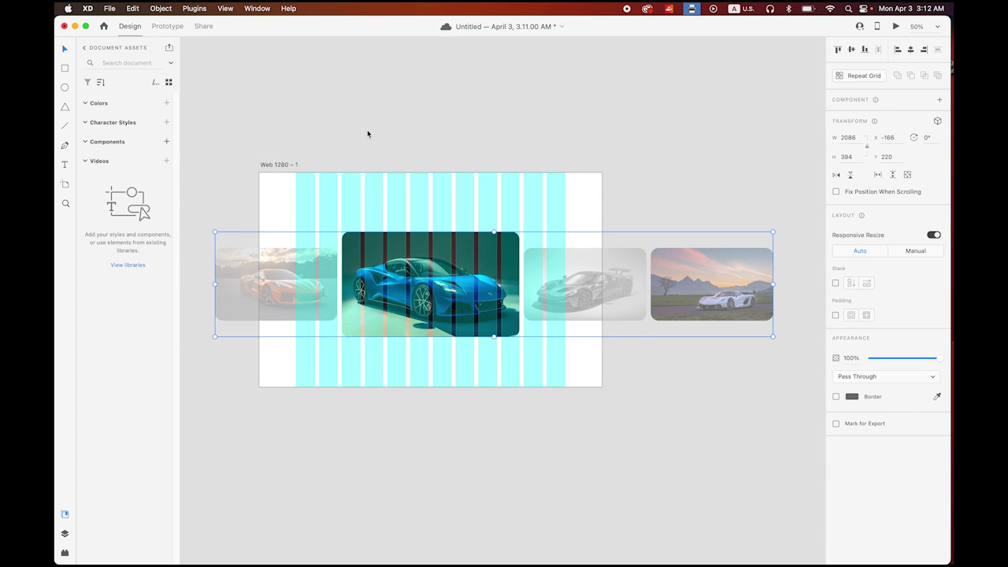
pyautogui.click(66, 534)
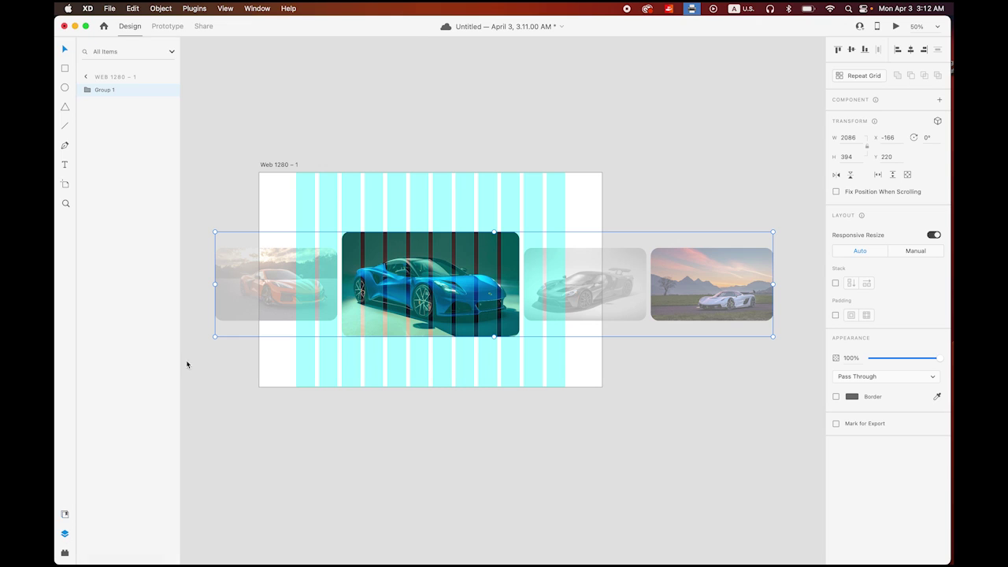
pyautogui.click(87, 91)
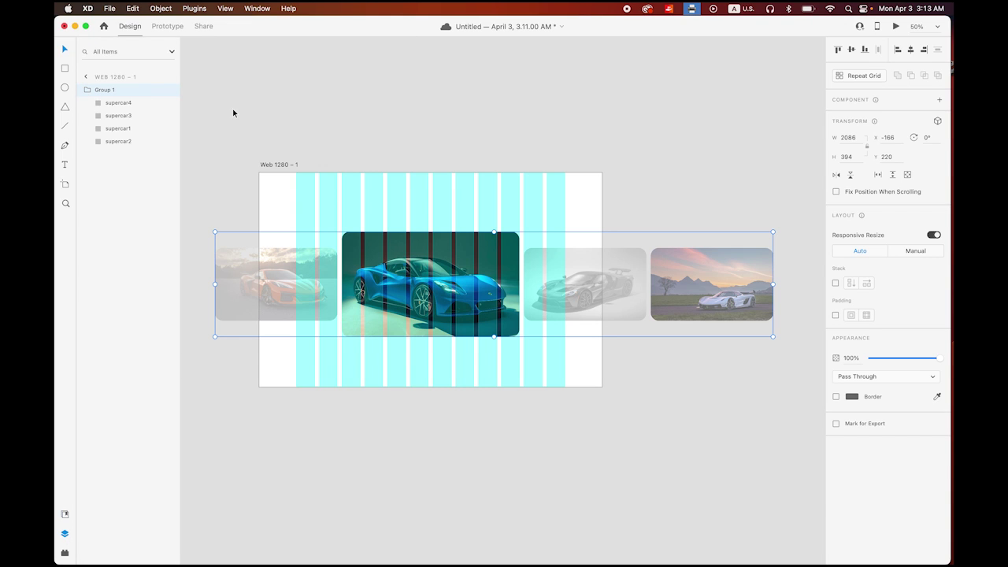
# Examine which car card each layer in the group belongs to and how the layers are stacked
pyautogui.click(233, 113)
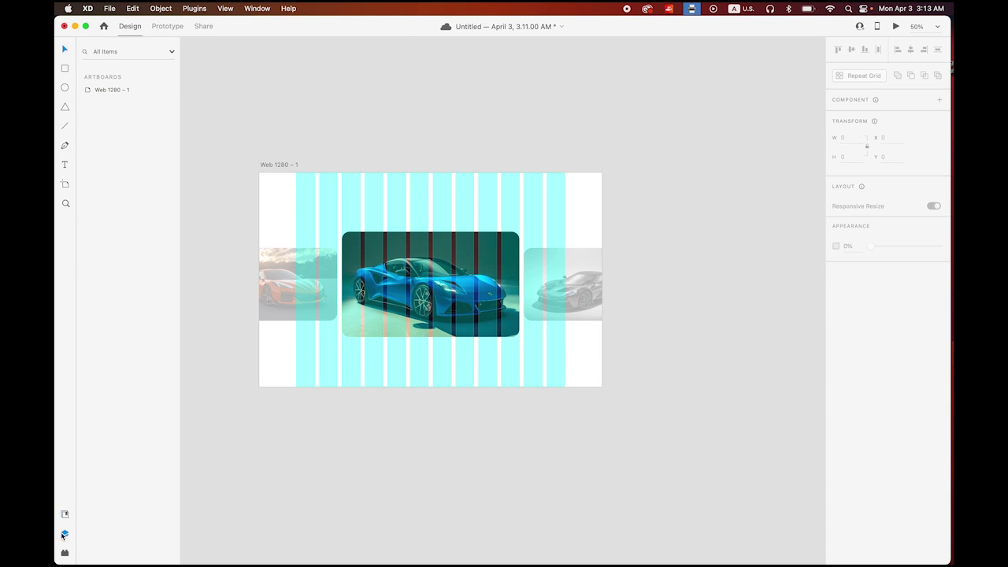
pyautogui.click(365, 326)
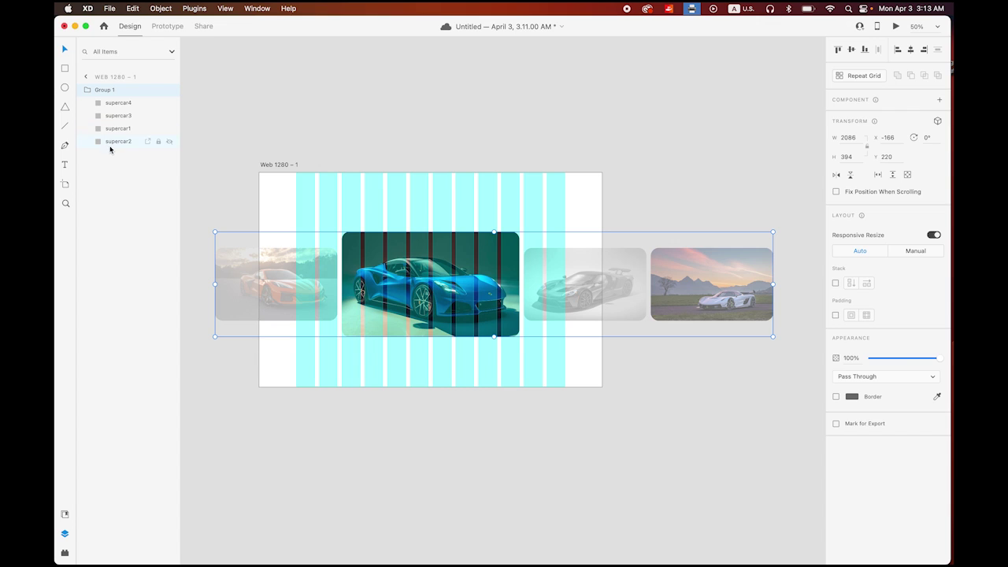
pyautogui.click(112, 144)
pyautogui.click(116, 128)
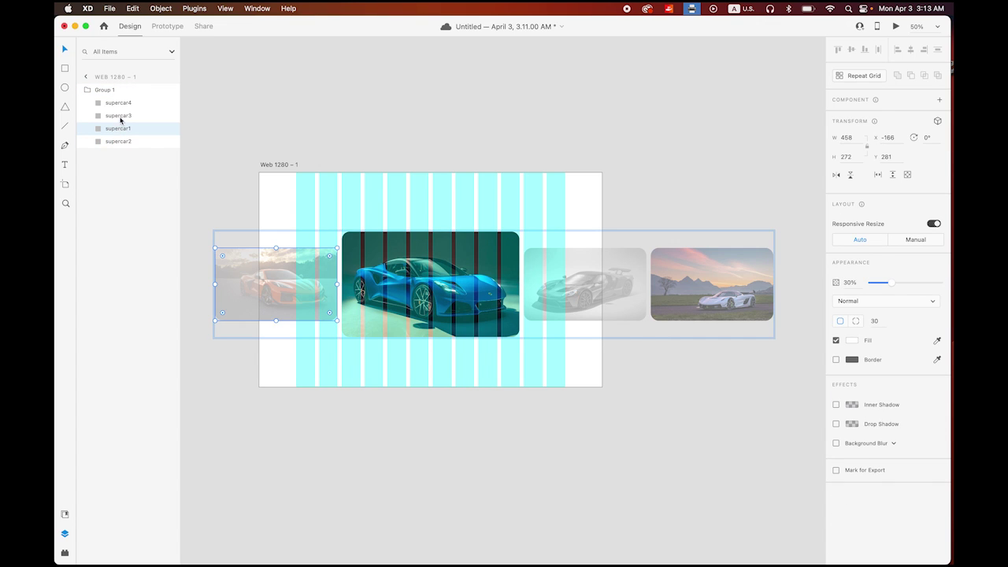
pyautogui.click(122, 115)
pyautogui.click(123, 103)
pyautogui.click(122, 132)
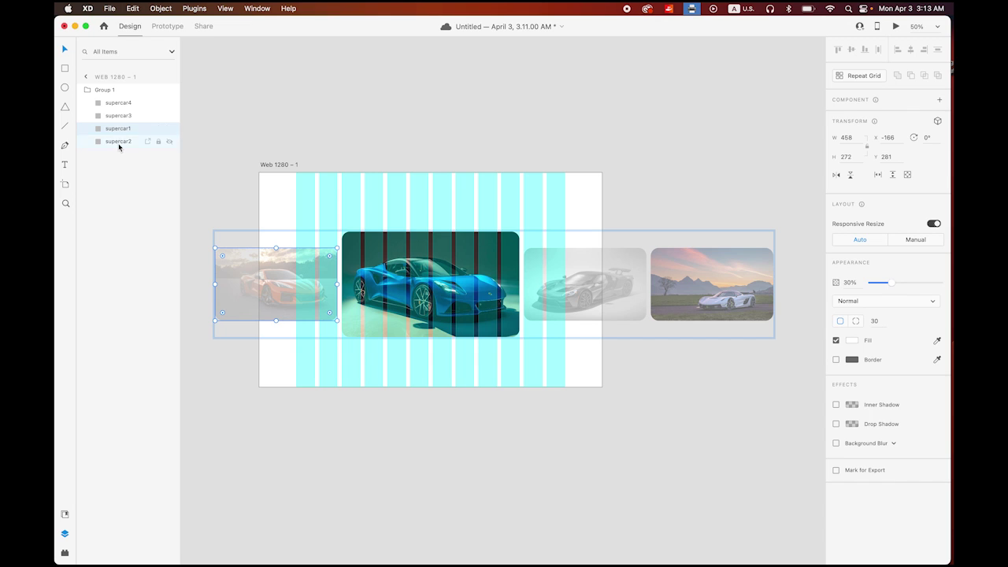
pyautogui.click(119, 143)
pyautogui.click(120, 116)
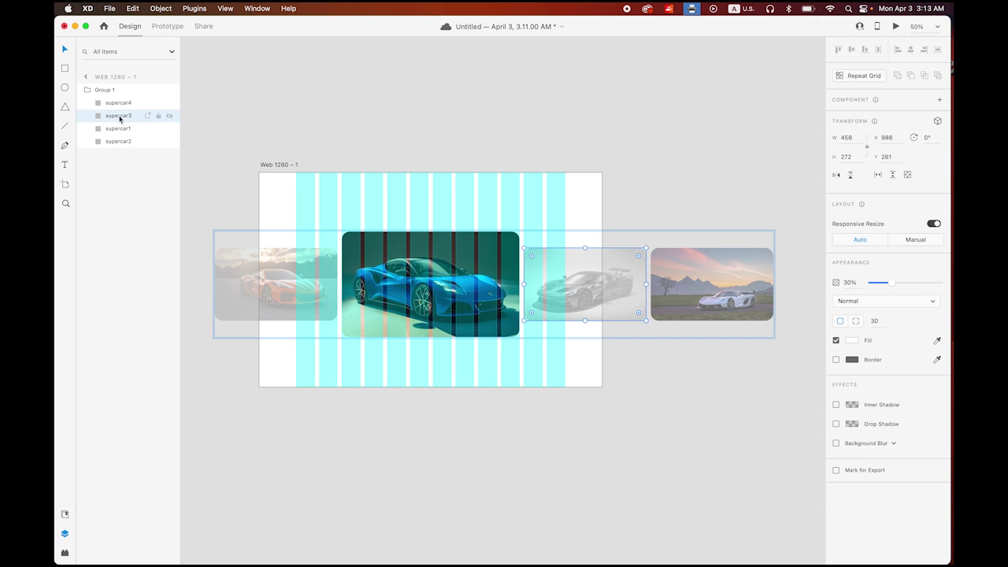
pyautogui.moveTo(99, 117); pyautogui.dragTo(101, 145)
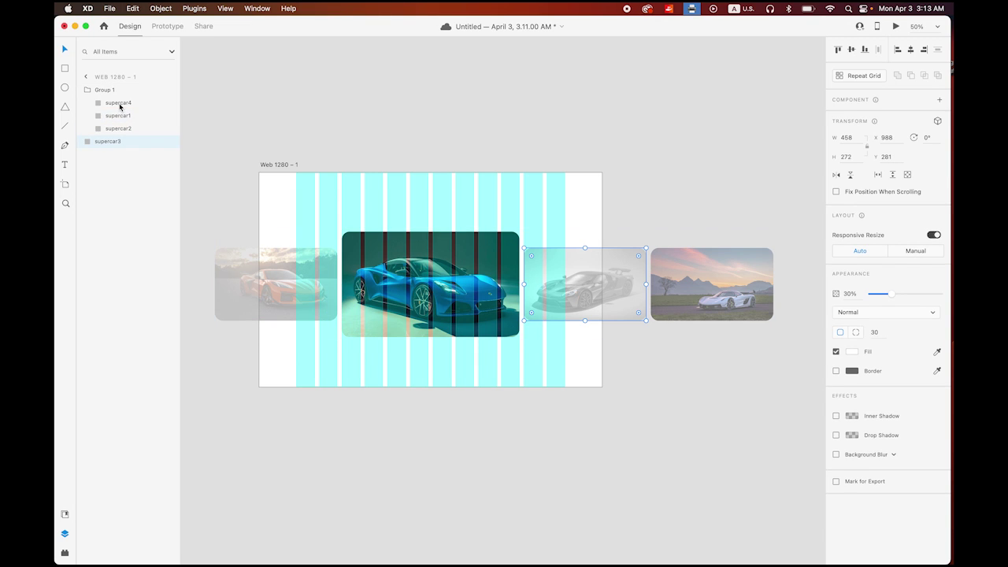
pyautogui.click(119, 104)
pyautogui.press('super+z')
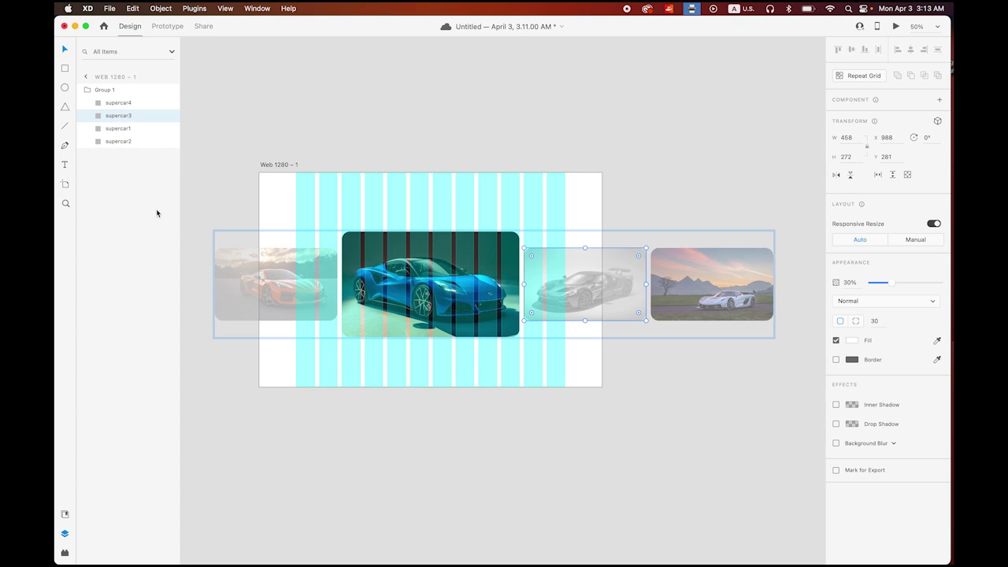
# Reorder the group's layers from top to bottom as supercar1, supercar2, supercar3 and supercar4
pyautogui.moveTo(121, 118); pyautogui.dragTo(129, 149)
pyautogui.click(118, 102)
pyautogui.click(118, 116)
pyautogui.click(119, 130)
pyautogui.click(118, 143)
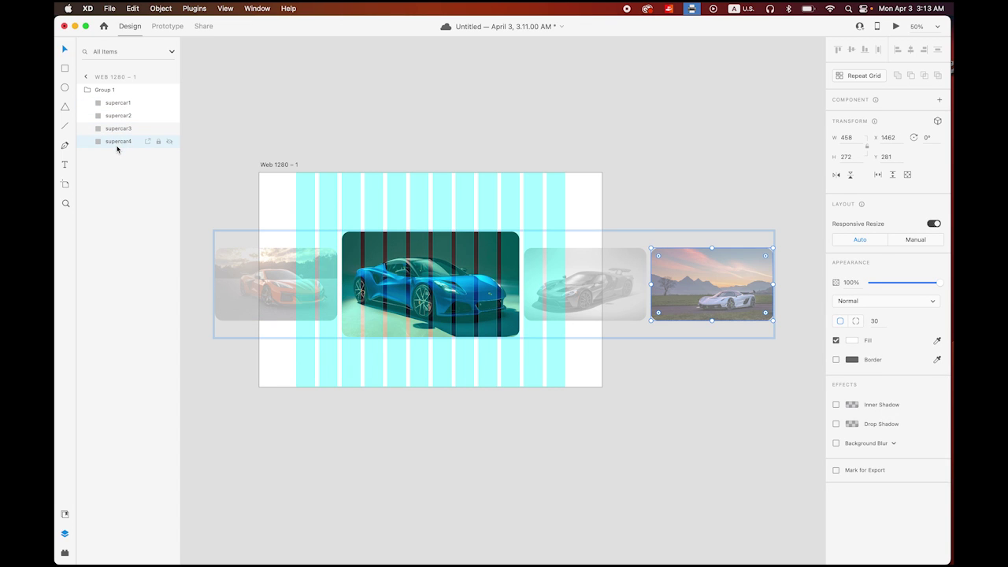
pyautogui.click(351, 141)
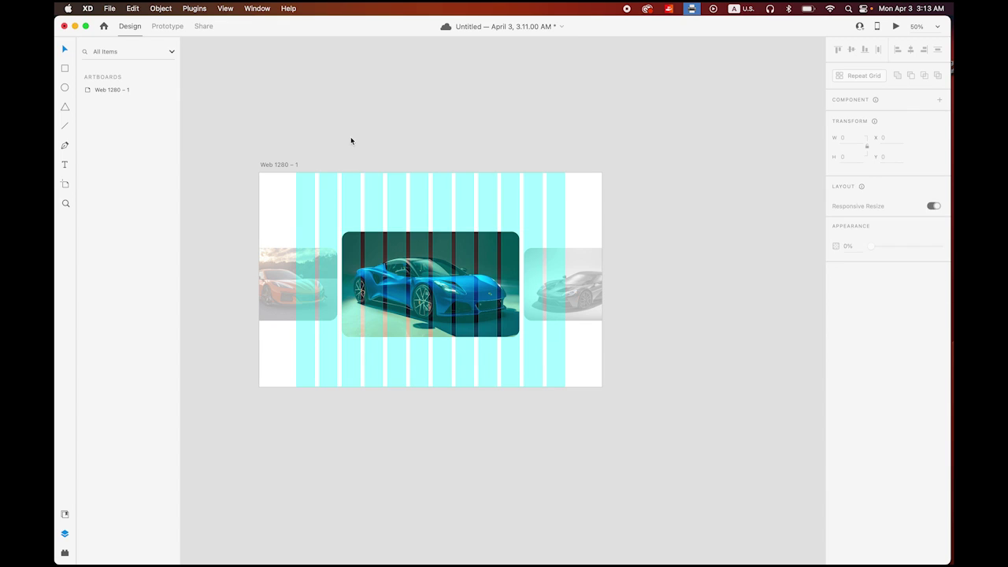
# Draw a borderless rectangle about 252 × 583 over the orange car card, flush with the artboard's left edge
pyautogui.click(276, 280)
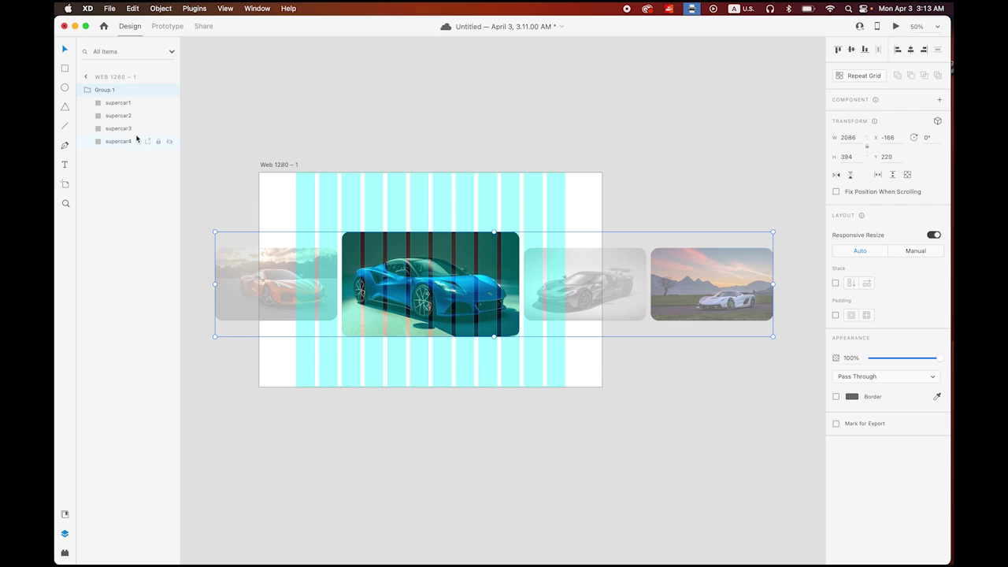
pyautogui.click(65, 69)
pyautogui.moveTo(260, 211); pyautogui.dragTo(327, 367)
pyautogui.click(63, 49)
pyautogui.click(836, 371)
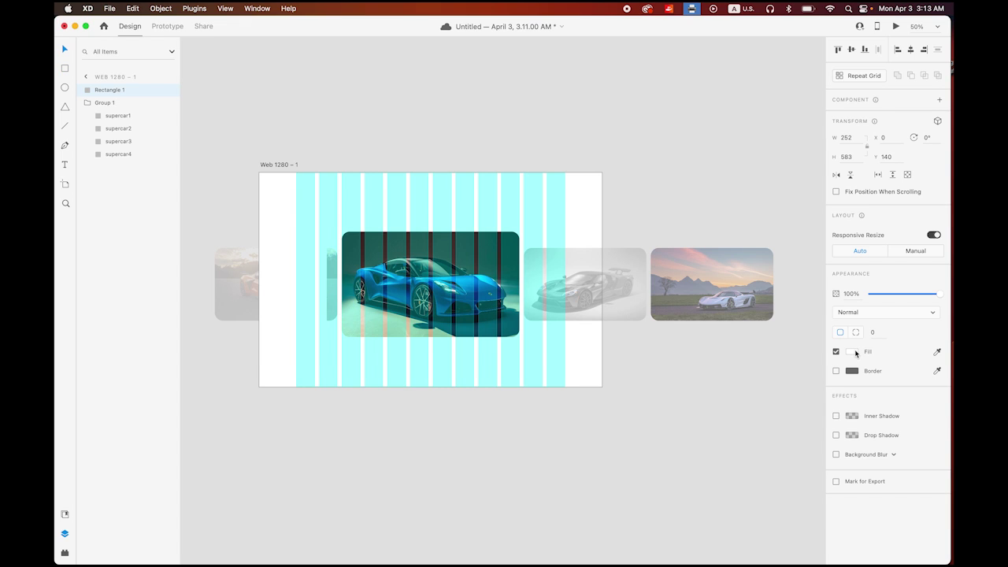
# Fill the rectangle with a horizontal linear gradient from solid white to a fully transparent #FFFCFC toward the large card
pyautogui.click(855, 352)
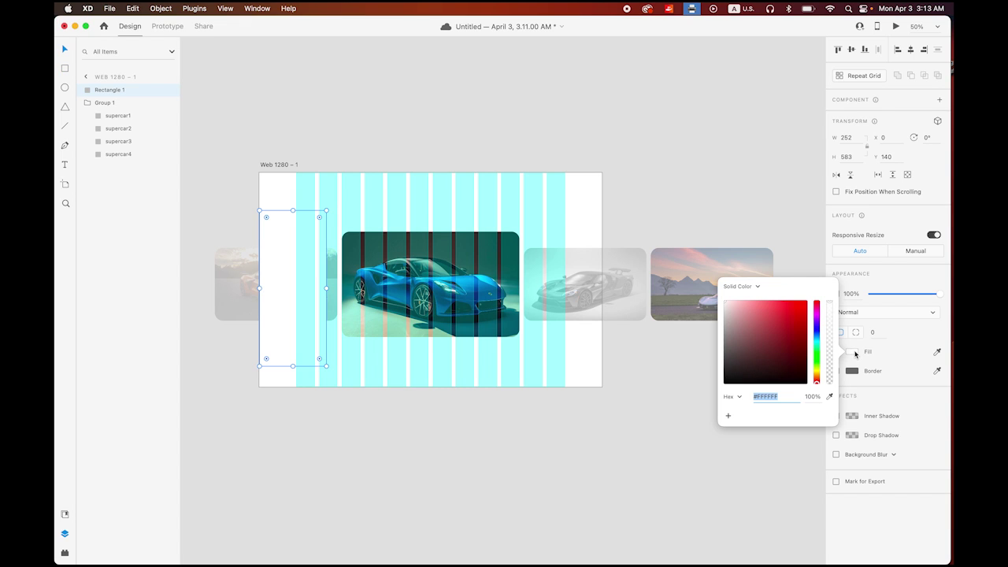
pyautogui.click(761, 288)
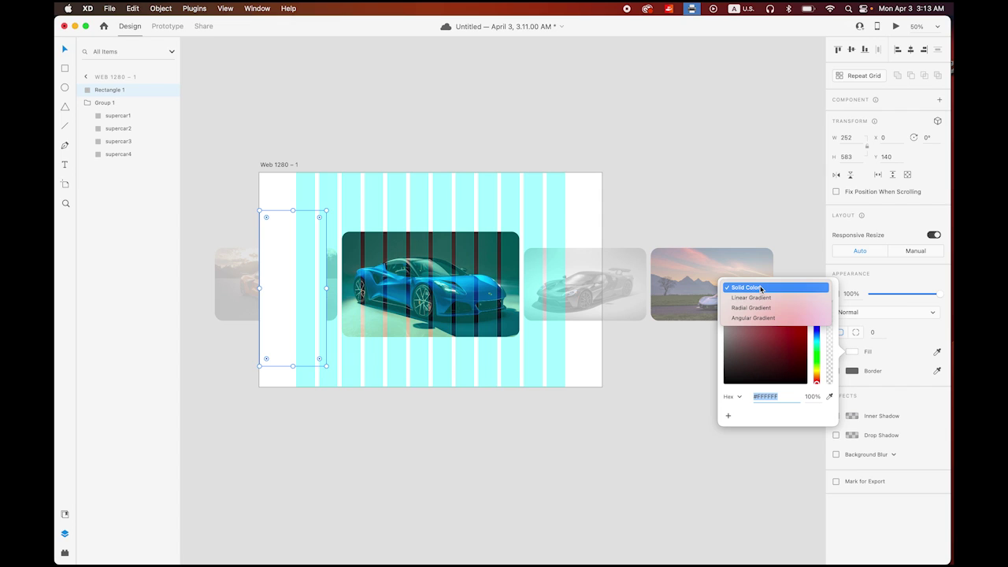
pyautogui.click(764, 298)
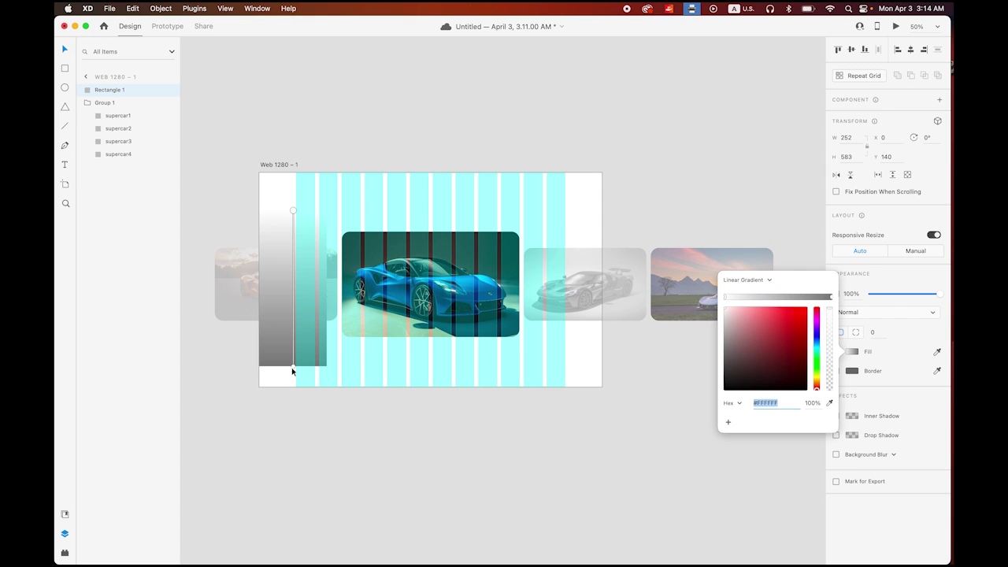
pyautogui.moveTo(292, 366); pyautogui.dragTo(327, 213)
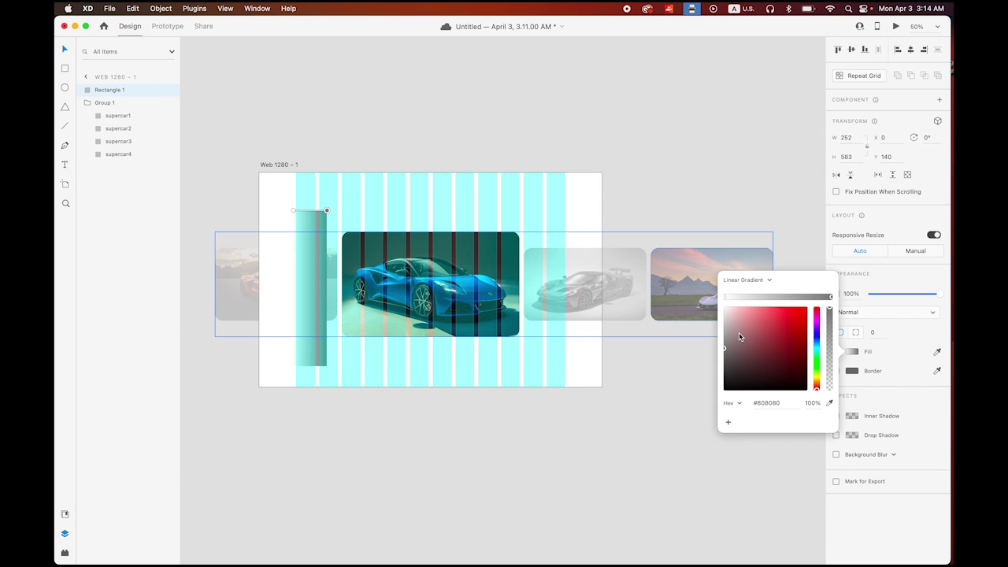
pyautogui.moveTo(725, 349); pyautogui.dragTo(725, 304)
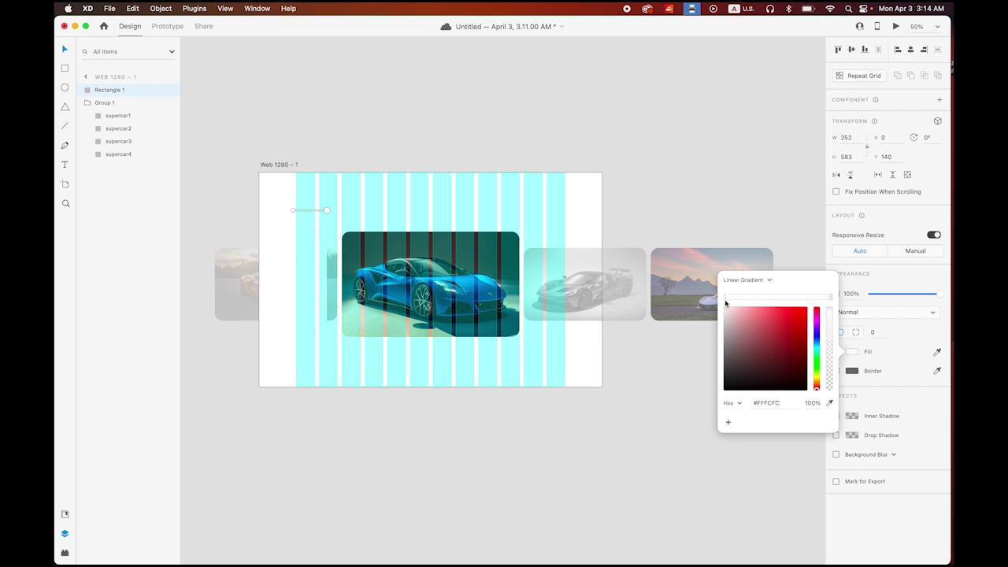
pyautogui.moveTo(829, 313); pyautogui.dragTo(829, 404)
pyautogui.click(494, 424)
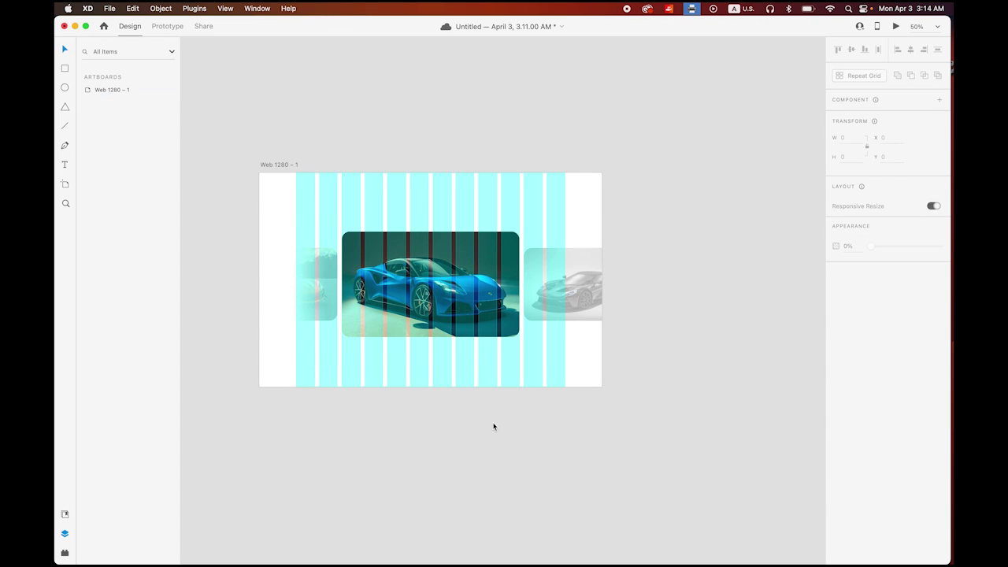
# Duplicate the gradient rectangle and mirror the copy over the black car card at the artboard's right edge
pyautogui.click(287, 338)
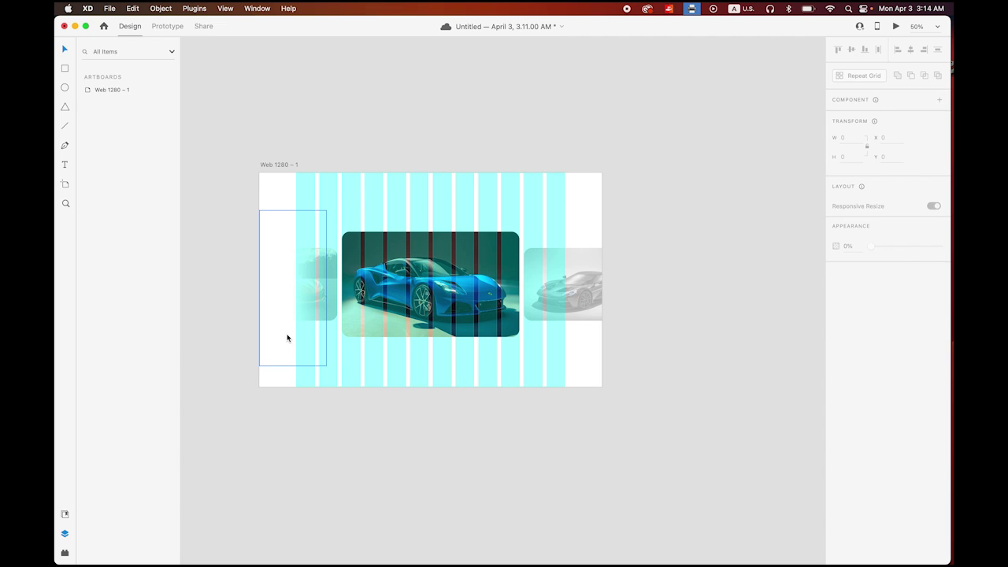
pyautogui.press('alt')
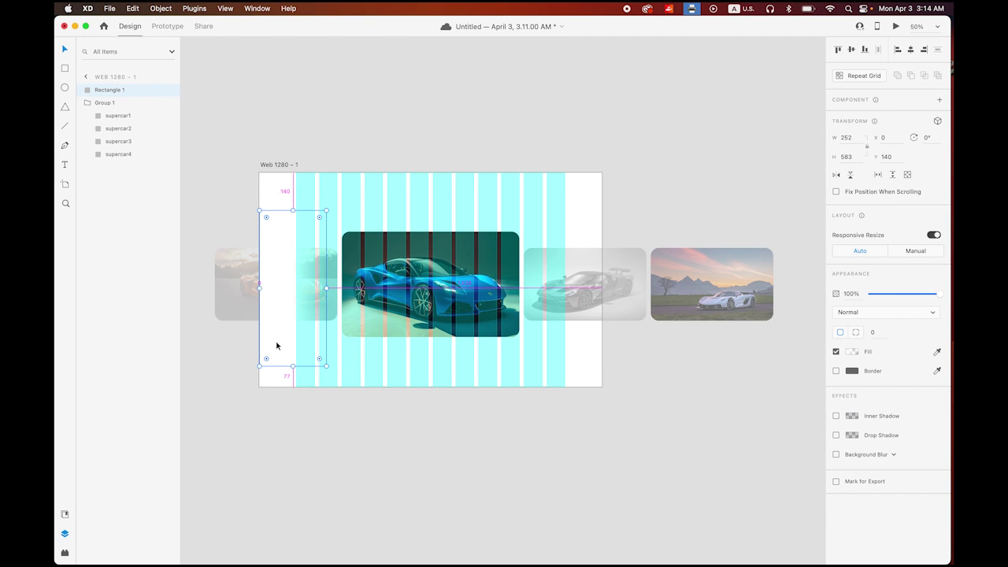
pyautogui.moveTo(277, 345); pyautogui.dragTo(504, 185)
pyautogui.click(668, 410)
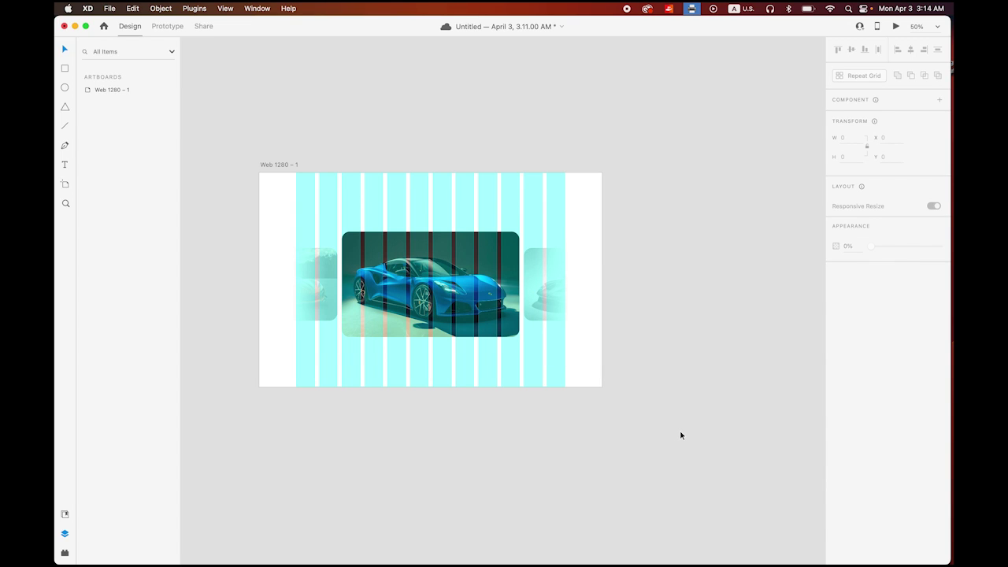
# Duplicate the Web 1280 – 1 artboard directly below the original at X 0, Y 976
pyautogui.click(274, 165)
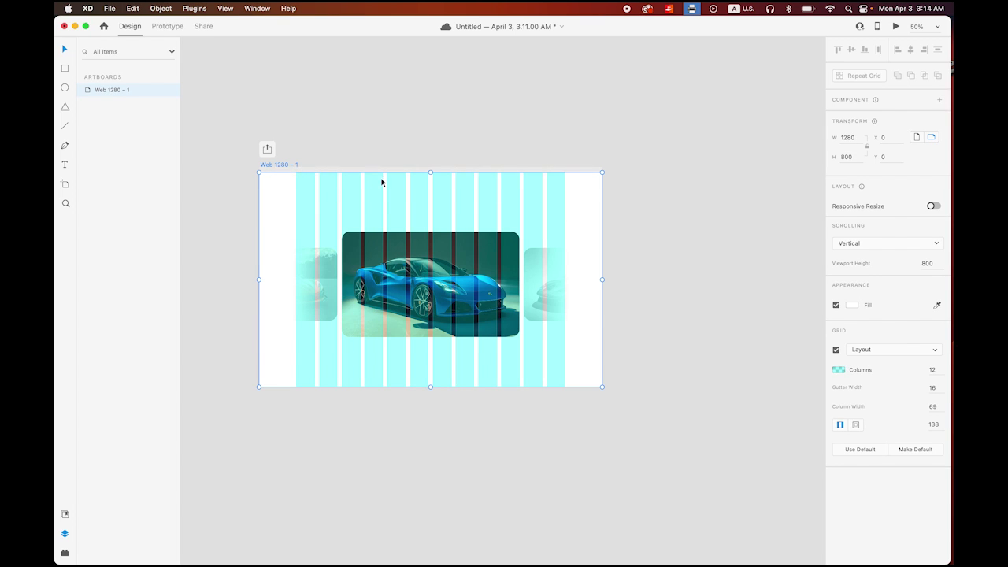
pyautogui.scroll(-2, 396, 189)
pyautogui.hscroll(-2, 396, 189)
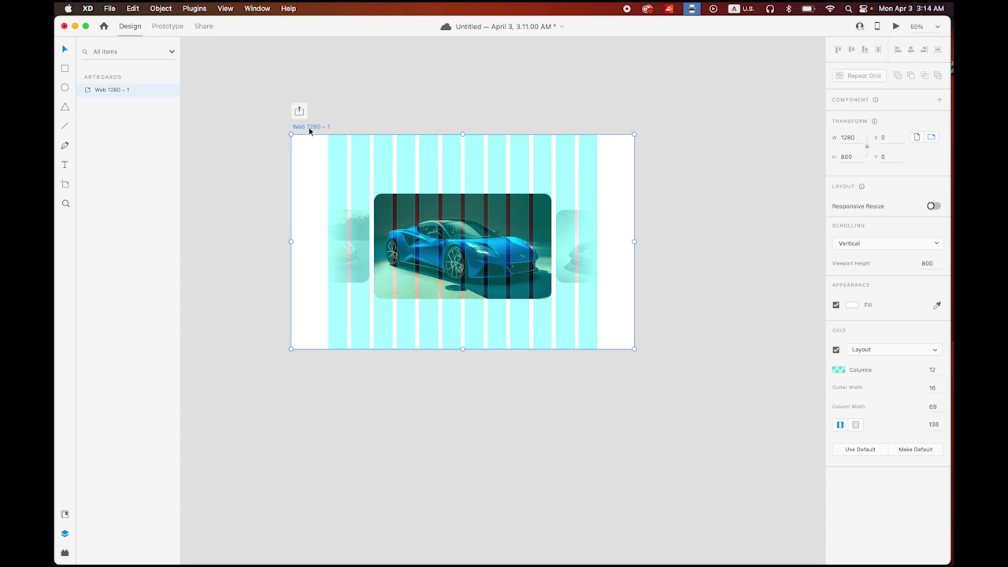
pyautogui.moveTo(316, 126); pyautogui.dragTo(313, 391)
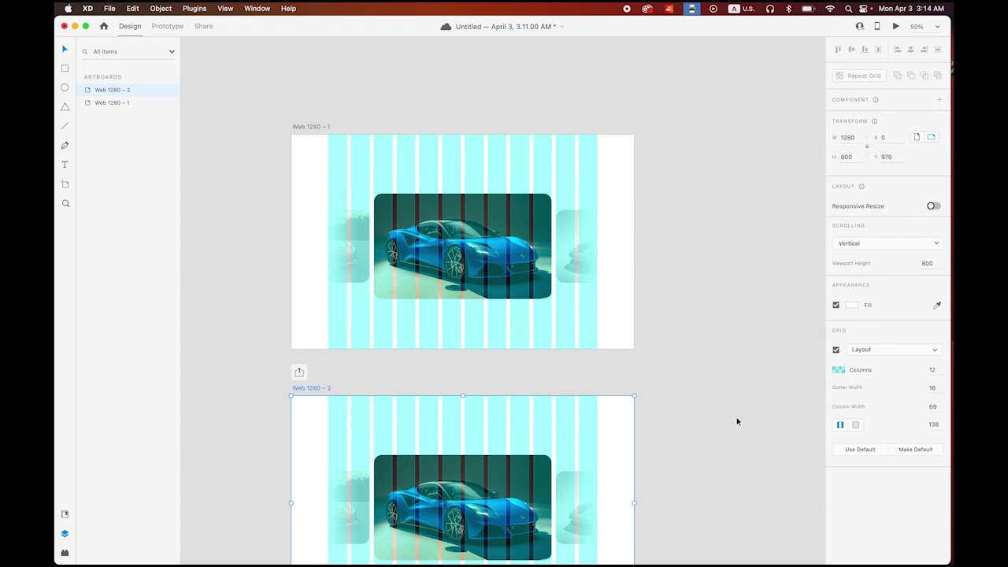
# On the second artboard, set the supercar3 card to 100% opacity and enlarge it to about 660 × 392 at the centre
pyautogui.scroll(-5, 736, 418)
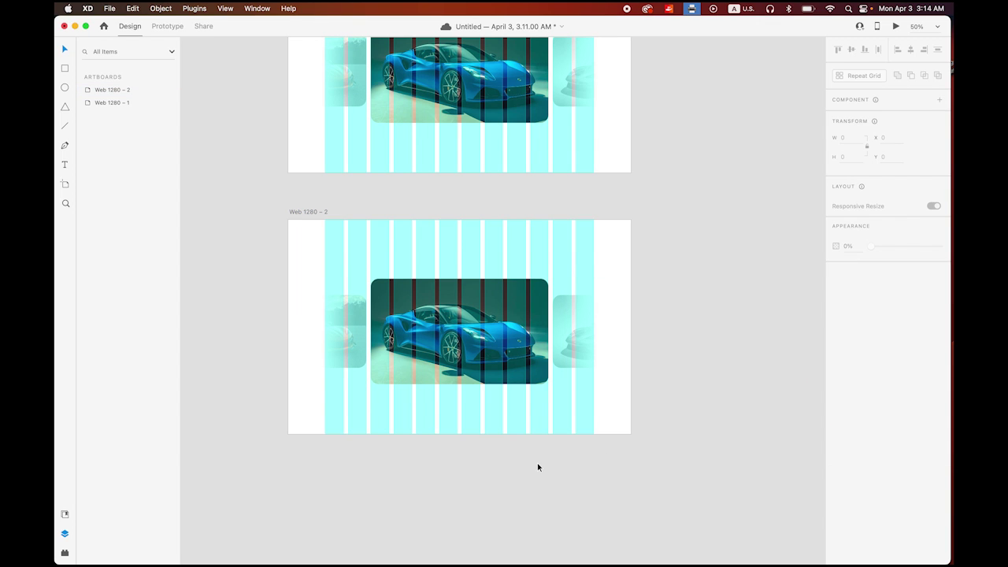
pyautogui.click(503, 344)
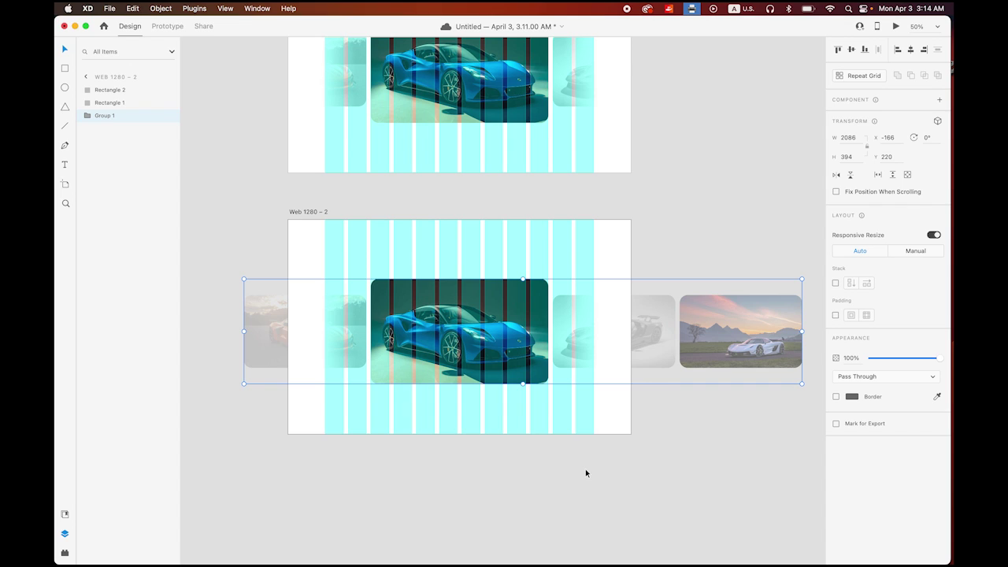
pyautogui.doubleClick(662, 349)
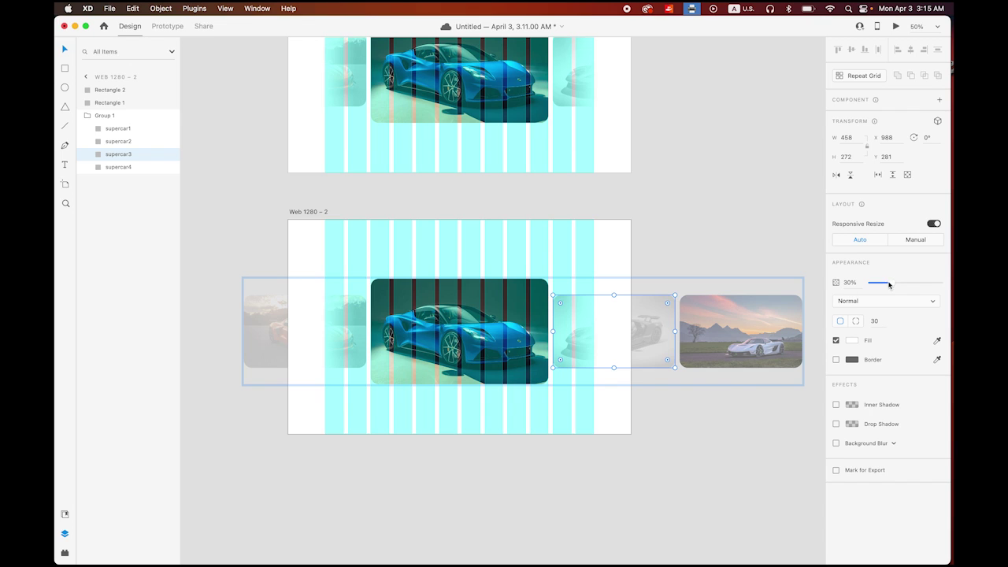
pyautogui.moveTo(892, 282); pyautogui.dragTo(953, 283)
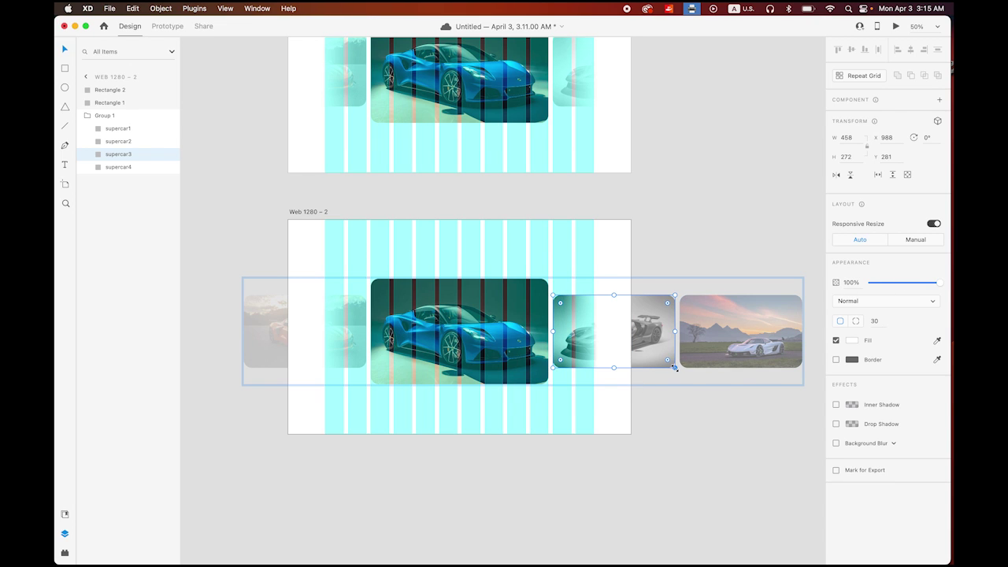
pyautogui.moveTo(674, 367); pyautogui.dragTo(528, 373)
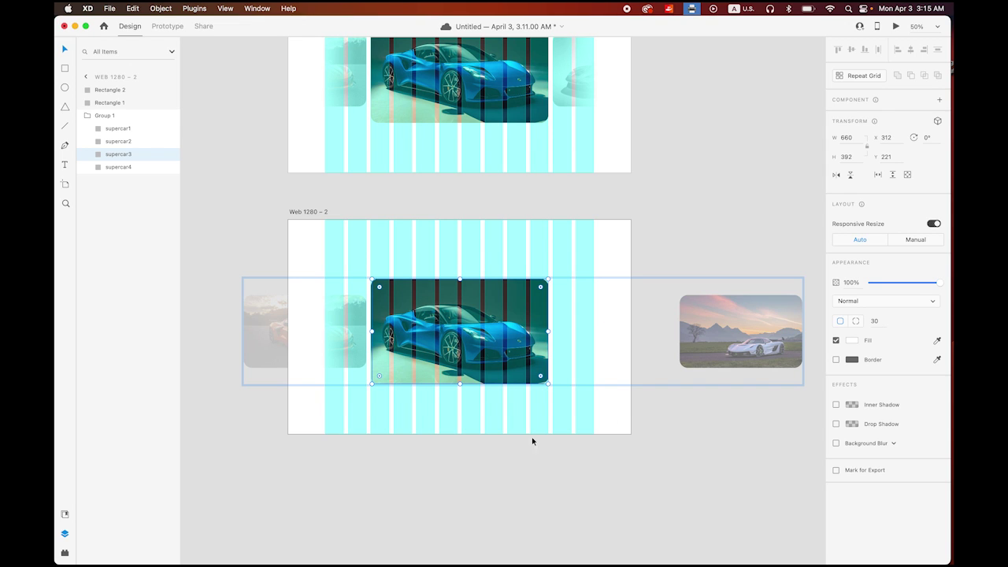
# On the second artboard, move the supercar2 card out of the centre to X -372, just left of the large supercar3 card
pyautogui.click(121, 142)
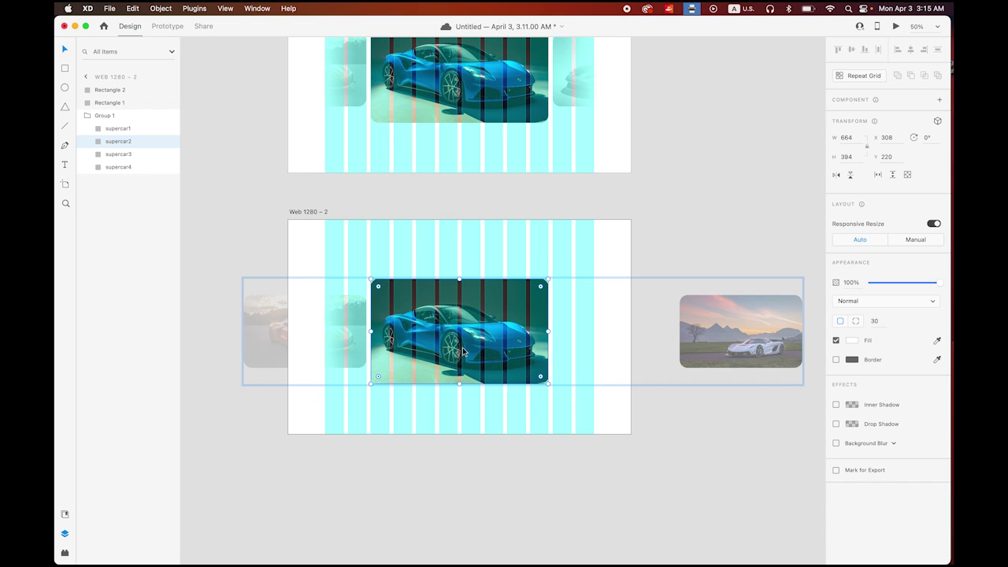
pyautogui.press('Left')
pyautogui.press('Left')
pyautogui.press('Left')
pyautogui.press('Left')
pyautogui.press('Left')
pyautogui.press('Left')
pyautogui.press('Left')
pyautogui.press('Left')
pyautogui.press('Left')
pyautogui.press('Left')
pyautogui.press('Left')
pyautogui.press('Left')
pyautogui.press('Left')
pyautogui.press('Left')
pyautogui.press('Left')
pyautogui.press('Left')
pyautogui.press('Left')
pyautogui.press('Left')
pyautogui.press('Left')
pyautogui.press('Left')
pyautogui.press('Left')
pyautogui.press('Left')
pyautogui.press('Left')
pyautogui.press('Left')
pyautogui.press('Left')
pyautogui.press('Left')
pyautogui.press('Left')
pyautogui.press('Left')
pyautogui.press('Left')
pyautogui.press('Left')
pyautogui.press('Left')
pyautogui.press('Left')
pyautogui.press('Left')
pyautogui.press('Left')
pyautogui.press('Left')
pyautogui.press('Left')
pyautogui.press('Left')
pyautogui.press('Left')
pyautogui.press('Left')
pyautogui.press('Left')
pyautogui.press('Left')
pyautogui.press('Left')
pyautogui.press('Left')
pyautogui.press('Left')
pyautogui.press('Left')
pyautogui.press('Left')
pyautogui.press('Left')
pyautogui.press('Left')
pyautogui.press('Left')
pyautogui.press('Left')
pyautogui.press('Left')
pyautogui.press('Left')
pyautogui.press('Left')
pyautogui.press('Left')
pyautogui.press('Left')
pyautogui.press('Left')
pyautogui.press('Left')
pyautogui.press('Left')
pyautogui.press('Left')
pyautogui.press('Left')
pyautogui.press('Left')
pyautogui.press('Left')
pyautogui.press('Left')
pyautogui.press('Left')
pyautogui.press('Left')
pyautogui.press('Left')
pyautogui.press('Left')
pyautogui.press('Left')
pyautogui.press('Left')
pyautogui.press('Left')
pyautogui.press('Left')
pyautogui.press('Left')
pyautogui.press('Left')
pyautogui.press('Left')
pyautogui.press('Left')
pyautogui.press('Left')
pyautogui.press('Left')
pyautogui.press('Left')
pyautogui.press('Left')
pyautogui.press('Left')
pyautogui.press('Left')
pyautogui.press('Left')
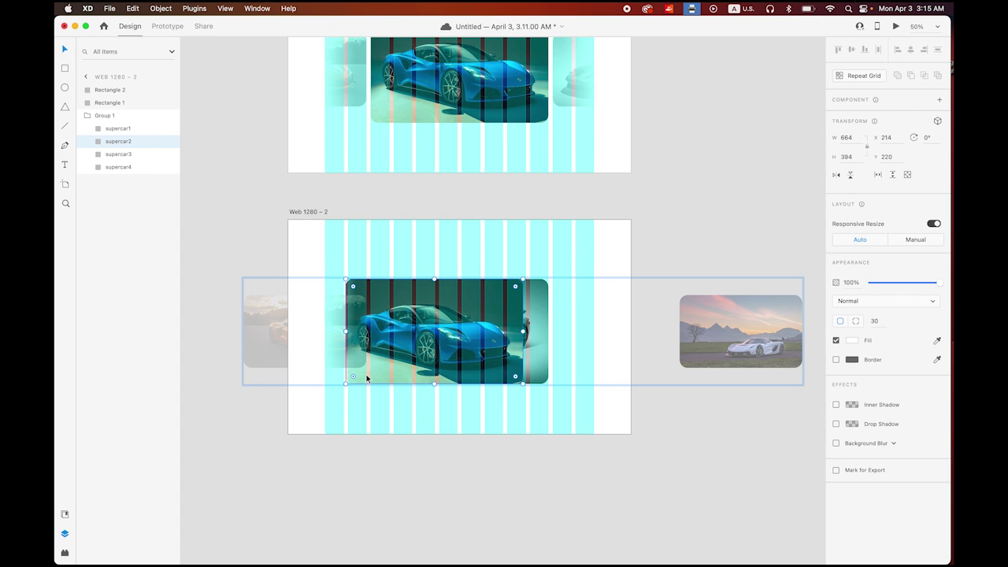
pyautogui.moveTo(326, 368); pyautogui.dragTo(210, 357)
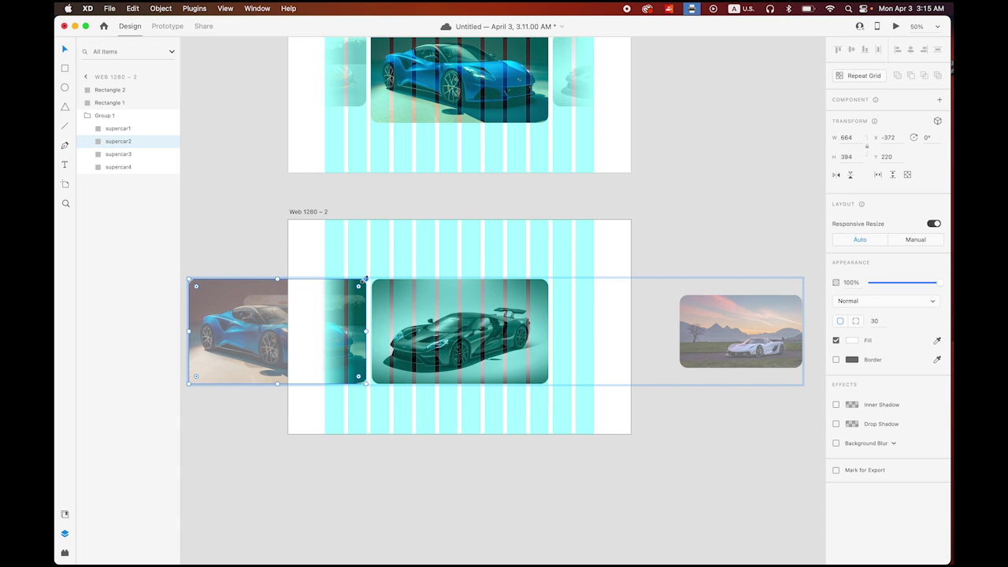
# Shrink the supercar2 card to 458 × 272 and place it beside the centre card at X -166, Y 281
pyautogui.press('super+1')
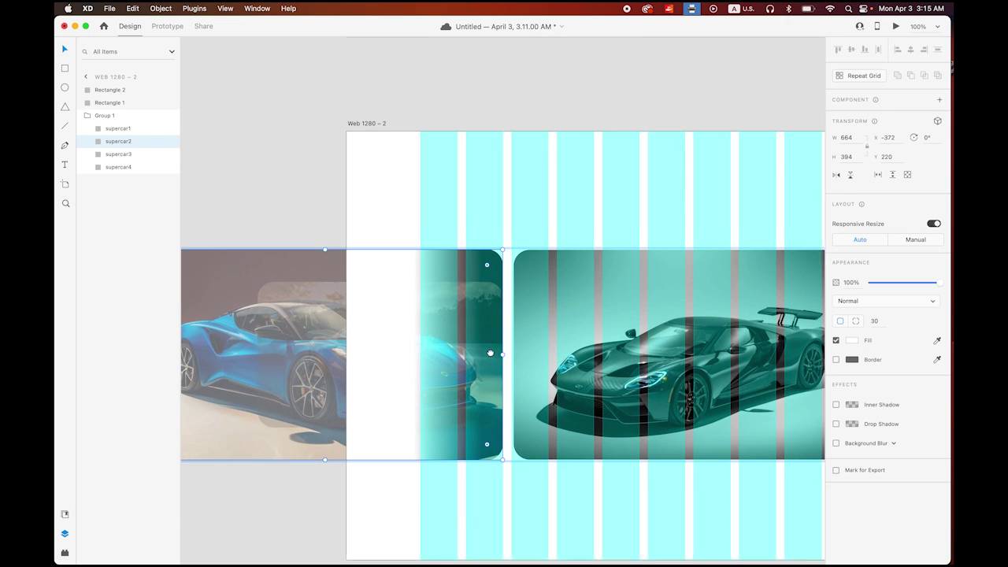
pyautogui.hscroll(-1, 490, 352)
pyautogui.moveTo(525, 251); pyautogui.dragTo(470, 270)
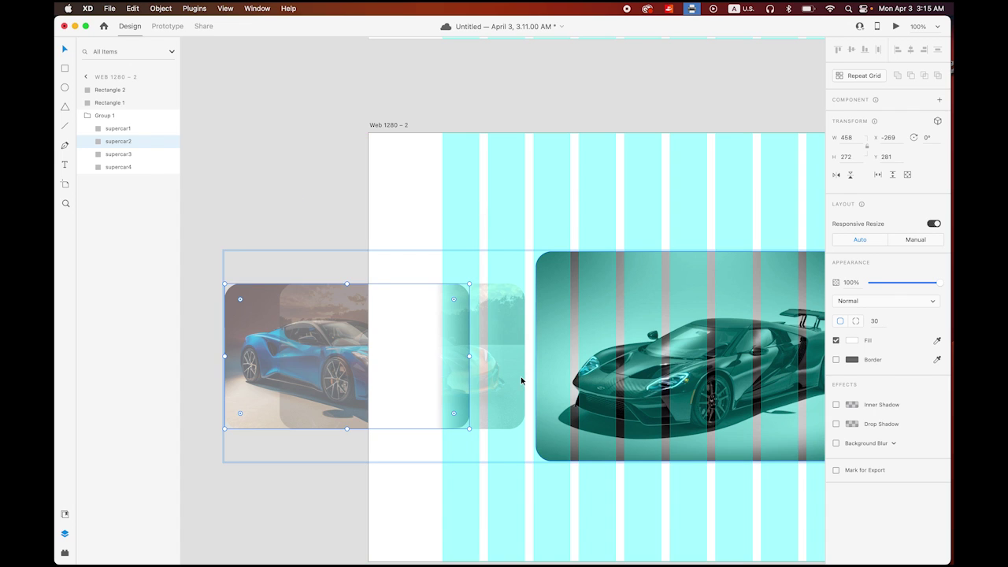
pyautogui.moveTo(261, 353); pyautogui.dragTo(316, 354)
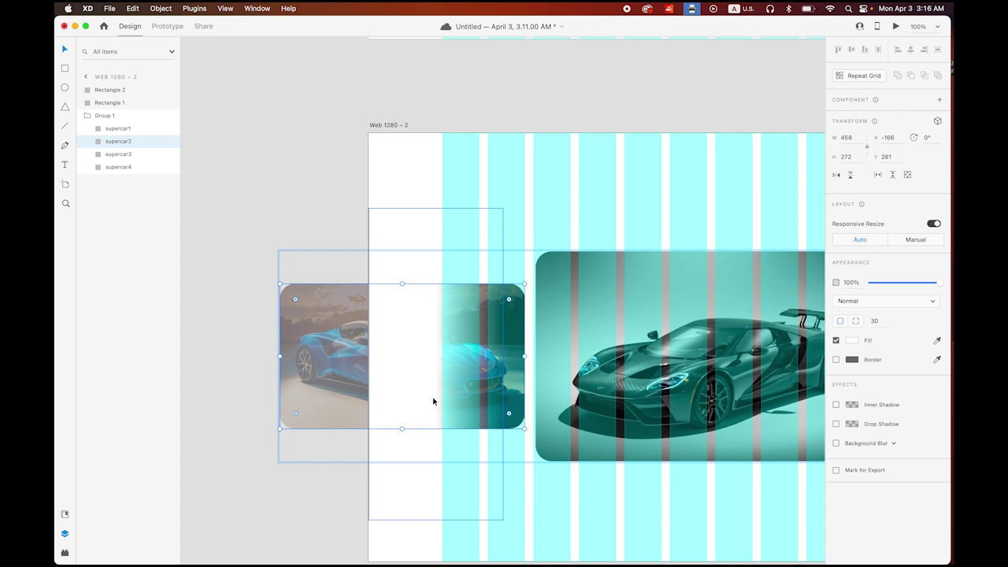
# Move the supercar1 card outside the artboard to X -645, just left of the supercar2 card
pyautogui.click(113, 128)
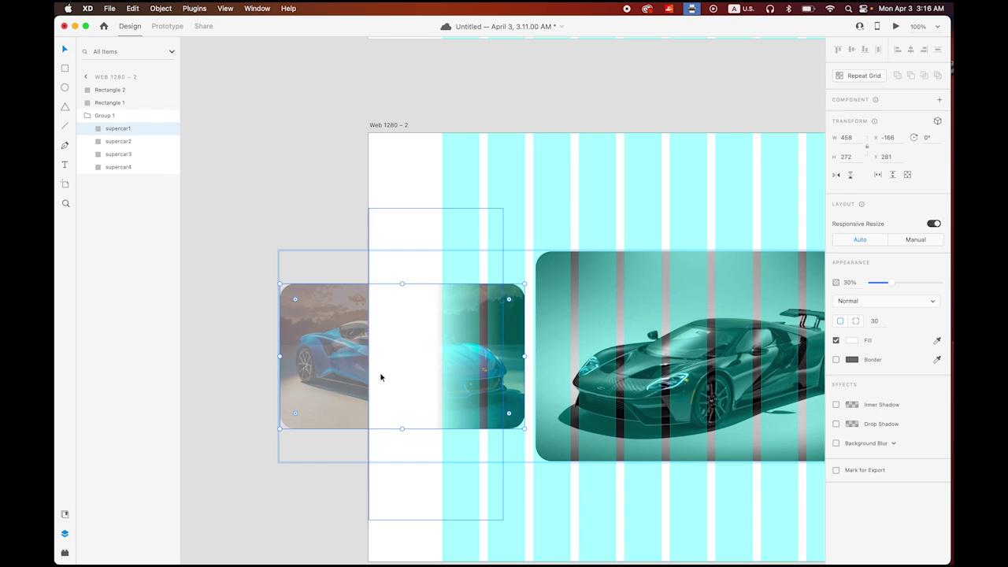
pyautogui.press('Left')
pyautogui.press('Left')
pyautogui.press('Left')
pyautogui.press('Left')
pyautogui.press('Left')
pyautogui.press('Left')
pyautogui.press('Left')
pyautogui.press('Left')
pyautogui.press('Left')
pyautogui.press('Left')
pyautogui.press('Left')
pyautogui.press('Left')
pyautogui.press('Left')
pyautogui.press('Left')
pyautogui.press('Left')
pyautogui.press('Left')
pyautogui.press('Left')
pyautogui.press('Left')
pyautogui.press('Left')
pyautogui.press('Left')
pyautogui.press('Left')
pyautogui.press('Left')
pyautogui.press('Left')
pyautogui.press('Left')
pyautogui.press('Left')
pyautogui.press('Left')
pyautogui.press('Left')
pyautogui.press('Left')
pyautogui.press('Left')
pyautogui.press('Left')
pyautogui.press('Left')
pyautogui.press('Left')
pyautogui.press('Left')
pyautogui.press('Left')
pyautogui.press('Left')
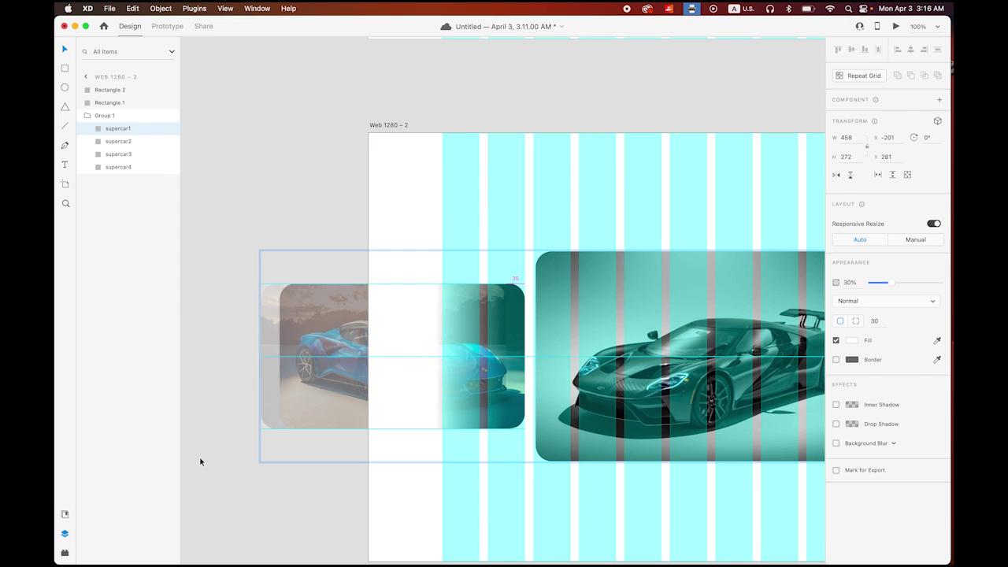
pyautogui.moveTo(265, 404); pyautogui.dragTo(129, 401)
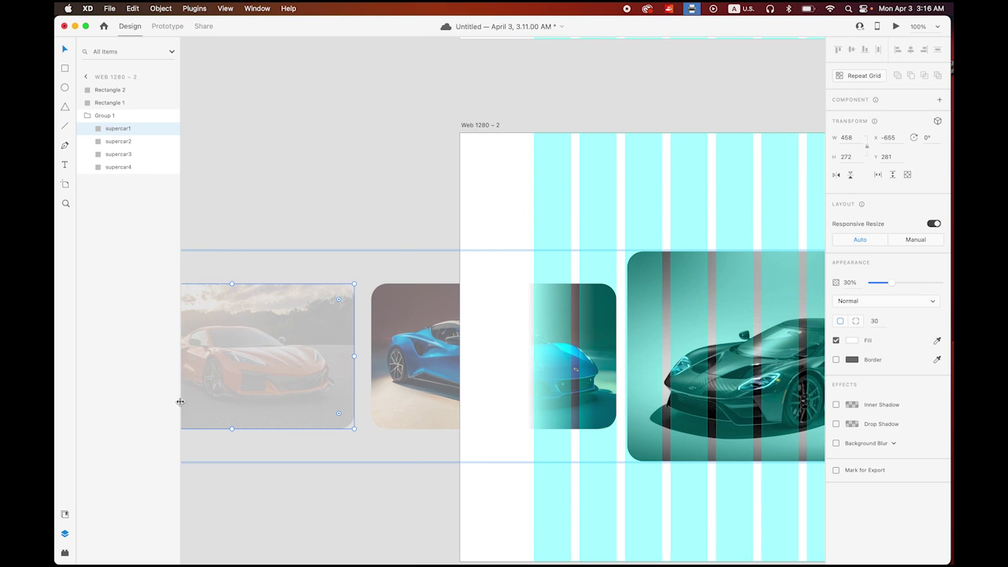
pyautogui.moveTo(264, 400); pyautogui.dragTo(269, 400)
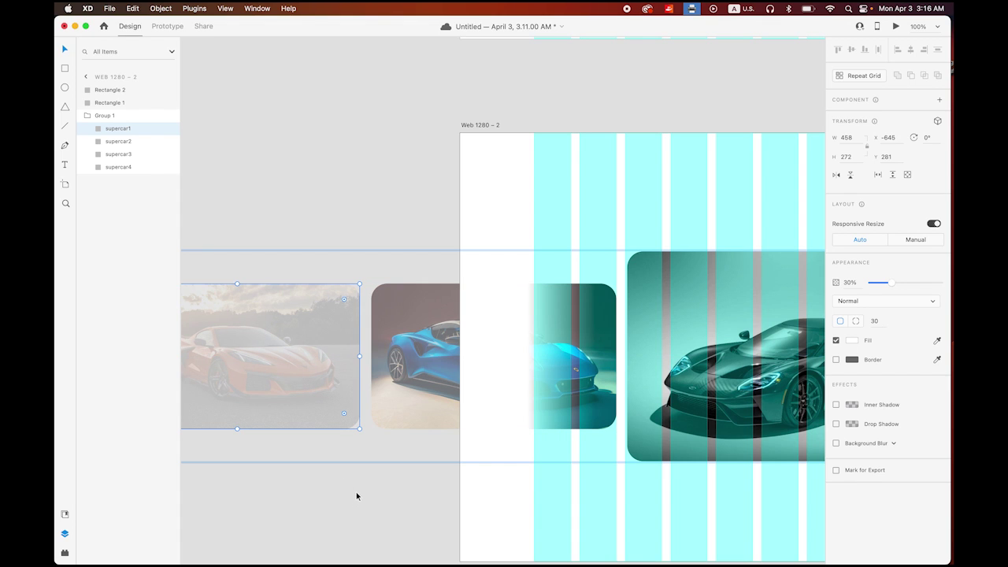
# Set the supercar2 card's opacity to 30% on the second artboard
pyautogui.click(439, 390)
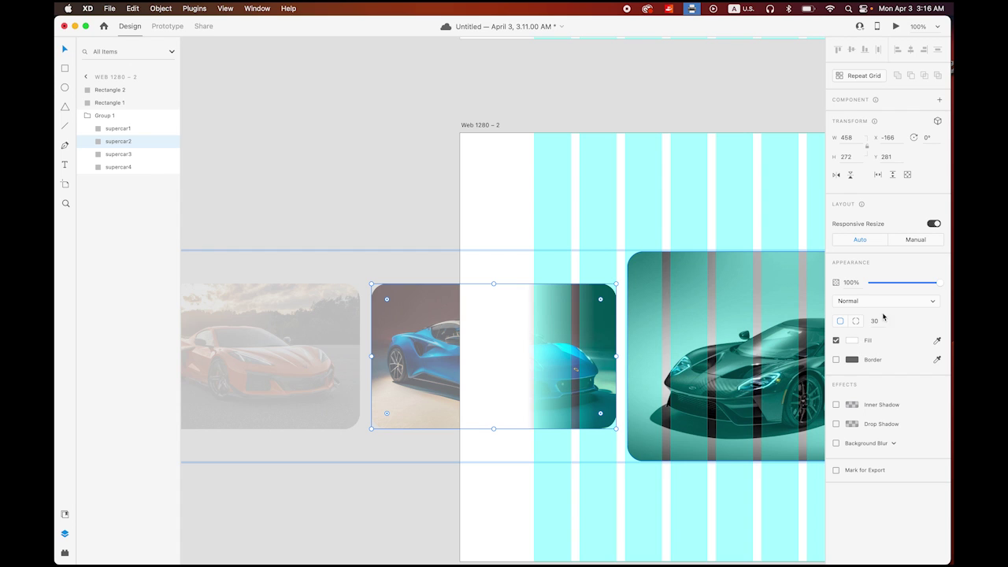
pyautogui.click(850, 282)
pyautogui.write('30')
pyautogui.press('Return')
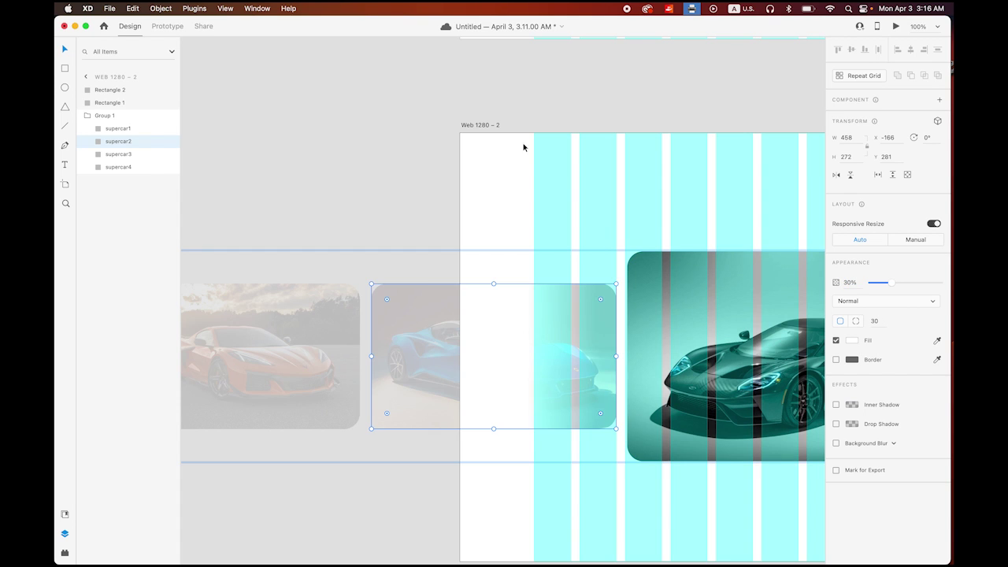
pyautogui.click(416, 153)
# Move the supercar4 card to X 988 beside the centre card's right edge and set its opacity to 30%
pyautogui.moveTo(604, 297); pyautogui.dragTo(386, 283)
pyautogui.hscroll(5, 387, 283)
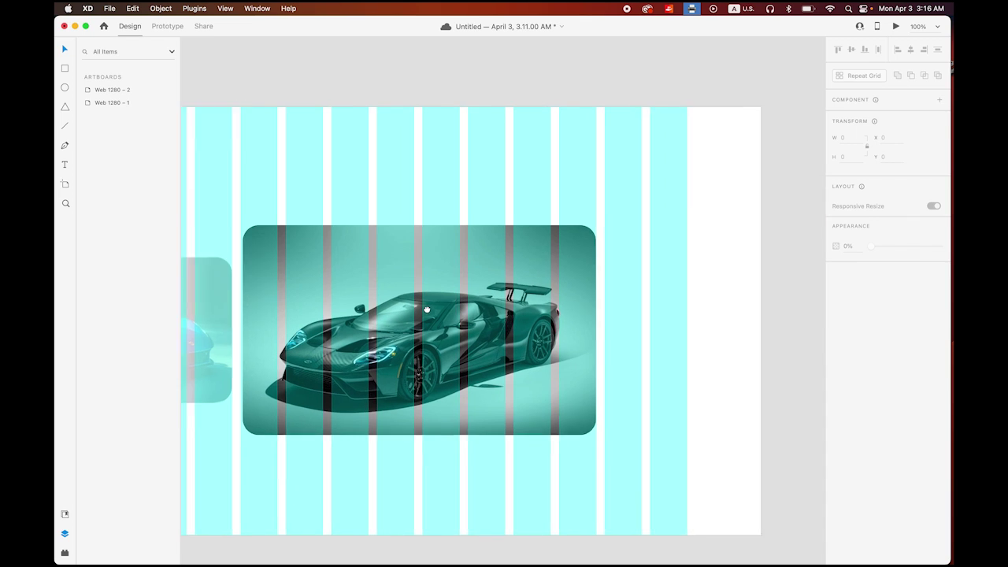
pyautogui.click(509, 306)
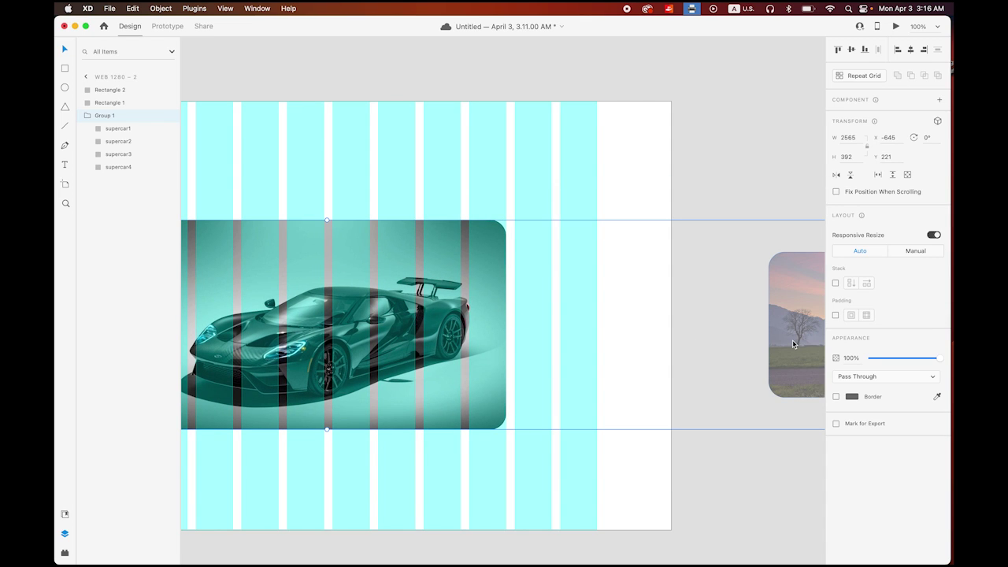
pyautogui.doubleClick(793, 339)
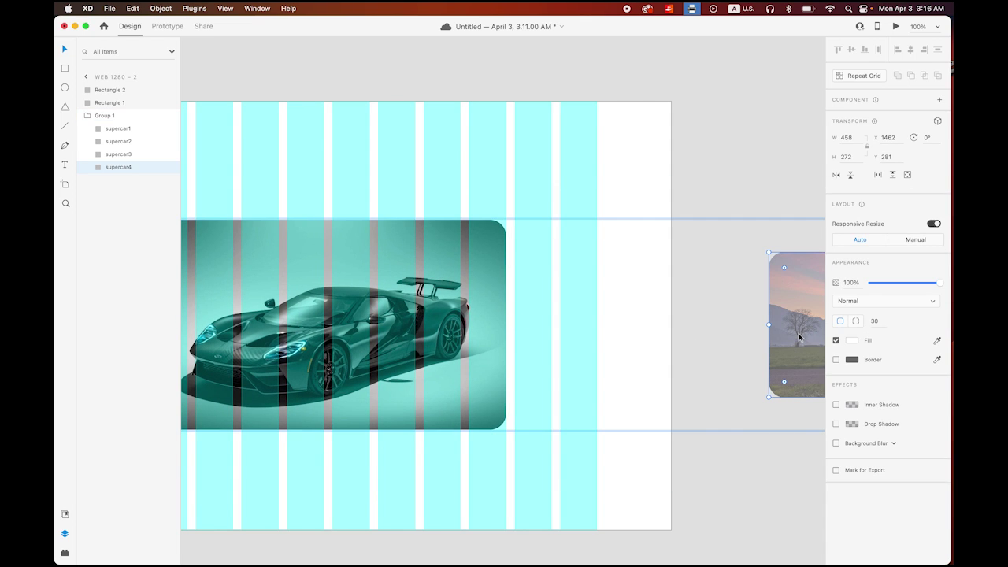
pyautogui.moveTo(795, 337); pyautogui.dragTo(545, 329)
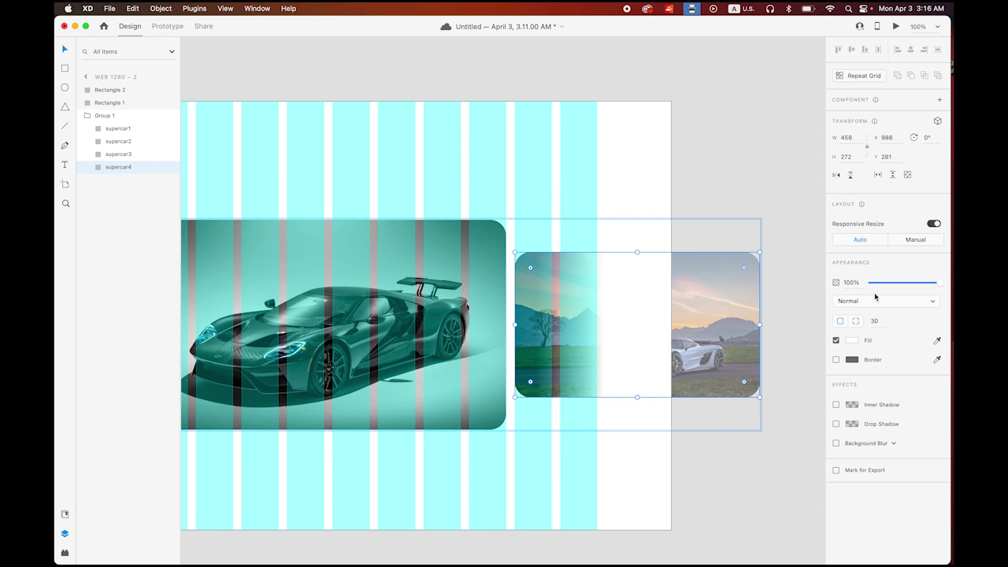
pyautogui.click(849, 282)
pyautogui.write('30')
pyautogui.press('Return')
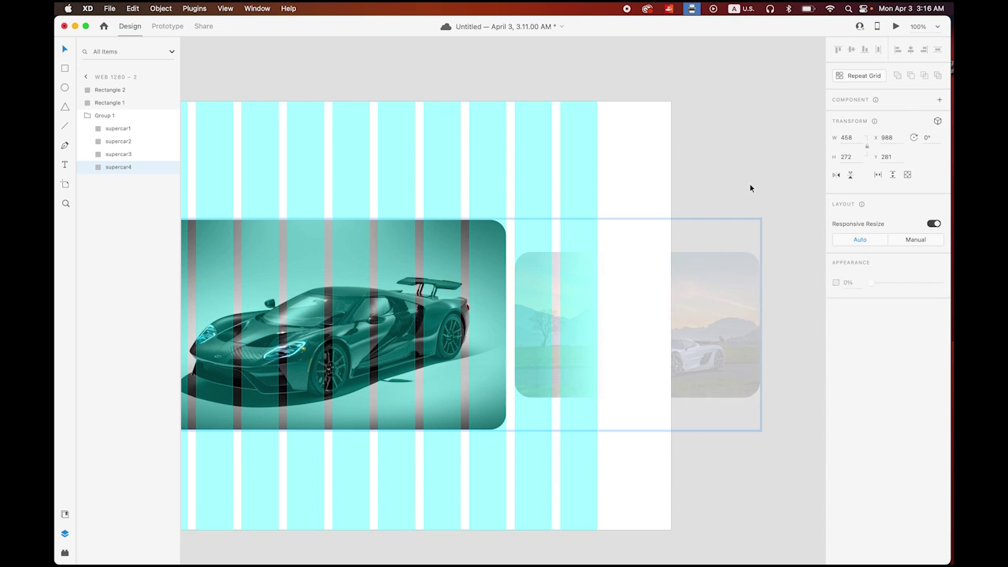
pyautogui.click(750, 187)
# In Prototype mode, link the supercar3 card on Web 1280 – 1 to the Web 1280 – 2 artboard with a tap trigger
pyautogui.press('super+minus')
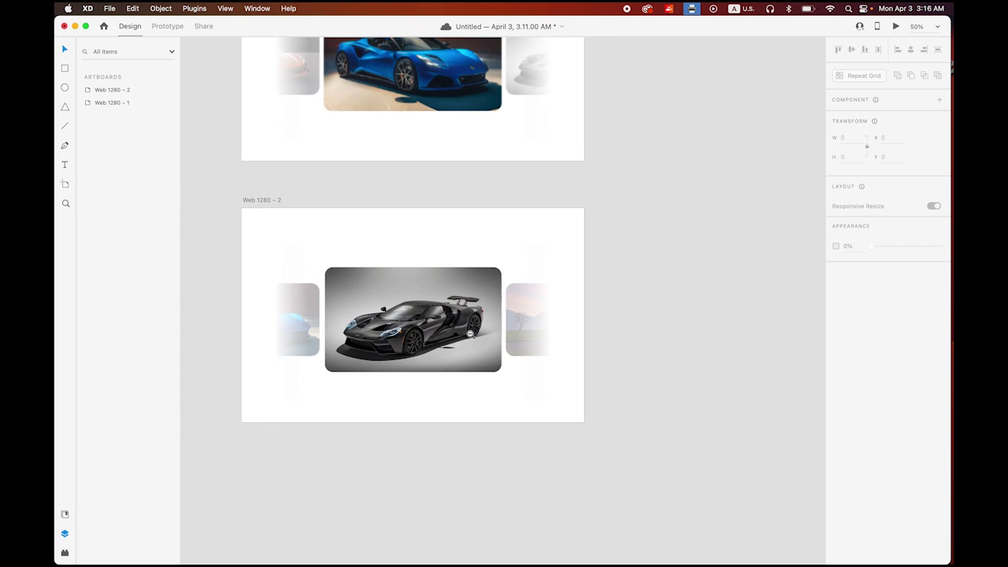
pyautogui.scroll(2, 696, 350)
pyautogui.hscroll(-3, 696, 350)
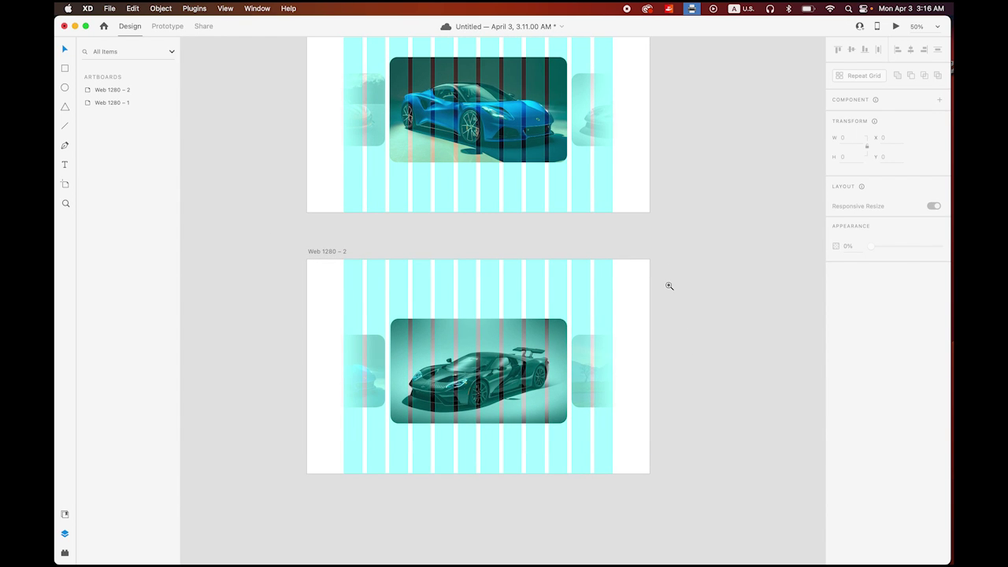
pyautogui.scroll(10, 625, 285)
pyautogui.scroll(-10, 540, 339)
pyautogui.scroll(-5, 439, 404)
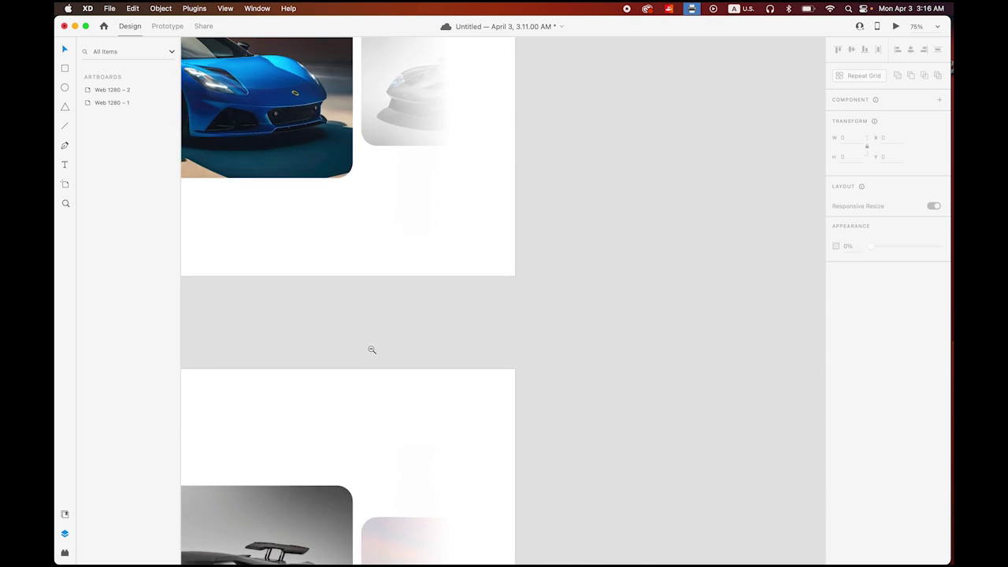
pyautogui.moveTo(483, 349); pyautogui.dragTo(699, 312)
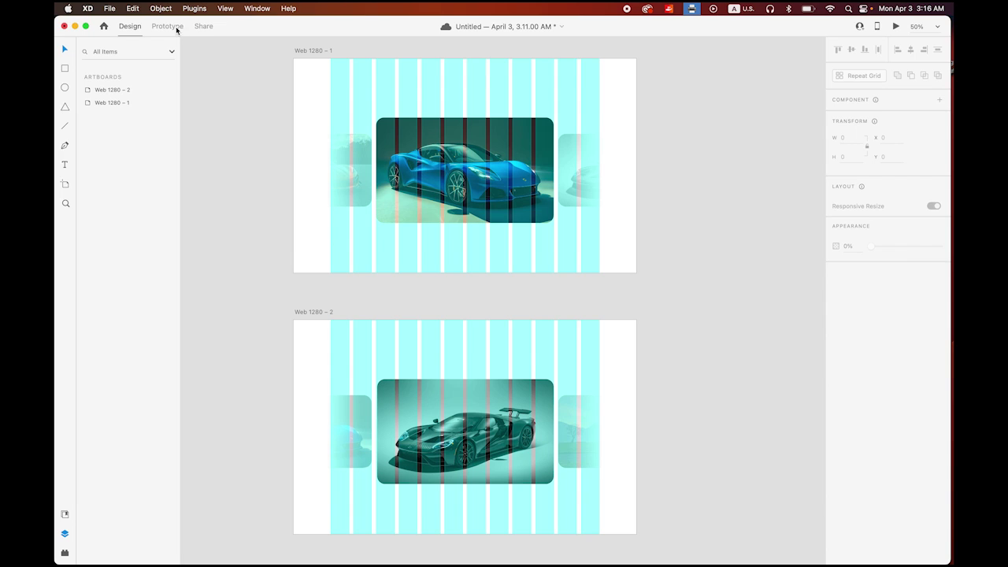
pyautogui.click(167, 26)
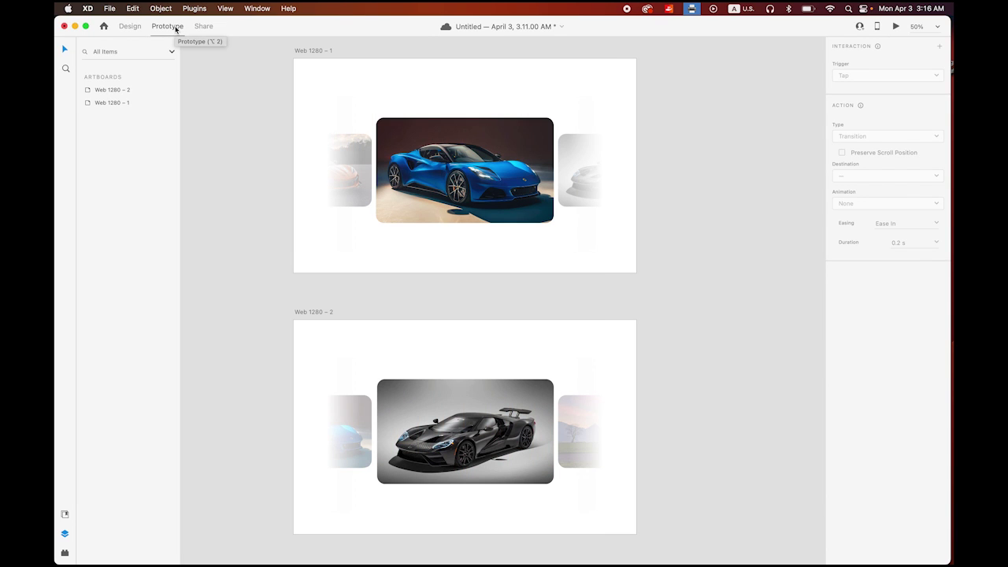
pyautogui.click(603, 184)
pyautogui.click(662, 195)
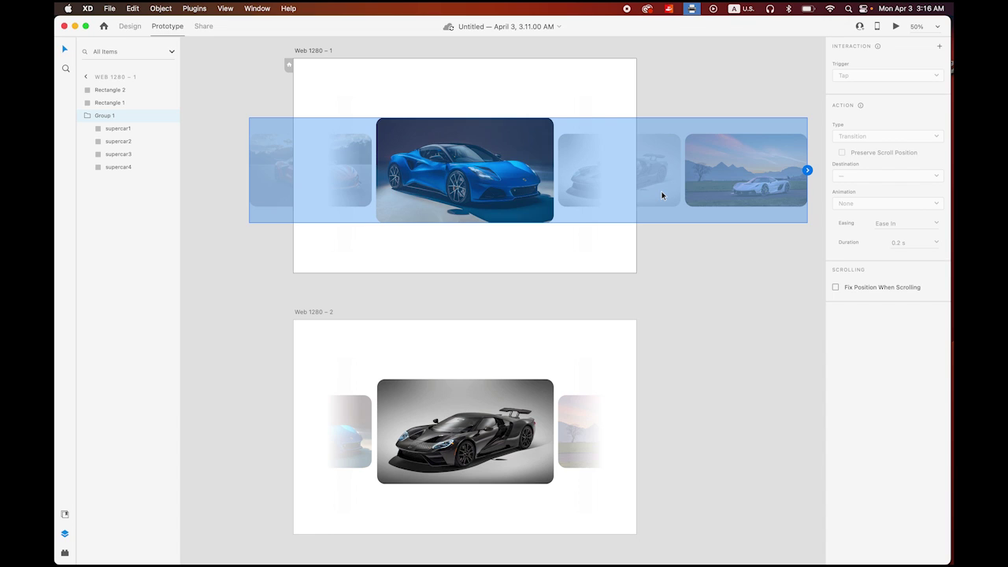
pyautogui.click(662, 195)
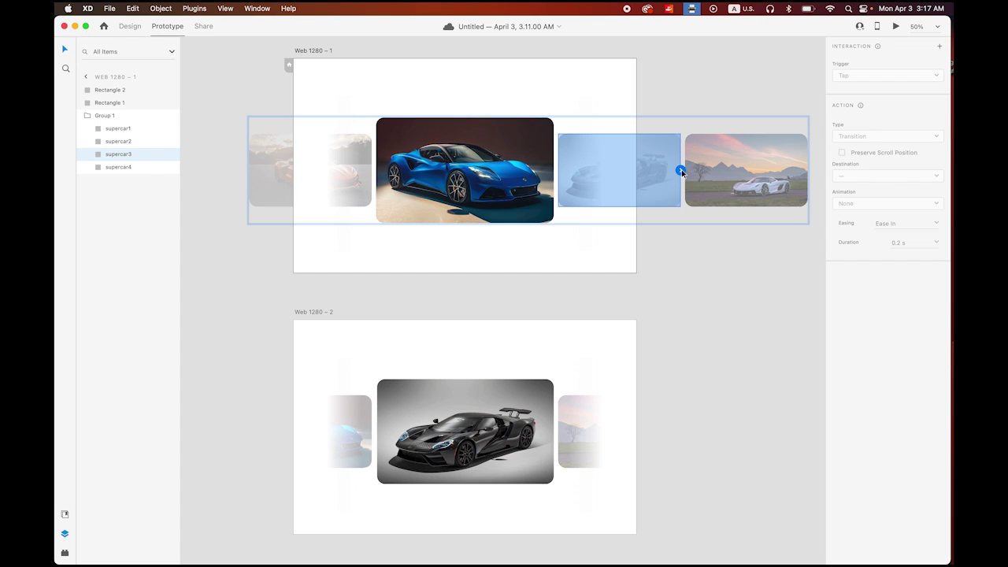
pyautogui.moveTo(681, 170); pyautogui.dragTo(587, 414)
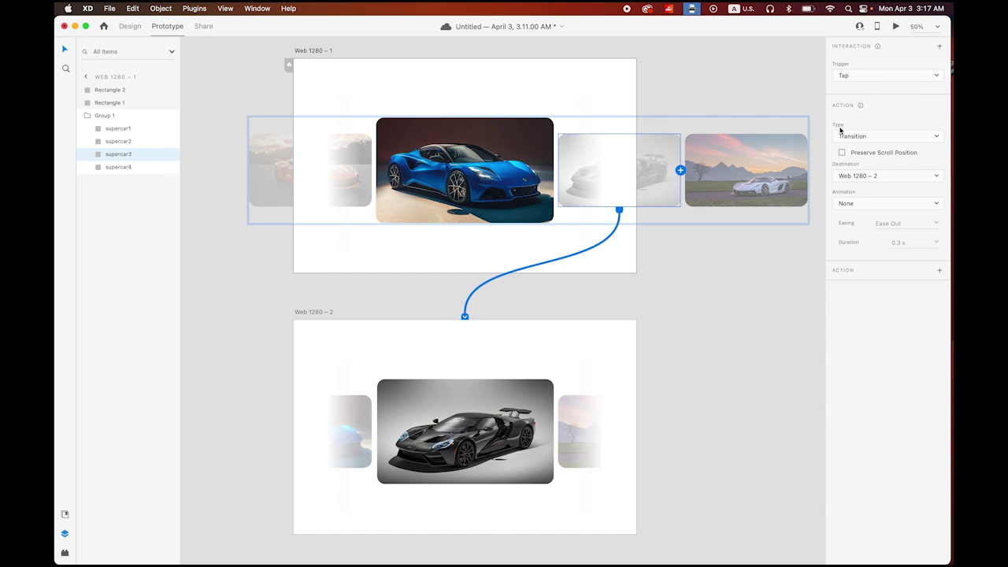
# Change the supercar3 link's action to Auto-Animate with Ease In-Out easing
pyautogui.click(936, 137)
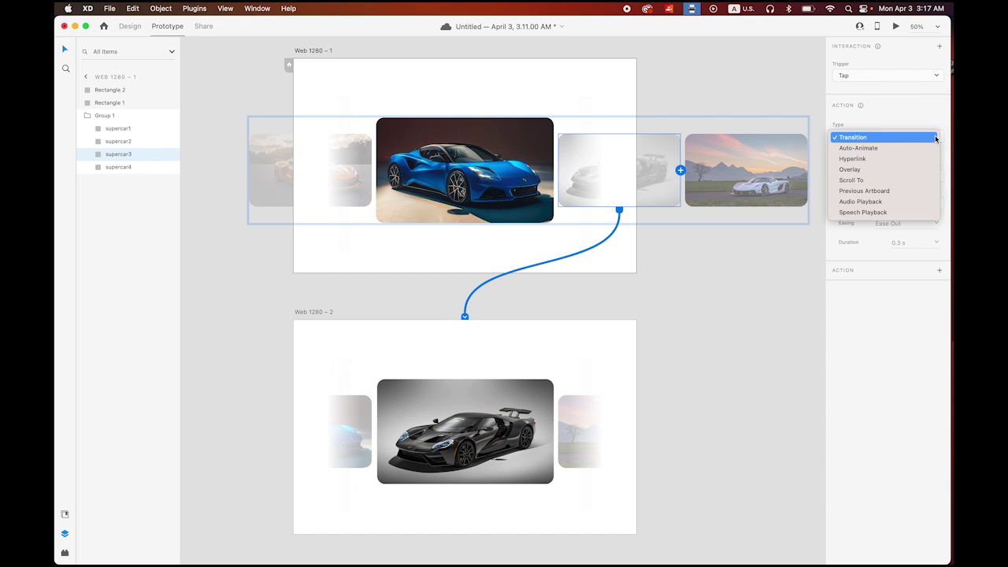
pyautogui.click(889, 149)
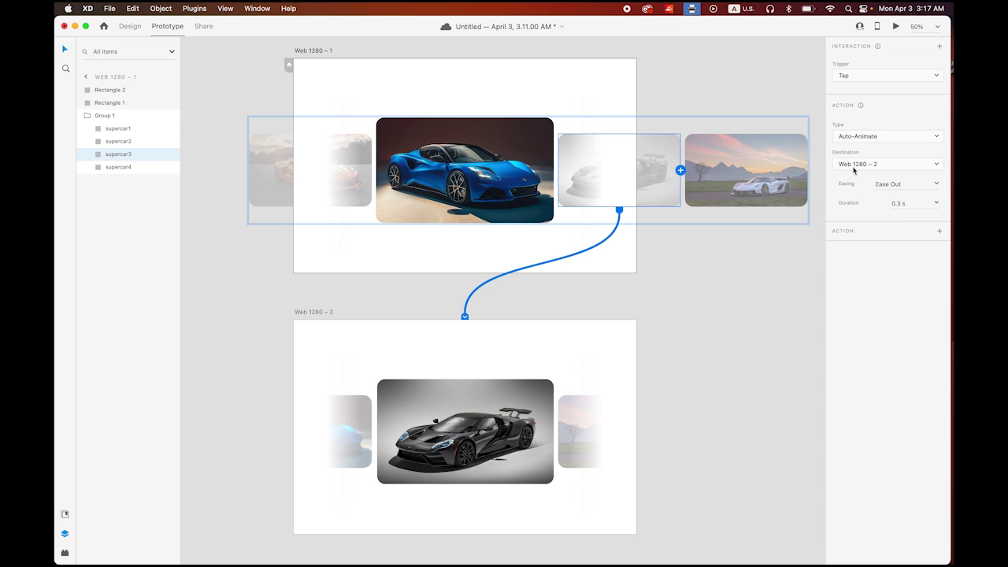
pyautogui.click(937, 184)
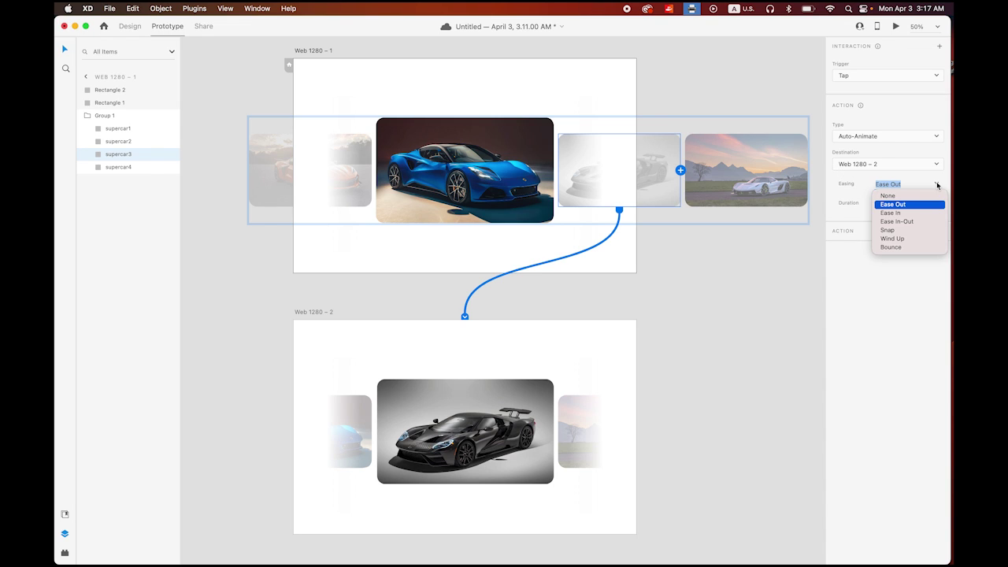
pyautogui.click(899, 223)
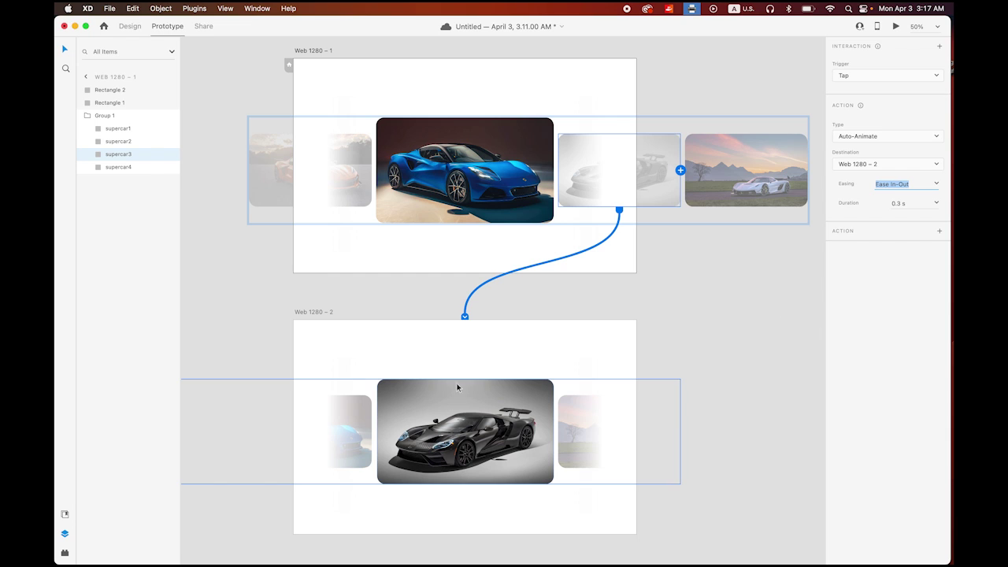
# Link the supercar2 card on Web 1280 – 2 back to Web 1280 – 1 and set its easing to Ease Out
pyautogui.click(368, 435)
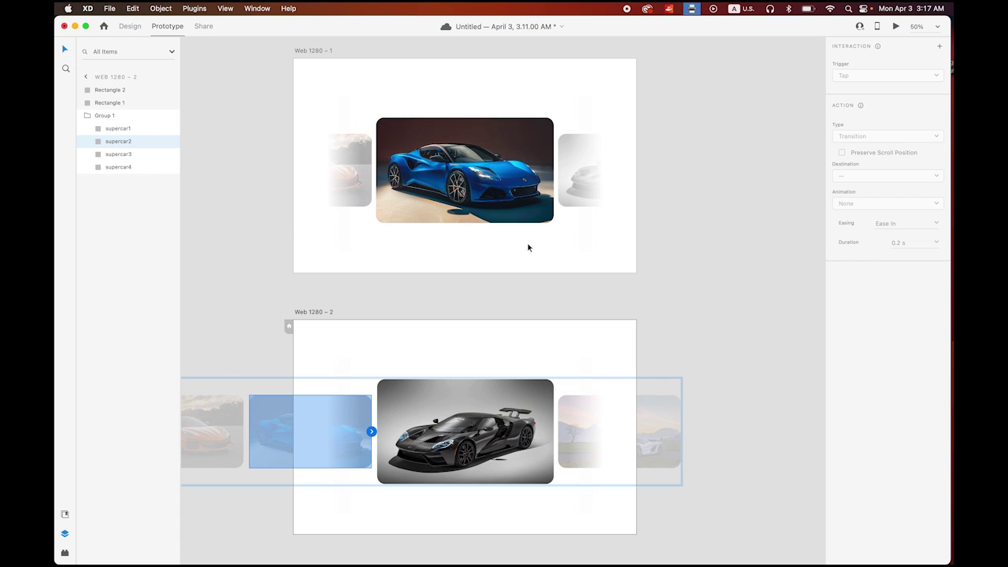
pyautogui.moveTo(371, 431); pyautogui.dragTo(526, 253)
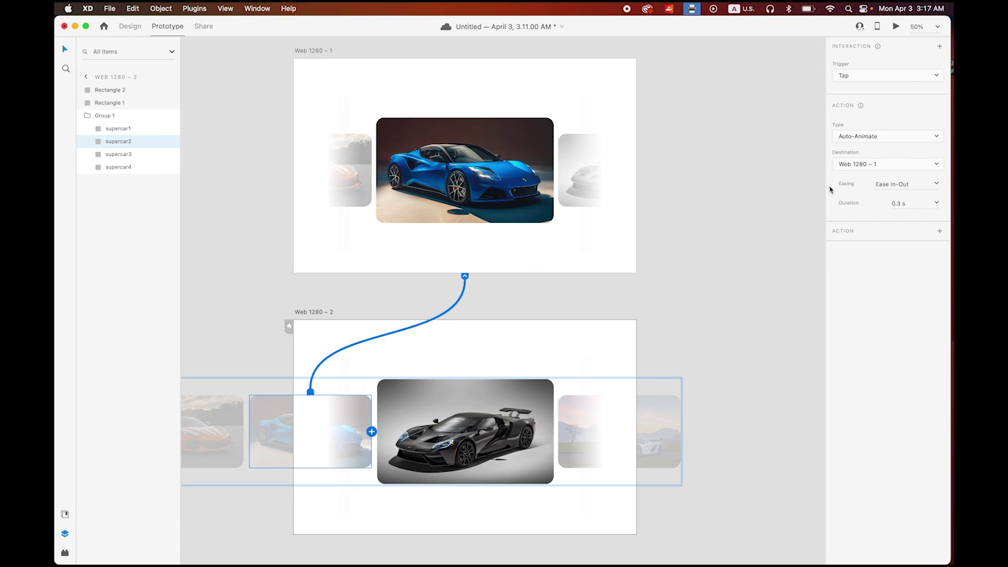
pyautogui.click(936, 185)
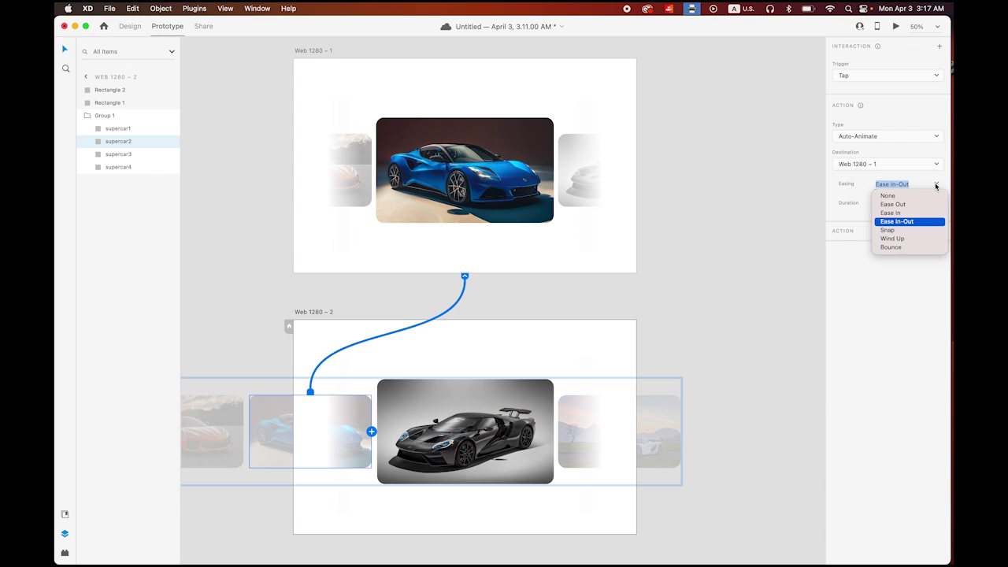
pyautogui.click(903, 205)
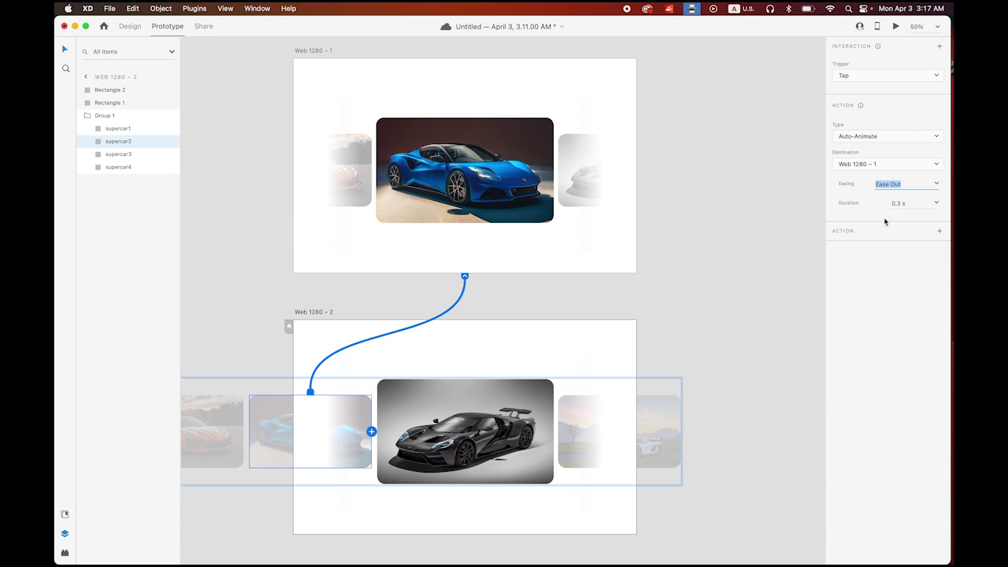
# Preview the prototype and test switching the carousel forward and back between the blue and black cars
pyautogui.click(784, 278)
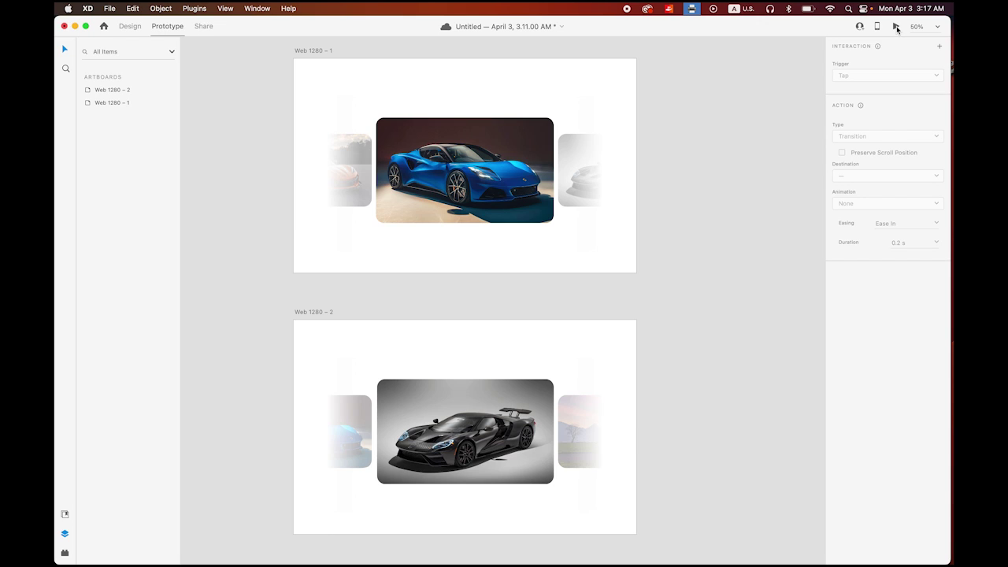
pyautogui.click(896, 26)
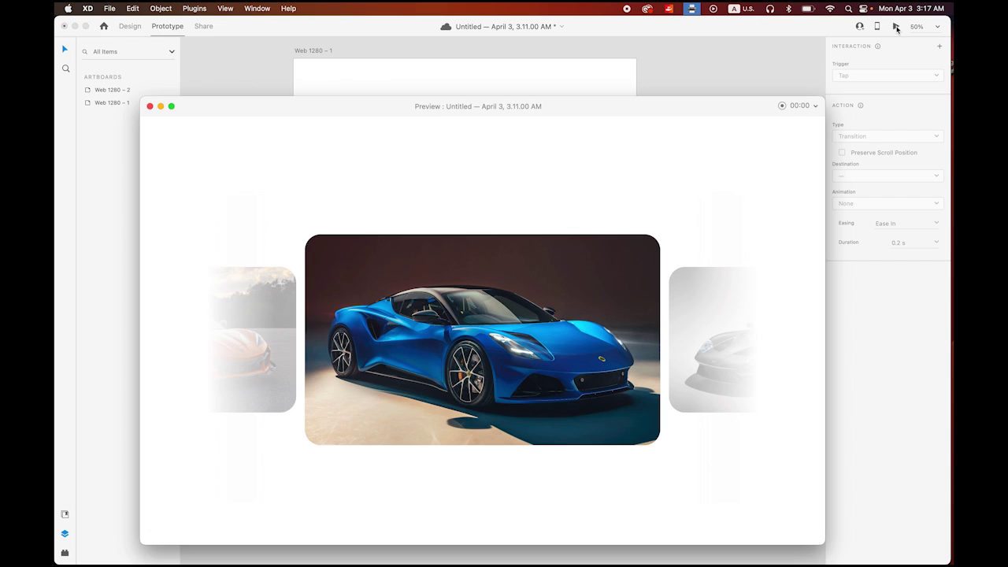
pyautogui.click(711, 334)
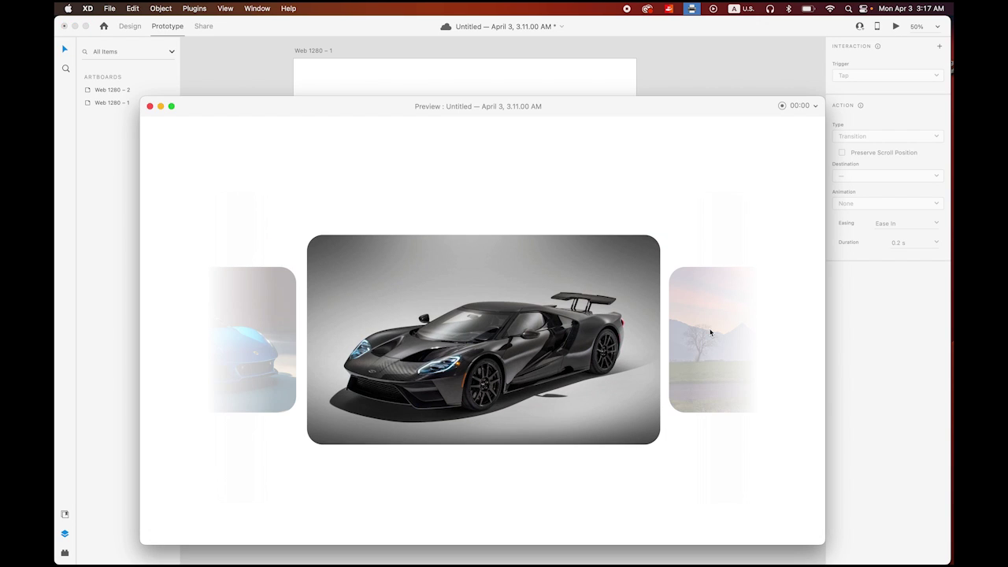
pyautogui.click(228, 323)
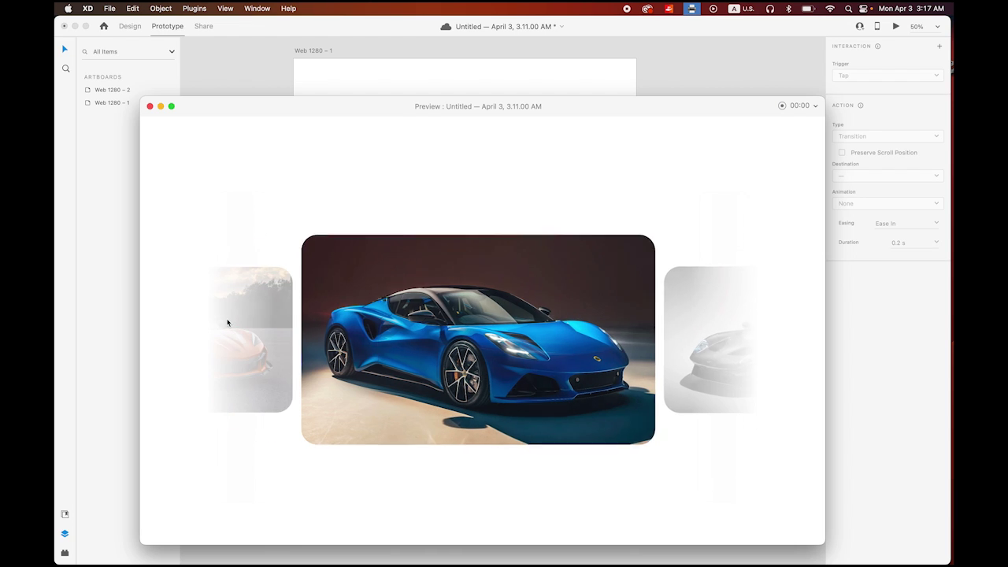
pyautogui.click(719, 351)
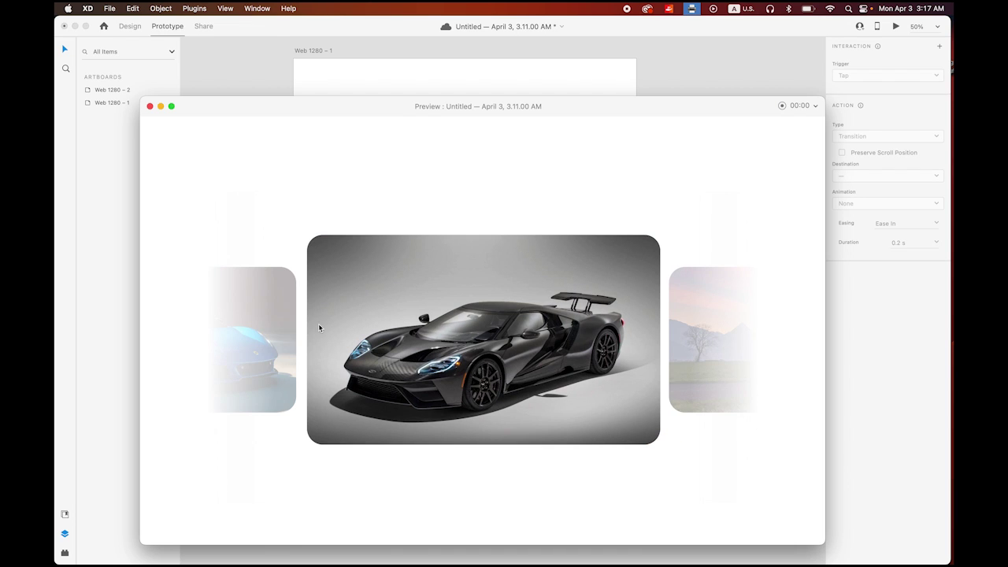
pyautogui.click(263, 328)
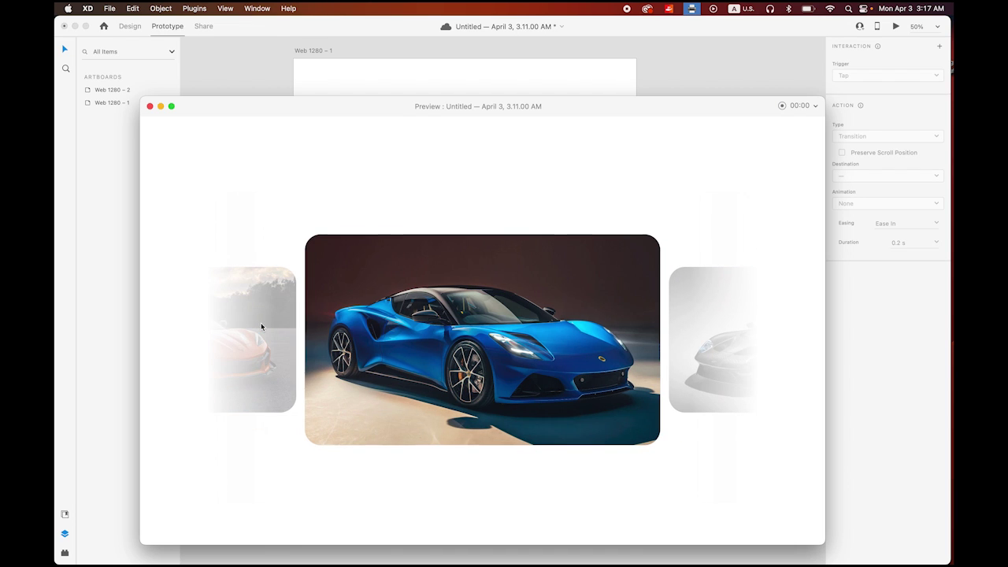
pyautogui.click(150, 106)
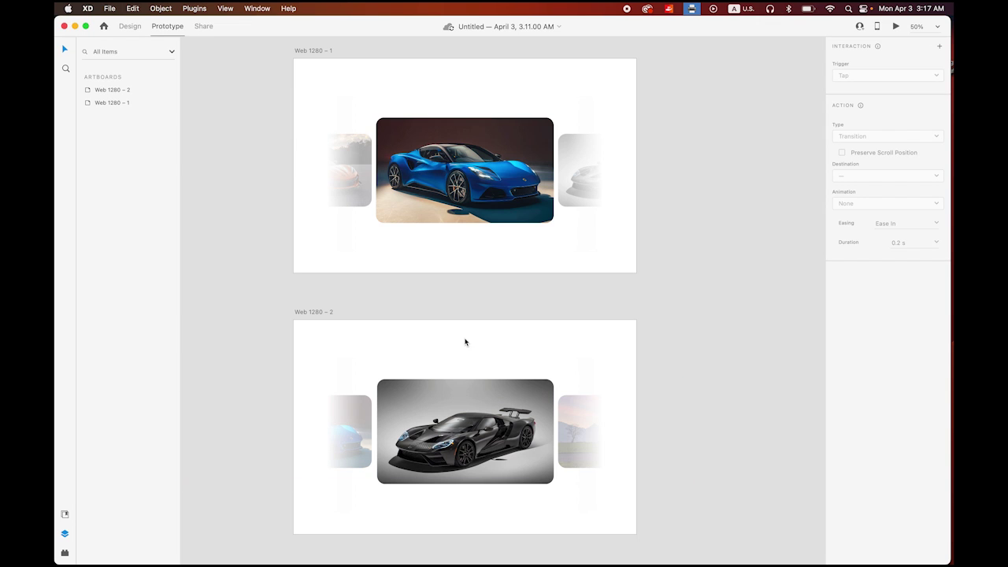
# In Design mode, duplicate the Web 1280 – 2 artboard below itself at X 0, Y 1952
pyautogui.scroll(-3, 478, 308)
pyautogui.hscroll(-2, 479, 307)
pyautogui.click(417, 197)
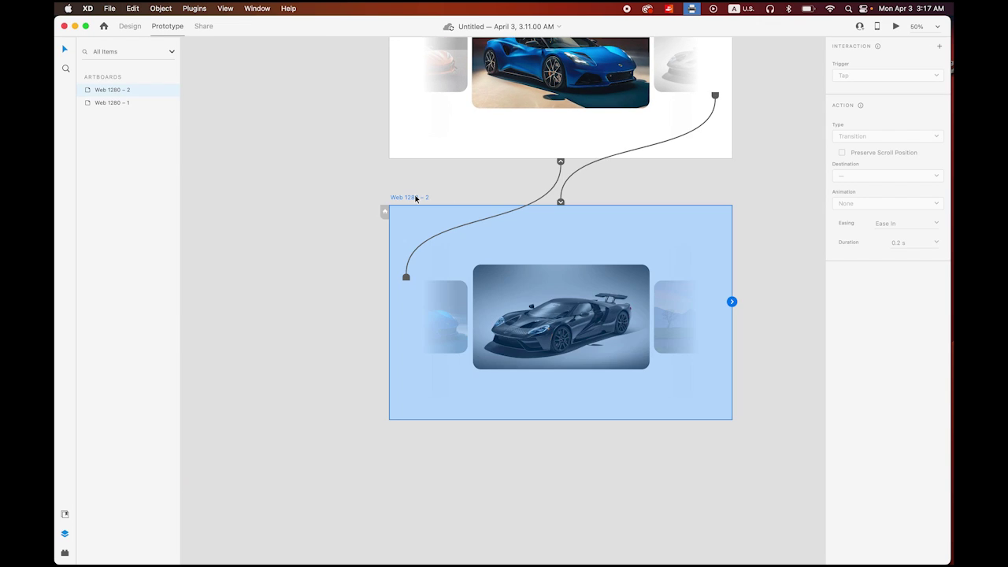
pyautogui.click(130, 27)
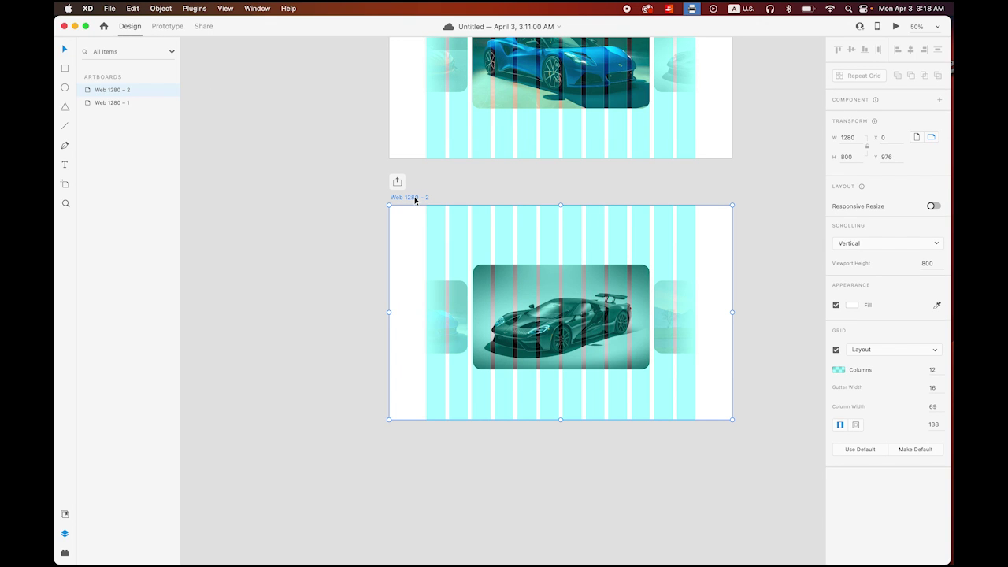
pyautogui.moveTo(415, 200); pyautogui.dragTo(403, 470)
pyautogui.scroll(-3, 640, 335)
pyautogui.scroll(-2, 640, 335)
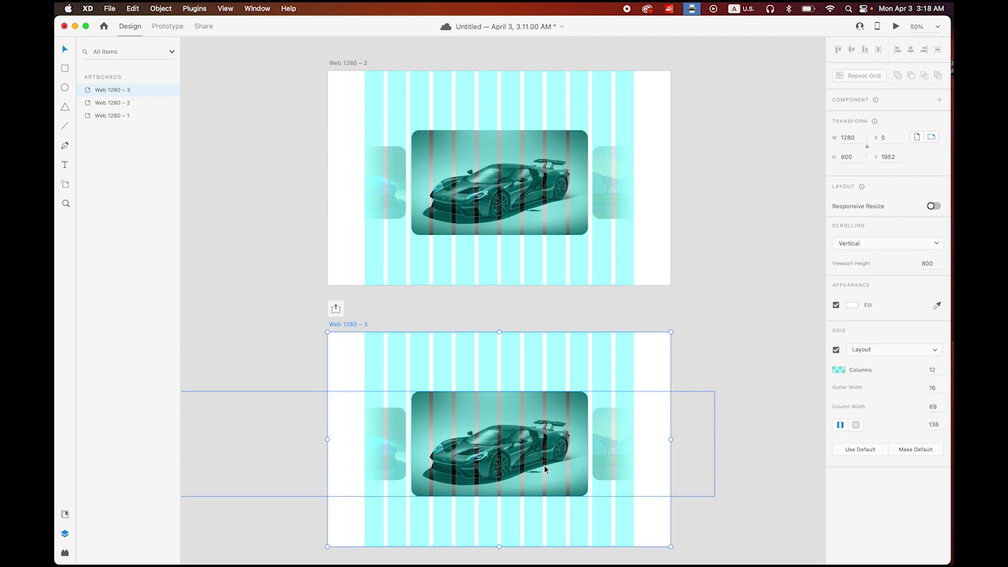
# Inside Group 1 on Web 1280 – 3, move the supercar4 card over the centre card at X 445, Y 281
pyautogui.click(598, 460)
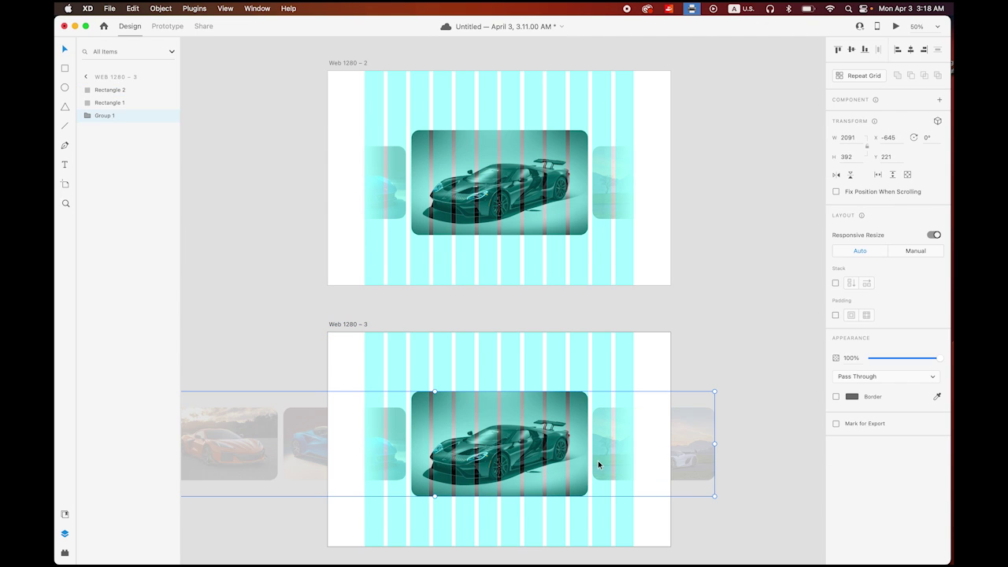
pyautogui.doubleClick(600, 460)
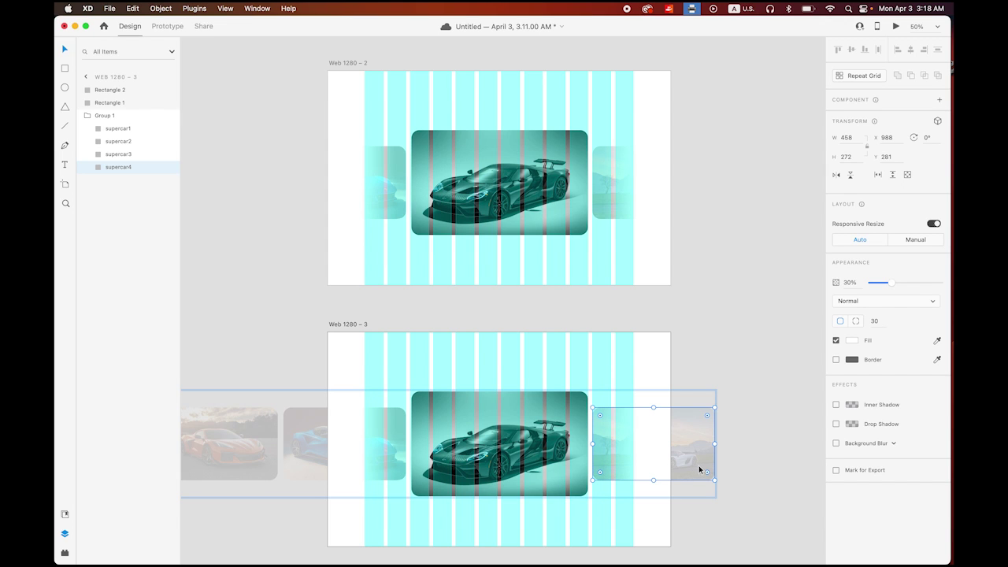
pyautogui.moveTo(703, 454); pyautogui.dragTo(557, 450)
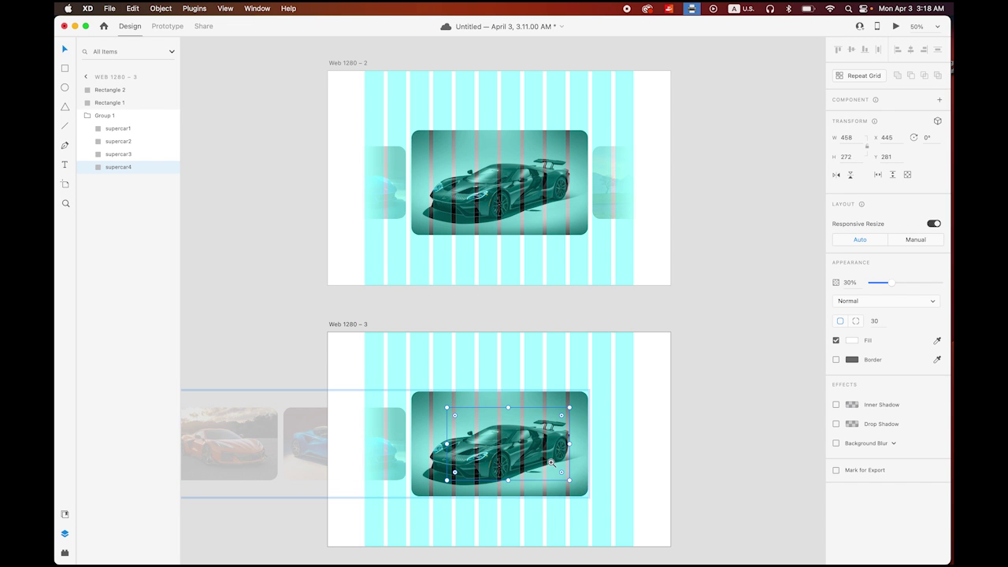
# Enlarge the supercar4 card to 660 × 392 from its centre and set its opacity to 100%
pyautogui.scroll(3, 539, 468)
pyautogui.scroll(2, 532, 476)
pyautogui.press('super+shift+apostrophe')
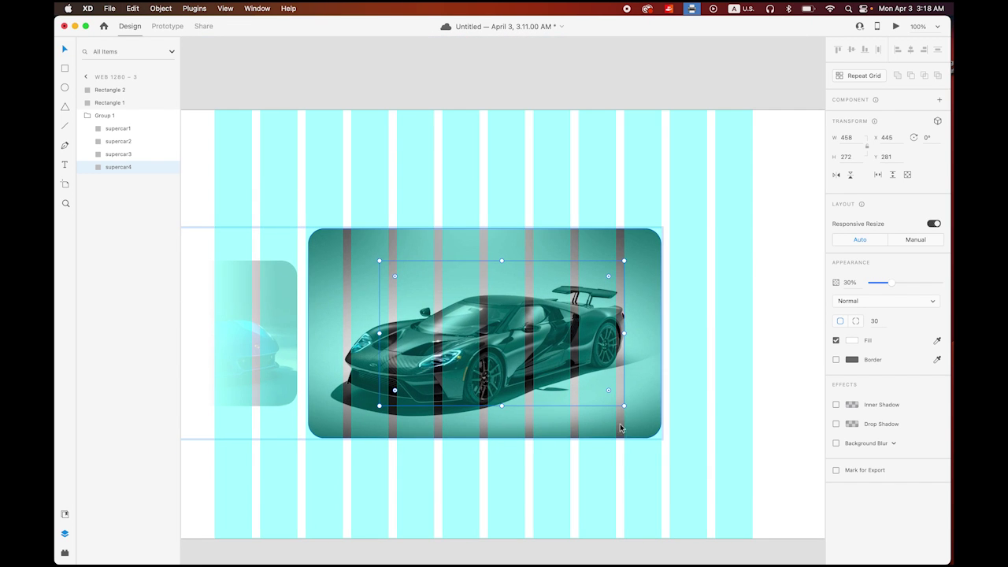
pyautogui.moveTo(624, 405); pyautogui.dragTo(681, 440)
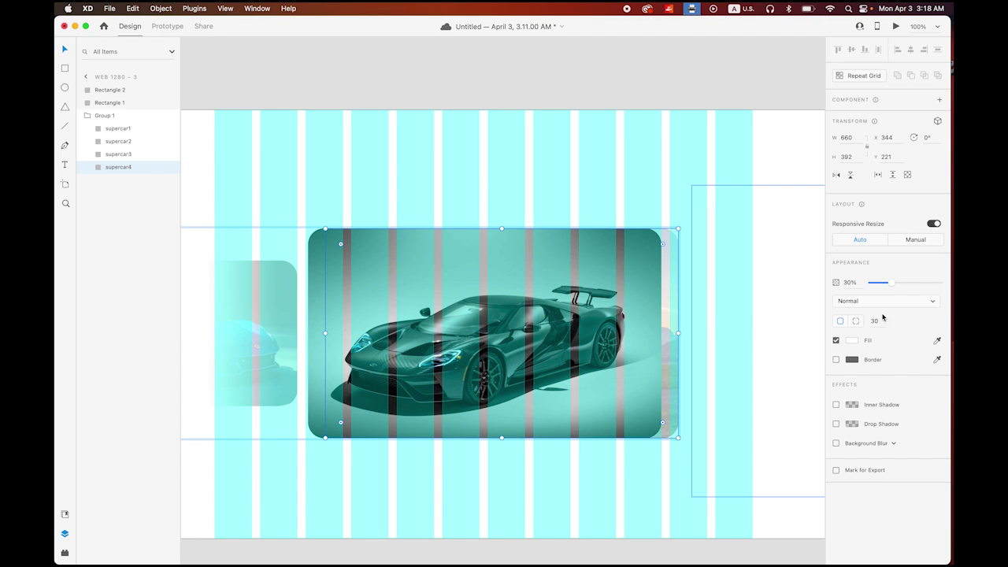
pyautogui.moveTo(892, 285); pyautogui.dragTo(942, 283)
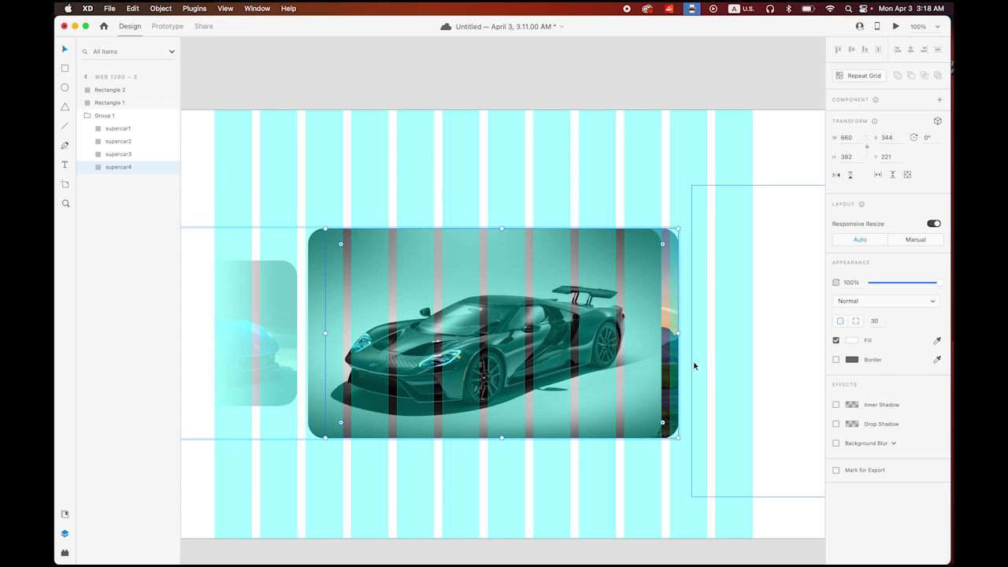
# Nudge the supercar4 card left until it lines up exactly with the centre supercar3 card
pyautogui.press('Left')
pyautogui.press('Left')
pyautogui.press('Left')
pyautogui.press('Left')
pyautogui.press('Left')
pyautogui.press('Left')
pyautogui.press('Left')
pyautogui.press('Left')
pyautogui.press('Left')
pyautogui.press('Left')
pyautogui.press('Left')
pyautogui.press('Left')
pyautogui.press('Left')
pyautogui.press('Left')
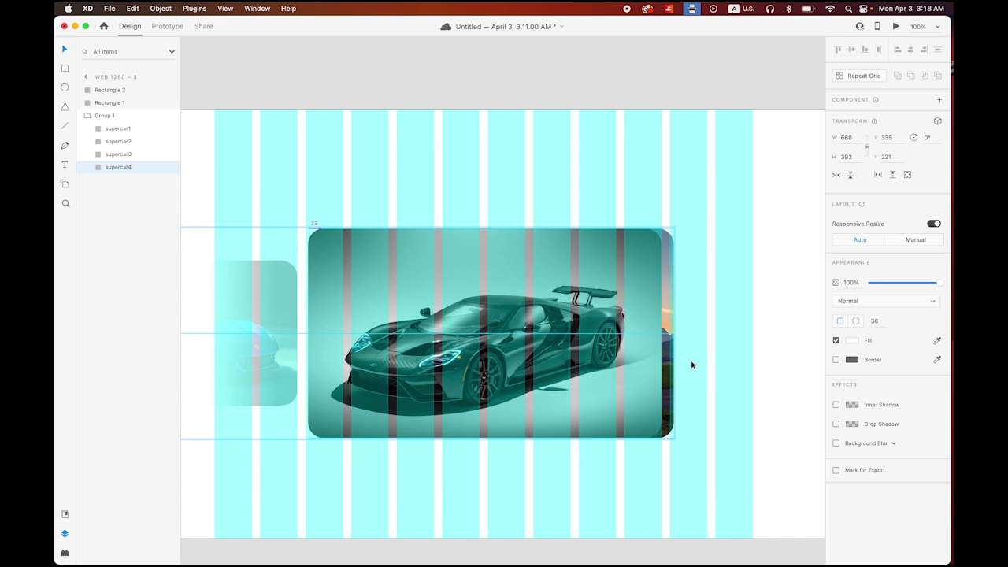
pyautogui.press('Left')
pyautogui.press('Left')
pyautogui.press('Left')
pyautogui.press('Left')
pyautogui.press('Left')
pyautogui.press('Left')
pyautogui.press('Left')
pyautogui.press('Left')
pyautogui.press('Left')
pyautogui.press('Left')
pyautogui.press('Left')
pyautogui.press('Left')
pyautogui.press('Left')
pyautogui.press('Left')
pyautogui.press('Left')
pyautogui.press('Left')
pyautogui.press('Left')
pyautogui.press('Left')
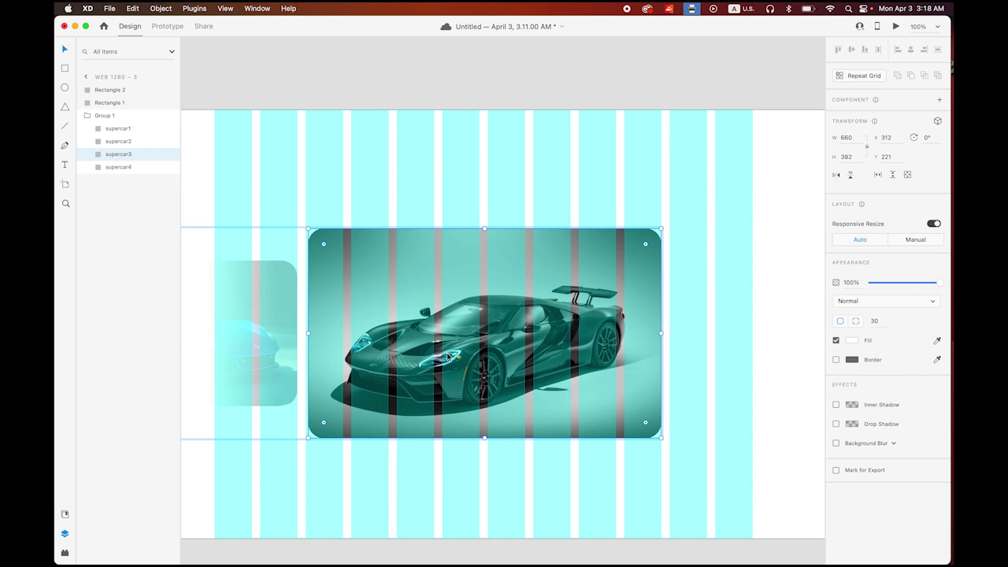
# Move the supercar3 card left of the centre card and shrink it to 458 × 272 at X -166, Y 281
pyautogui.press('Left')
pyautogui.press('Left')
pyautogui.press('Left')
pyautogui.press('Left')
pyautogui.press('Left')
pyautogui.press('Left')
pyautogui.press('Left')
pyautogui.press('Left')
pyautogui.press('Left')
pyautogui.press('Left')
pyautogui.press('Left')
pyautogui.press('Left')
pyautogui.press('Left')
pyautogui.press('Left')
pyautogui.press('Left')
pyautogui.press('Left')
pyautogui.press('Left')
pyautogui.press('Left')
pyautogui.press('Left')
pyautogui.press('Left')
pyautogui.press('Left')
pyautogui.press('Left')
pyautogui.press('Left')
pyautogui.press('Left')
pyautogui.press('Left')
pyautogui.press('Left')
pyautogui.press('Left')
pyautogui.press('Left')
pyautogui.press('Left')
pyautogui.press('Left')
pyautogui.press('Left')
pyautogui.press('Left')
pyautogui.press('Left')
pyautogui.press('Left')
pyautogui.press('Left')
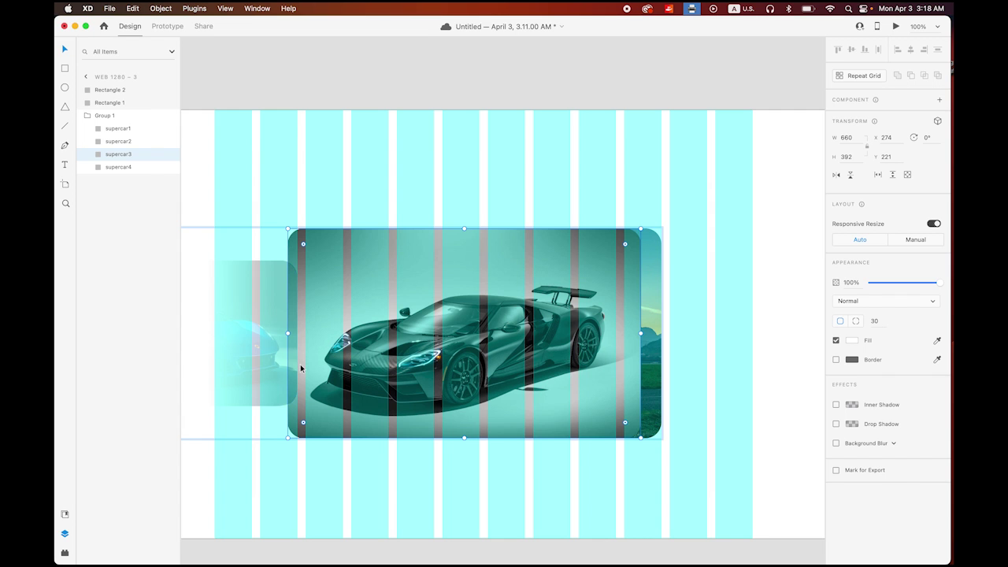
pyautogui.moveTo(300, 368); pyautogui.dragTo(260, 374)
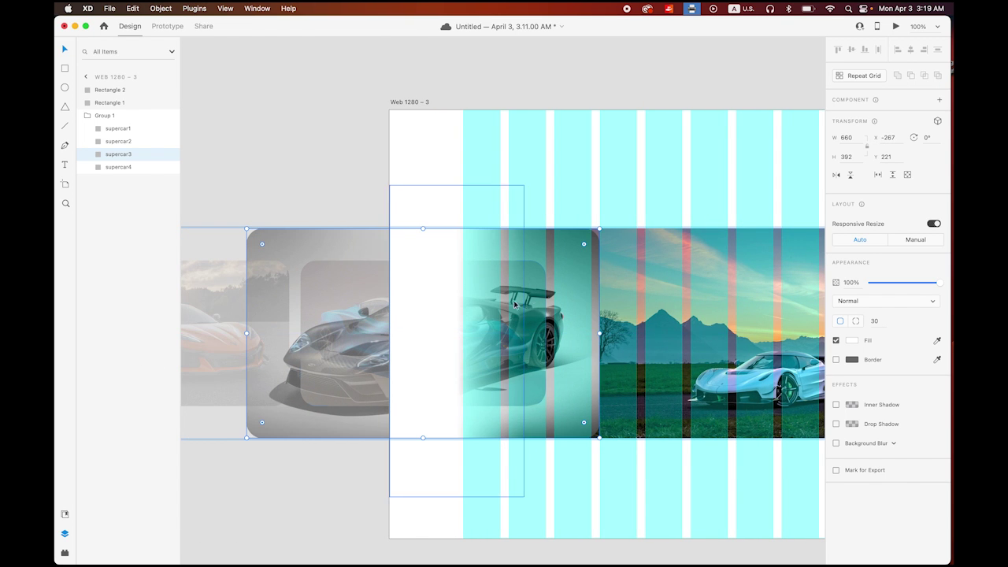
pyautogui.moveTo(600, 229); pyautogui.dragTo(547, 248)
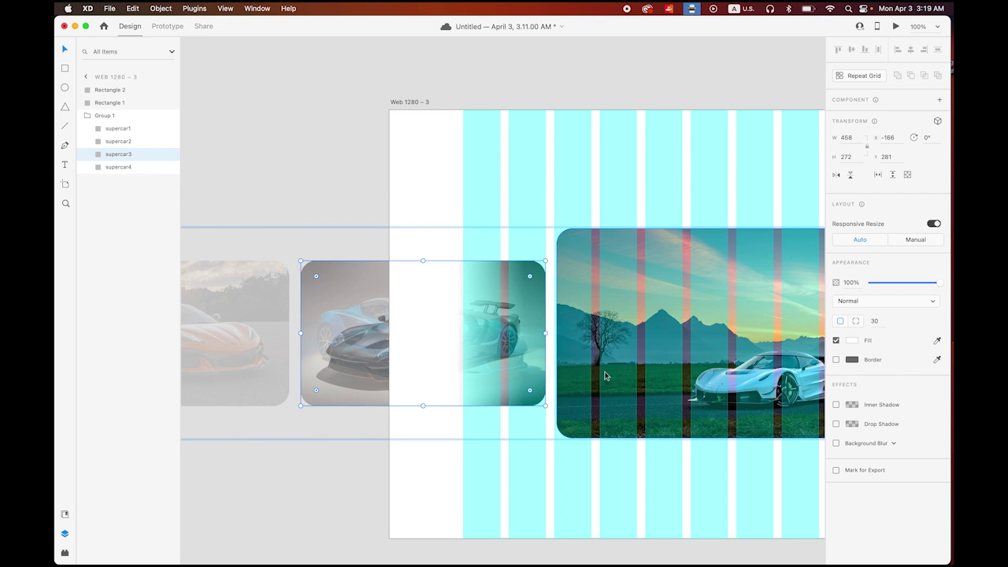
# Set the supercar2 card's opacity to 100% and move it left of the supercar3 card to X -645
pyautogui.click(118, 142)
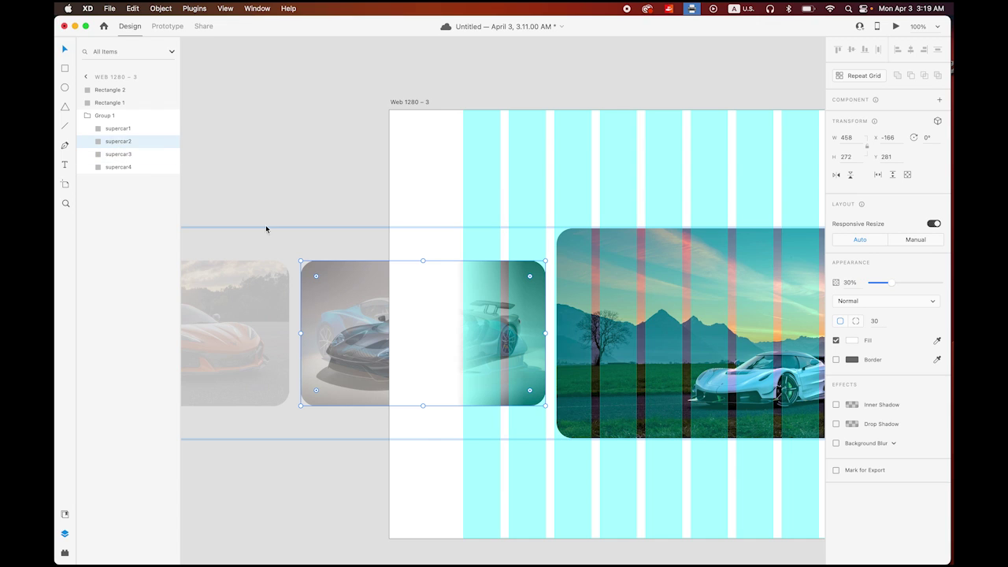
pyautogui.press('Left')
pyautogui.press('Left')
pyautogui.press('Left')
pyautogui.press('Left')
pyautogui.press('Left')
pyautogui.press('Left')
pyautogui.press('Left')
pyautogui.press('Left')
pyautogui.press('Left')
pyautogui.press('Left')
pyautogui.press('Left')
pyautogui.press('Left')
pyautogui.press('Left')
pyautogui.press('Left')
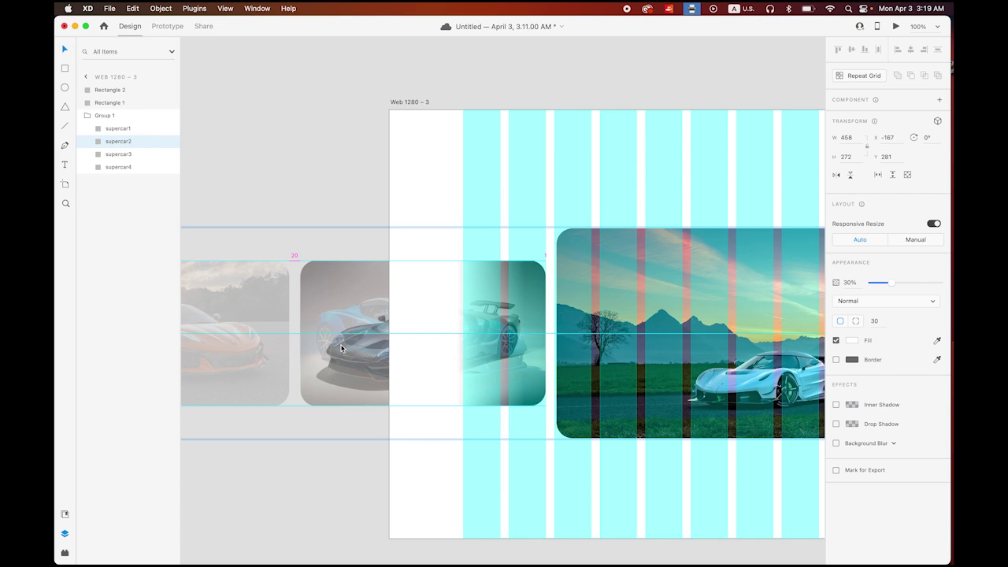
pyautogui.press('Left')
pyautogui.press('Left')
pyautogui.press('Left')
pyautogui.press('Left')
pyautogui.press('Left')
pyautogui.press('Left')
pyautogui.press('Left')
pyautogui.press('Left')
pyautogui.press('Left')
pyautogui.press('Left')
pyautogui.press('Left')
pyautogui.press('Left')
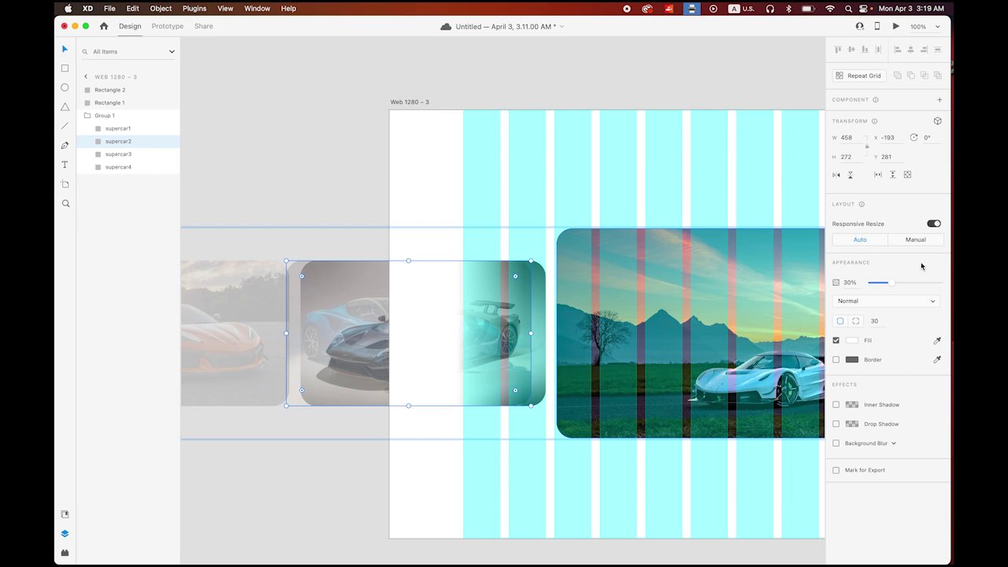
pyautogui.moveTo(889, 283); pyautogui.dragTo(941, 283)
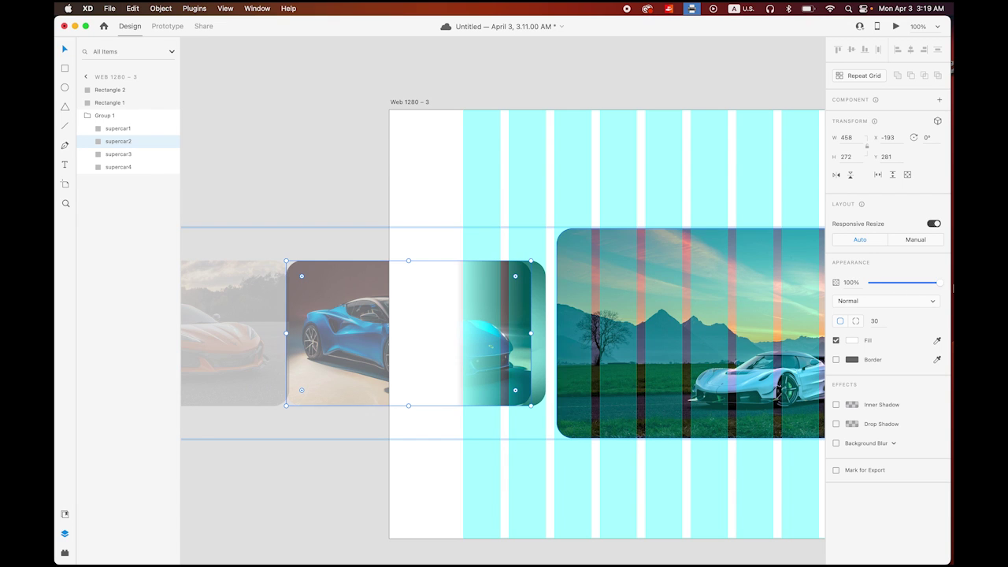
pyautogui.moveTo(347, 356); pyautogui.dragTo(221, 352)
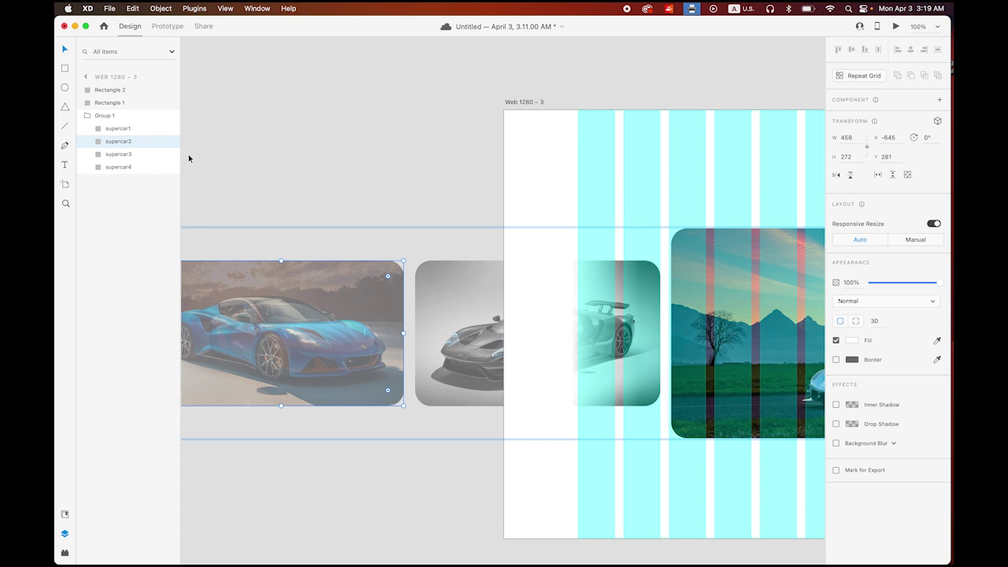
# Set the supercar1 card's opacity to 100% and move it left of the supercar2 card to X -1124
pyautogui.click(132, 130)
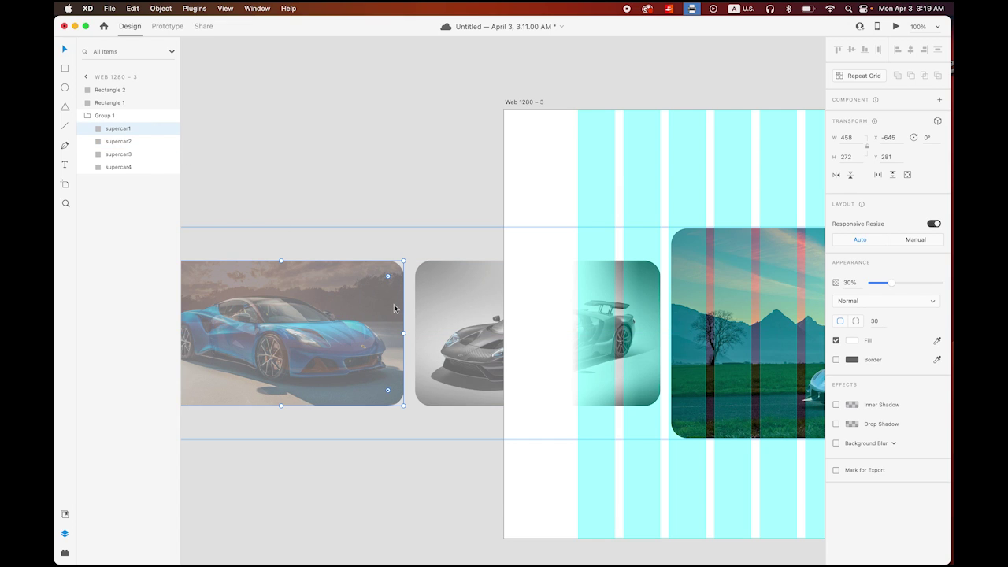
pyautogui.moveTo(344, 352); pyautogui.dragTo(565, 345)
pyautogui.press('Left')
pyautogui.press('Left')
pyautogui.press('Left')
pyautogui.press('Left')
pyautogui.press('Left')
pyautogui.press('Left')
pyautogui.press('Left')
pyautogui.press('Left')
pyautogui.press('Left')
pyautogui.press('Left')
pyautogui.press('Left')
pyautogui.press('Left')
pyautogui.press('Left')
pyautogui.press('Left')
pyautogui.press('Left')
pyautogui.press('Left')
pyautogui.press('Left')
pyautogui.press('Left')
pyautogui.press('Left')
pyautogui.press('Left')
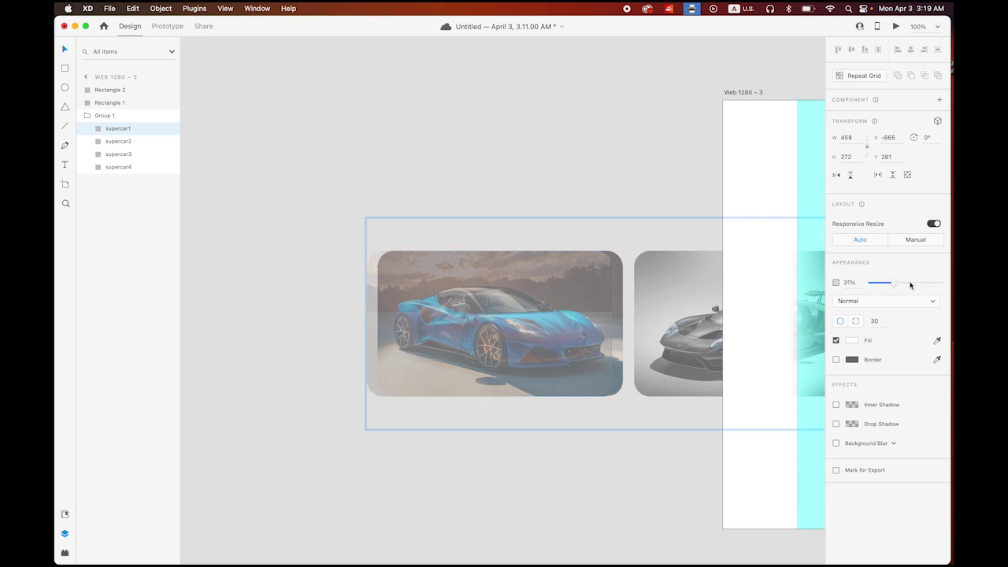
pyautogui.moveTo(894, 284); pyautogui.dragTo(939, 283)
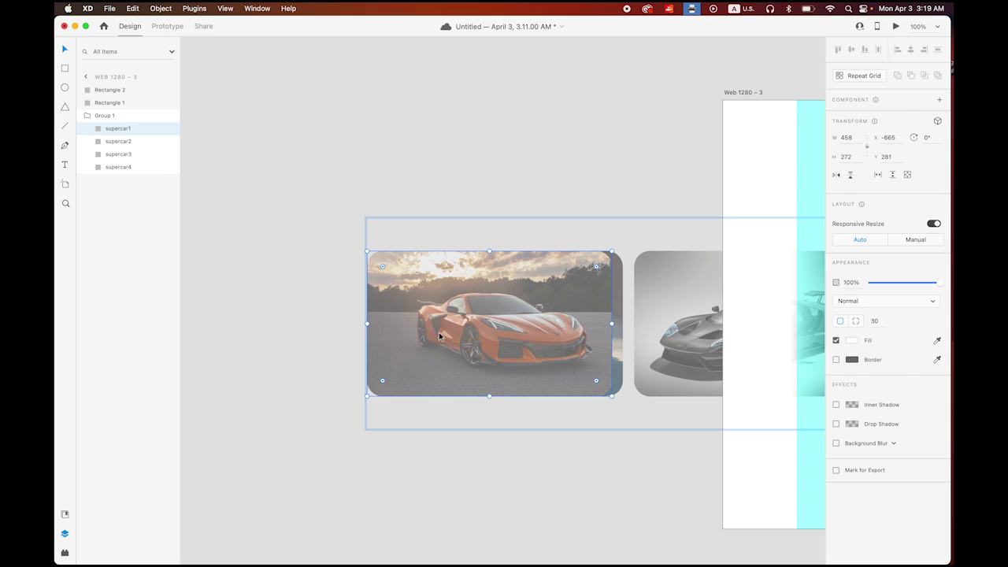
pyautogui.moveTo(387, 367); pyautogui.dragTo(239, 347)
pyautogui.moveTo(607, 346); pyautogui.dragTo(316, 339)
pyautogui.moveTo(620, 329); pyautogui.dragTo(380, 331)
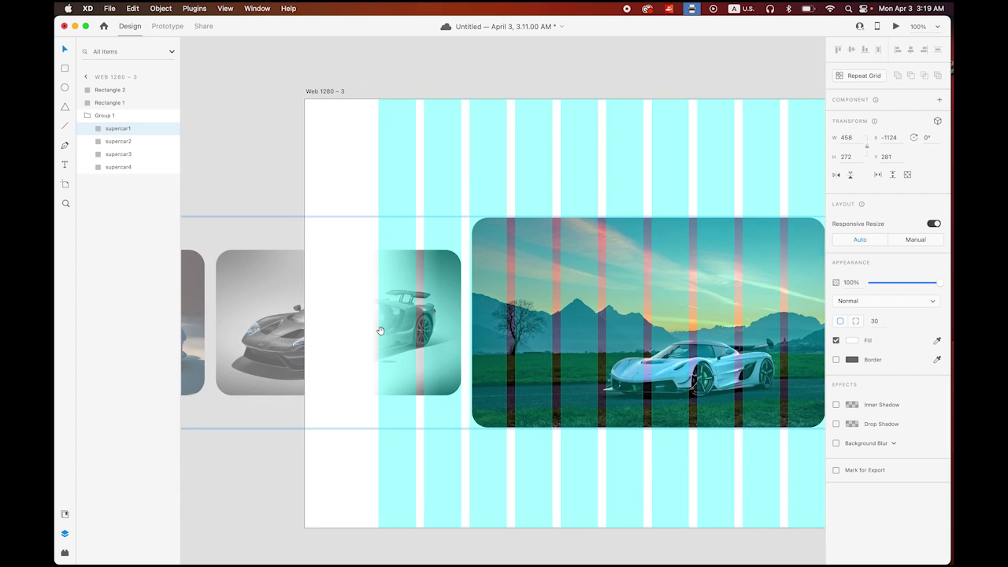
# Set the opacity of the supercar3 card beside the centre card on Web 1280 – 3 to 30%
pyautogui.hscroll(5, 381, 331)
pyautogui.hscroll(-3, 417, 327)
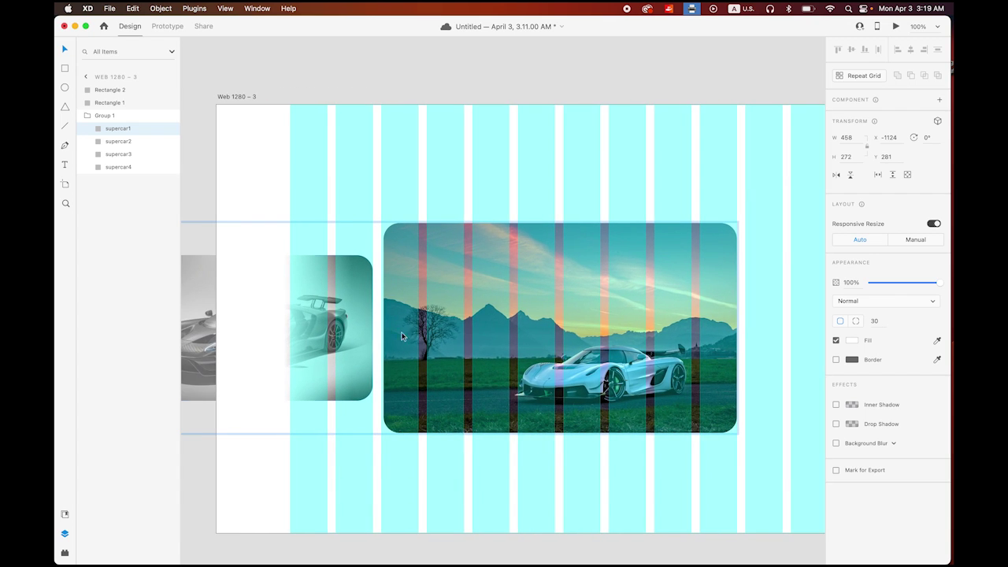
pyautogui.click(358, 285)
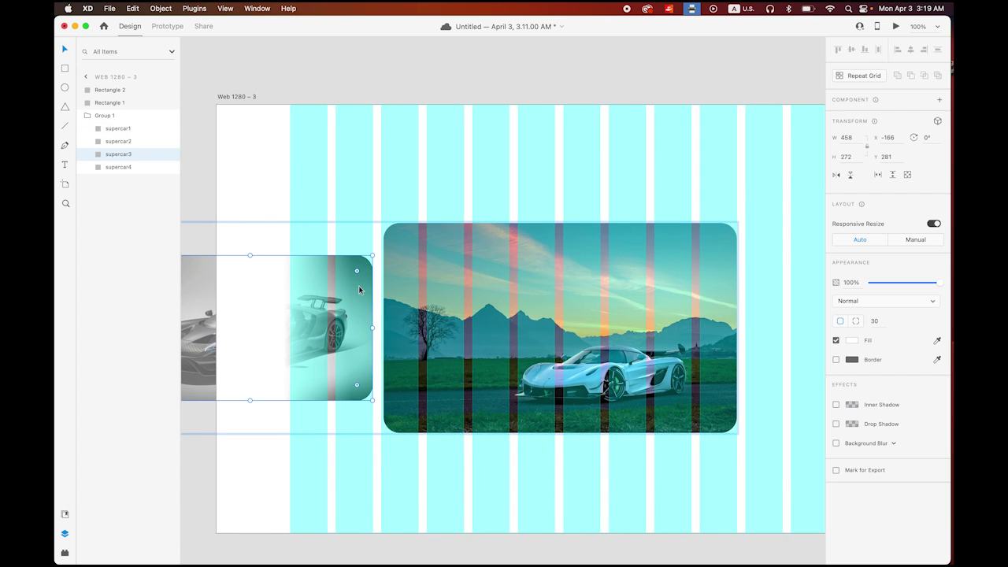
pyautogui.click(849, 280)
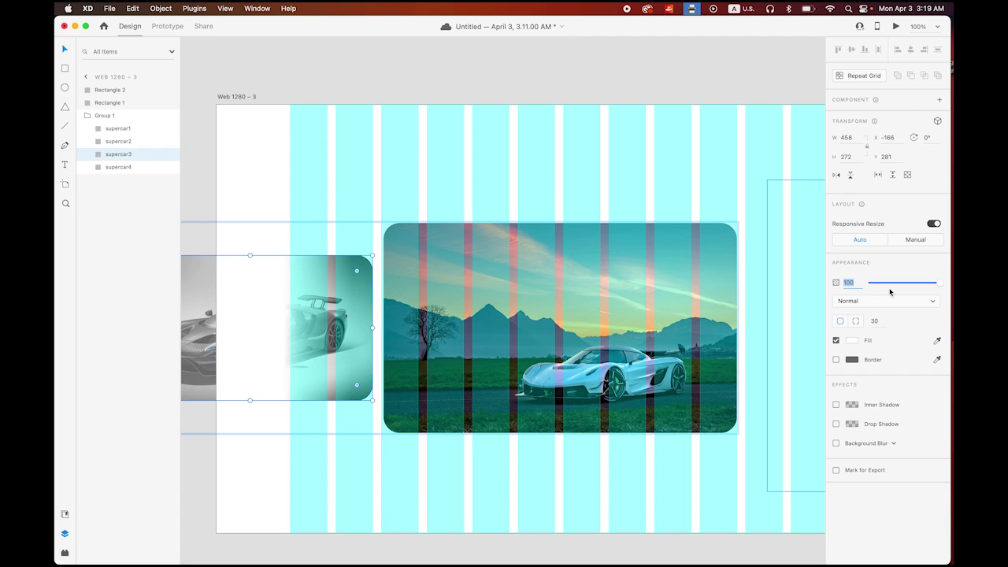
pyautogui.write('30')
pyautogui.press('Return')
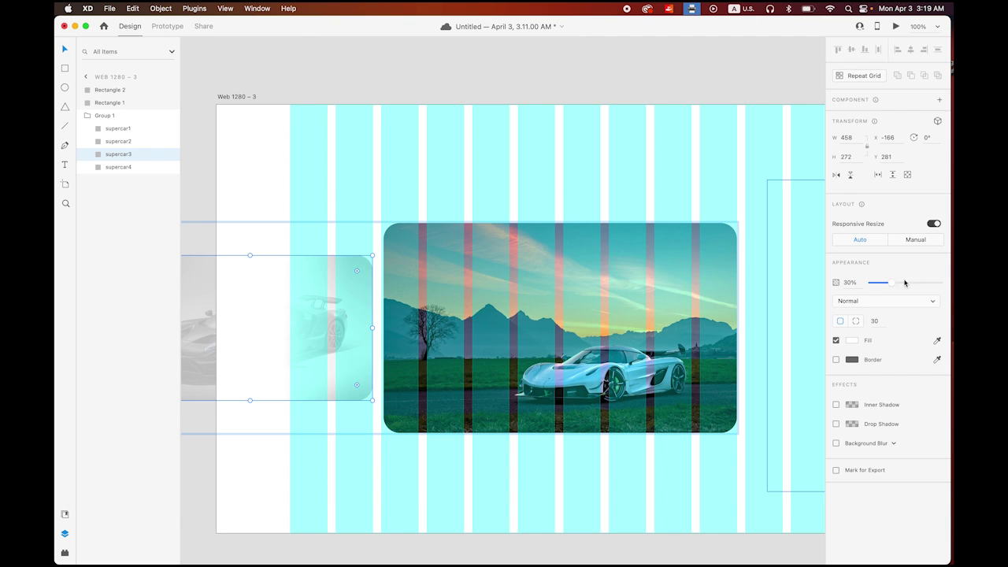
pyautogui.scroll(-5, 467, 272)
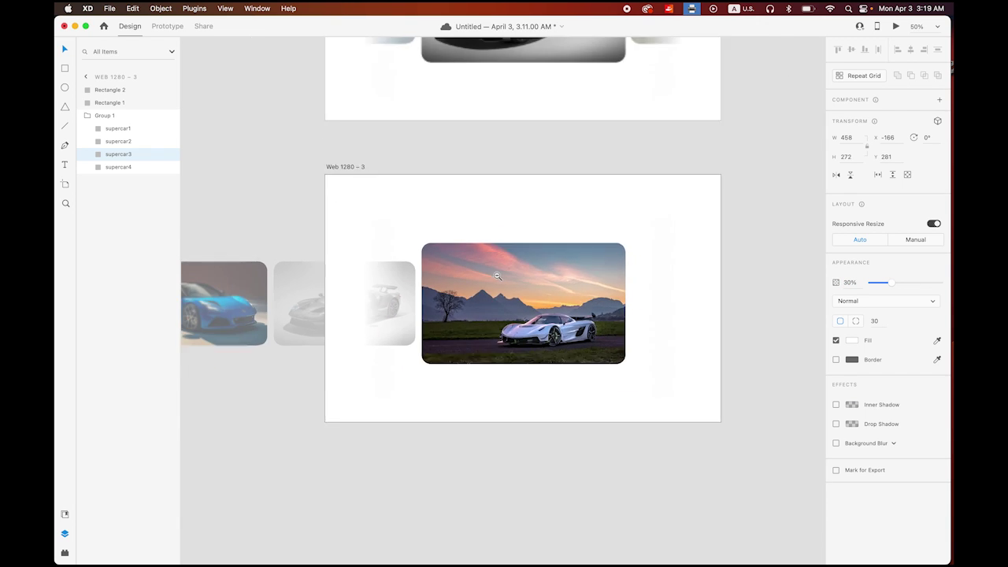
# Link the supercar4 card on Web 1280 – 2 to Web 1280 – 3 with a tap Auto-Animate using Ease In-Out
pyautogui.click(176, 32)
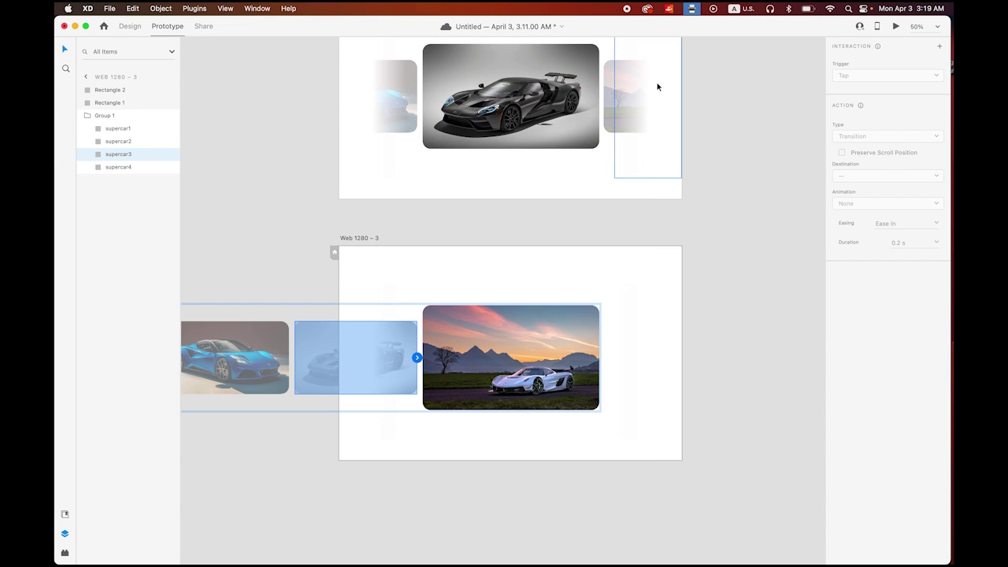
pyautogui.click(610, 102)
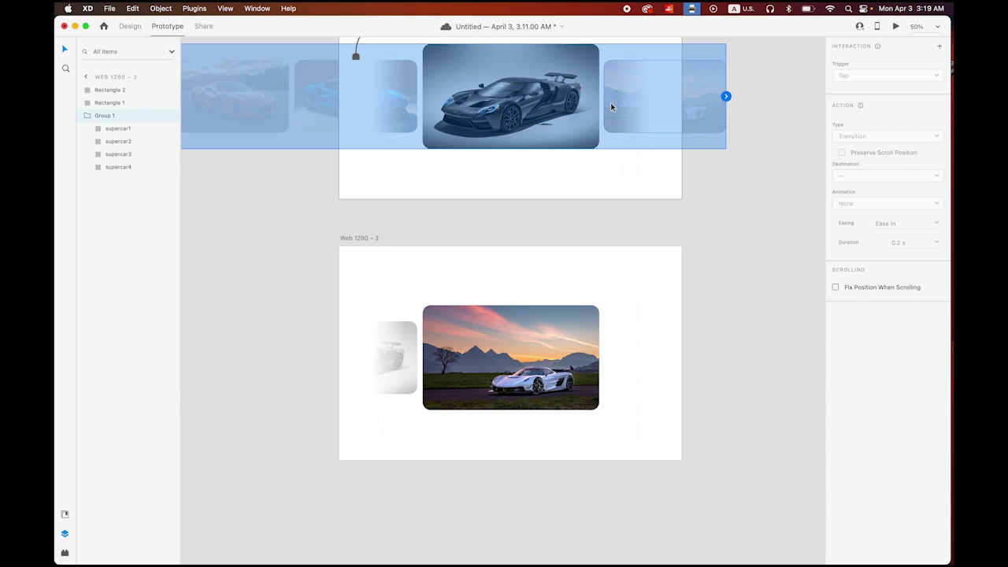
pyautogui.doubleClick(611, 105)
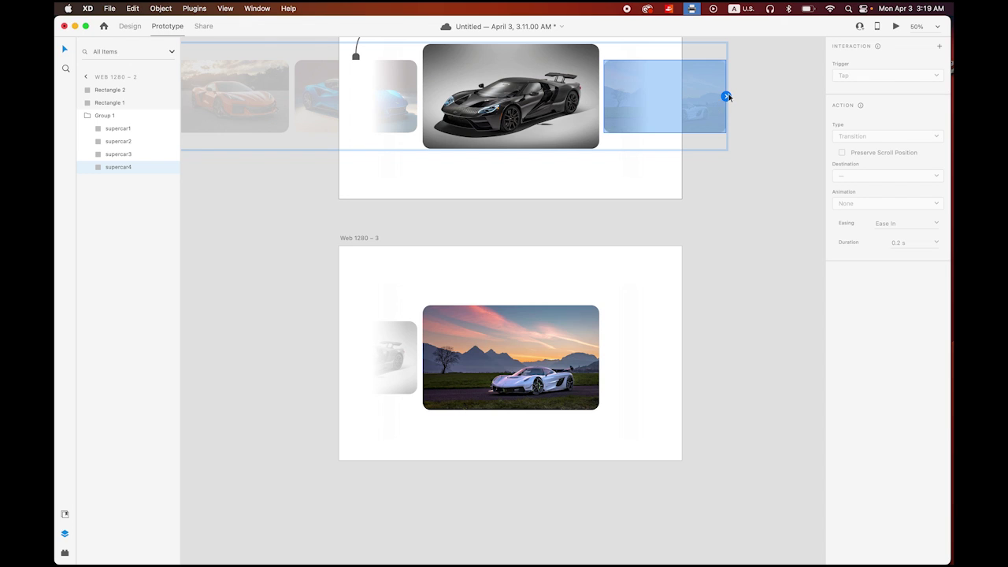
pyautogui.moveTo(726, 96); pyautogui.dragTo(590, 268)
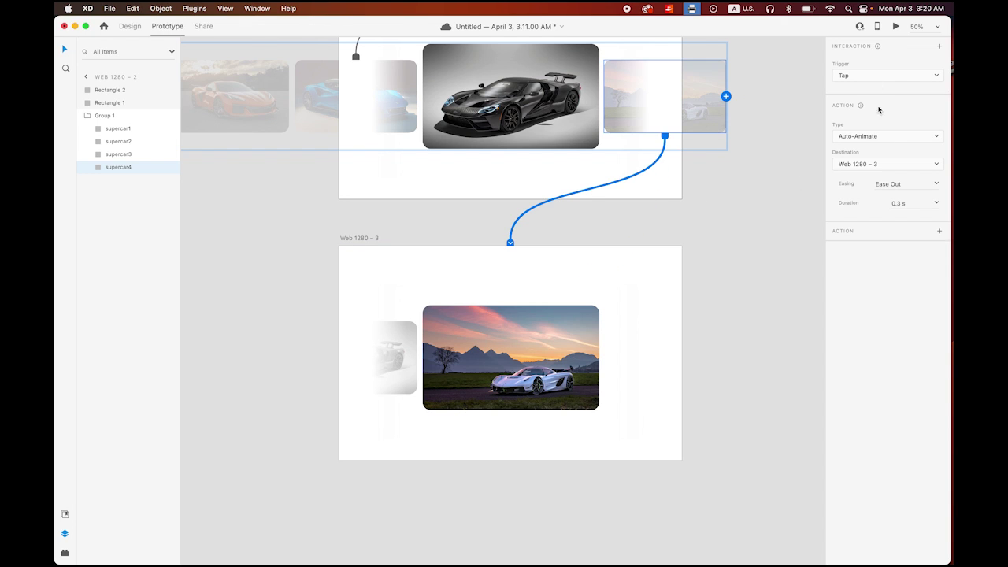
pyautogui.click(936, 183)
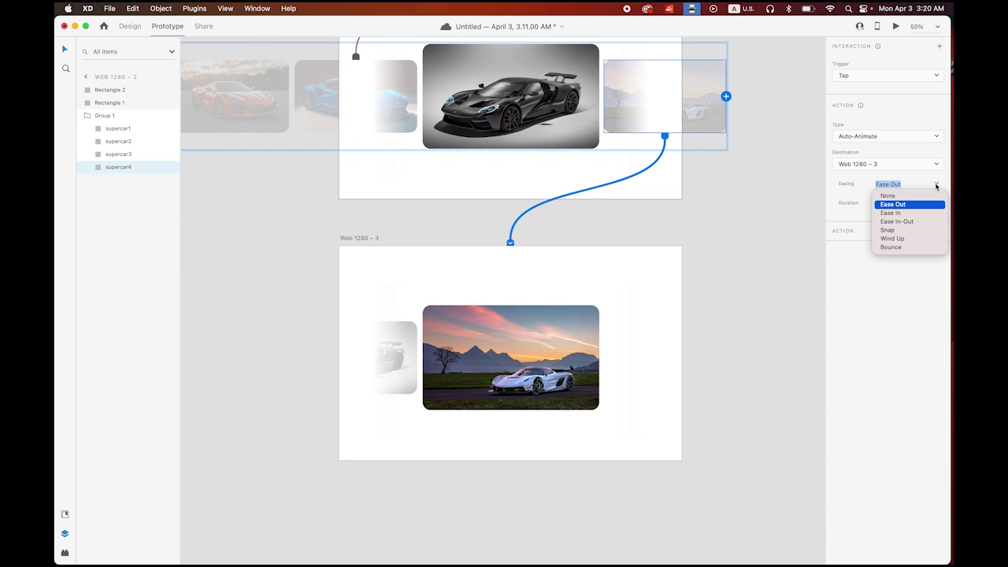
pyautogui.click(908, 222)
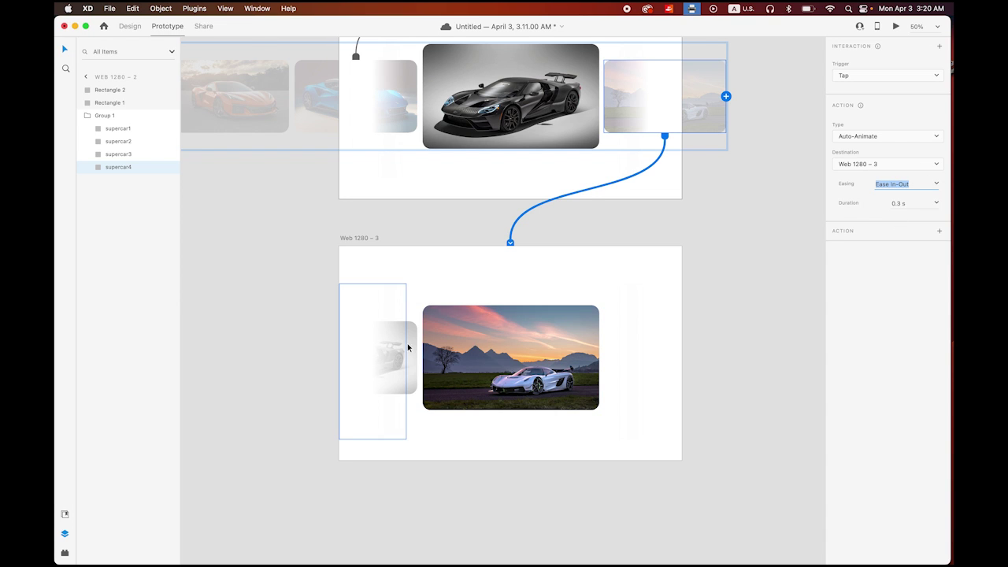
# Link the supercar3 card on Web 1280 – 3 back to Web 1280 – 2 with a tap Auto-Animate using Ease Out
pyautogui.click(407, 348)
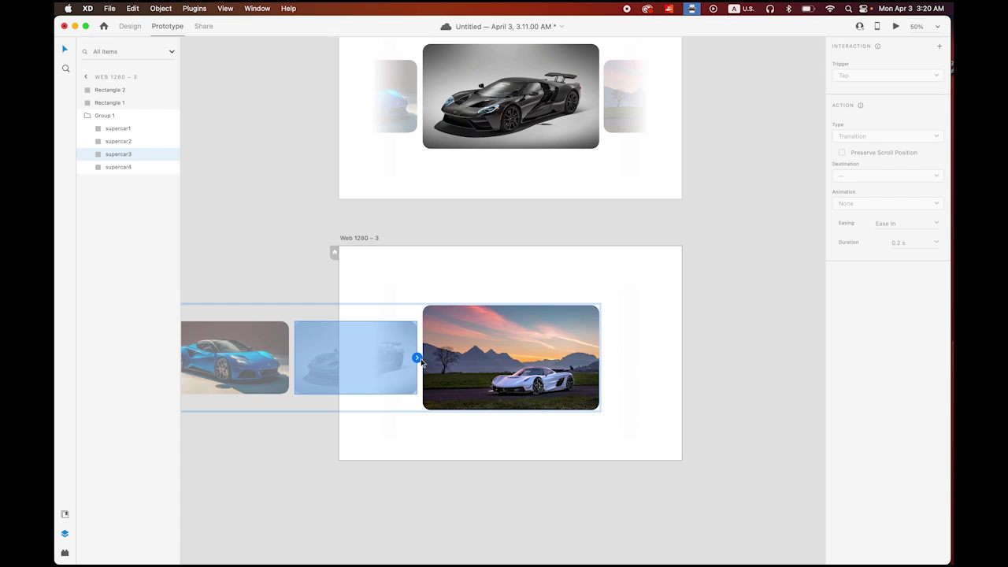
pyautogui.moveTo(418, 358); pyautogui.dragTo(525, 181)
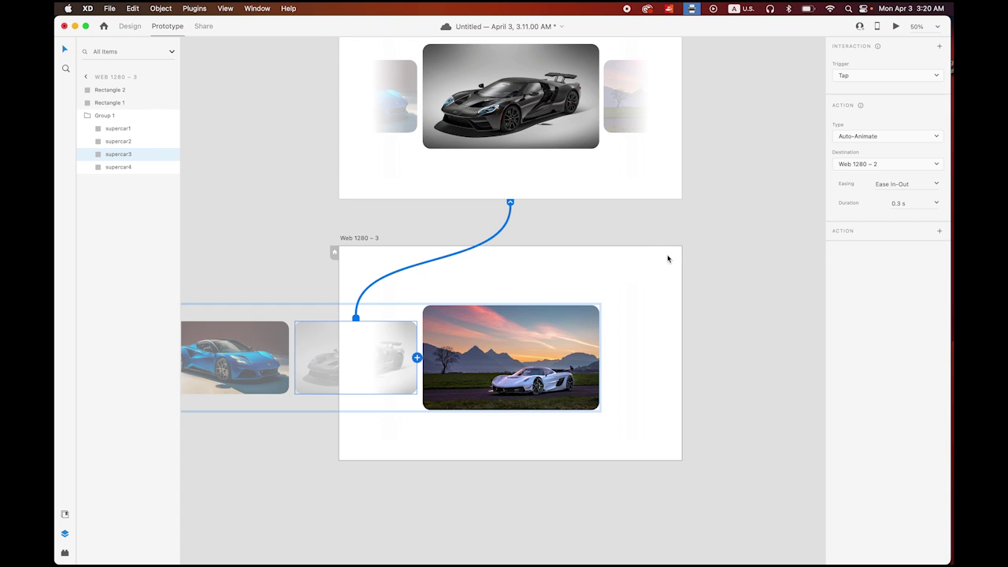
pyautogui.click(937, 185)
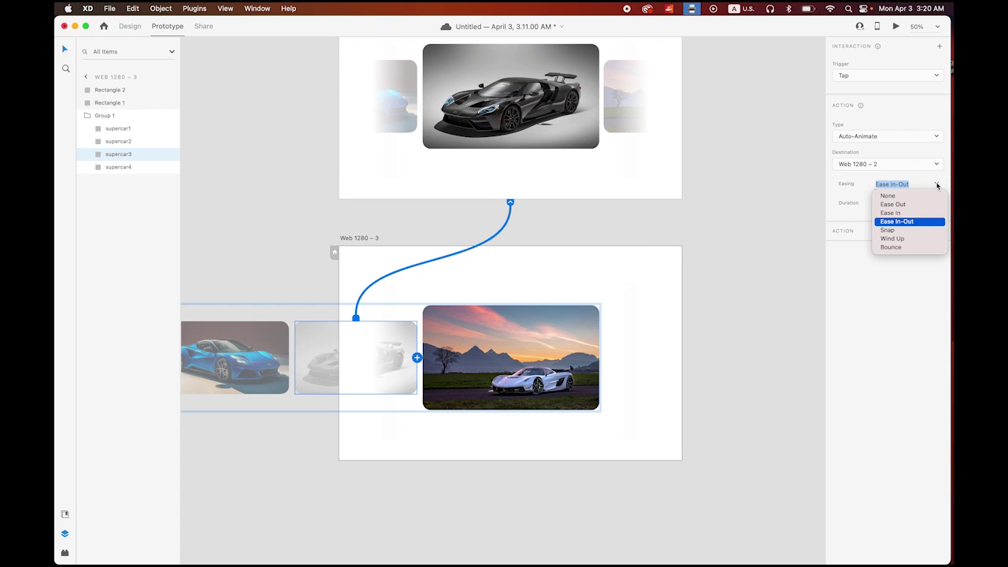
pyautogui.click(893, 204)
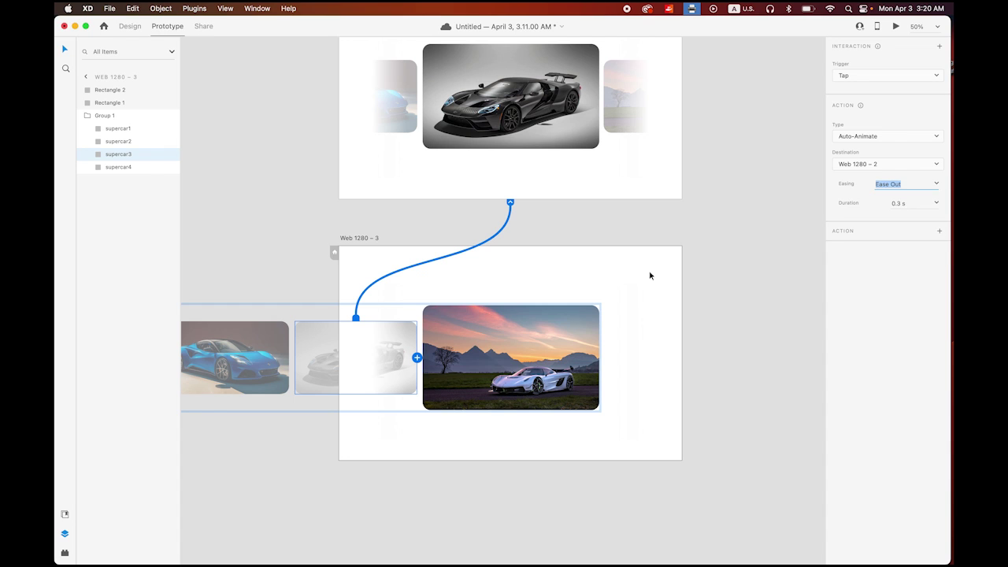
# Preview the prototype and tap the side cards to test the carousel transitions in both directions
pyautogui.click(895, 27)
pyautogui.click(257, 317)
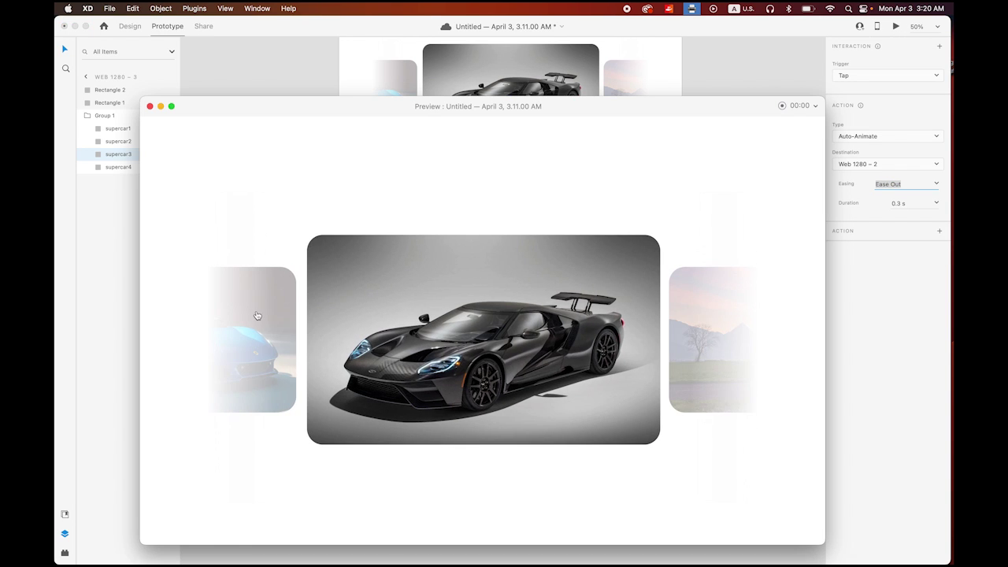
pyautogui.click(245, 334)
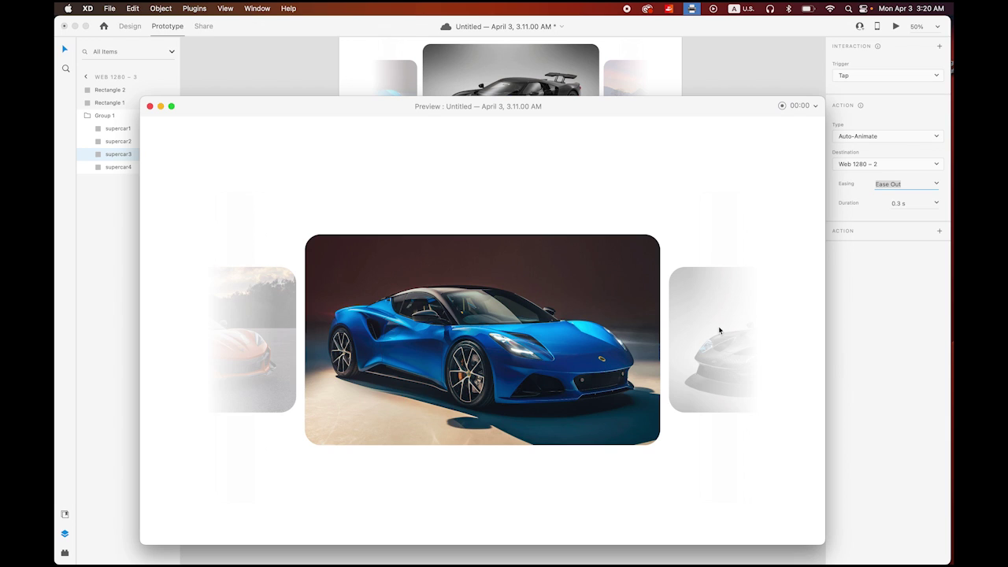
pyautogui.click(718, 330)
pyautogui.click(723, 340)
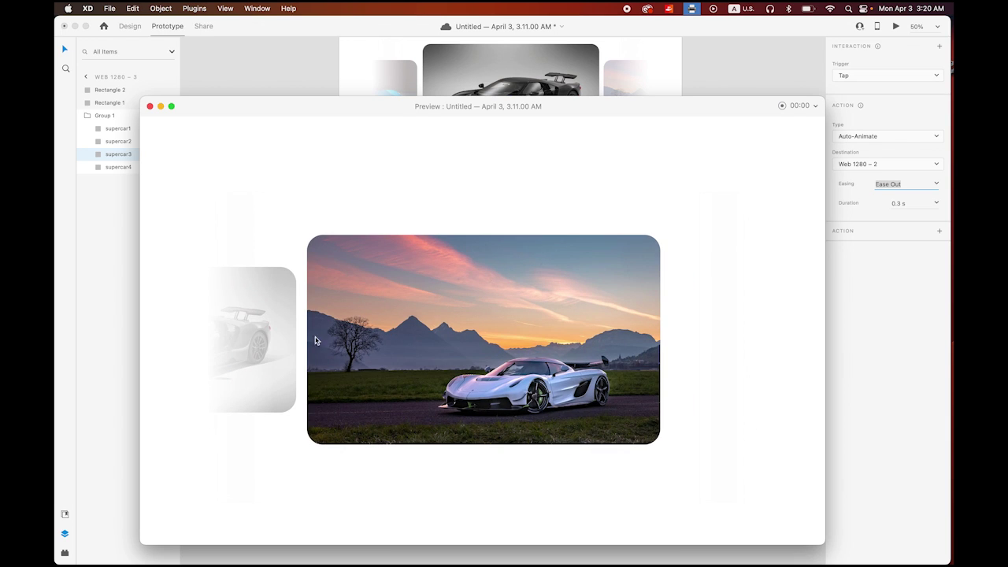
pyautogui.click(280, 337)
pyautogui.click(280, 337)
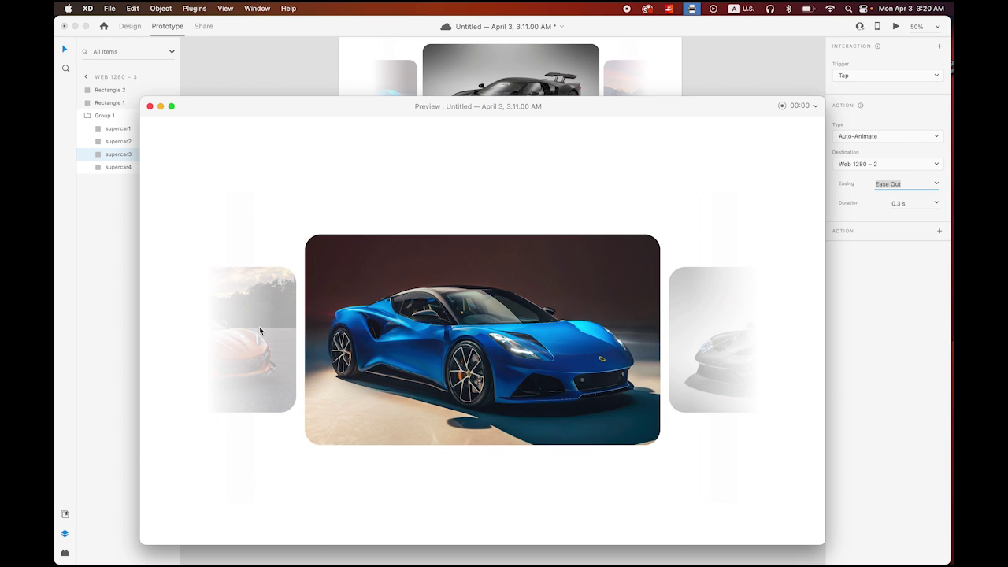
pyautogui.click(150, 106)
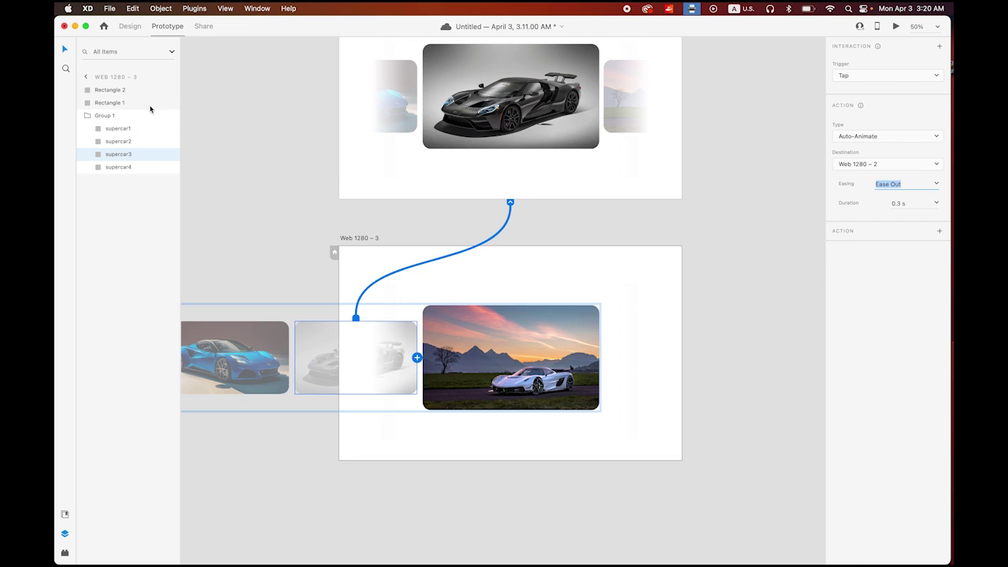
# Duplicate the Web 1280 – 1 artboard and place the copy directly above it at X 0, Y -976
pyautogui.moveTo(745, 193); pyautogui.dragTo(725, 324)
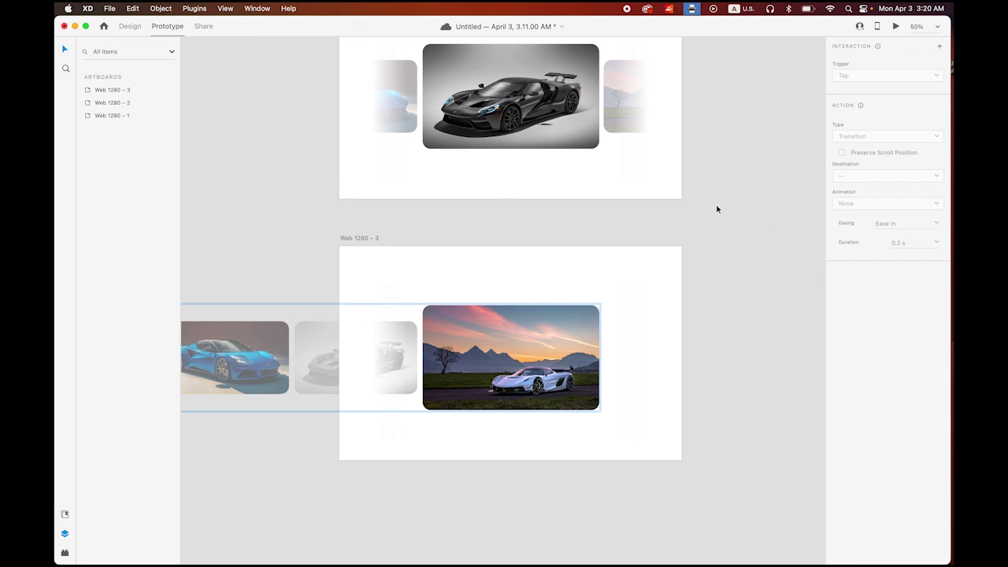
pyautogui.scroll(2, 720, 320)
pyautogui.scroll(6, 720, 320)
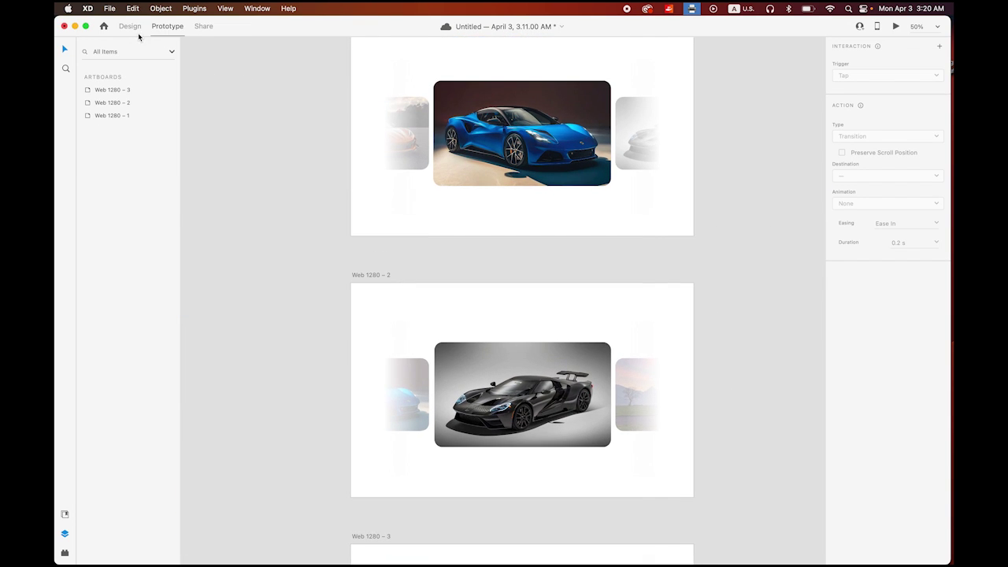
pyautogui.click(130, 27)
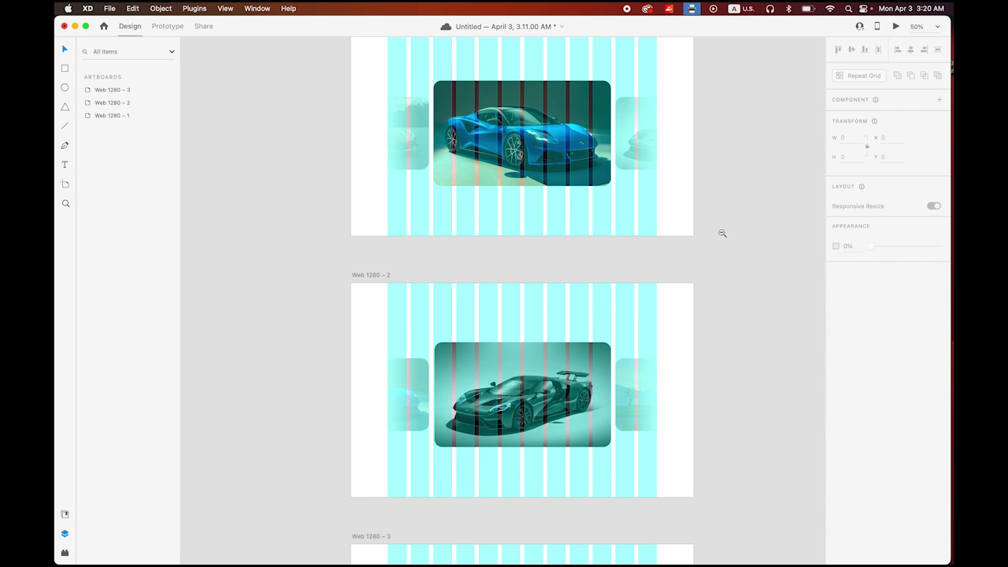
pyautogui.scroll(-3, 717, 234)
pyautogui.moveTo(761, 261); pyautogui.dragTo(729, 305)
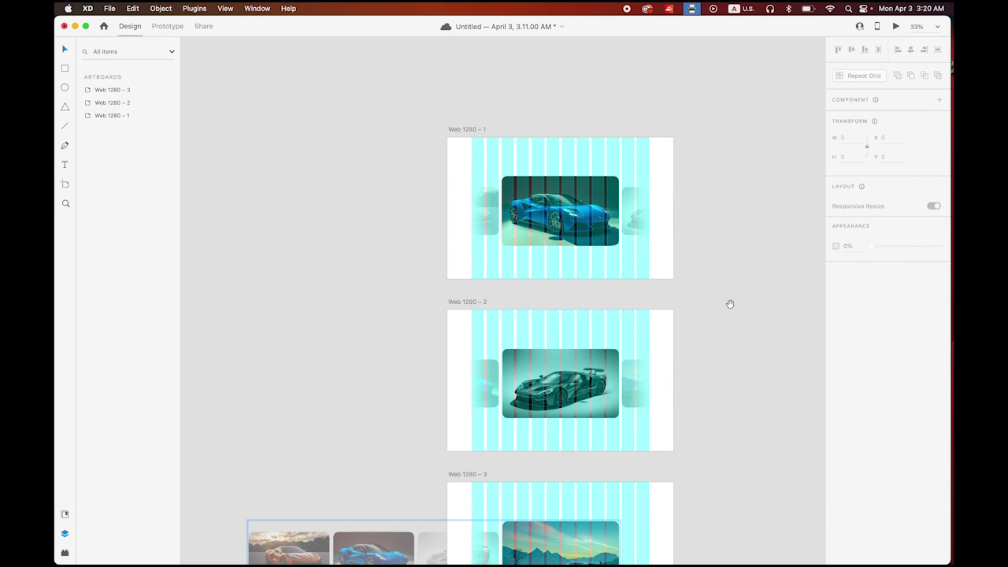
pyautogui.click(463, 131)
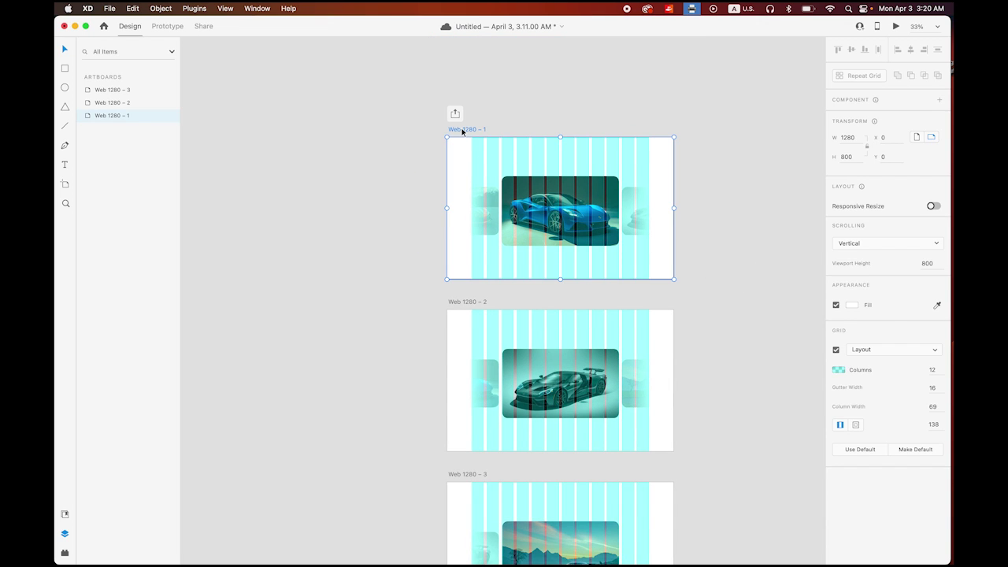
pyautogui.moveTo(622, 170); pyautogui.dragTo(578, 260)
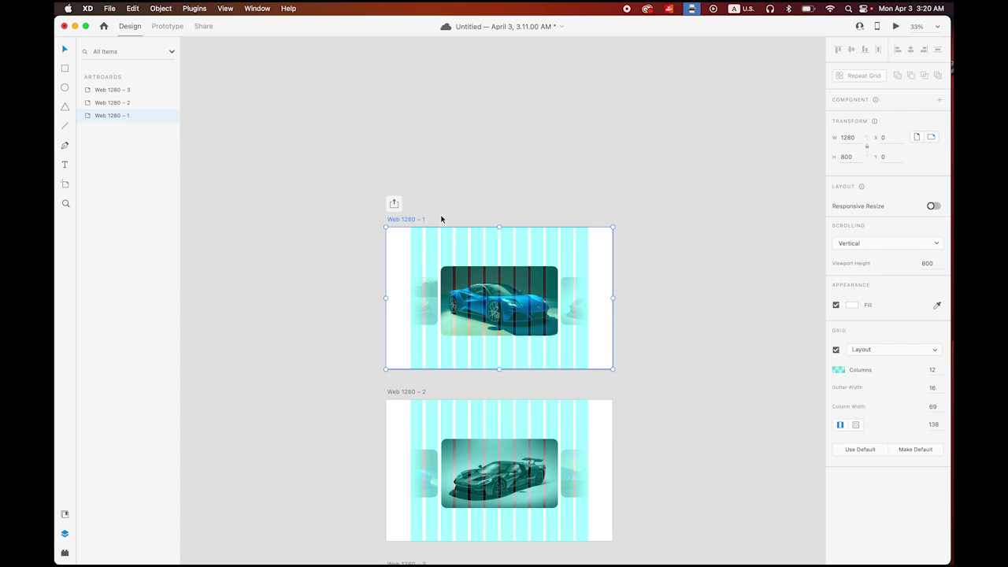
pyautogui.moveTo(408, 221); pyautogui.dragTo(408, 67)
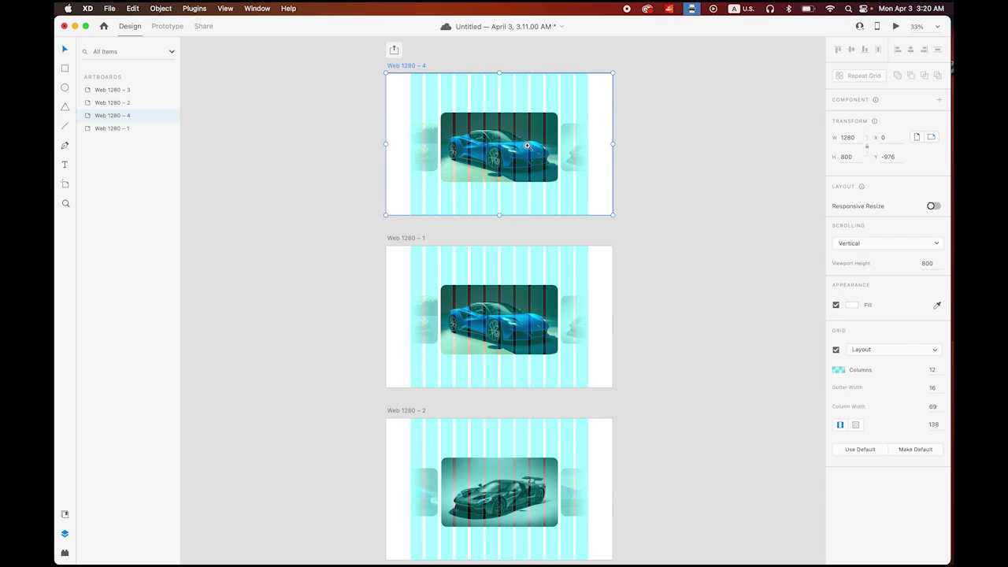
# On the duplicated artboard, set the supercar1 card's opacity to 100% and enlarge it in the centre to 660 × 392 at X 310, Y 221
pyautogui.scroll(2, 529, 148)
pyautogui.scroll(2, 472, 158)
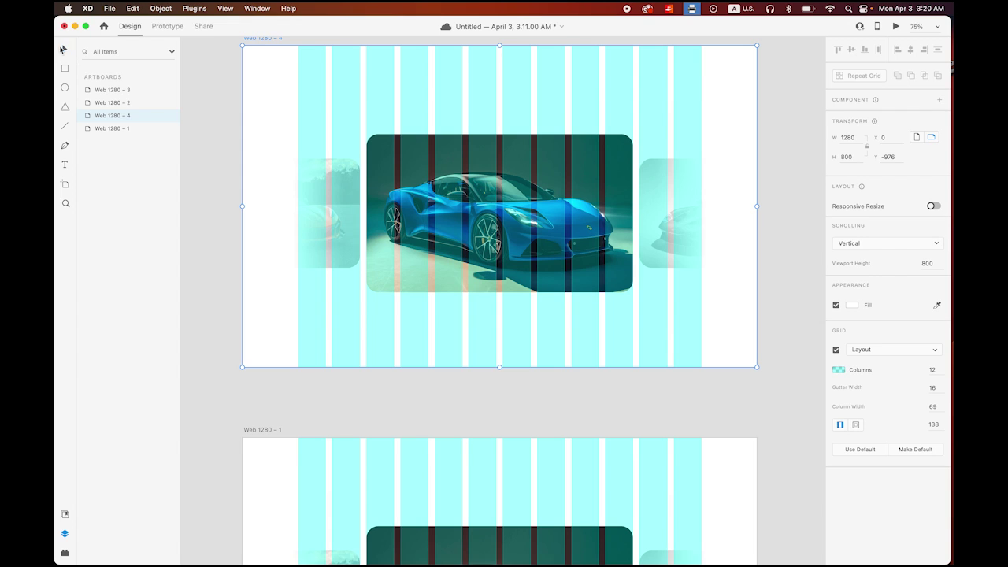
pyautogui.click(351, 217)
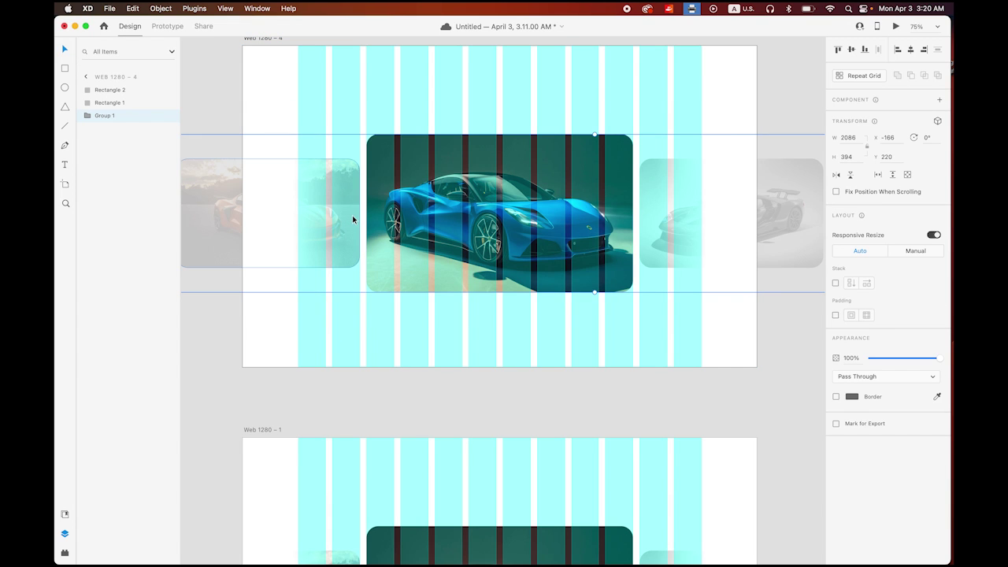
pyautogui.doubleClick(353, 220)
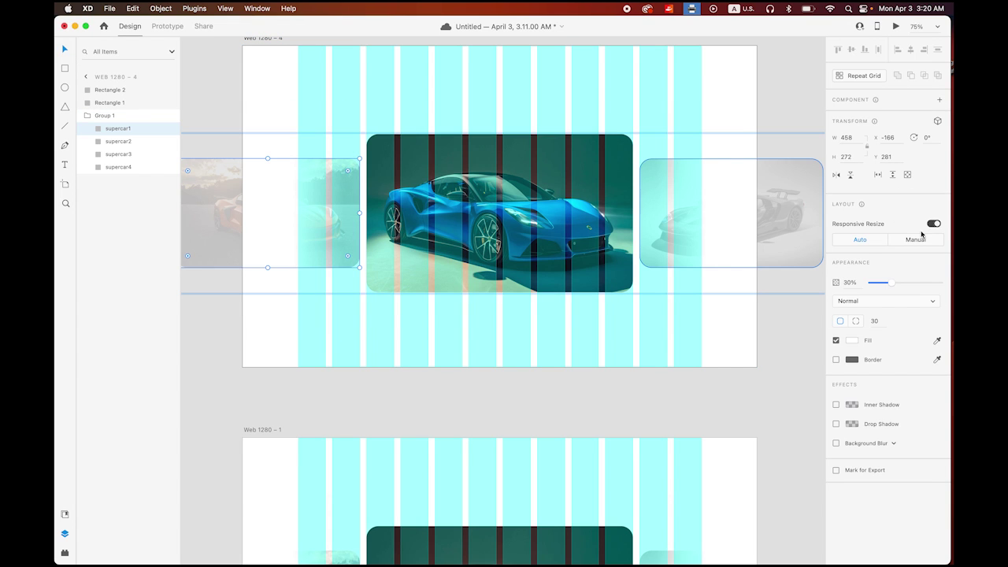
pyautogui.moveTo(895, 285); pyautogui.dragTo(939, 282)
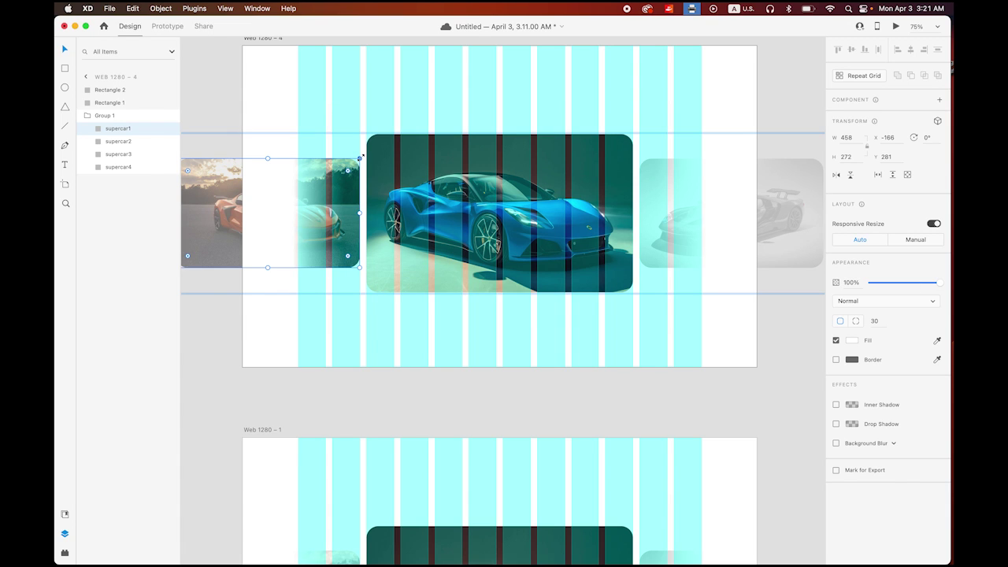
pyautogui.press('alt')
pyautogui.moveTo(360, 159); pyautogui.dragTo(462, 135)
pyautogui.moveTo(198, 222); pyautogui.dragTo(425, 229)
pyautogui.moveTo(530, 240); pyautogui.dragTo(530, 239)
pyautogui.hscroll(3, 449, 308)
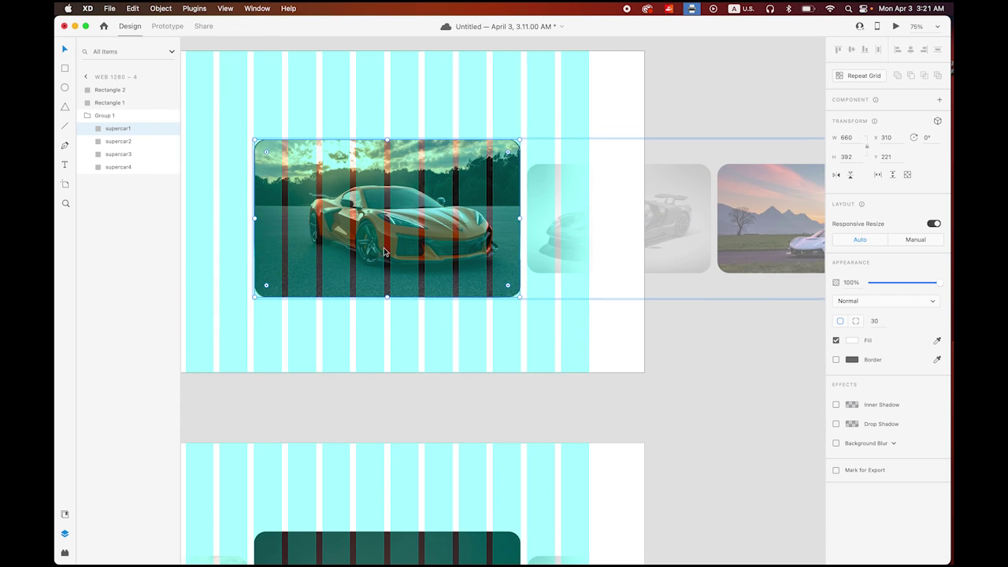
# Move the supercar2 card out from behind the supercar1 card, rightward to X 903 at Y 220
pyautogui.click(131, 142)
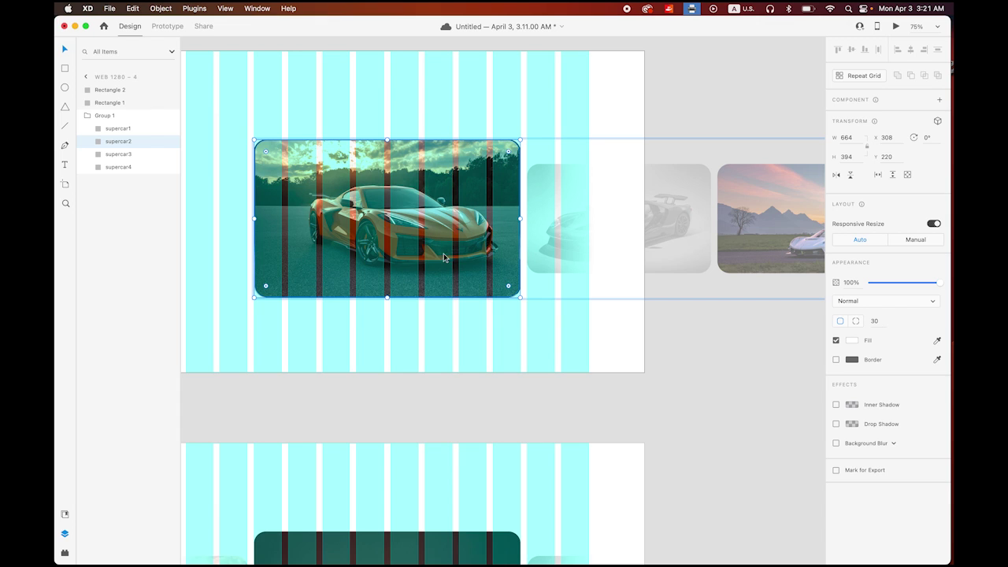
pyautogui.moveTo(450, 259); pyautogui.dragTo(454, 258)
pyautogui.press('Right')
pyautogui.press('Right')
pyautogui.press('Right')
pyautogui.press('Right')
pyautogui.press('Right')
pyautogui.press('Right')
pyautogui.press('Right')
pyautogui.press('Right')
pyautogui.press('Right')
pyautogui.press('Right')
pyautogui.press('Right')
pyautogui.press('Right')
pyautogui.press('Right')
pyautogui.press('Right')
pyautogui.press('Right')
pyautogui.press('Right')
pyautogui.press('Right')
pyautogui.press('Right')
pyautogui.press('Right')
pyautogui.press('Right')
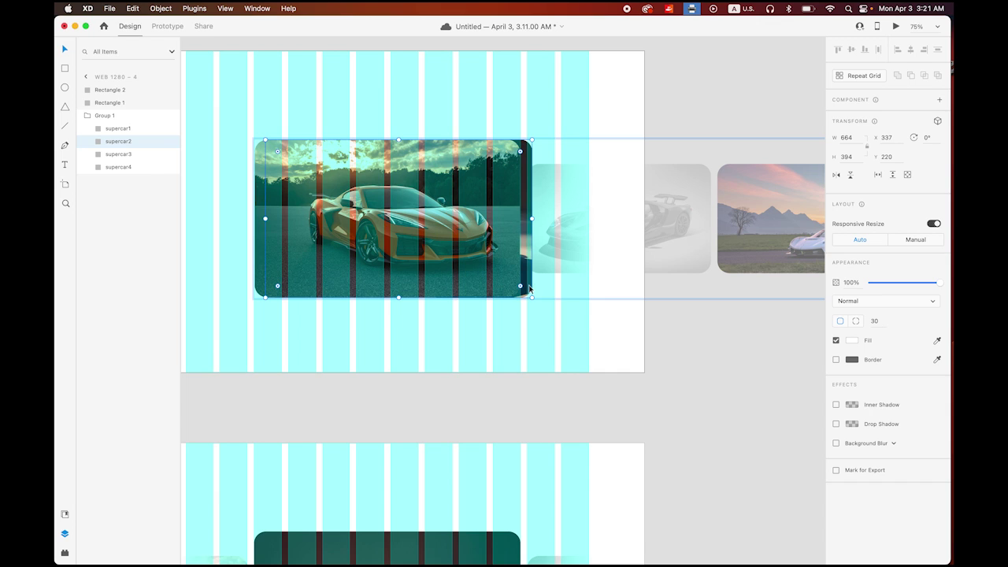
pyautogui.moveTo(530, 288); pyautogui.dragTo(755, 302)
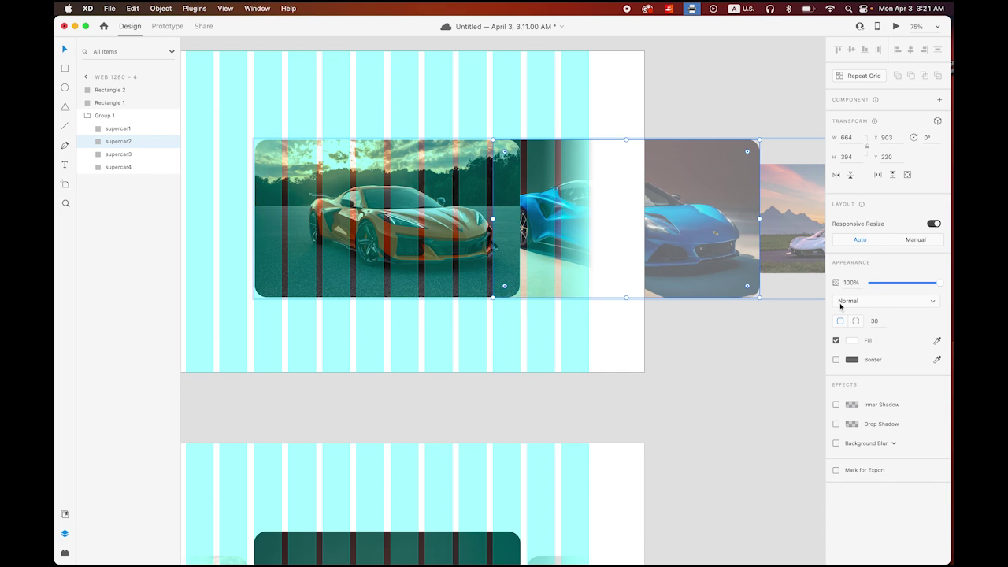
# Set the supercar2 card's opacity to 30% and shrink it to 454 × 270 at X 988, Y 282
pyautogui.click(853, 283)
pyautogui.write('30')
pyautogui.press('Return')
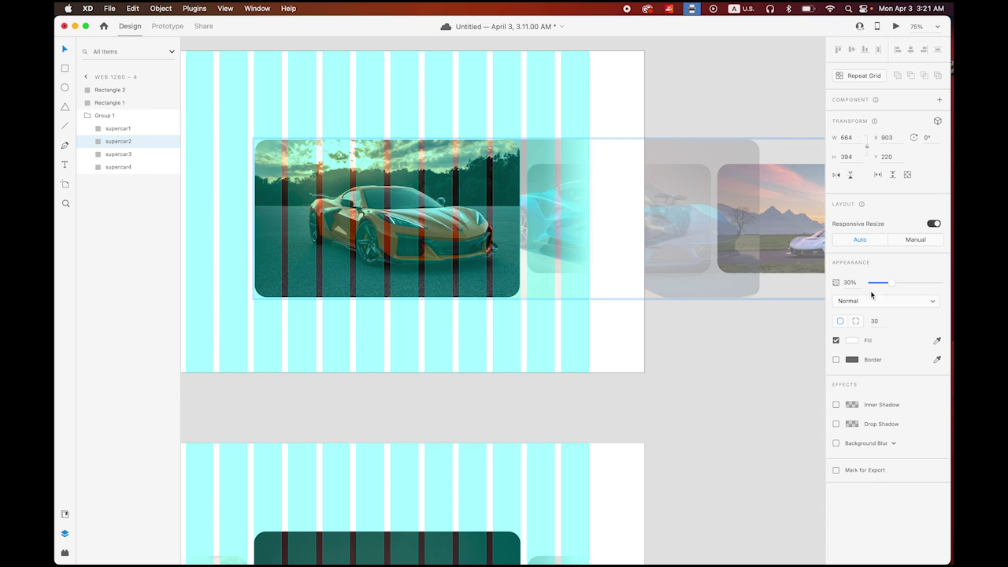
pyautogui.moveTo(760, 140); pyautogui.dragTo(716, 157)
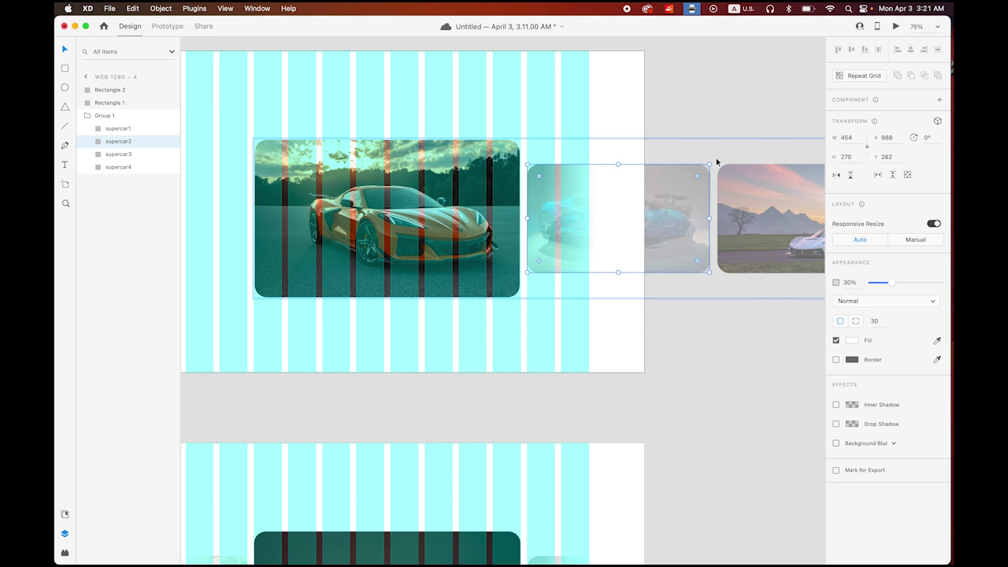
# Set the supercar3 card's opacity to 100% and move it right of the supercar2 card to X 1460, Y 281
pyautogui.click(106, 154)
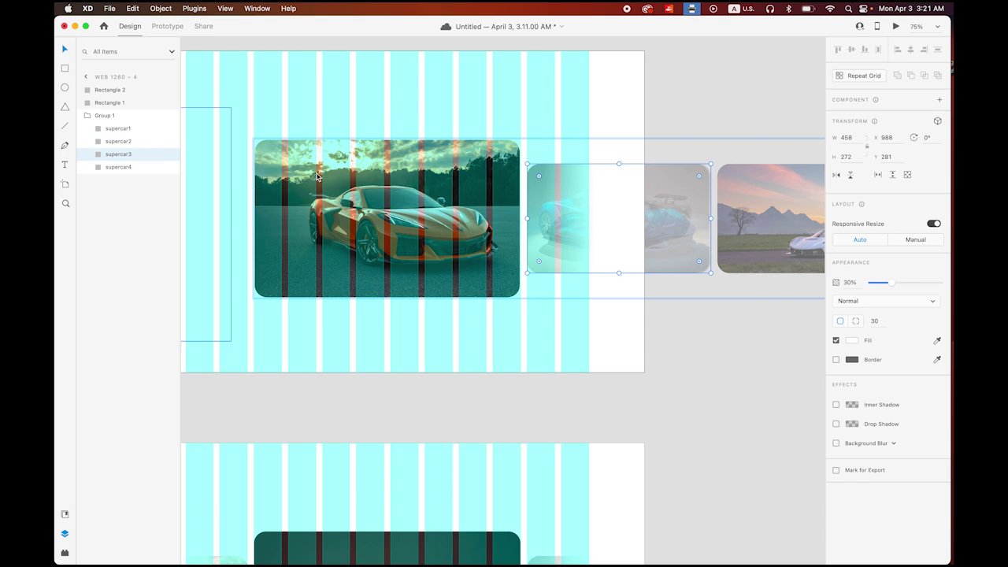
pyautogui.moveTo(675, 227); pyautogui.dragTo(676, 227)
pyautogui.moveTo(890, 281); pyautogui.dragTo(937, 282)
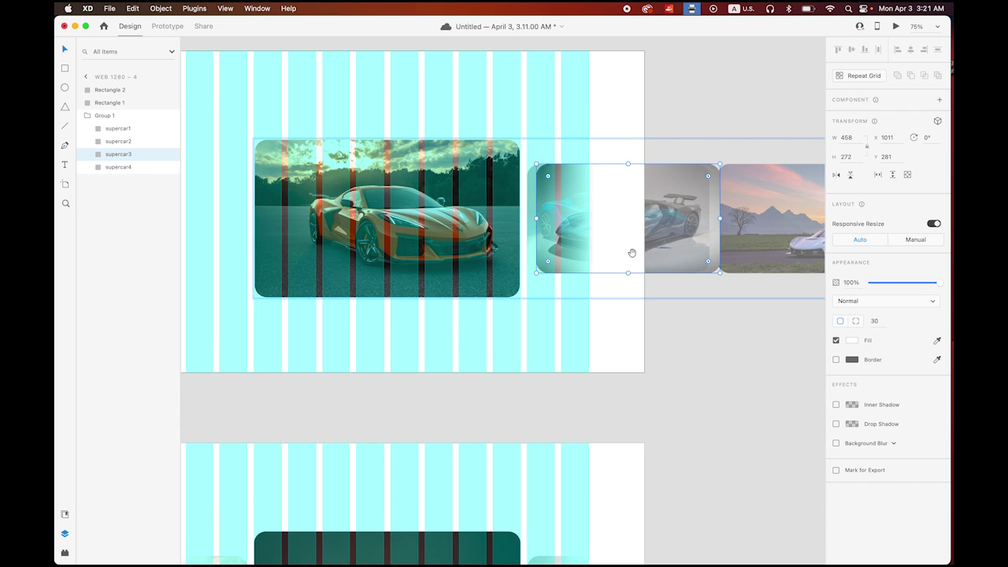
pyautogui.moveTo(632, 252); pyautogui.dragTo(396, 256)
pyautogui.moveTo(477, 253); pyautogui.dragTo(659, 257)
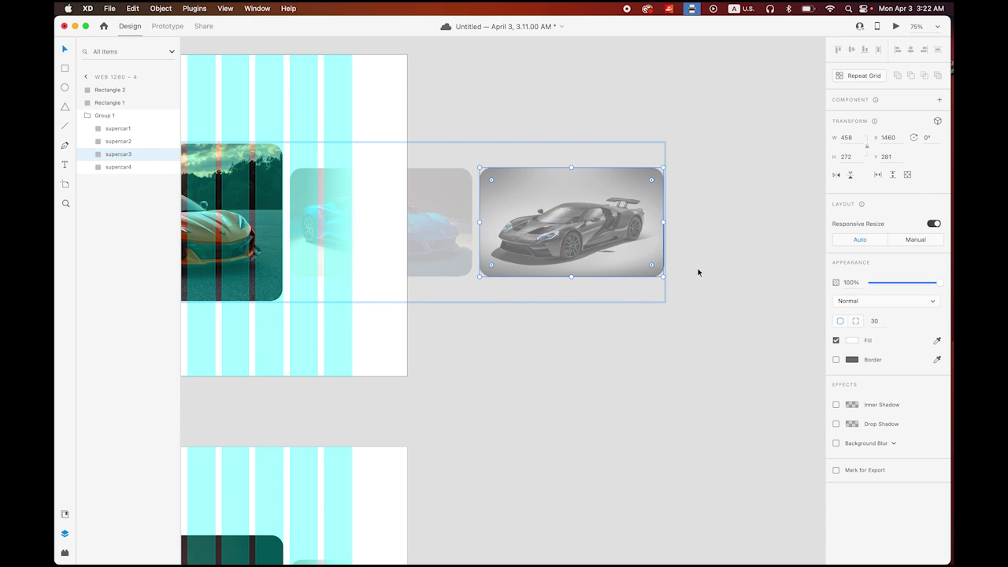
# Move the supercar4 card out from behind the supercar3 card, rightward to X 1936 at Y 281
pyautogui.click(128, 170)
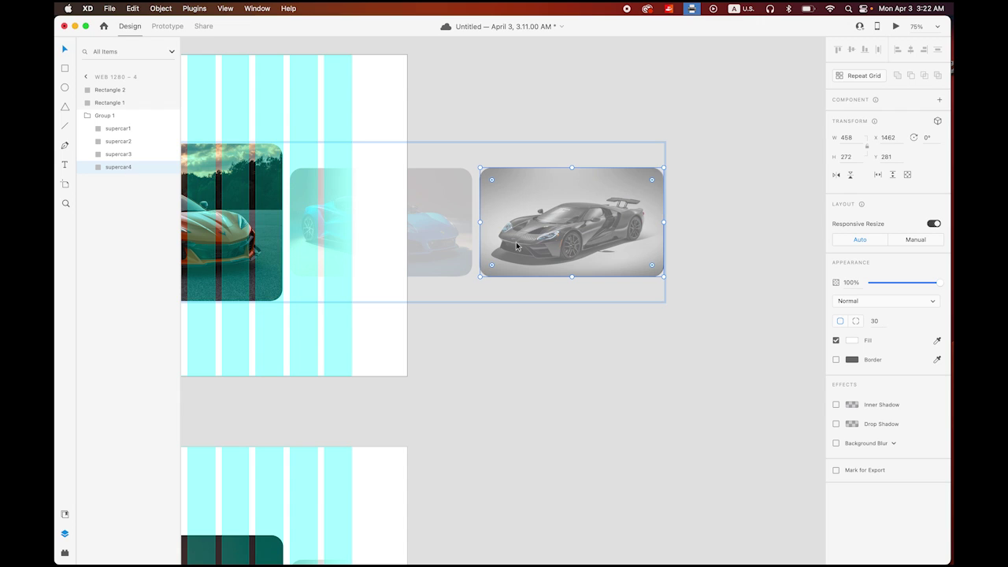
pyautogui.press('Right')
pyautogui.press('Right')
pyautogui.press('Right')
pyautogui.press('Right')
pyautogui.press('Right')
pyautogui.press('Right')
pyautogui.press('Right')
pyautogui.press('Right')
pyautogui.press('Right')
pyautogui.press('Right')
pyautogui.press('Right')
pyautogui.press('Right')
pyautogui.press('Right')
pyautogui.press('Right')
pyautogui.press('Right')
pyautogui.press('Right')
pyautogui.press('Right')
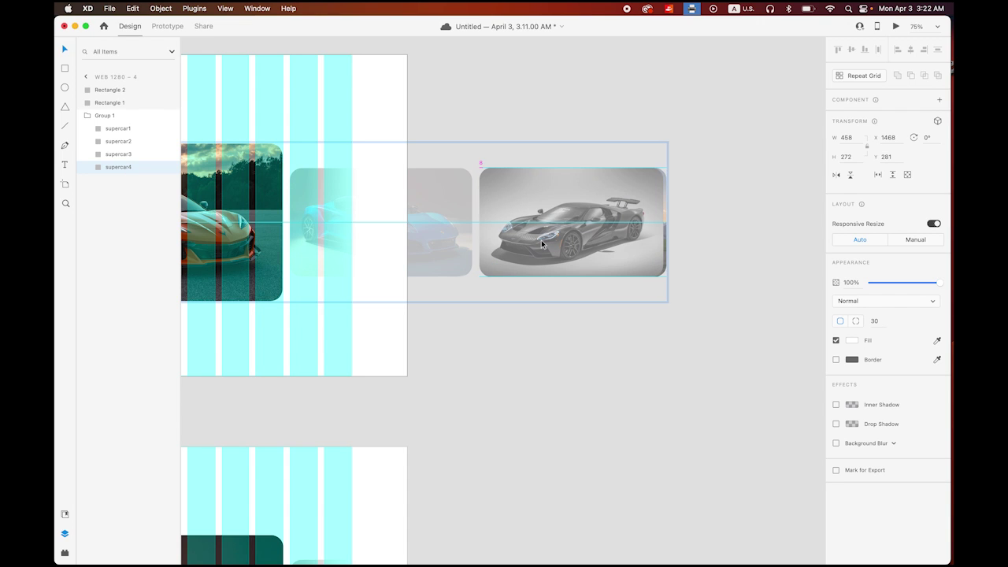
pyautogui.press('Right')
pyautogui.press('Right')
pyautogui.press('Right')
pyautogui.press('Right')
pyautogui.press('Right')
pyautogui.press('Right')
pyautogui.press('Right')
pyautogui.press('Right')
pyautogui.press('Right')
pyautogui.press('Right')
pyautogui.press('Right')
pyautogui.press('Right')
pyautogui.press('Right')
pyautogui.press('Right')
pyautogui.press('Right')
pyautogui.press('Right')
pyautogui.press('Right')
pyautogui.press('Right')
pyautogui.press('Right')
pyautogui.press('Right')
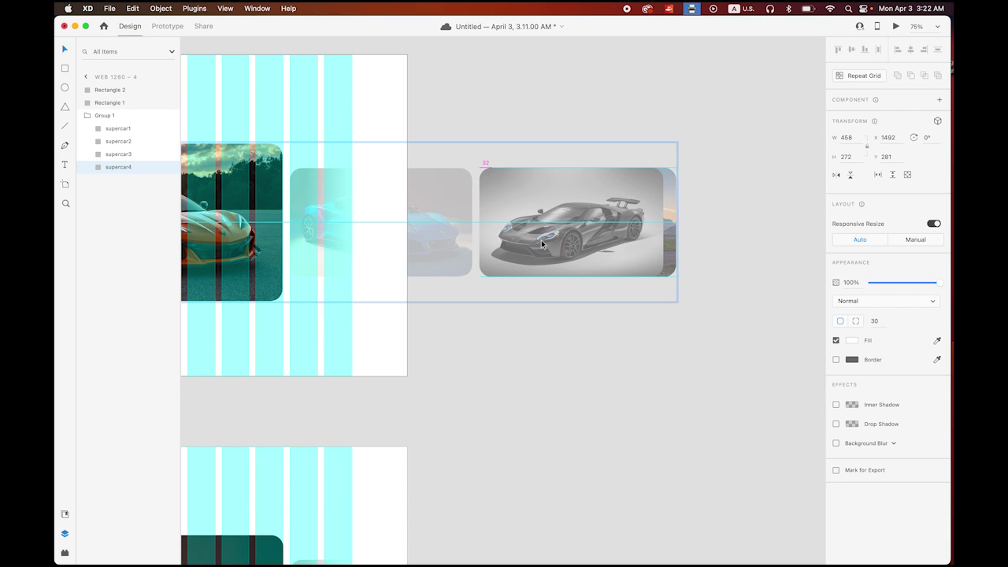
pyautogui.press('Right')
pyautogui.press('Right')
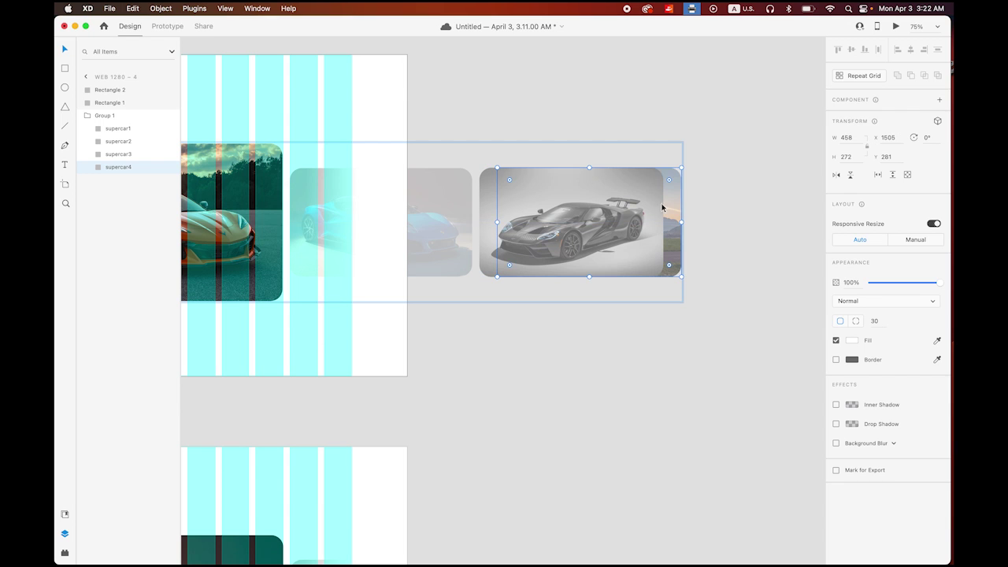
pyautogui.moveTo(672, 207); pyautogui.dragTo(812, 205)
pyautogui.moveTo(715, 205); pyautogui.dragTo(749, 198)
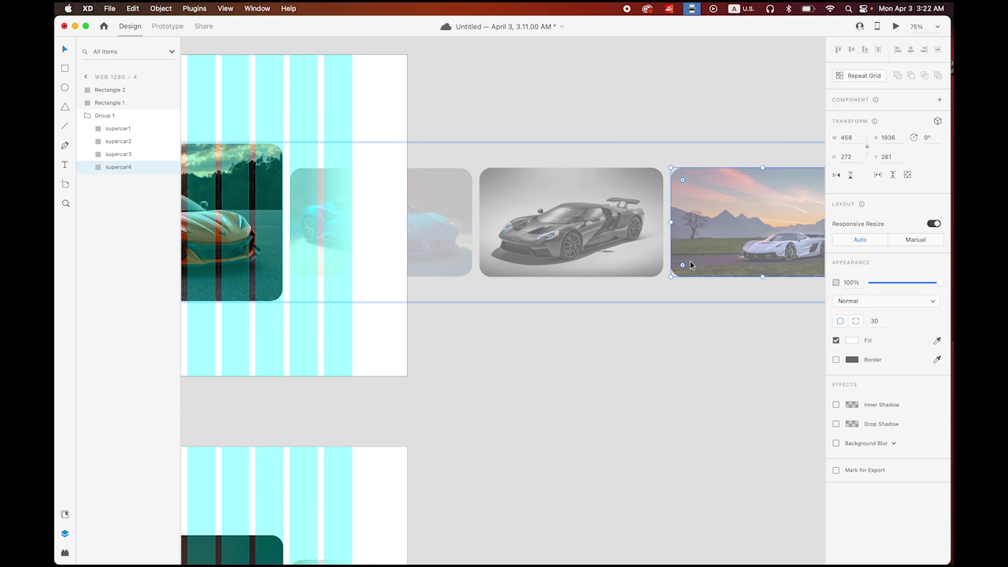
# Link the supercar2 card on Web 1280 – 4 to Web 1280 – 1 with a tap Auto-Animate, Ease In-Out easing and 0.3 s duration
pyautogui.scroll(5, 488, 322)
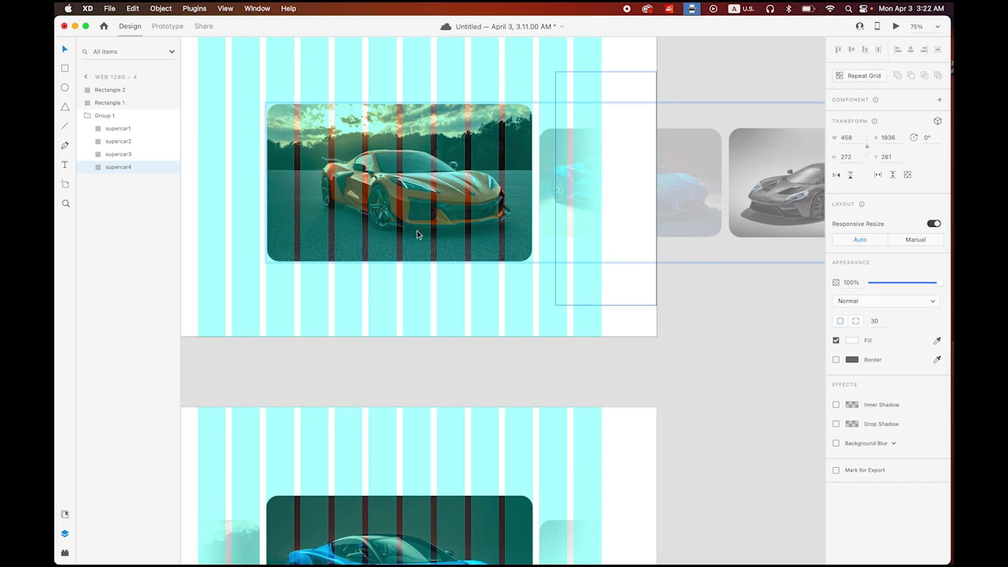
pyautogui.click(169, 26)
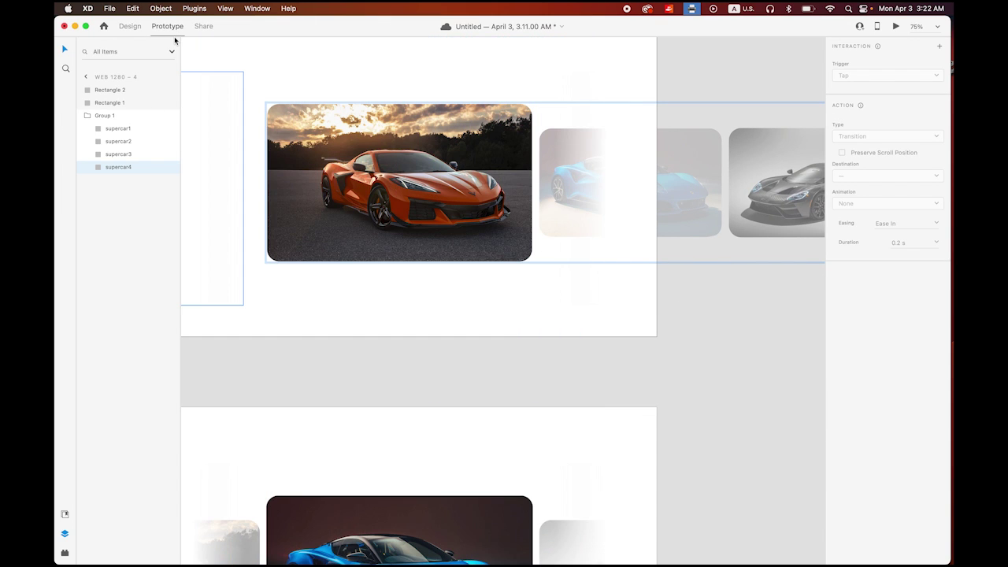
pyautogui.click(548, 200)
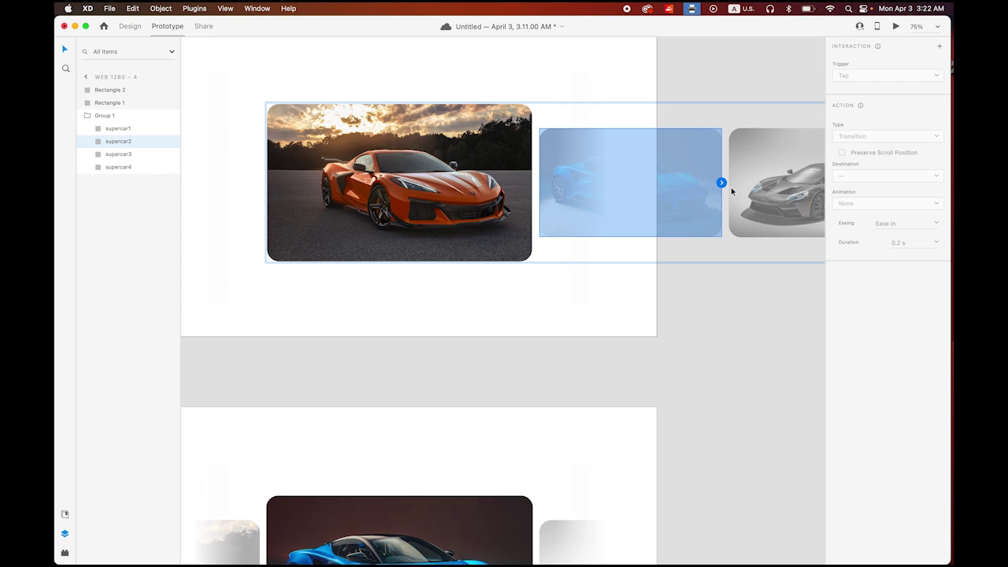
pyautogui.moveTo(704, 299); pyautogui.dragTo(457, 423)
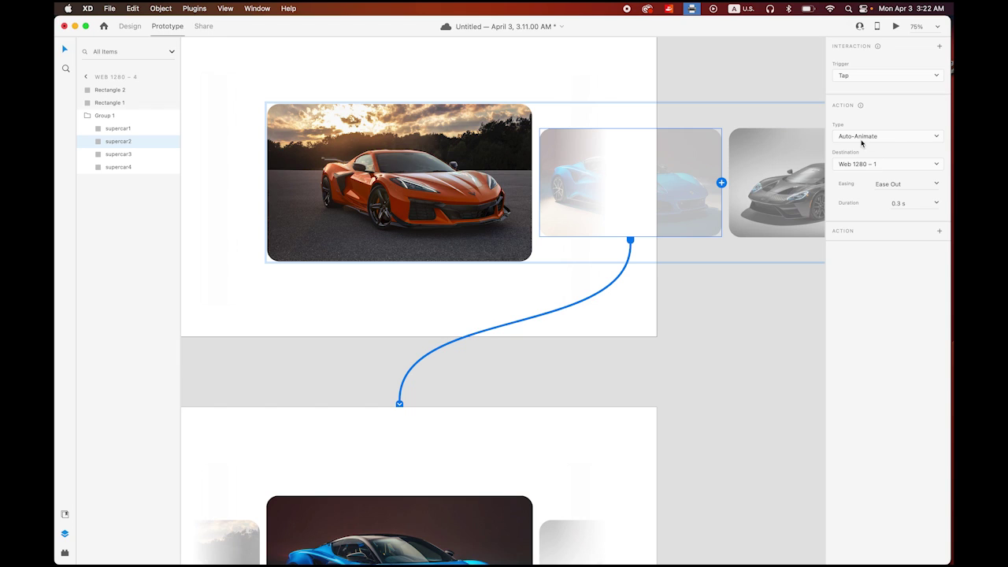
pyautogui.click(937, 184)
pyautogui.click(907, 223)
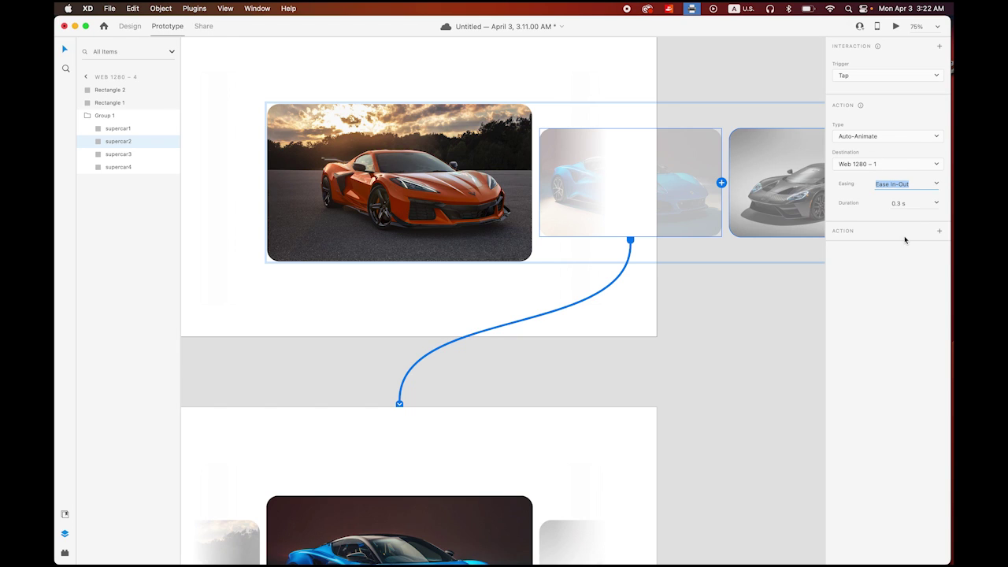
# Link the supercar1 card on Web 1280 – 1 to Web 1280 – 4 with a tap Auto-Animate, Ease Out easing and 0.3 s duration
pyautogui.moveTo(461, 441); pyautogui.dragTo(517, 345)
pyautogui.click(609, 359)
pyautogui.scroll(-3, 675, 371)
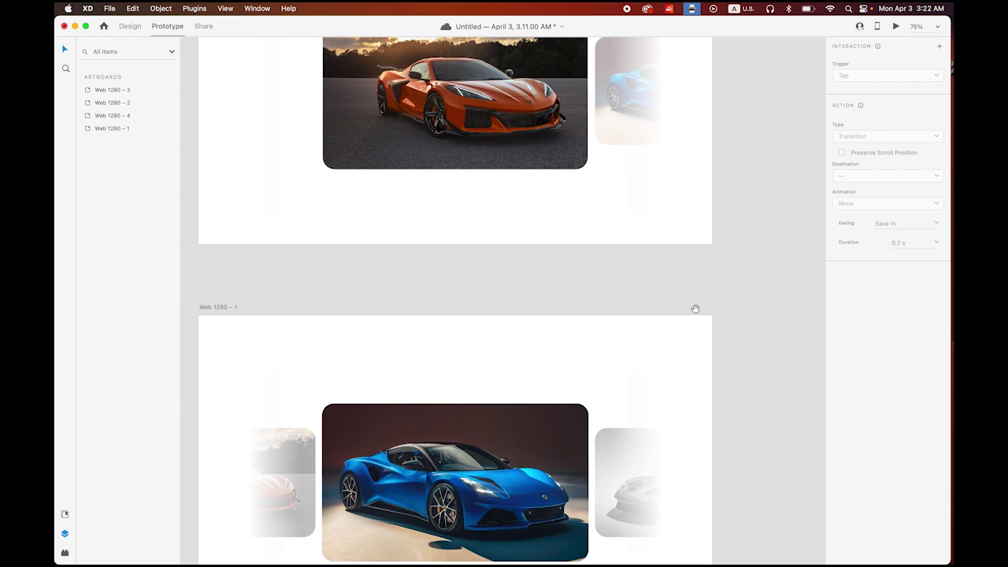
pyautogui.click(309, 463)
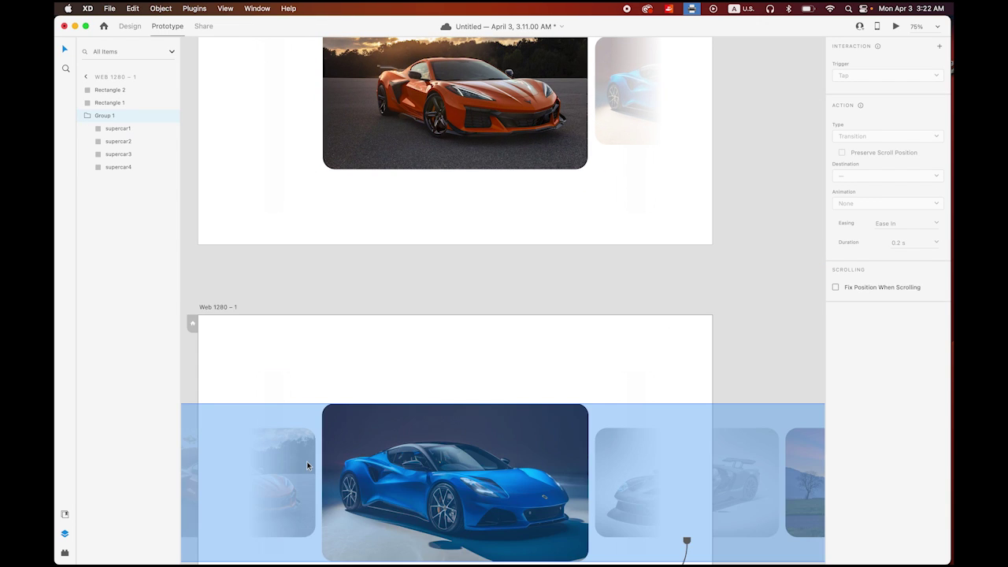
pyautogui.doubleClick(309, 463)
pyautogui.moveTo(316, 483); pyautogui.dragTo(430, 208)
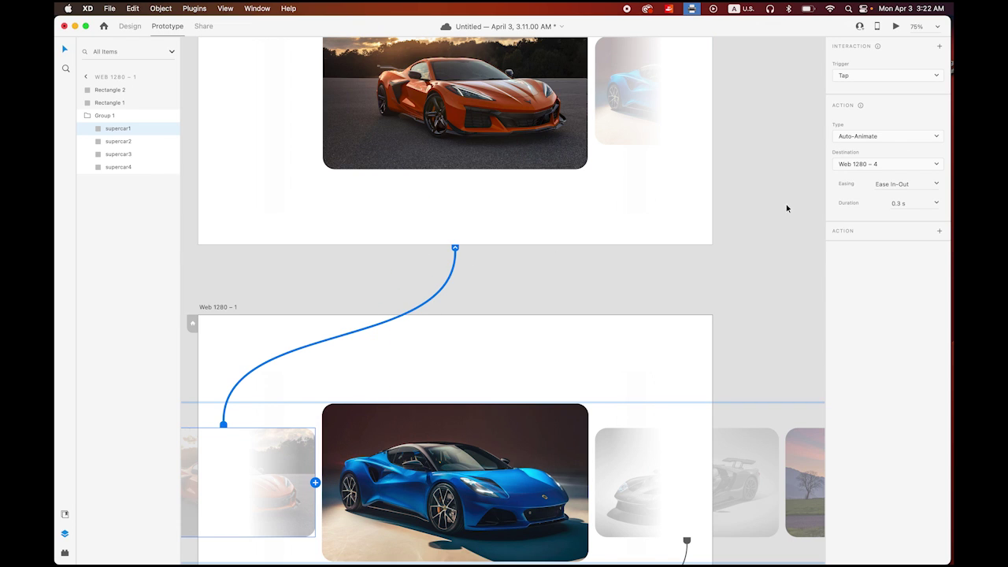
pyautogui.click(937, 185)
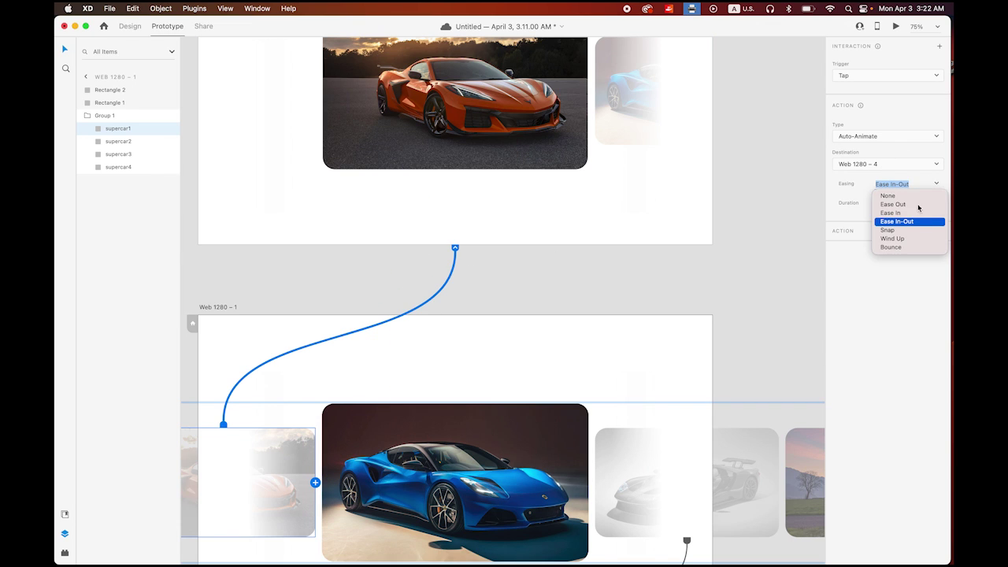
pyautogui.click(900, 206)
pyautogui.click(777, 223)
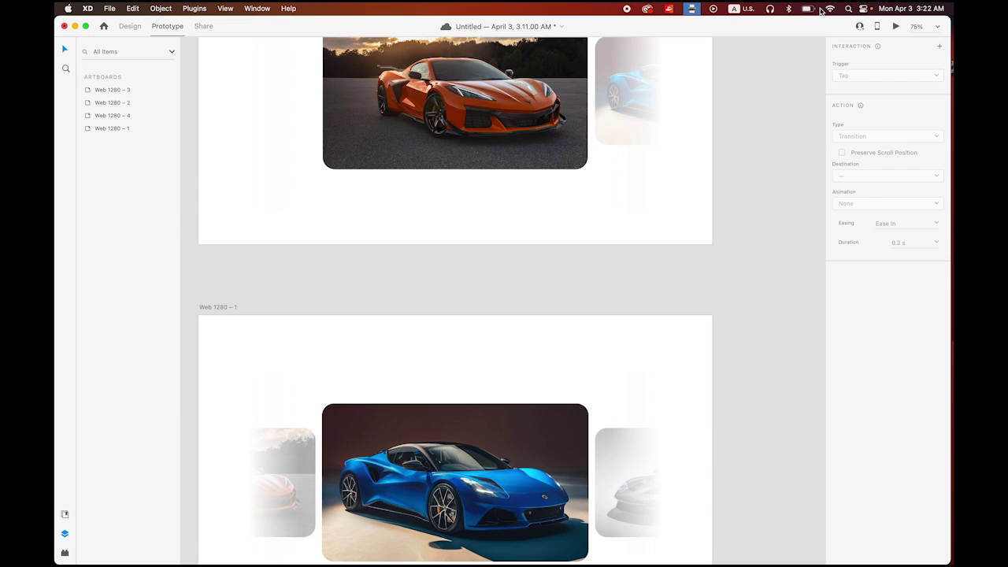
# Preview the prototype and test the carousel by tapping the side cards forward, back to the orange car, and forward to the grey car
pyautogui.click(895, 27)
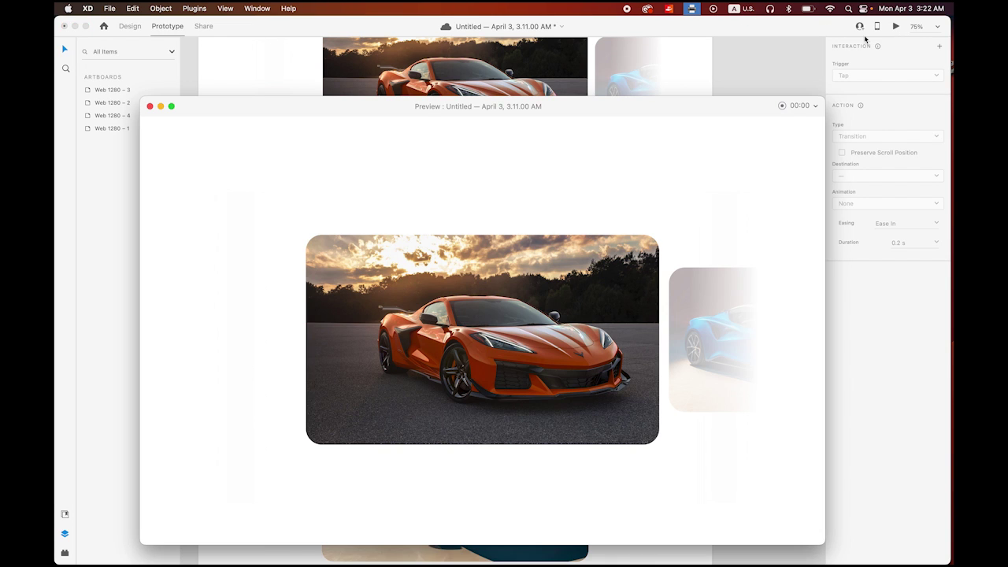
pyautogui.click(695, 351)
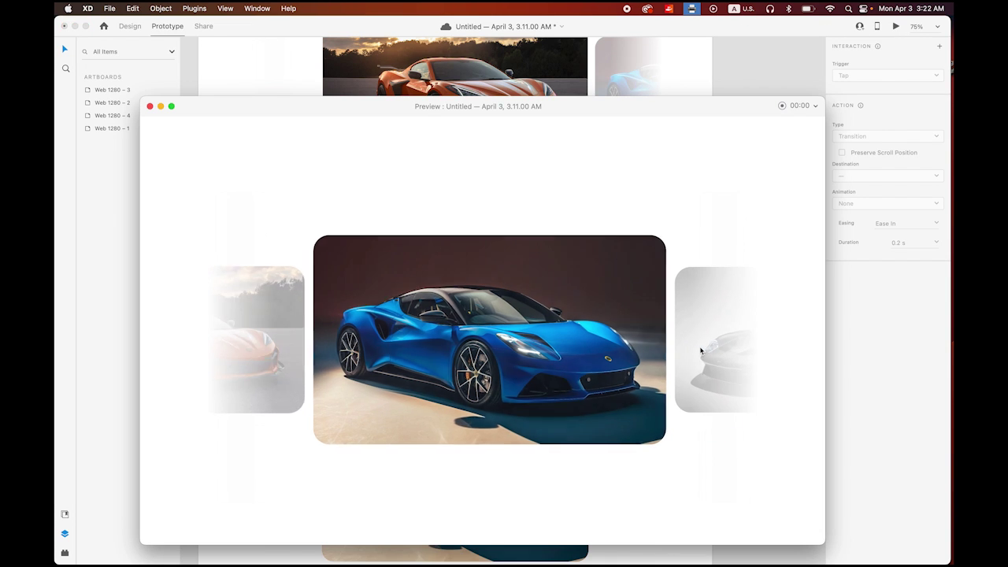
pyautogui.click(263, 348)
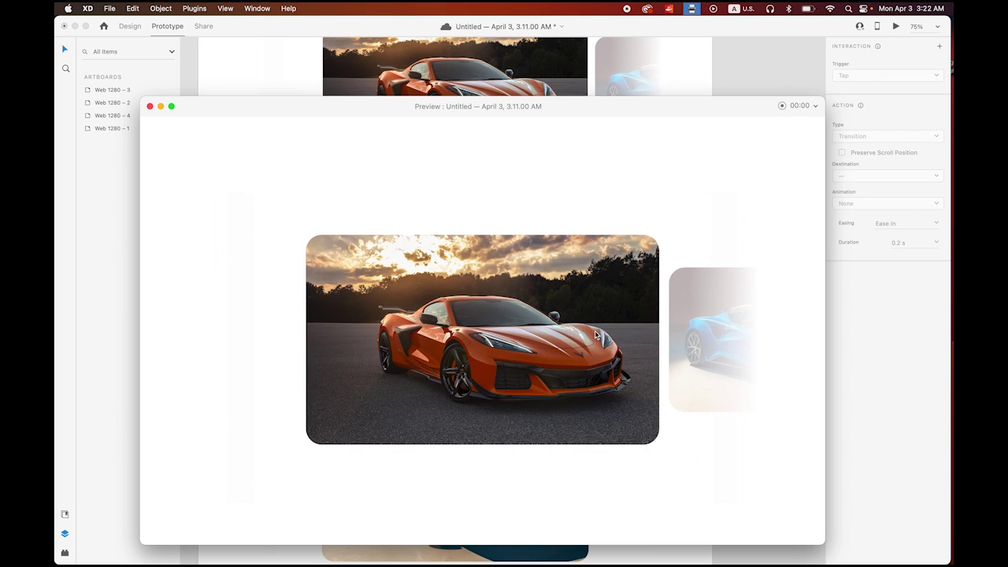
pyautogui.click(696, 330)
pyautogui.click(713, 339)
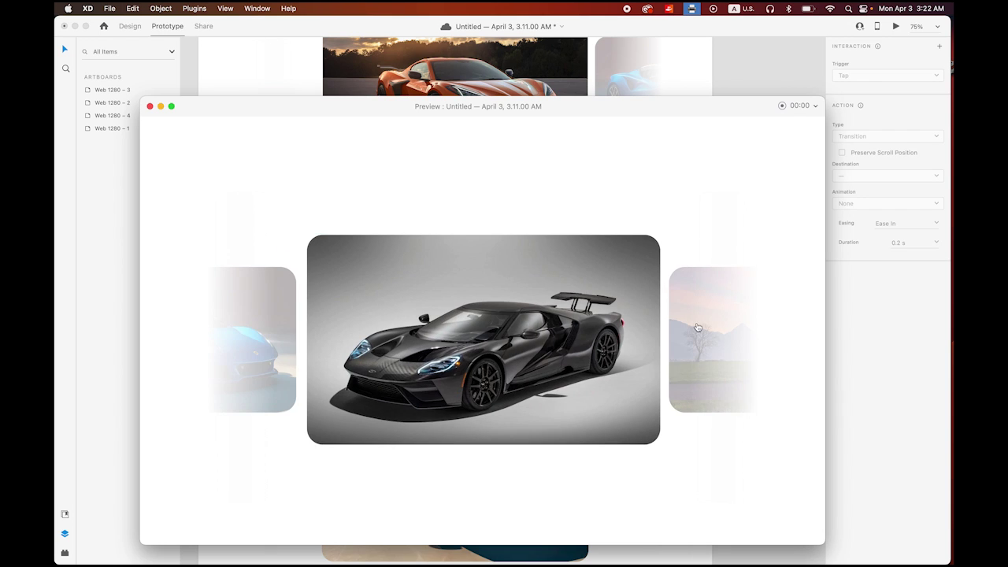
# Test the car image carousel in the preview by moving forward and back through its slides using the side images
pyautogui.click(693, 329)
pyautogui.click(284, 370)
pyautogui.click(265, 367)
pyautogui.click(252, 359)
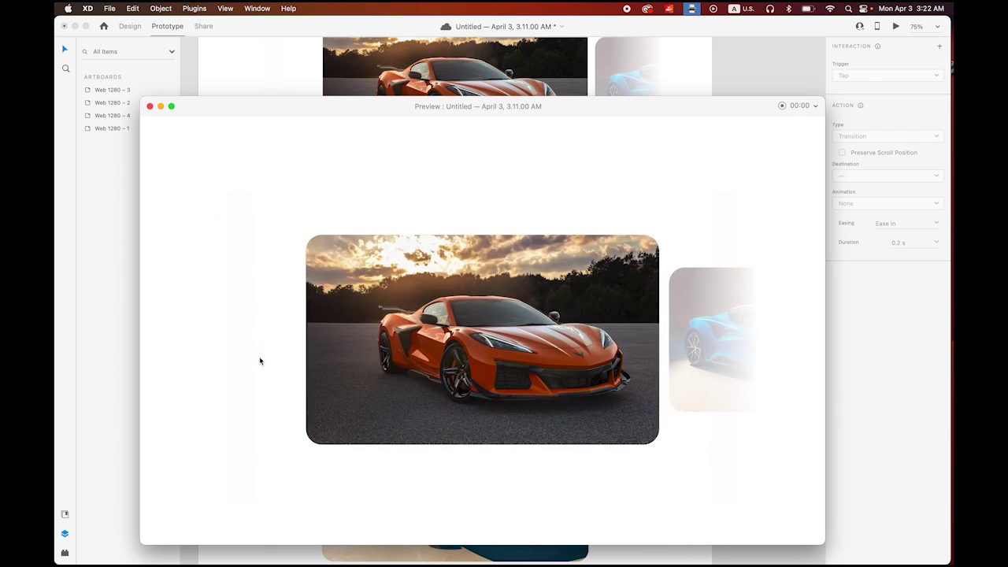
pyautogui.click(693, 351)
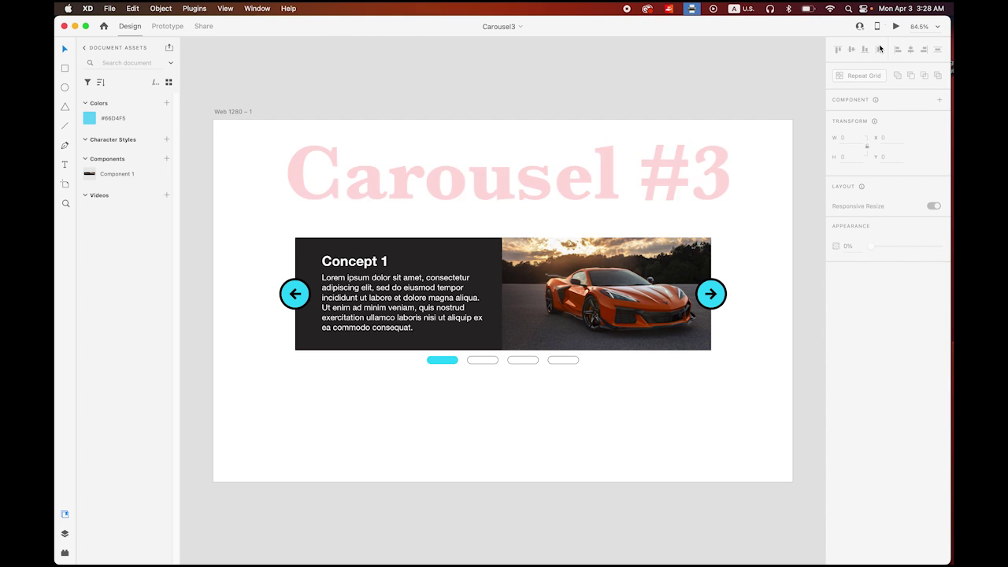
# Preview the Carousel3 prototype and step through its slides to the end and back using the arrow buttons
pyautogui.click(897, 27)
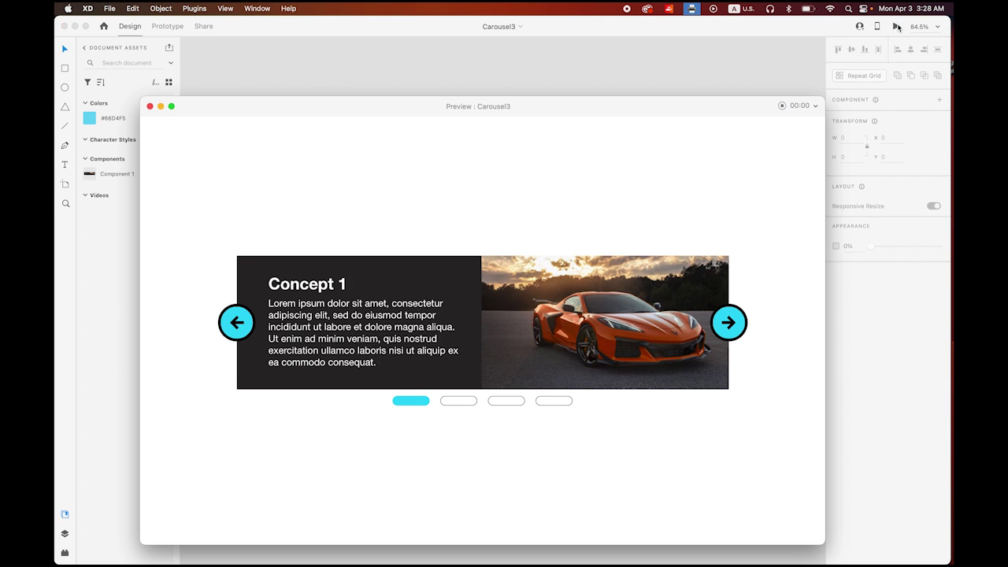
pyautogui.click(729, 322)
pyautogui.click(729, 323)
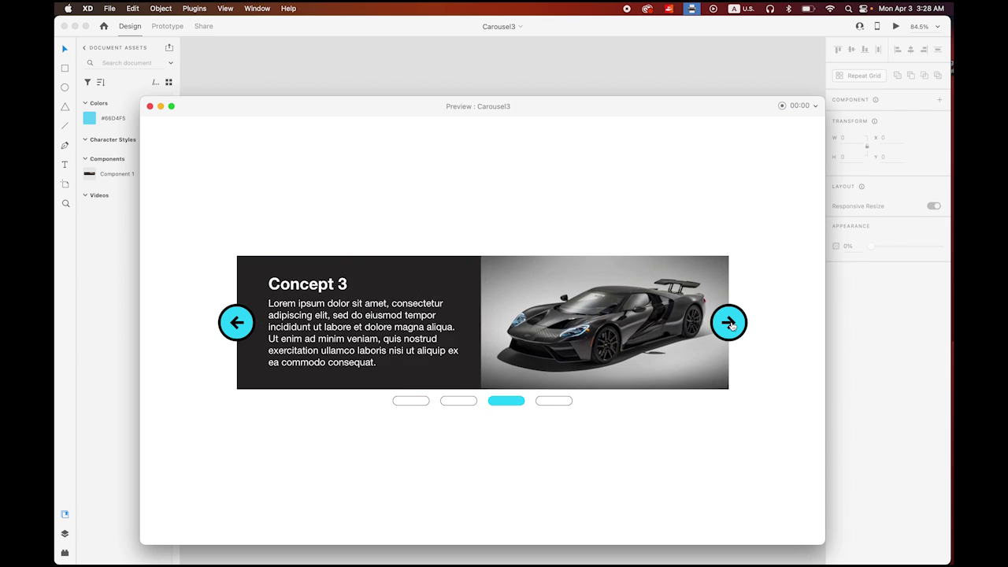
pyautogui.click(729, 323)
pyautogui.click(231, 324)
pyautogui.click(231, 325)
pyautogui.click(232, 325)
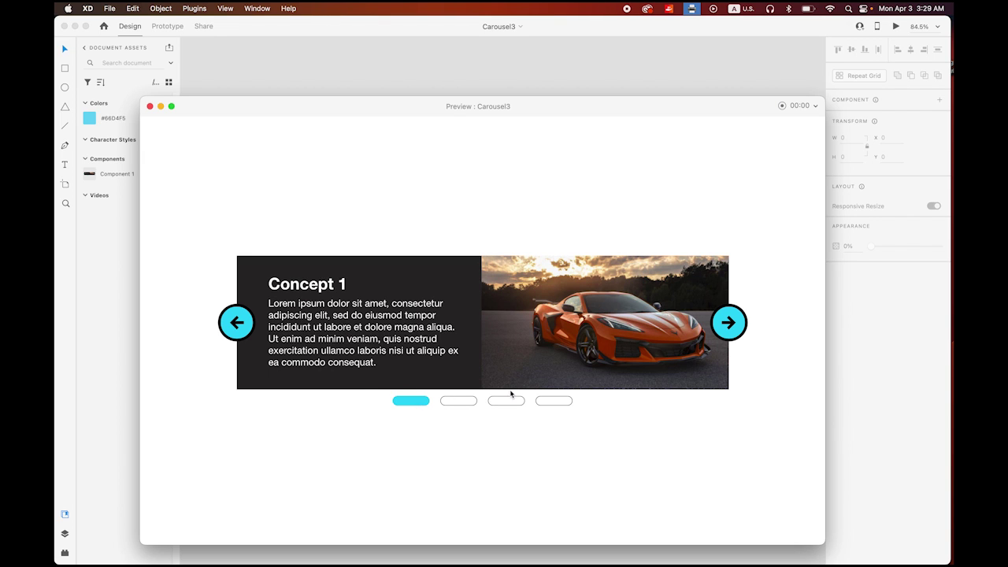
# Test the slide indicators below the carousel and its forward arrow, finishing by closing the preview
pyautogui.click(562, 404)
pyautogui.click(451, 404)
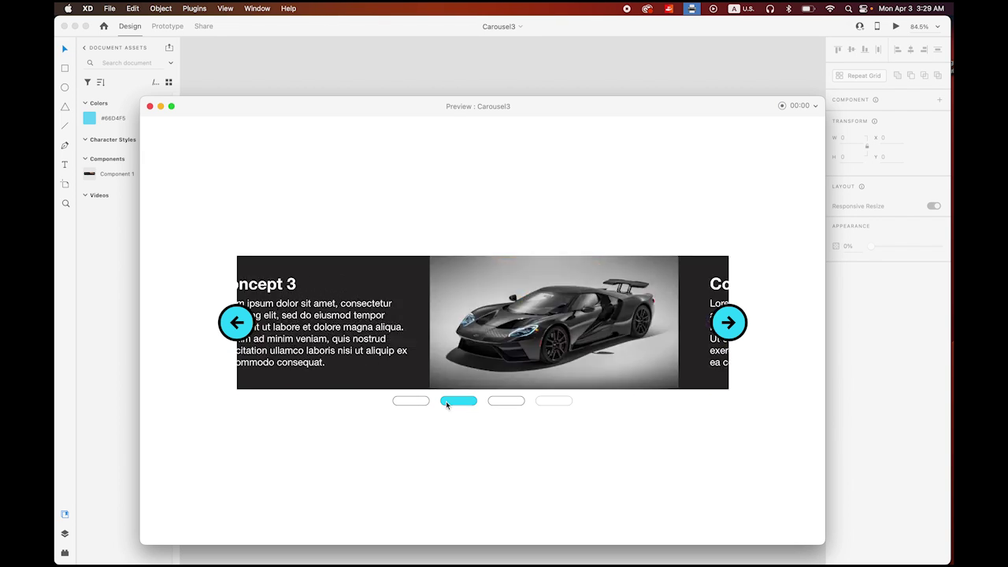
pyautogui.click(508, 404)
pyautogui.click(458, 401)
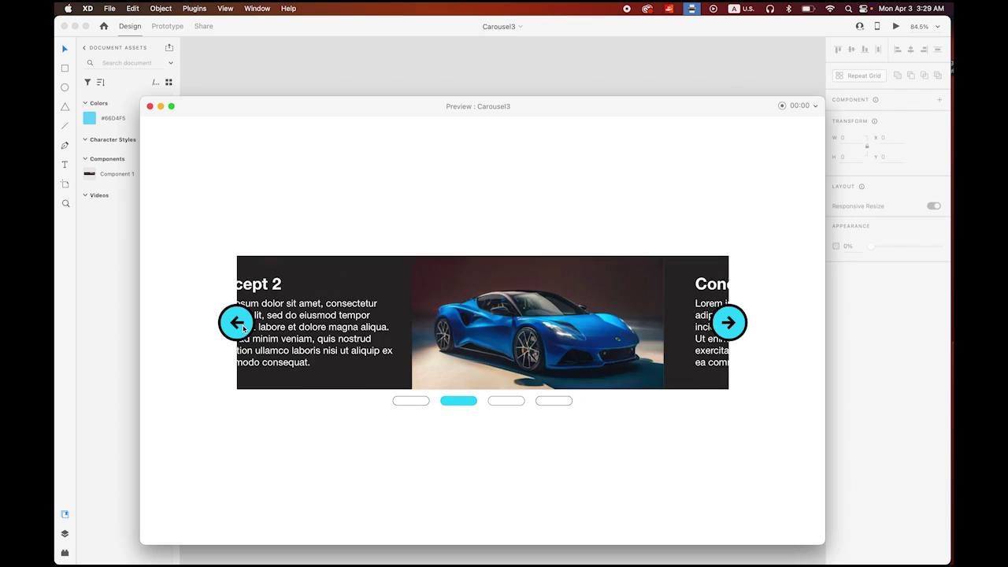
pyautogui.click(411, 400)
pyautogui.click(726, 327)
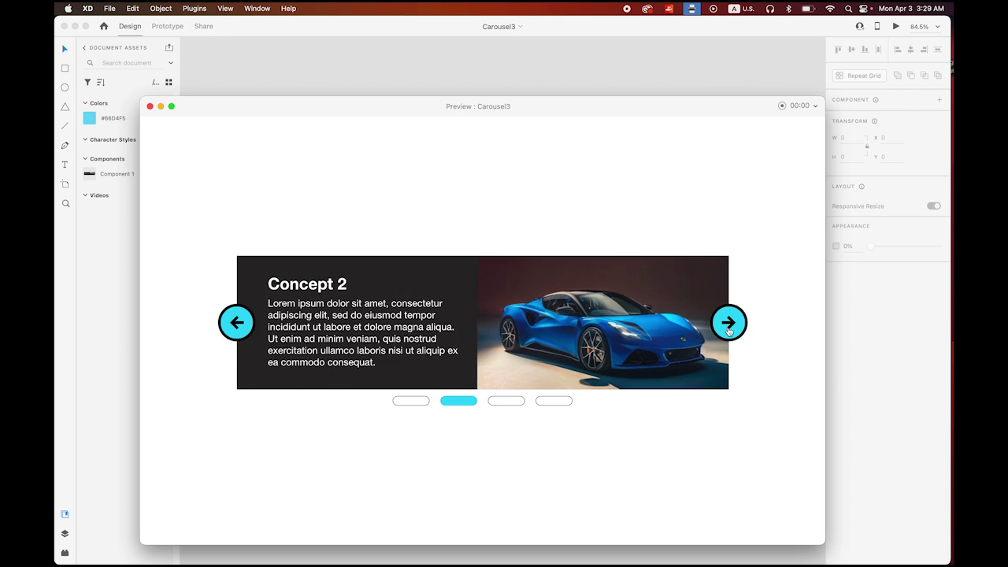
pyautogui.click(726, 327)
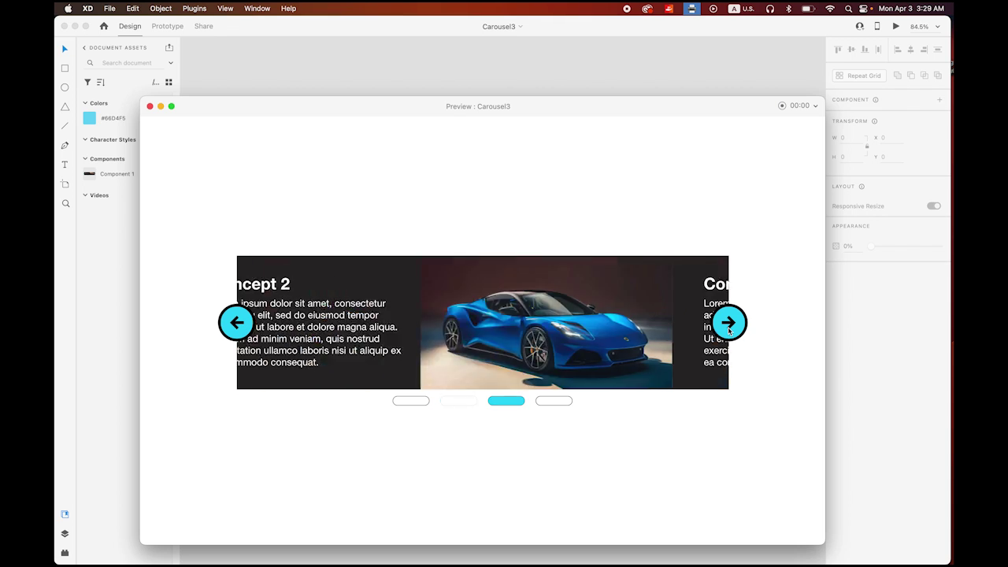
pyautogui.click(150, 106)
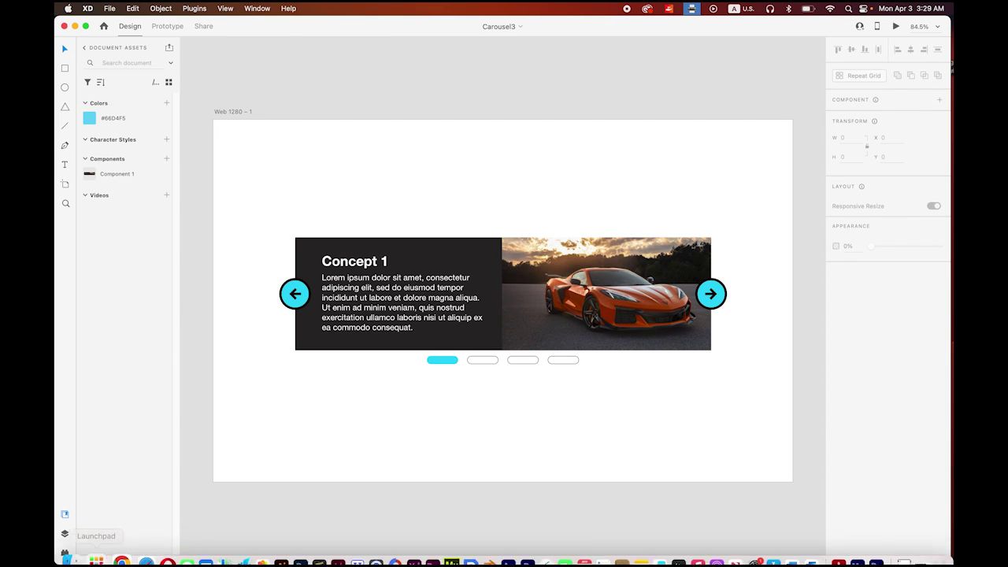
# Check the image files in the Carousel 3 folder and create a new document with a Web 1280 artboard
pyautogui.click(79, 551)
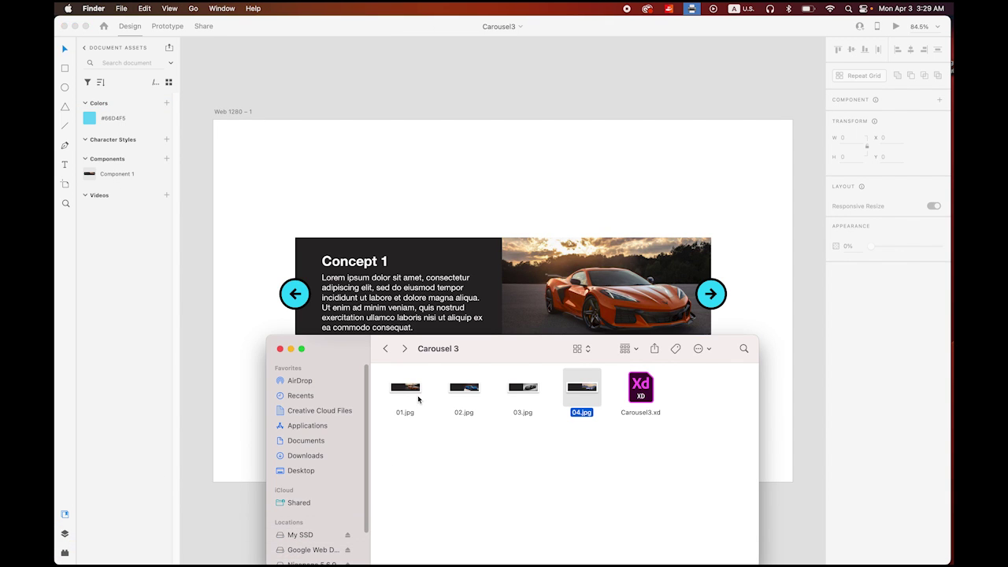
pyautogui.click(491, 116)
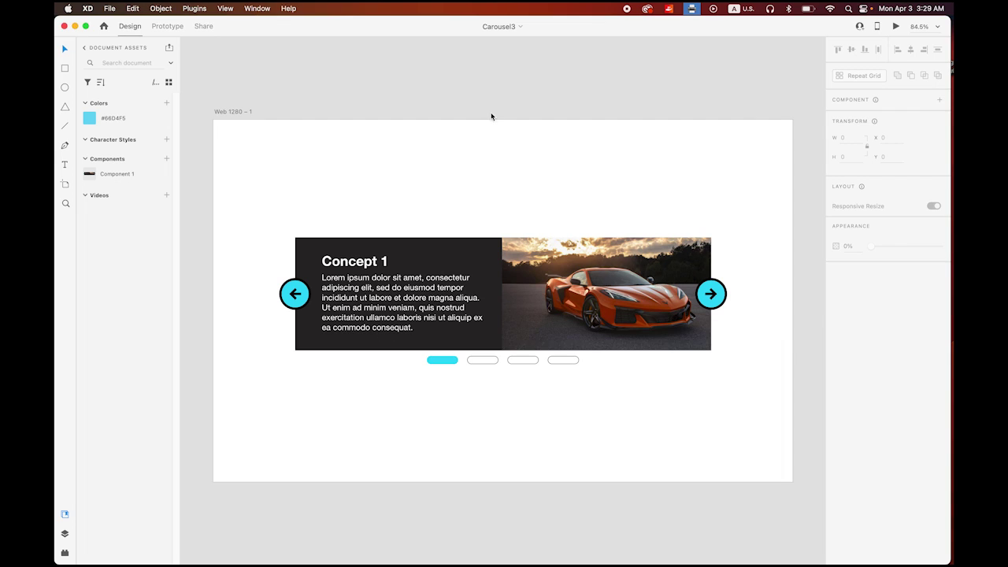
pyautogui.click(108, 9)
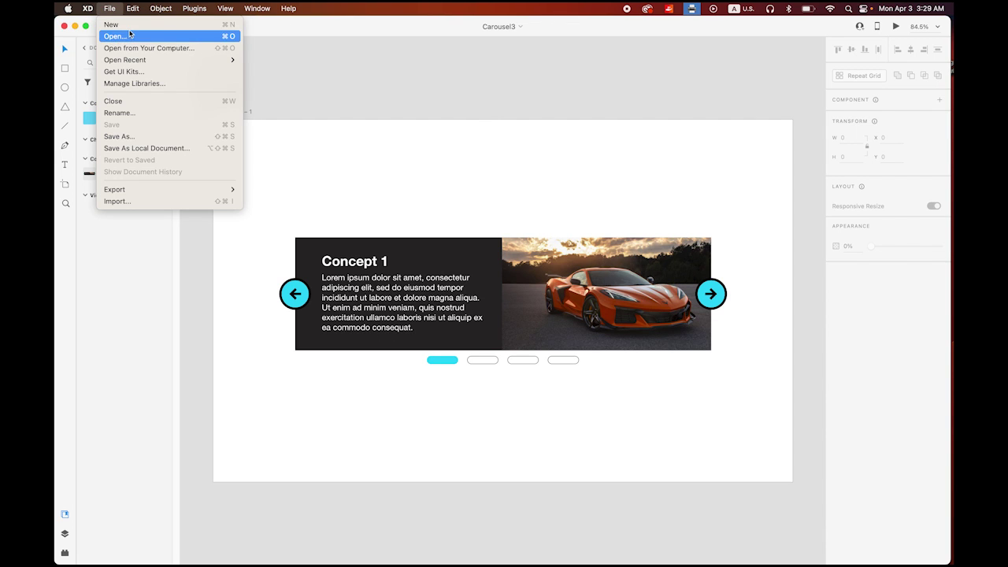
pyautogui.click(130, 29)
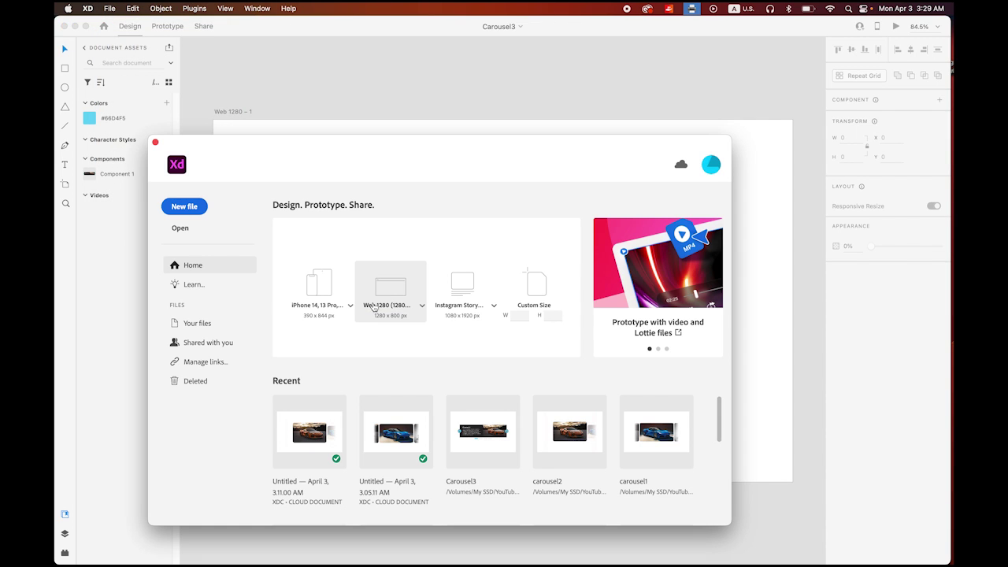
pyautogui.click(400, 292)
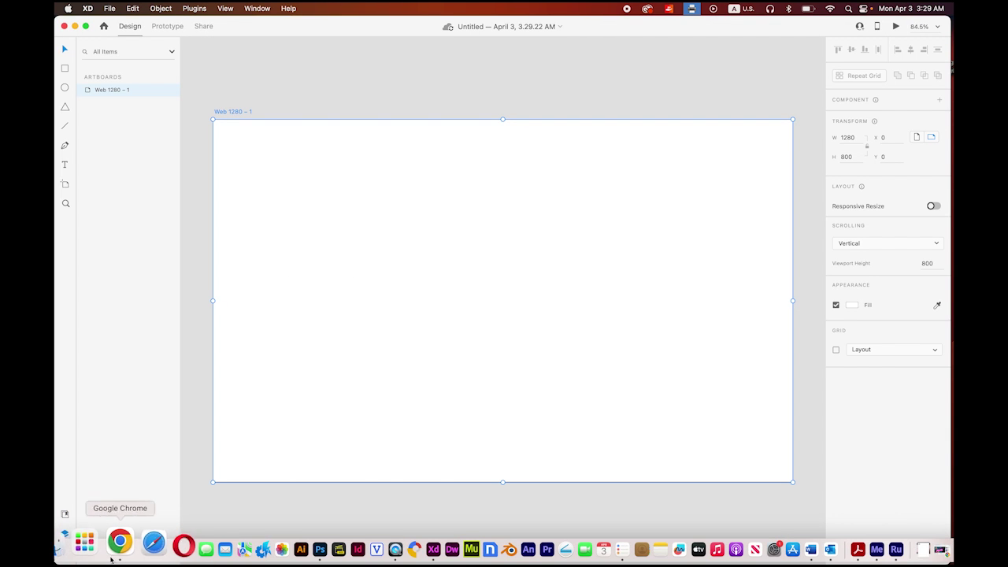
# Import 01.jpg from the Carousel 3 folder onto the artboard and place it at about X 213, Y 251
pyautogui.click(76, 544)
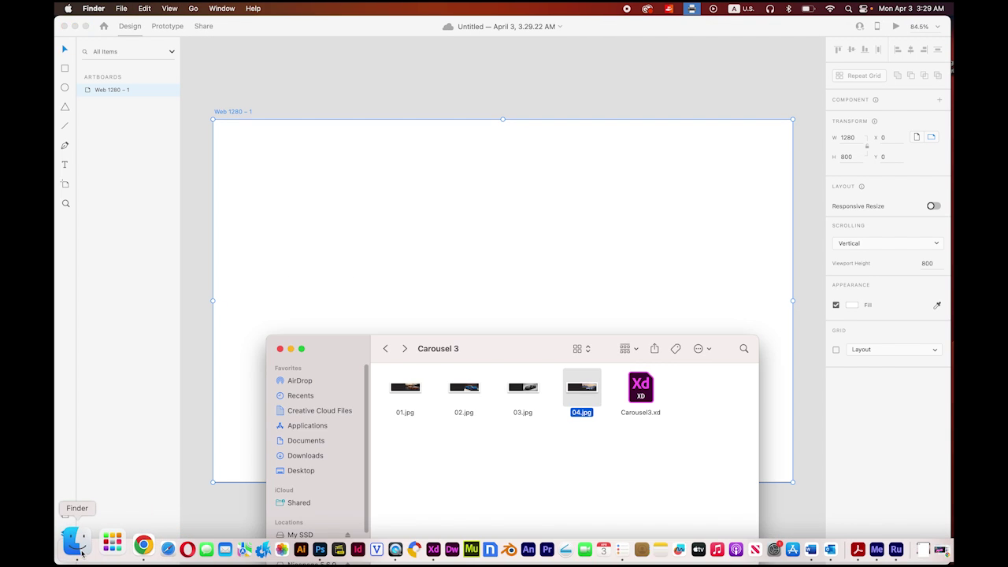
pyautogui.click(408, 389)
pyautogui.moveTo(409, 389); pyautogui.dragTo(448, 311)
pyautogui.click(547, 311)
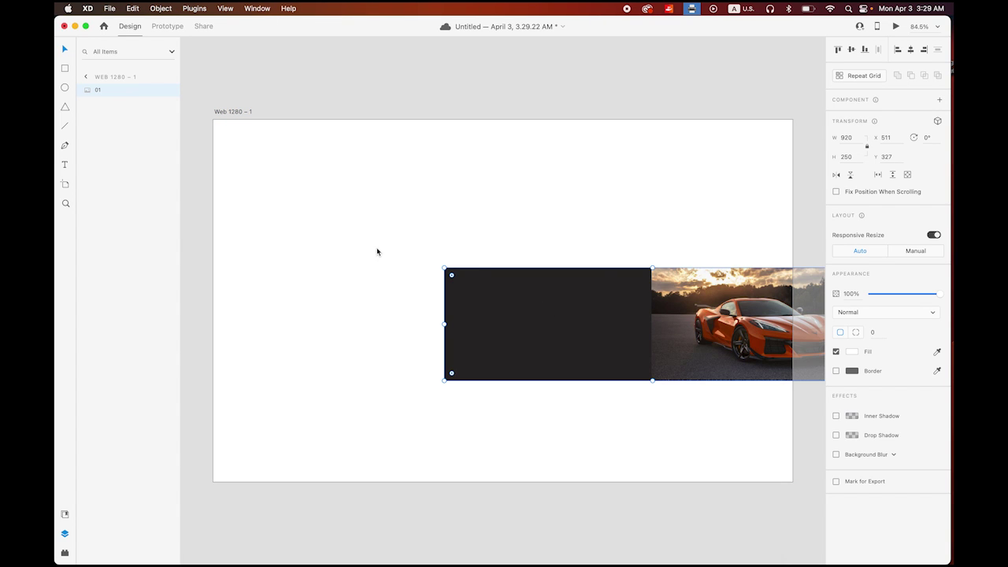
pyautogui.moveTo(594, 283); pyautogui.dragTo(462, 263)
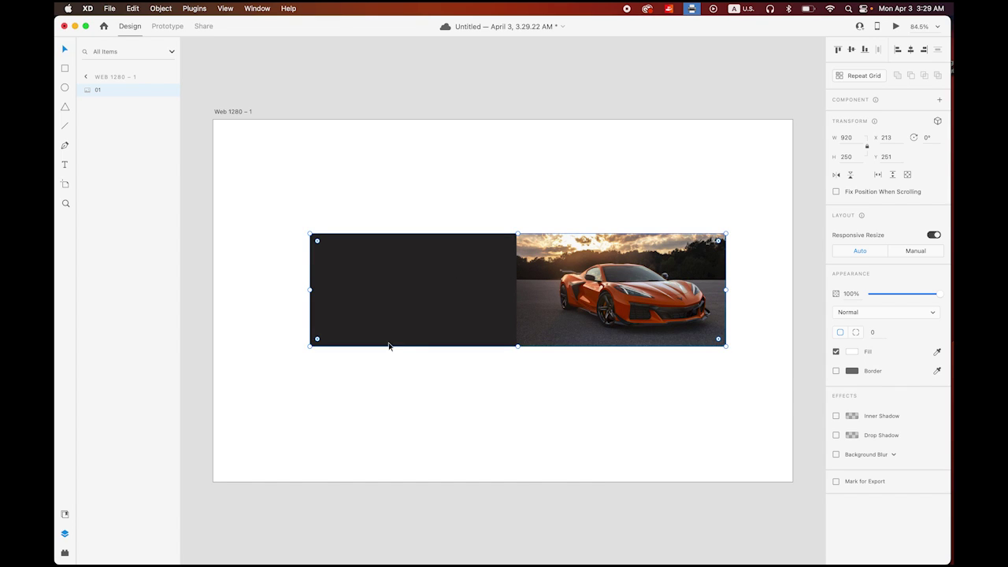
# Add the heading text "Concept 1" on the dark area of the imported banner
pyautogui.click(65, 168)
pyautogui.click(335, 258)
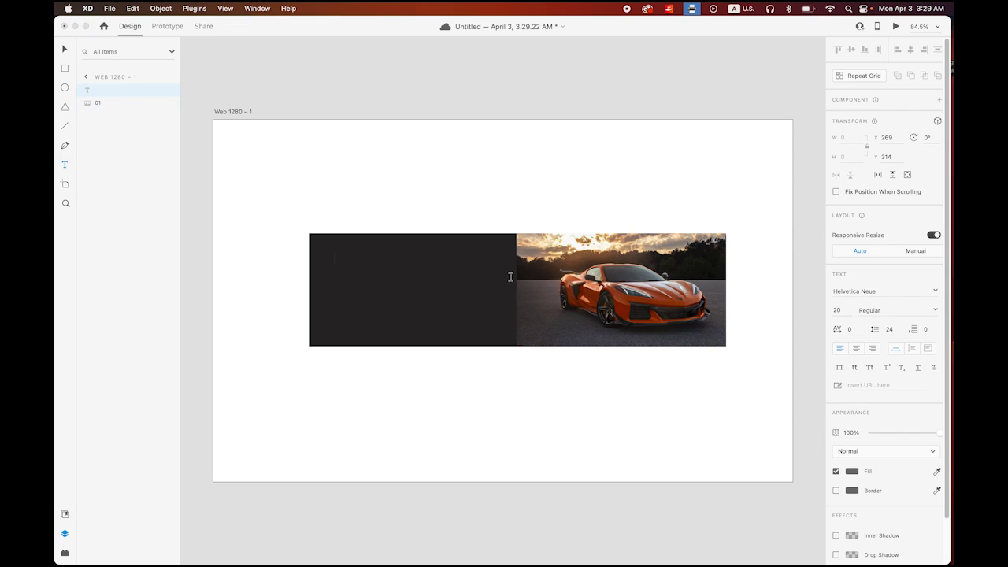
pyautogui.write('Concept 1')
pyautogui.press('Escape')
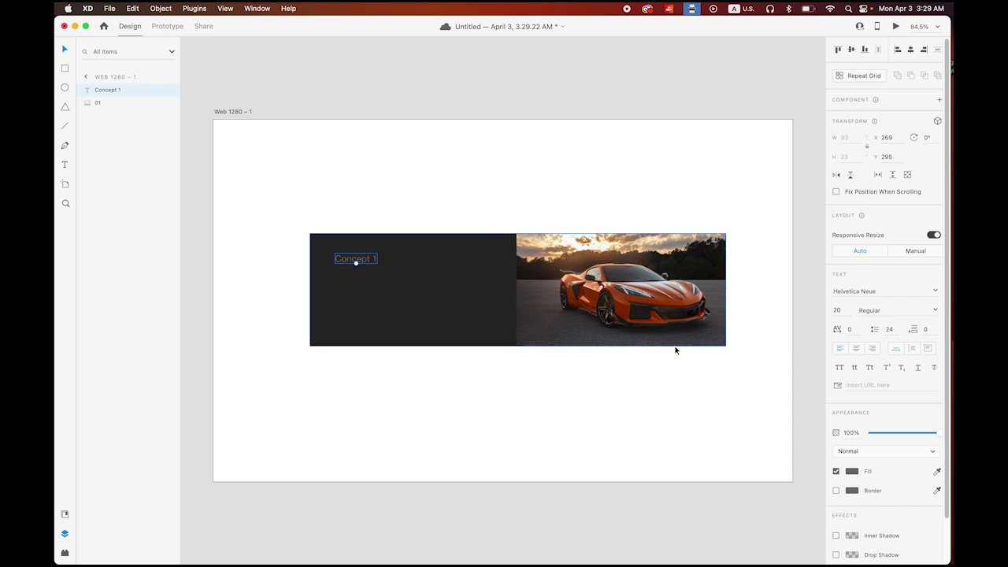
# Format the Concept 1 heading as white, Bold, size 30, and reposition it at about X 258, Y 283
pyautogui.click(852, 472)
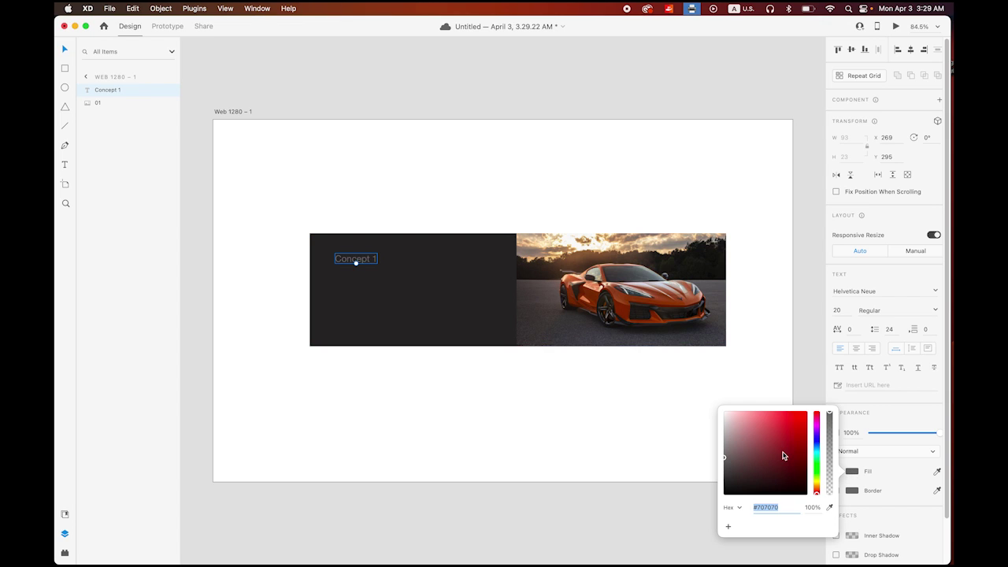
pyautogui.moveTo(753, 444); pyautogui.dragTo(696, 394)
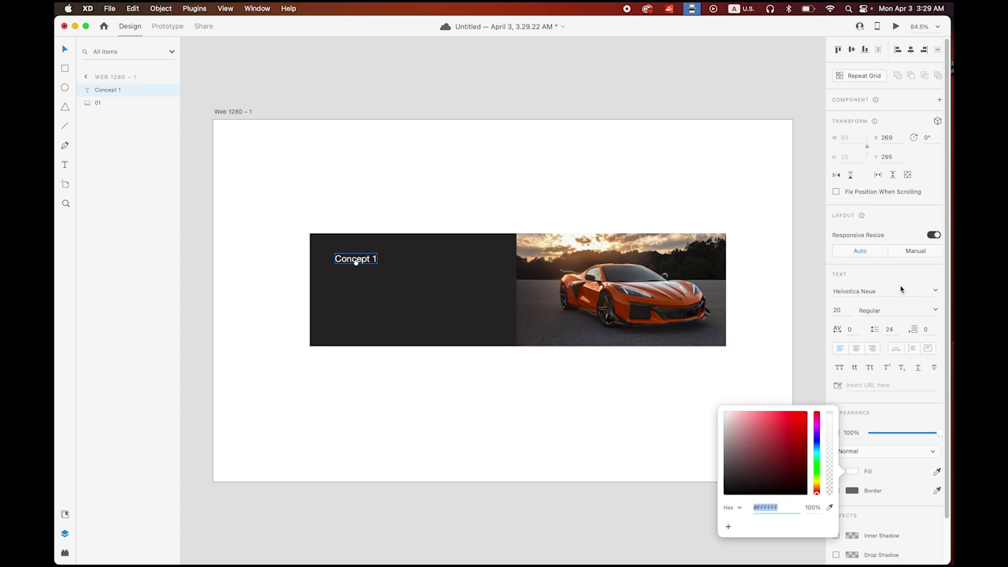
pyautogui.click(936, 309)
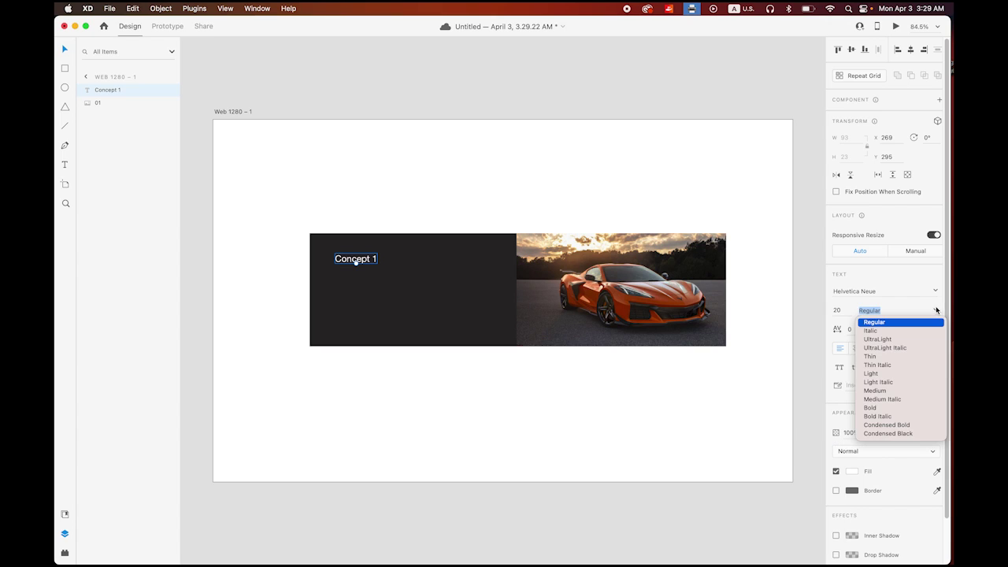
pyautogui.click(869, 408)
pyautogui.hotkey('shift', 'Tab')
pyautogui.write('30')
pyautogui.press('Return')
pyautogui.moveTo(389, 263); pyautogui.dragTo(385, 261)
pyautogui.click(392, 183)
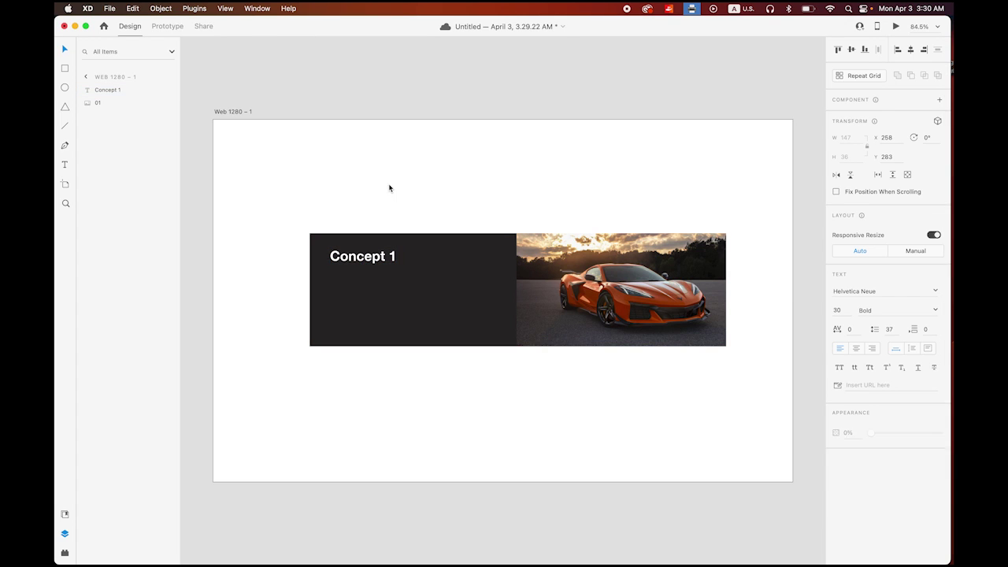
# Draw an area text box about 377 wide and 115 high below the heading, with text set to size 18 Regular
pyautogui.moveTo(253, 563)
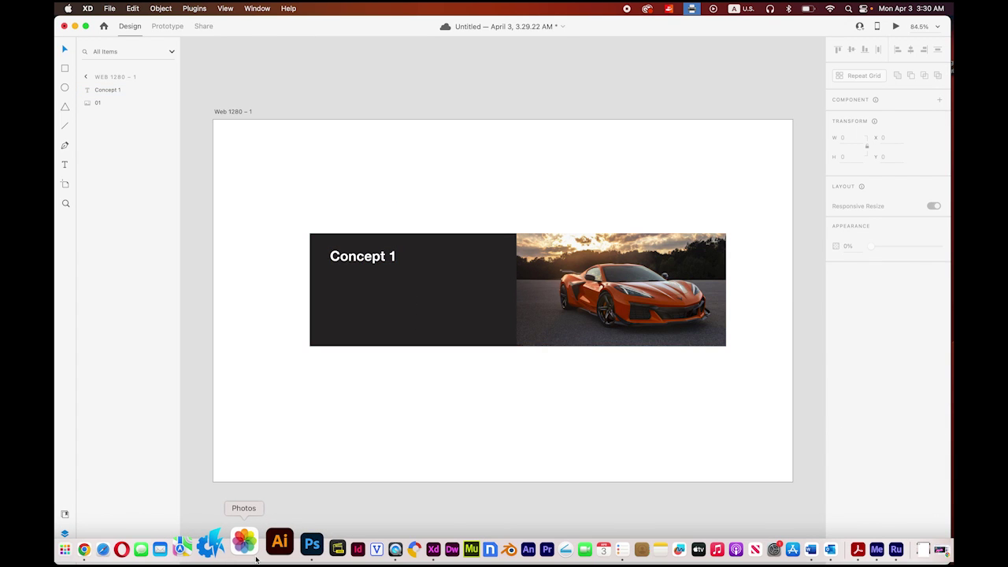
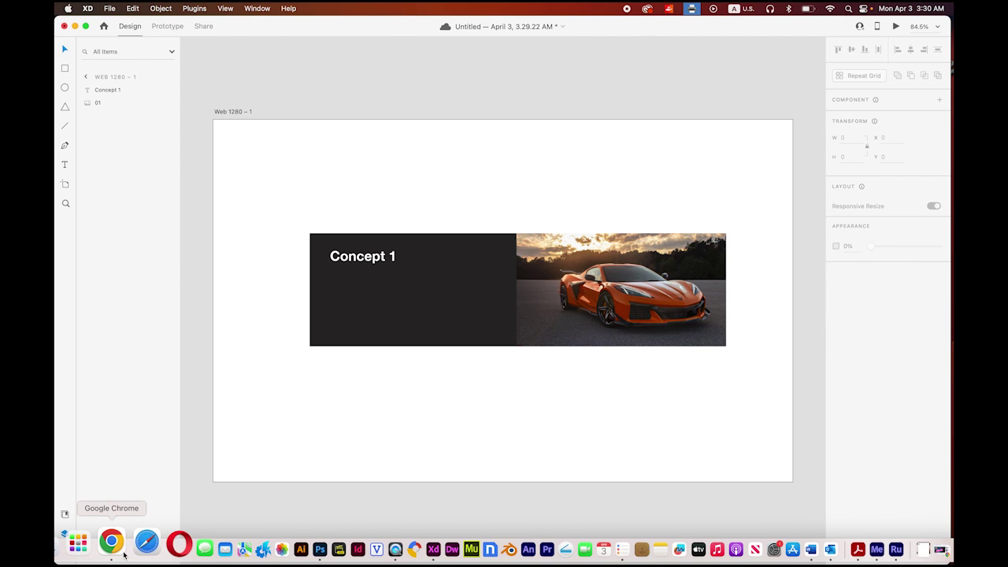
pyautogui.click(63, 164)
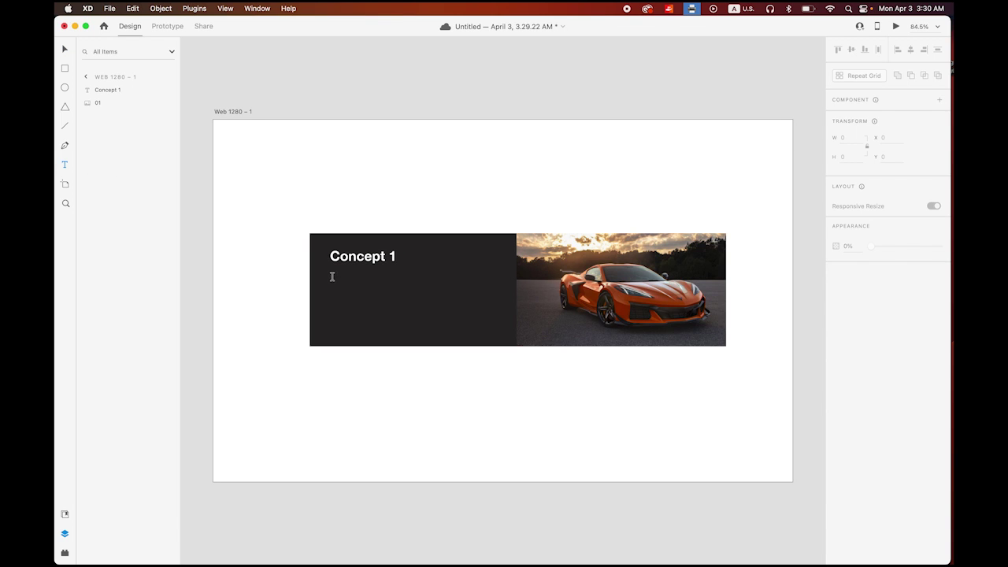
pyautogui.moveTo(332, 278); pyautogui.dragTo(503, 329)
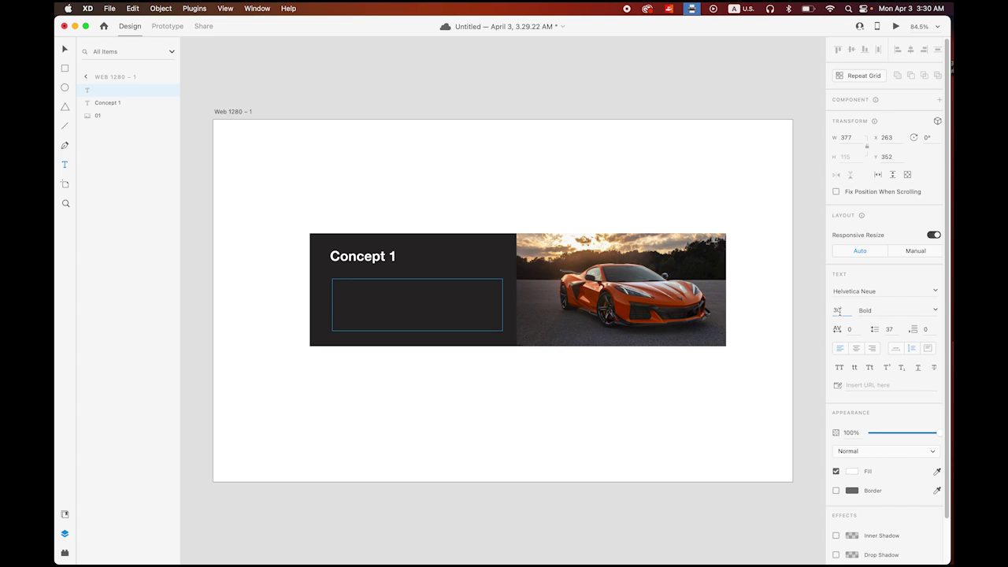
pyautogui.write('18')
pyautogui.click(935, 312)
pyautogui.click(882, 323)
# Copy the standard Lorem Ipsum passage from lipsum.com in Chrome and paste it into the text box in XD
pyautogui.click(113, 542)
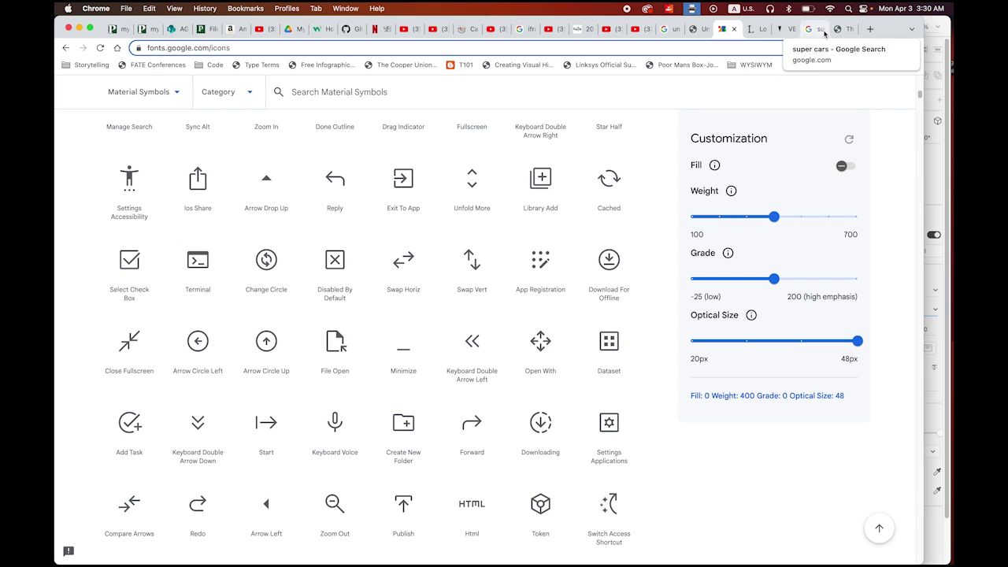
pyautogui.click(764, 32)
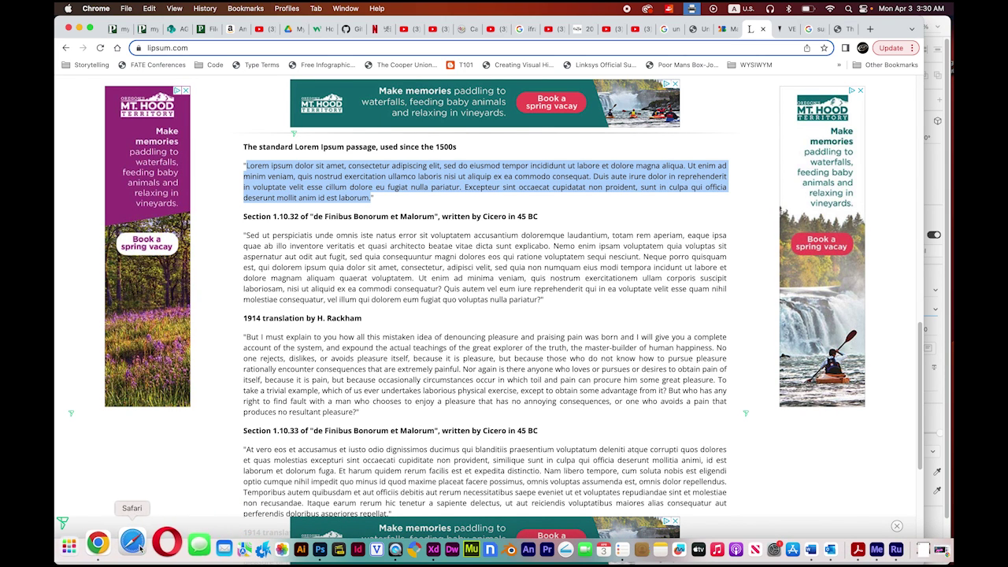
pyautogui.click(401, 544)
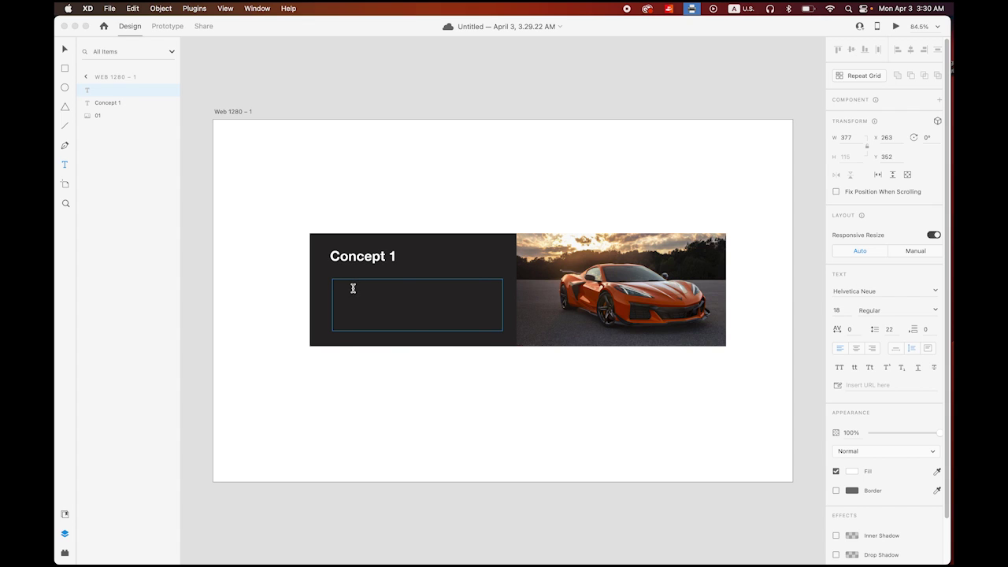
pyautogui.press('super+v')
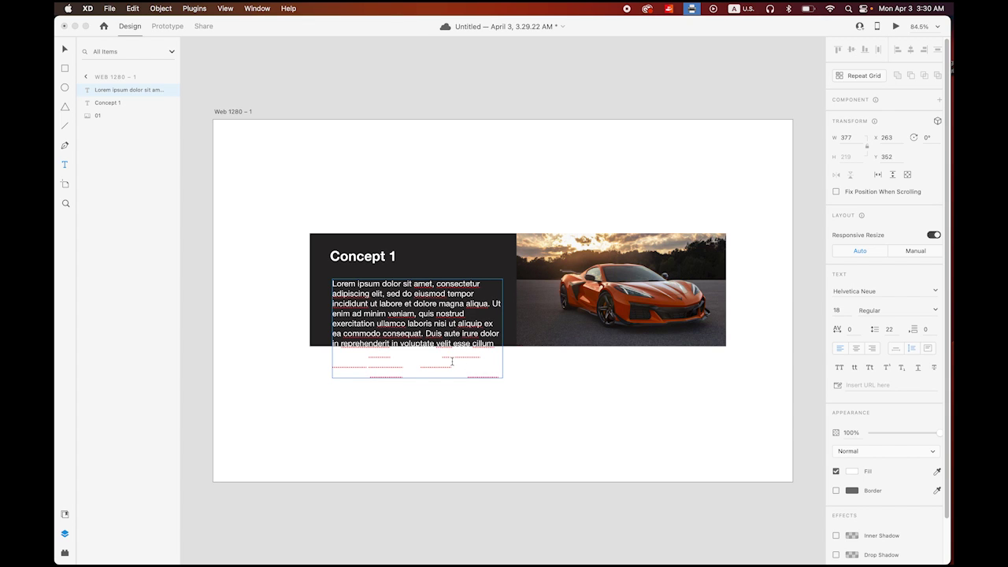
# Delete the pasted passage from "Duis aute irure" to its end, so the paragraph stops at "ea commodo consequat."
pyautogui.press('super+a')
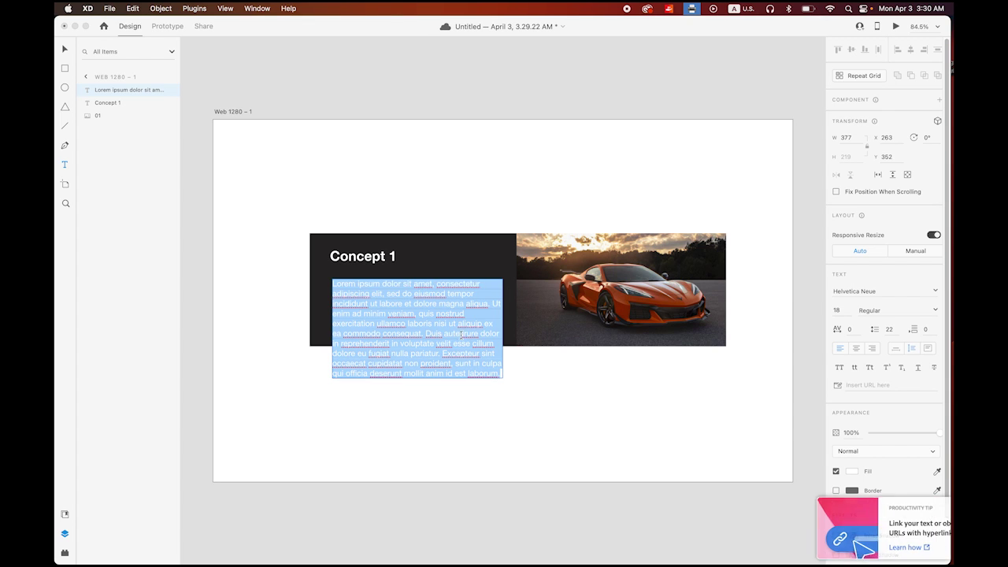
pyautogui.click(457, 332)
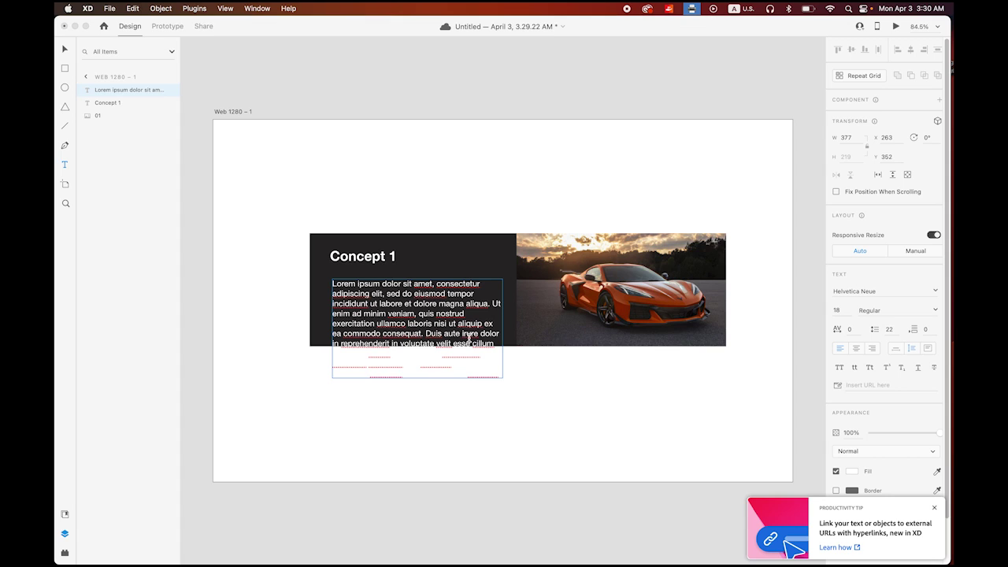
pyautogui.moveTo(427, 333); pyautogui.dragTo(526, 395)
pyautogui.press('BackSpace')
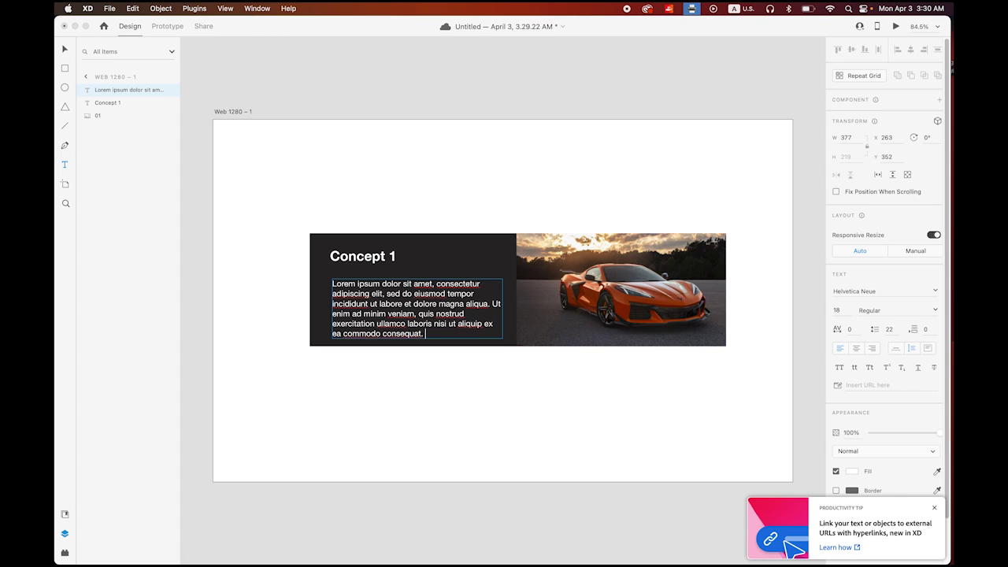
# Move the paragraph up beneath the Concept 1 heading, aligned with its left edge, at X 258, Y 330
pyautogui.press('Escape')
pyautogui.moveTo(366, 306); pyautogui.dragTo(363, 294)
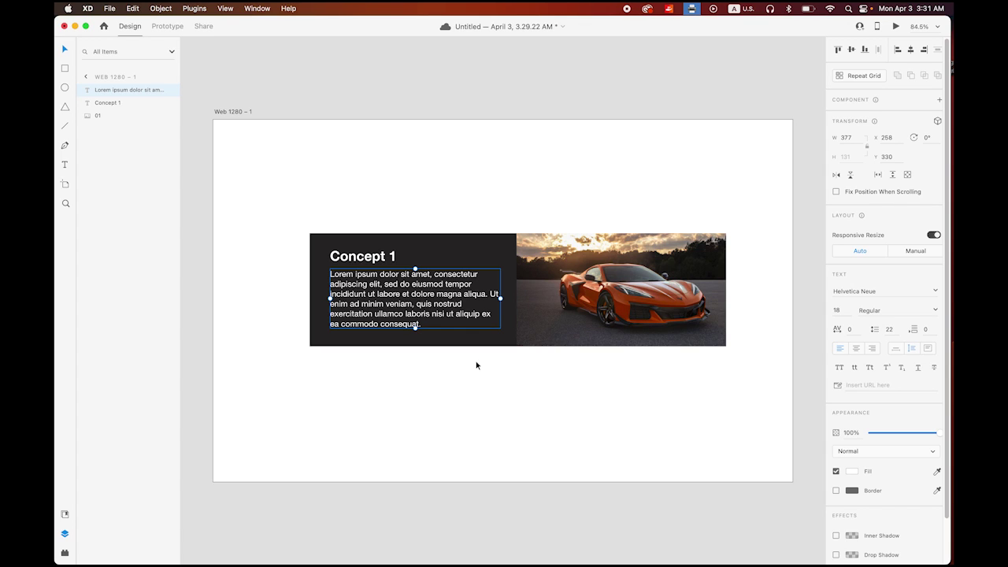
pyautogui.click(516, 451)
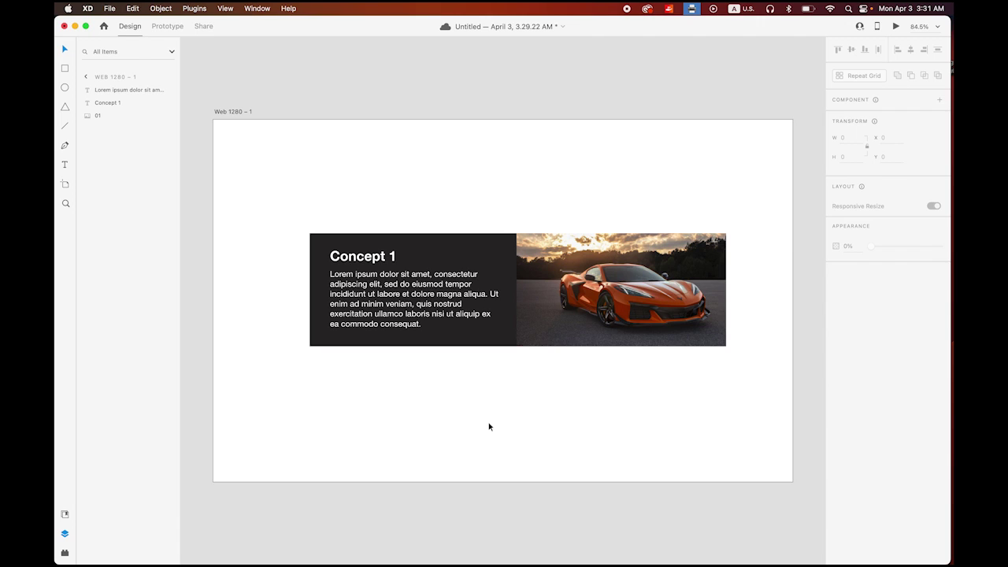
# Group the heading, paragraph and car image, and name the group Concept1
pyautogui.moveTo(271, 198); pyautogui.dragTo(736, 390)
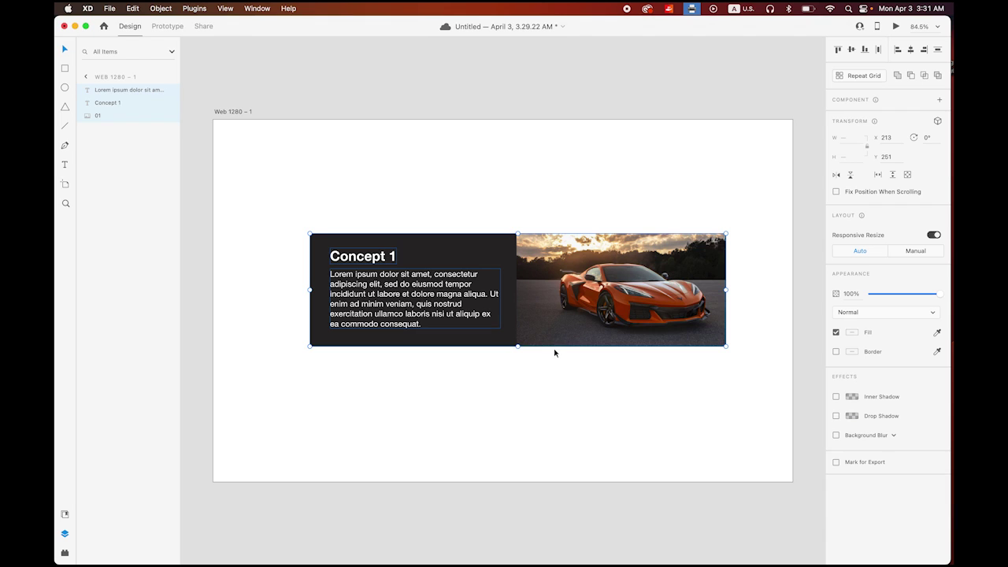
pyautogui.click(172, 8)
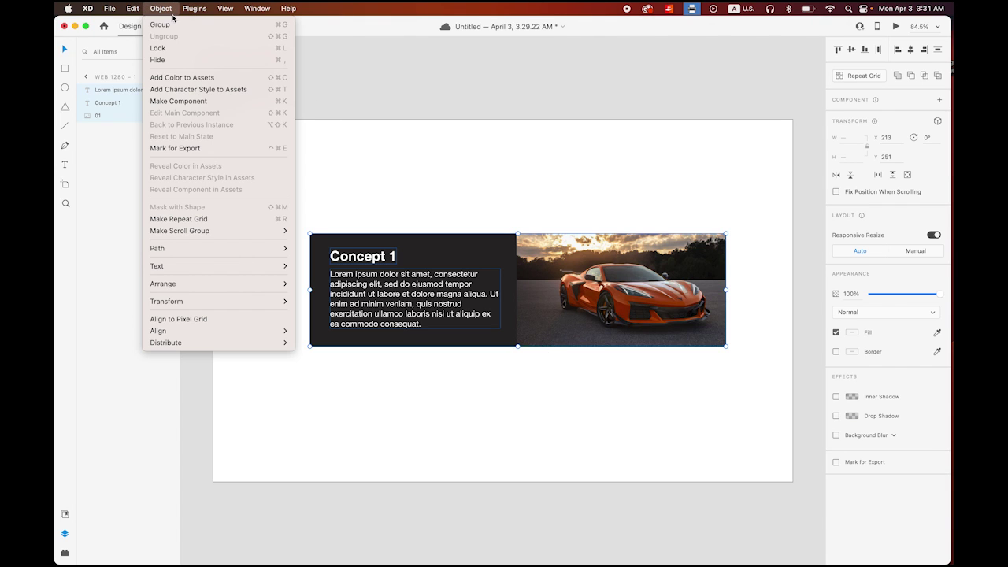
pyautogui.click(171, 25)
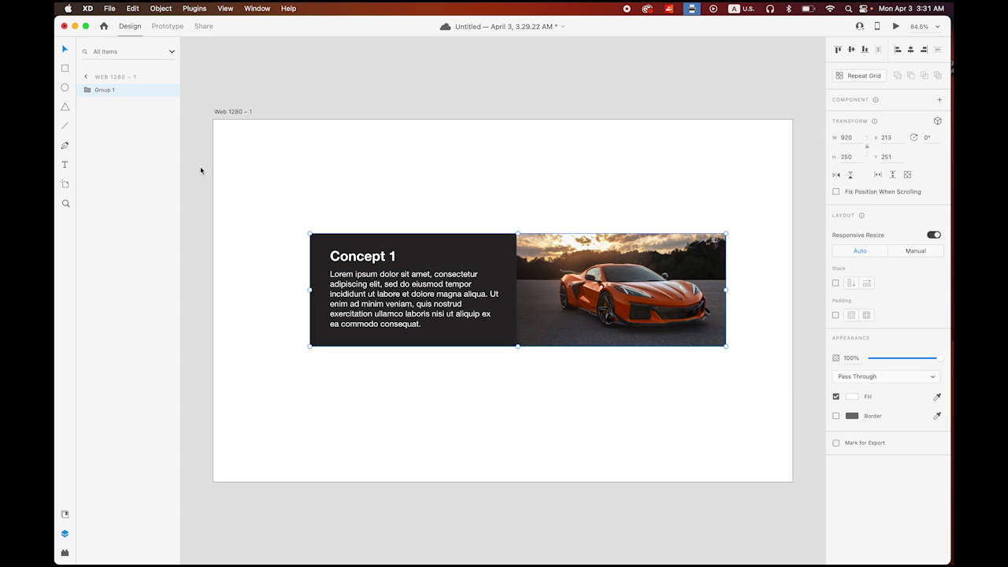
pyautogui.doubleClick(105, 90)
pyautogui.write('Concept1')
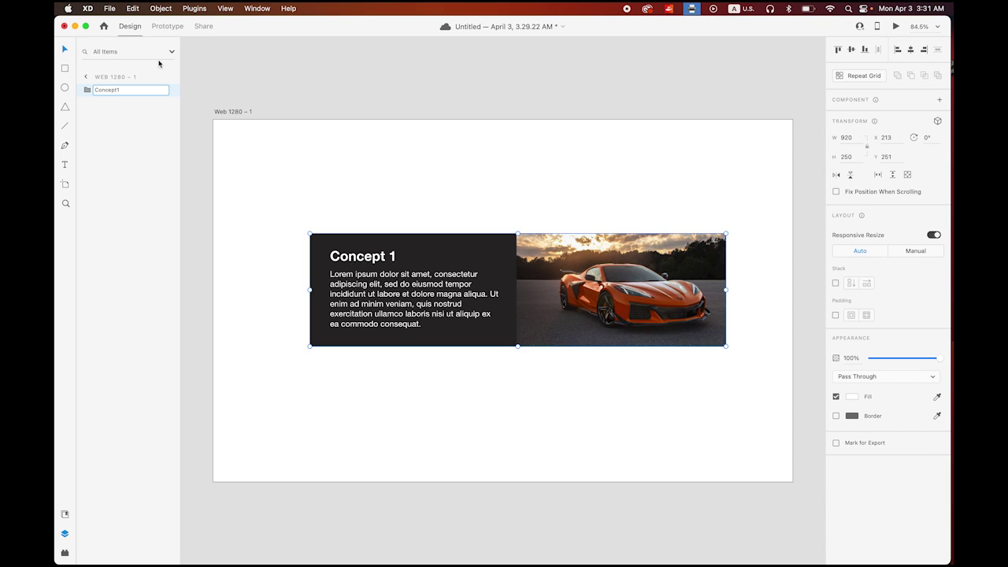
pyautogui.click(134, 146)
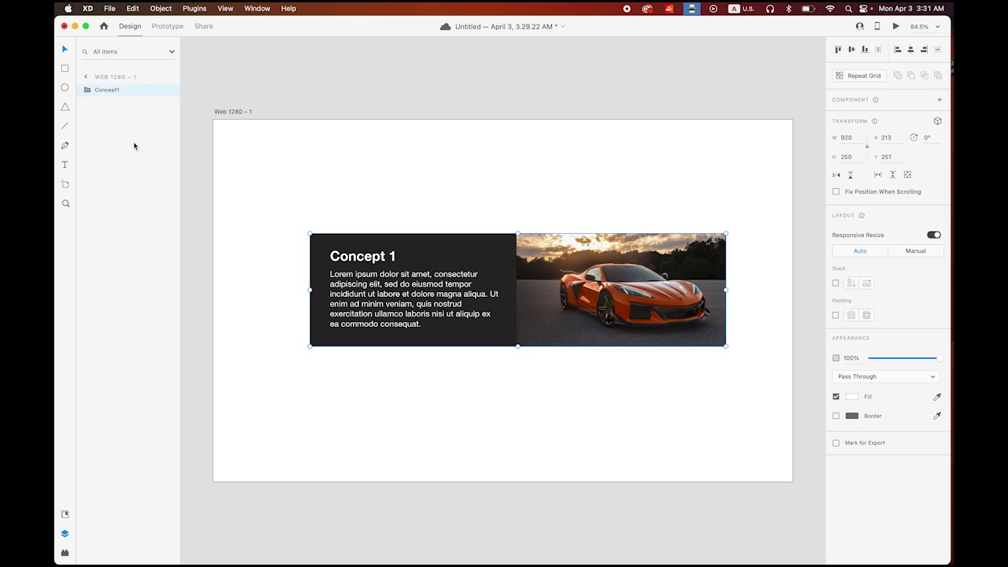
# Duplicate the Concept1 group and rename the lower copy in the layer list as Concept2
pyautogui.click(89, 92)
pyautogui.click(89, 91)
pyautogui.rightClick(90, 90)
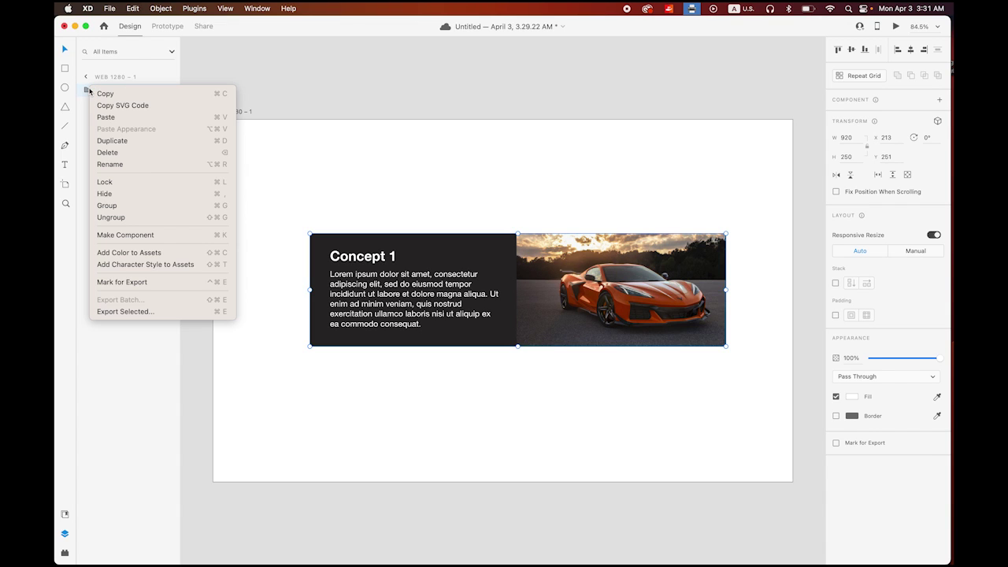
pyautogui.click(143, 142)
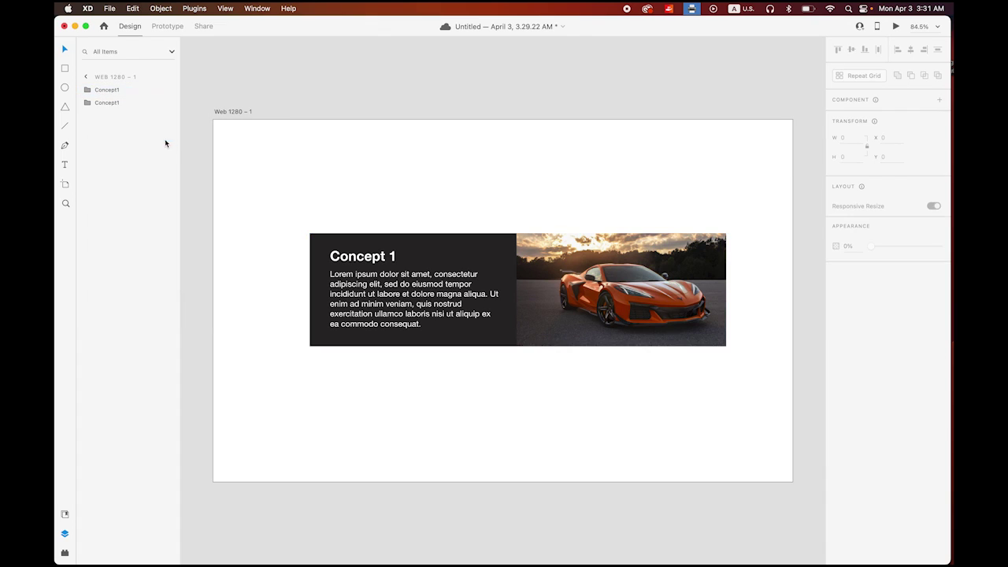
pyautogui.doubleClick(110, 103)
pyautogui.click(125, 103)
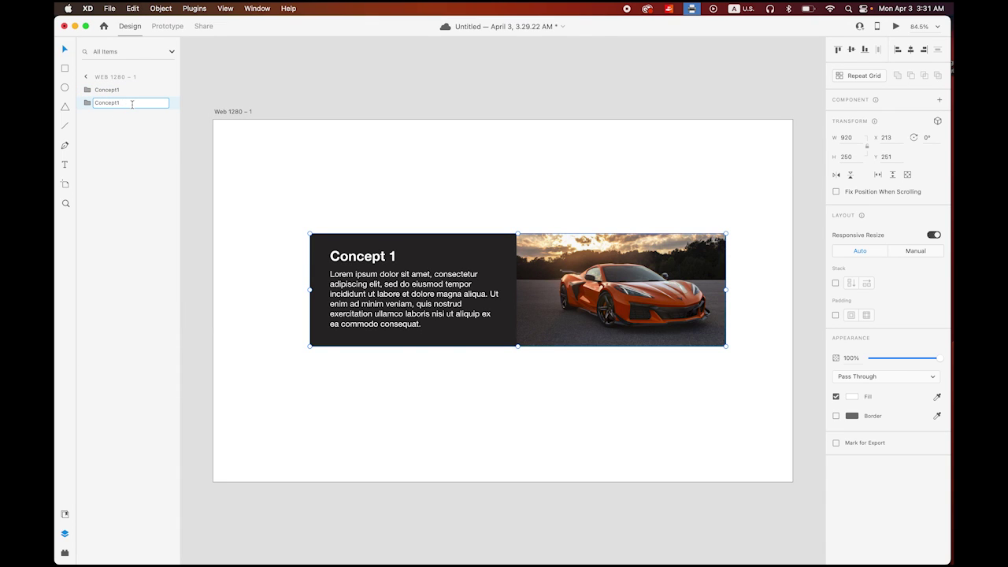
pyautogui.write('2')
pyautogui.press('Return')
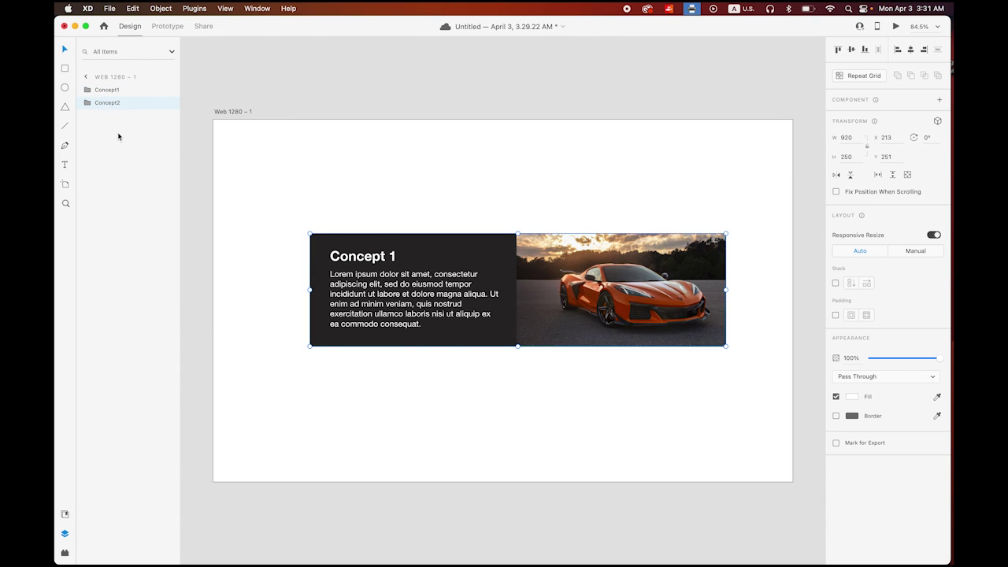
# Separate the overlapping slides, with Concept1 at the artboard's upper edge and Concept2 below it at about X 139, Y 322
pyautogui.moveTo(440, 300); pyautogui.dragTo(368, 236)
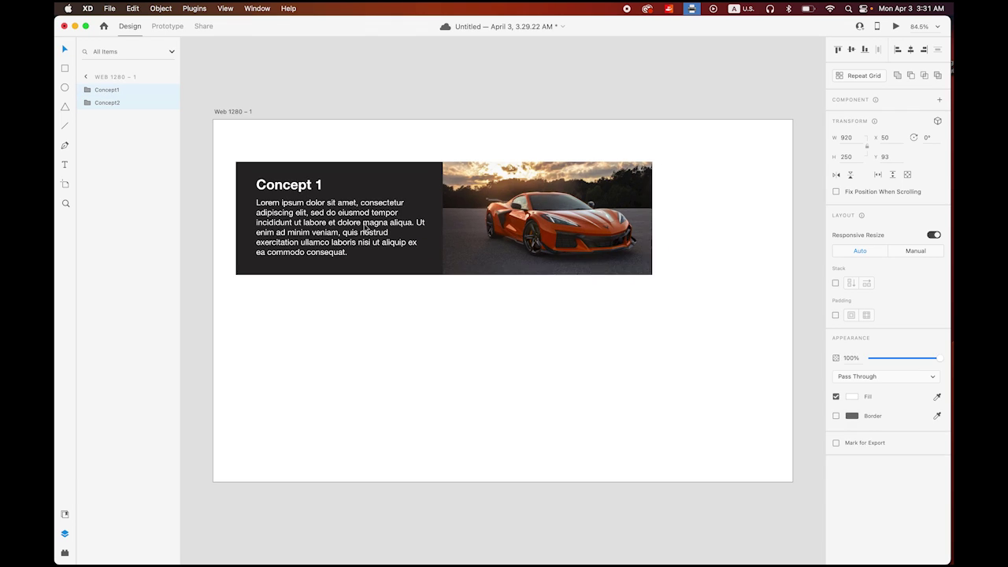
pyautogui.click(342, 310)
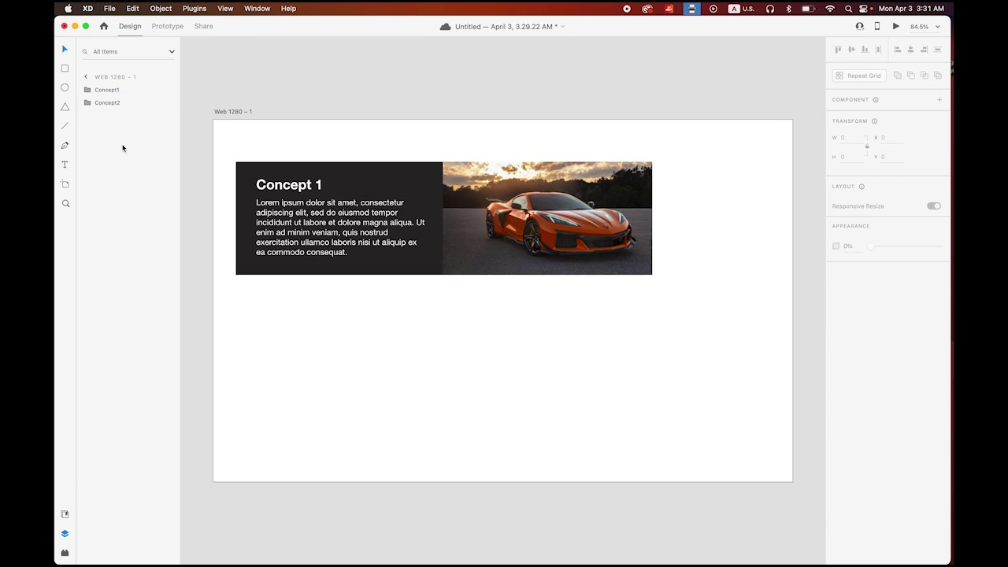
pyautogui.click(107, 90)
pyautogui.moveTo(347, 236); pyautogui.dragTo(368, 194)
pyautogui.moveTo(386, 255); pyautogui.dragTo(446, 329)
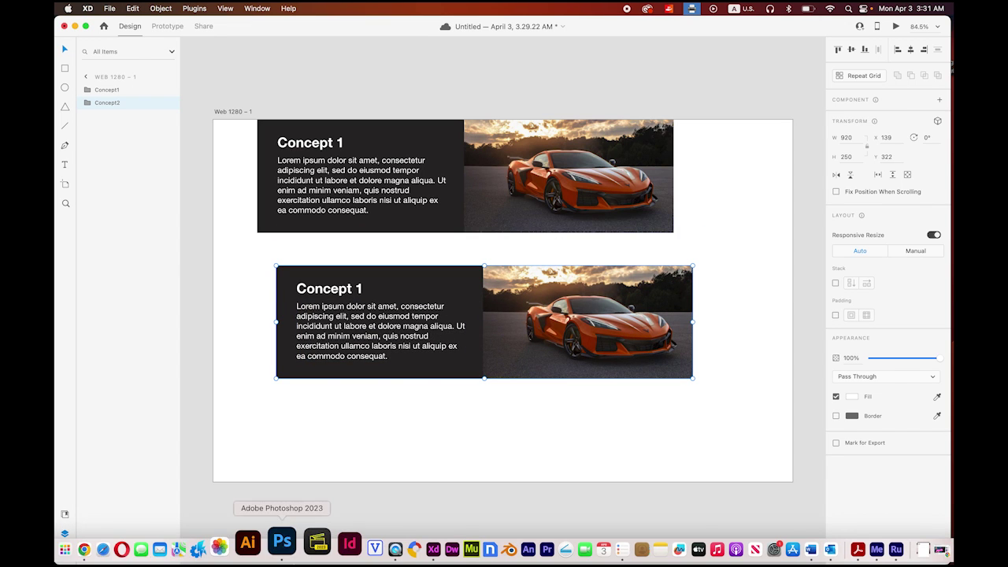
# Replace the Concept2 slide's picture with 02.jpg from the Carousel 3 folder in Finder, and return to XD
pyautogui.click(64, 542)
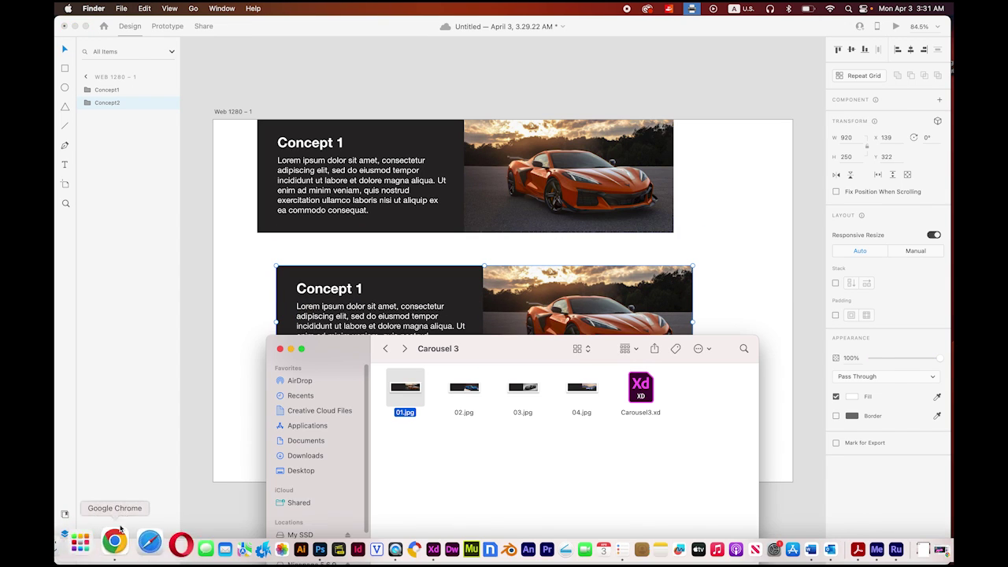
pyautogui.click(468, 390)
pyautogui.moveTo(471, 389); pyautogui.dragTo(555, 291)
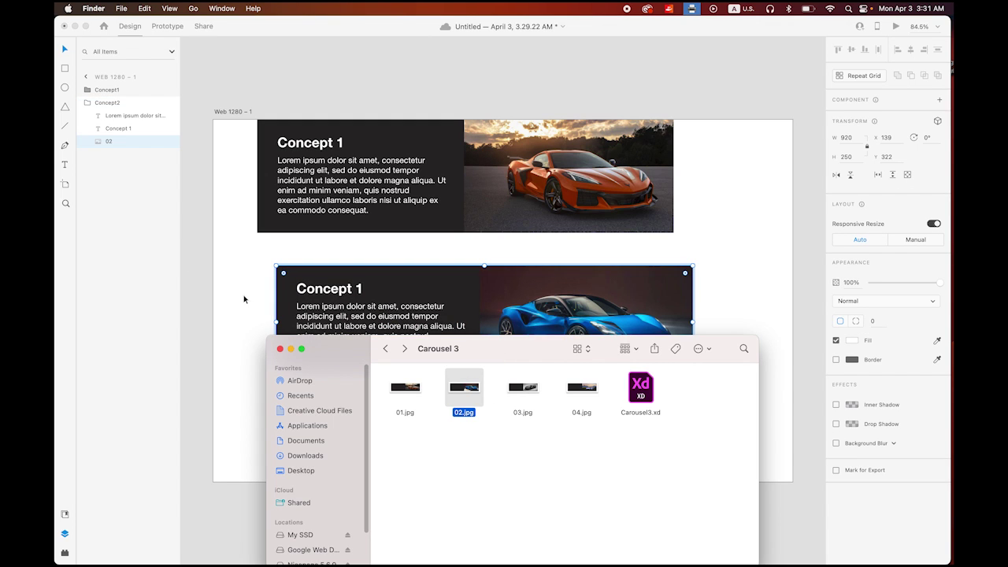
pyautogui.click(243, 297)
# Change the heading on the blue car slide to "Concept 2" and deselect it
pyautogui.click(353, 290)
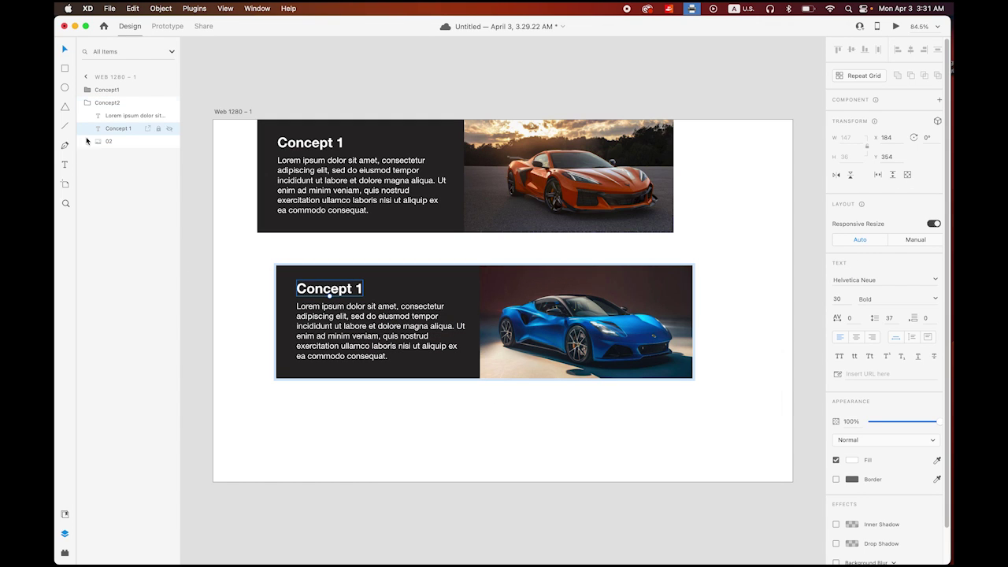
pyautogui.doubleClick(361, 288)
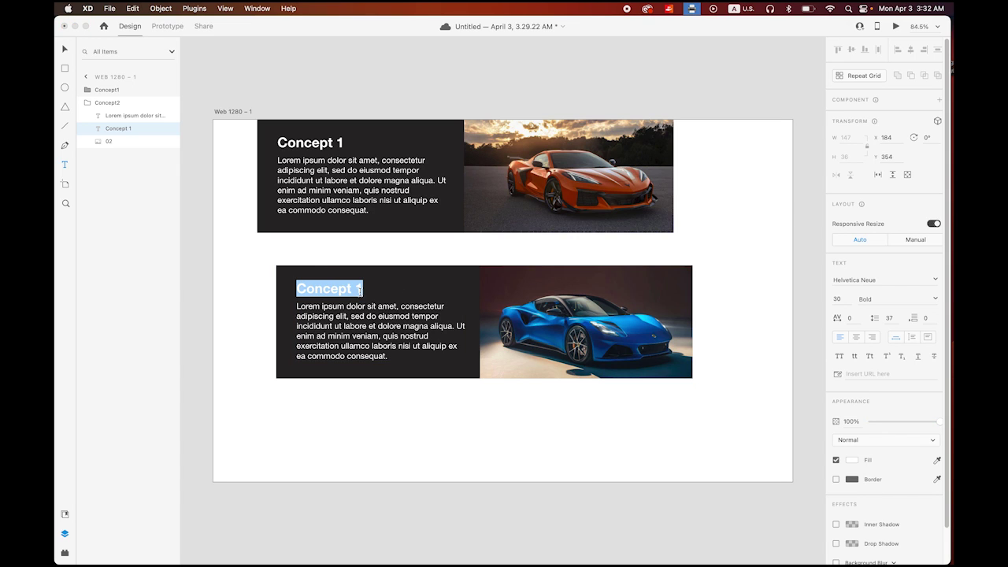
pyautogui.click(389, 291)
pyautogui.press('BackSpace')
pyautogui.write('2')
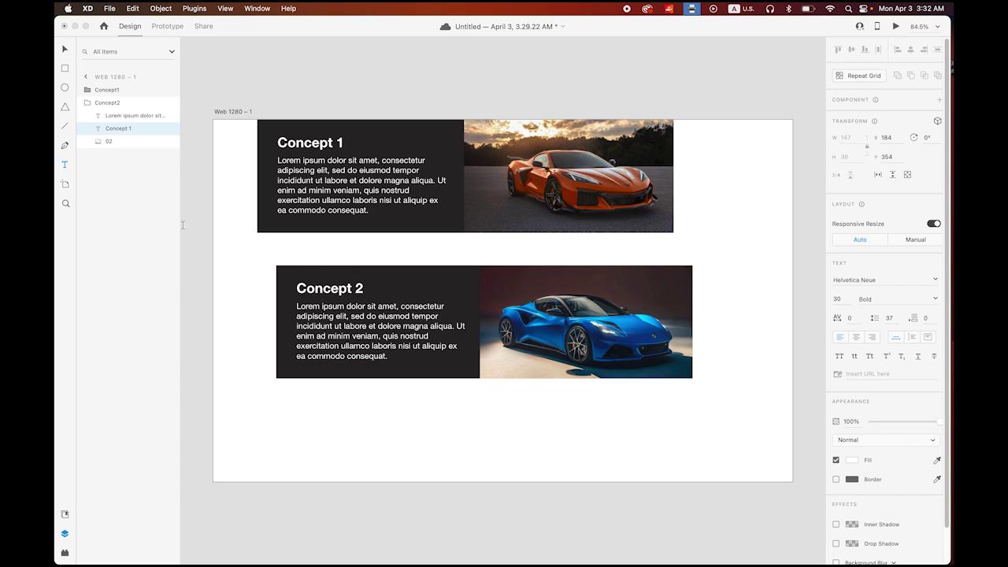
pyautogui.click(66, 49)
pyautogui.click(227, 233)
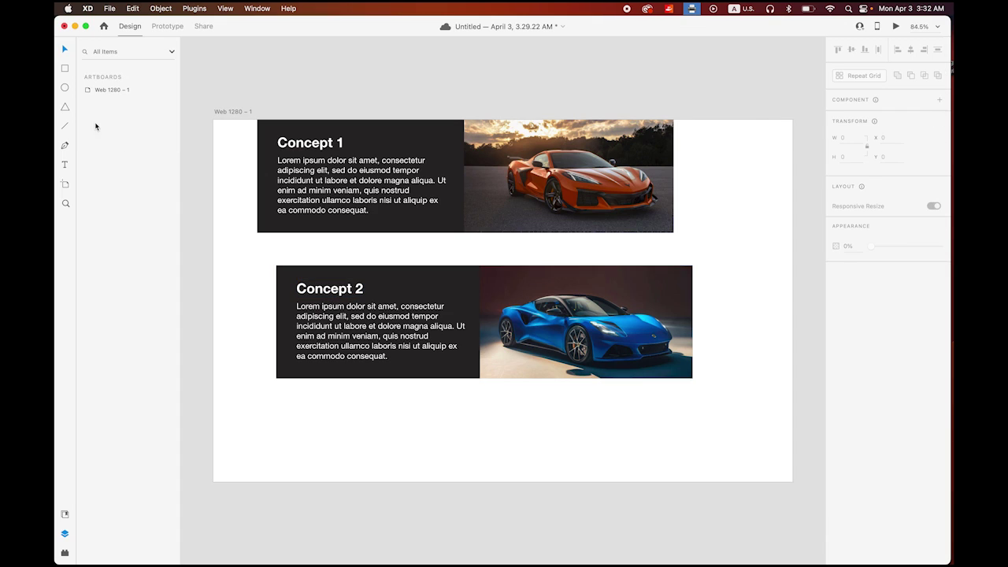
# Collapse the Concept2 group, duplicate it, and rename the lower copy in the layer list as Concept3
pyautogui.click(362, 331)
pyautogui.click(88, 103)
pyautogui.click(87, 103)
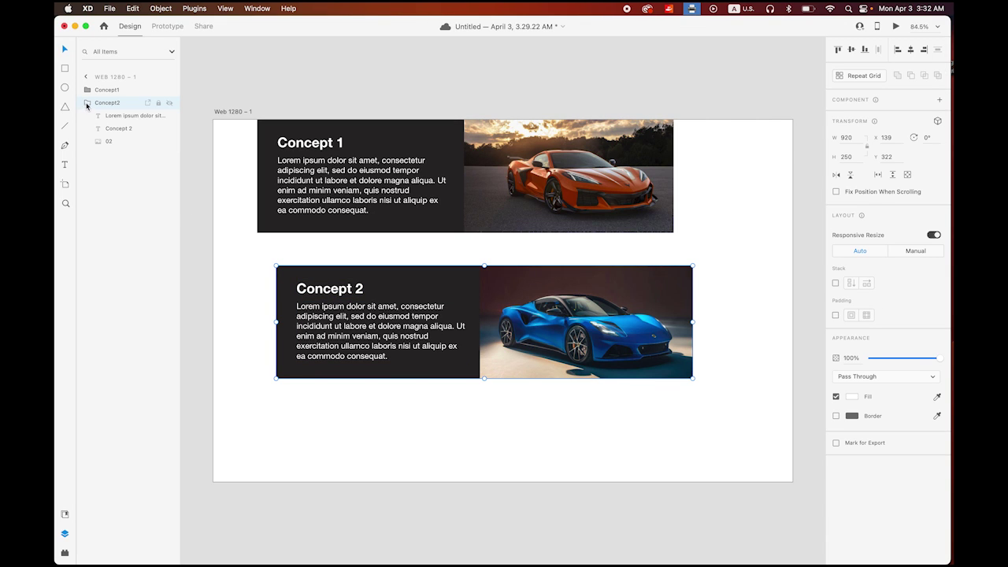
pyautogui.click(87, 103)
pyautogui.rightClick(97, 103)
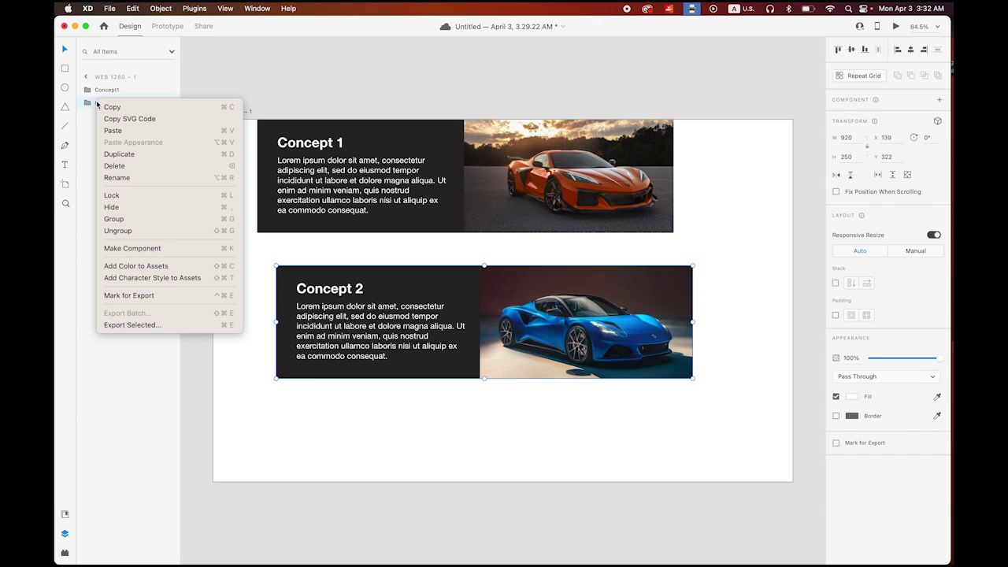
pyautogui.click(152, 158)
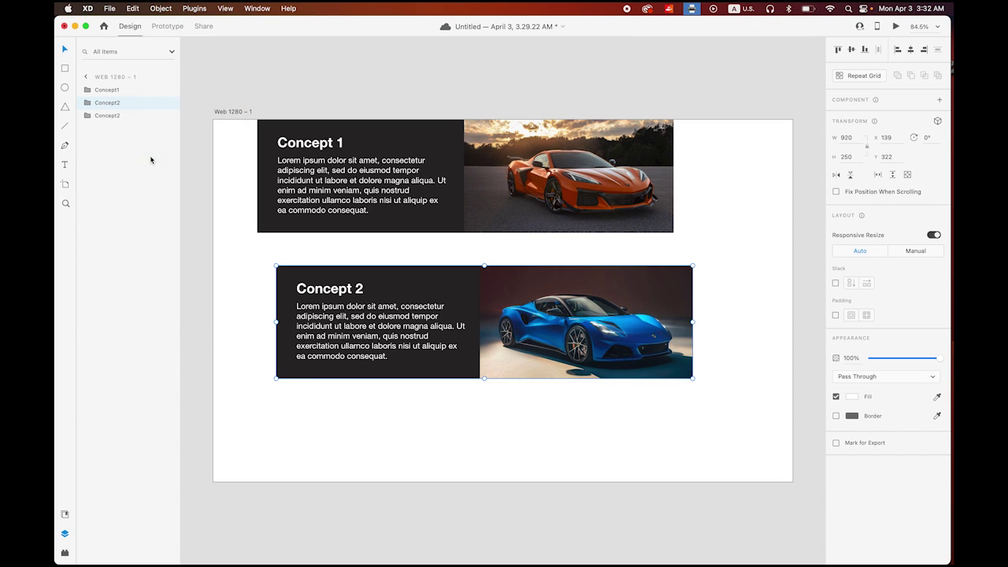
pyautogui.doubleClick(114, 116)
pyautogui.click(120, 116)
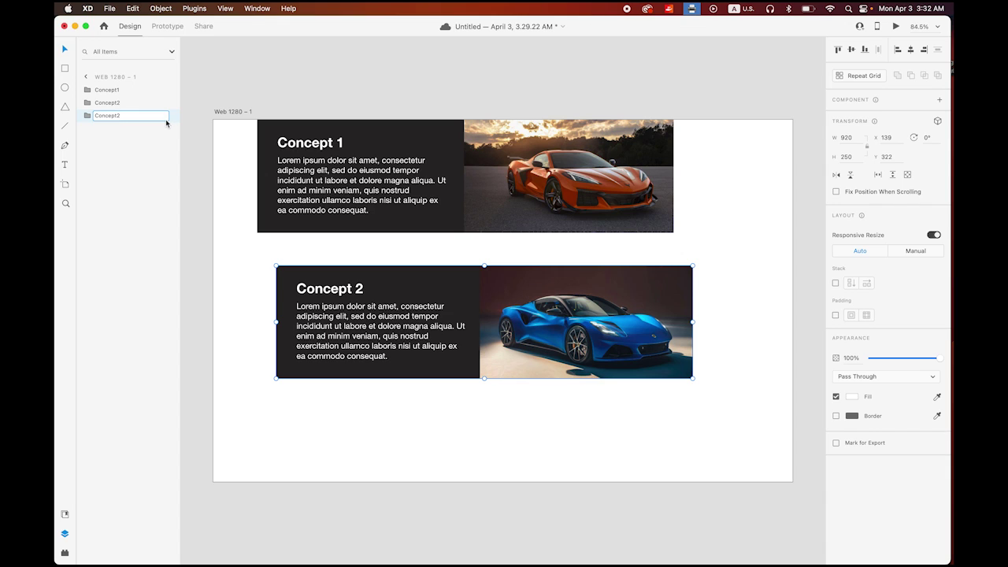
pyautogui.write('3')
pyautogui.press('Return')
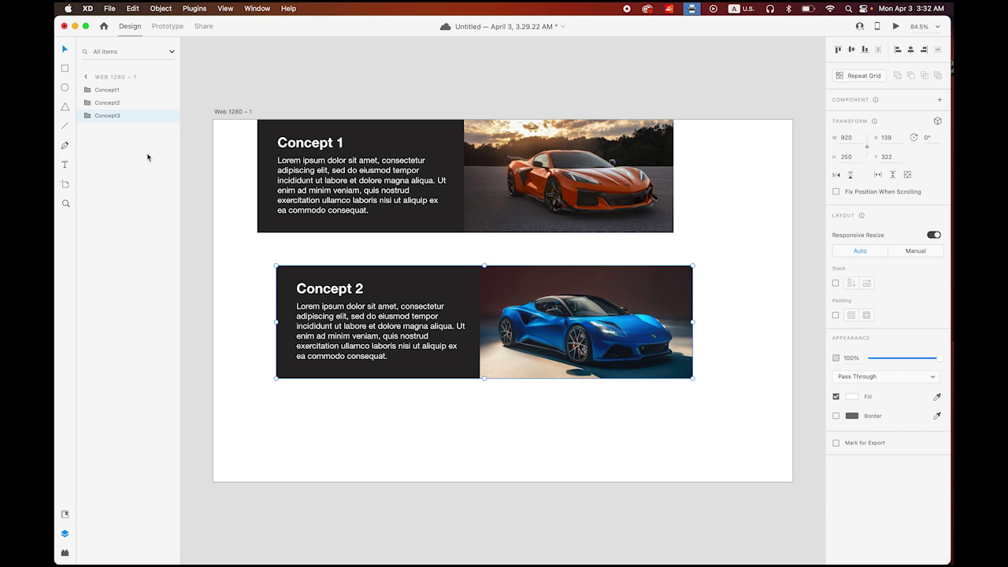
# Spread the overlapping slides apart, with Concept2 partly behind Concept1 and Concept3 below them at about X 221, Y 411
pyautogui.moveTo(398, 308); pyautogui.dragTo(273, 273)
pyautogui.click(371, 344)
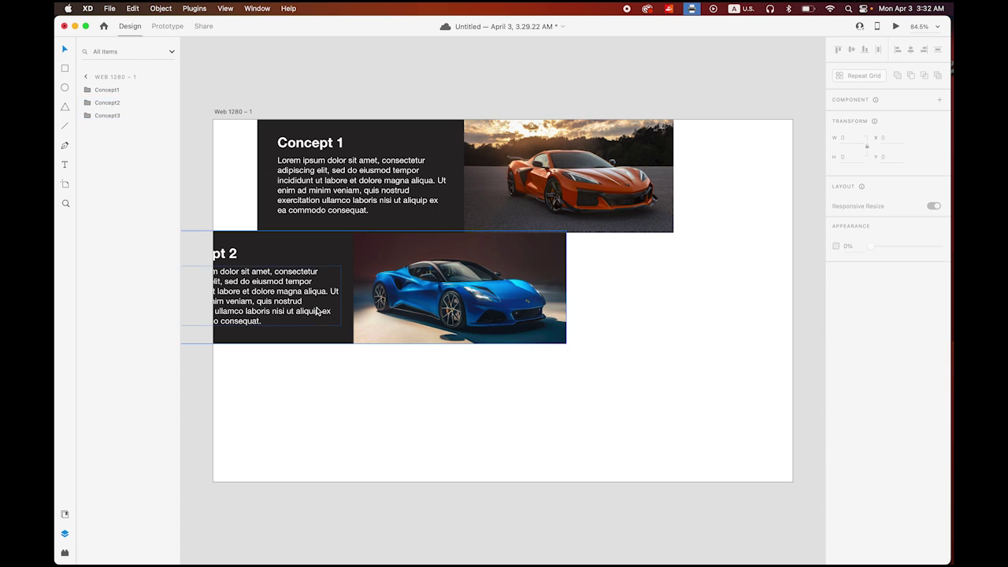
pyautogui.press('super+z')
pyautogui.click(439, 302)
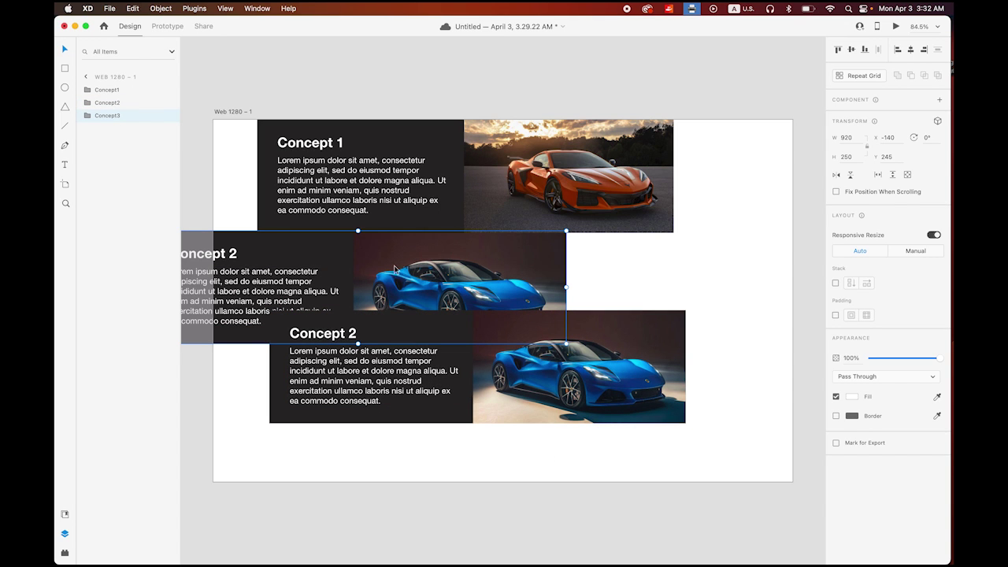
pyautogui.moveTo(359, 264); pyautogui.dragTo(525, 466)
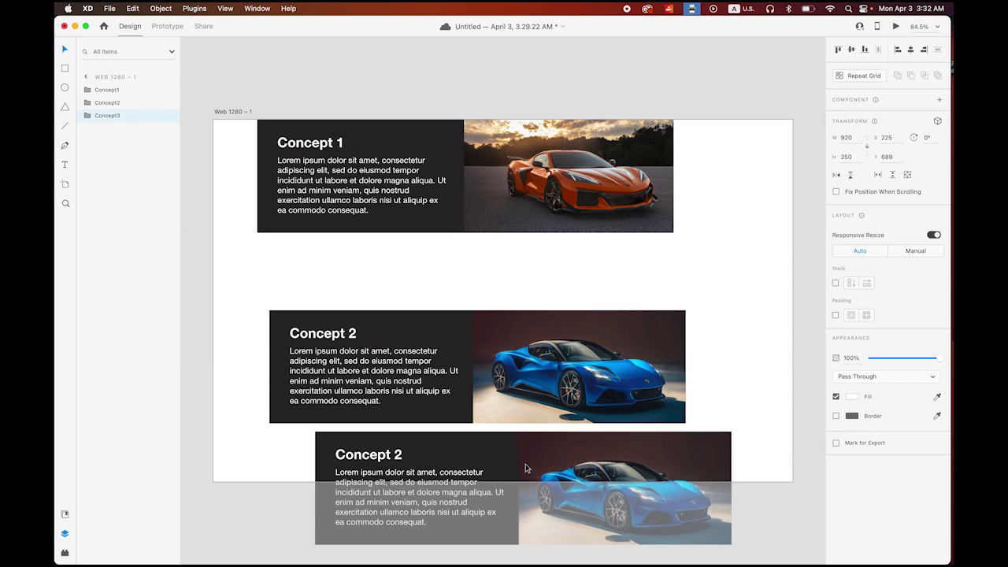
pyautogui.moveTo(515, 359); pyautogui.dragTo(529, 238)
pyautogui.moveTo(531, 454); pyautogui.dragTo(526, 367)
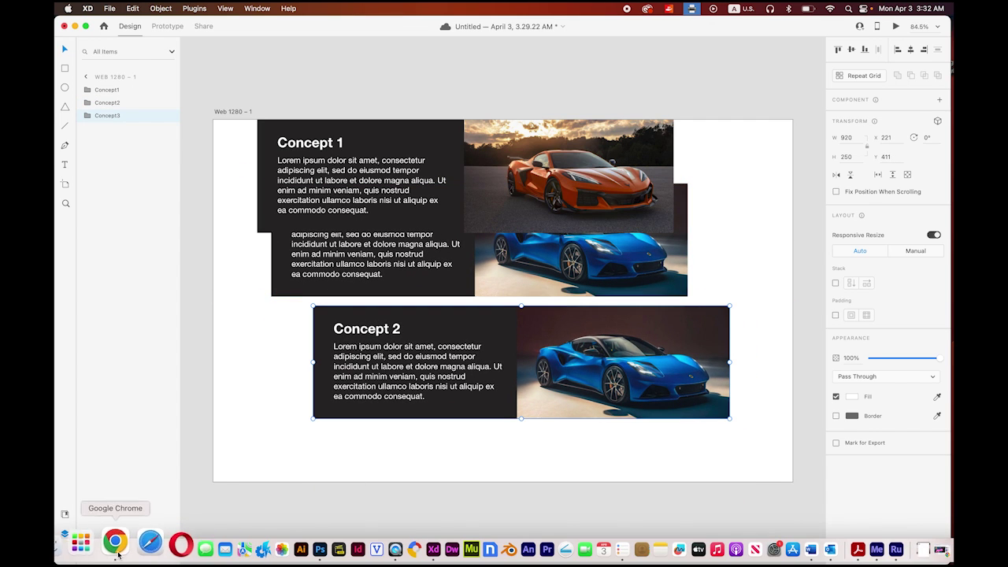
# Replace the Concept3 slide's picture with 03.jpg from the Carousel 3 folder in Finder
pyautogui.click(63, 556)
pyautogui.click(516, 391)
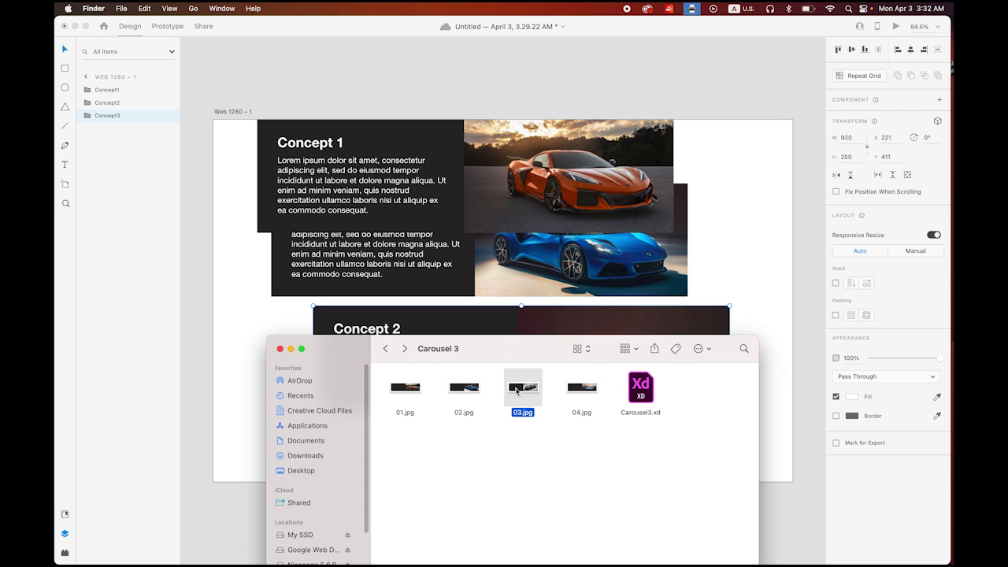
pyautogui.moveTo(535, 358); pyautogui.dragTo(559, 417)
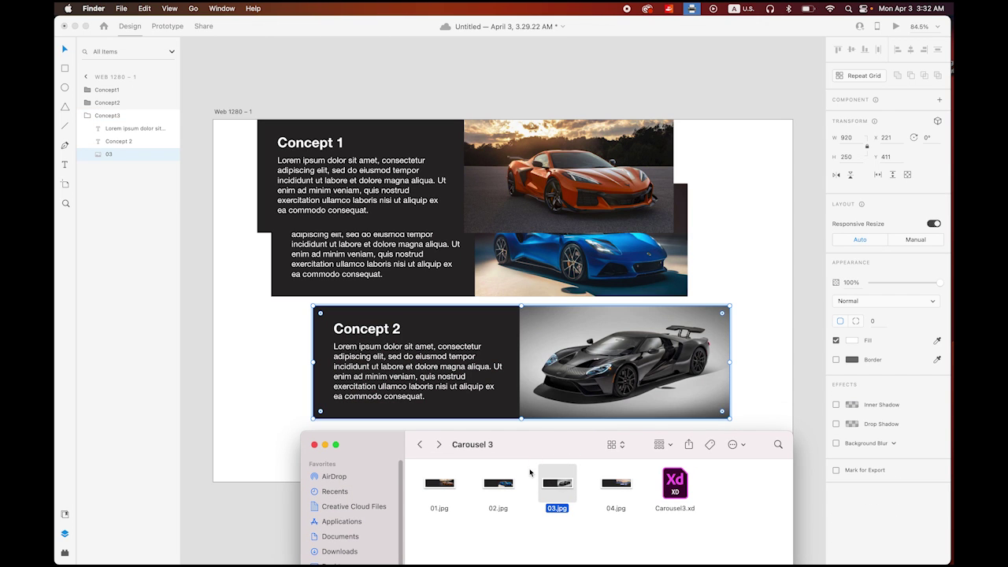
# Return to XD, change the heading on the black car slide to "Concept 3" and deselect it
pyautogui.click(398, 329)
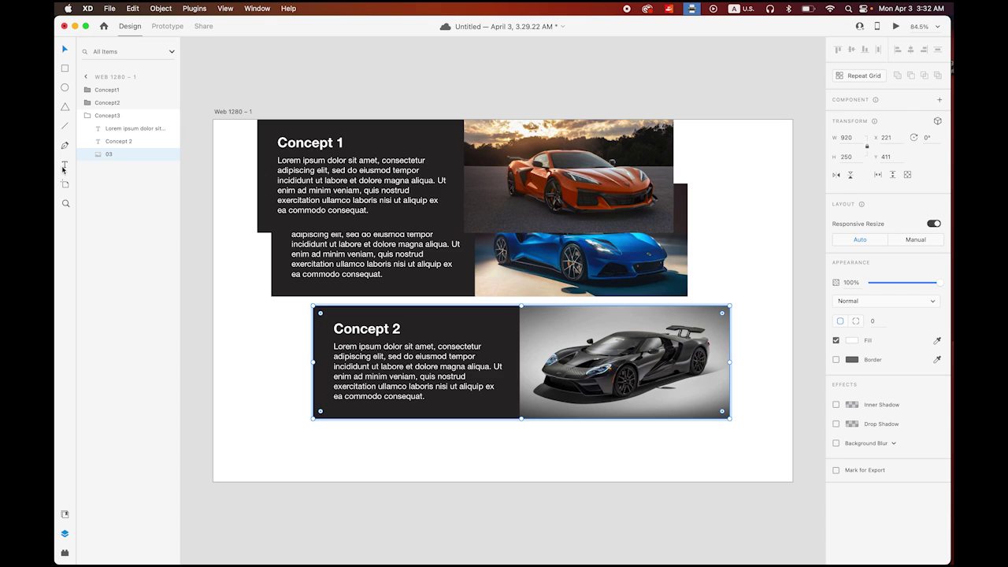
pyautogui.doubleClick(399, 329)
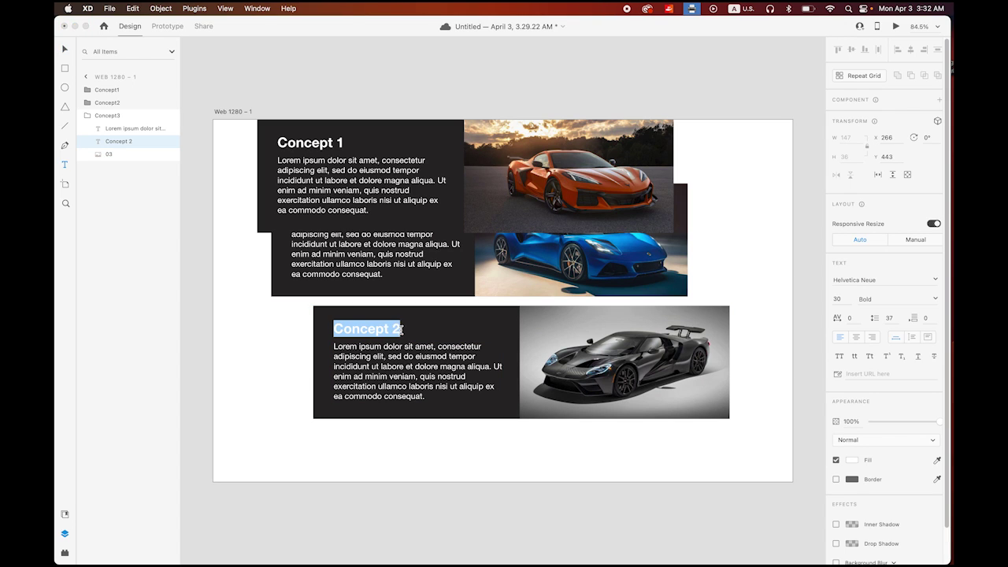
pyautogui.click(396, 329)
pyautogui.press('BackSpace')
pyautogui.write('3')
pyautogui.press('Escape')
pyautogui.press('Escape')
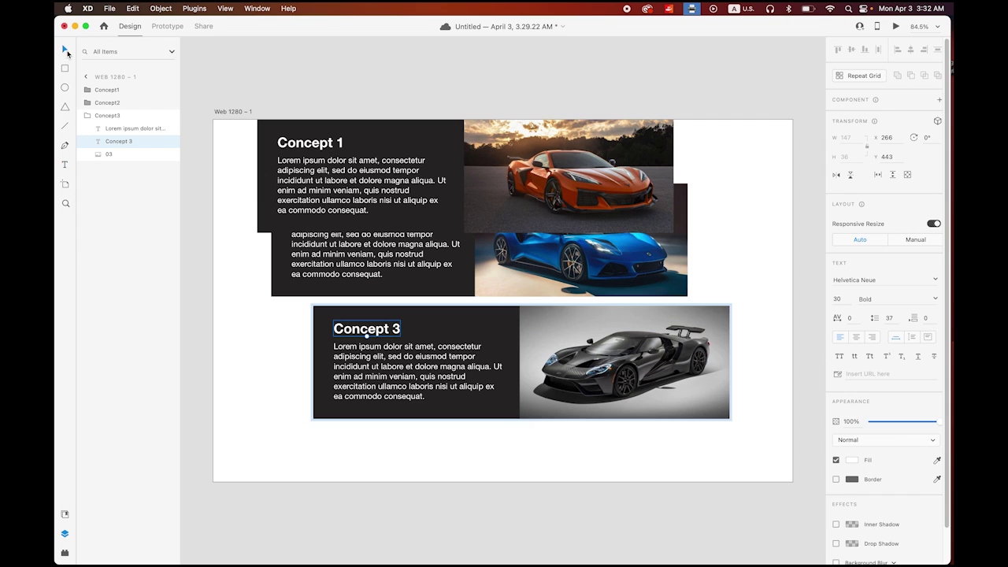
pyautogui.click(155, 245)
# Move the Concept3 slide up to about X 211, Y 294, partly behind Concept2, and collapse its layer group
pyautogui.click(485, 394)
pyautogui.moveTo(484, 393); pyautogui.dragTo(481, 341)
pyautogui.click(89, 116)
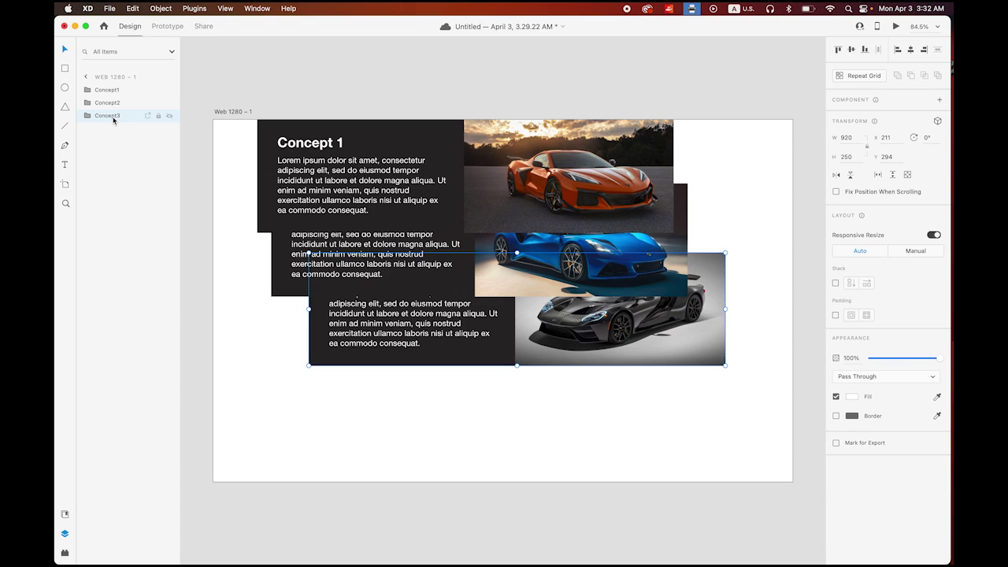
# Duplicate the Concept3 slide group and rename the copy Concept4
pyautogui.rightClick(128, 115)
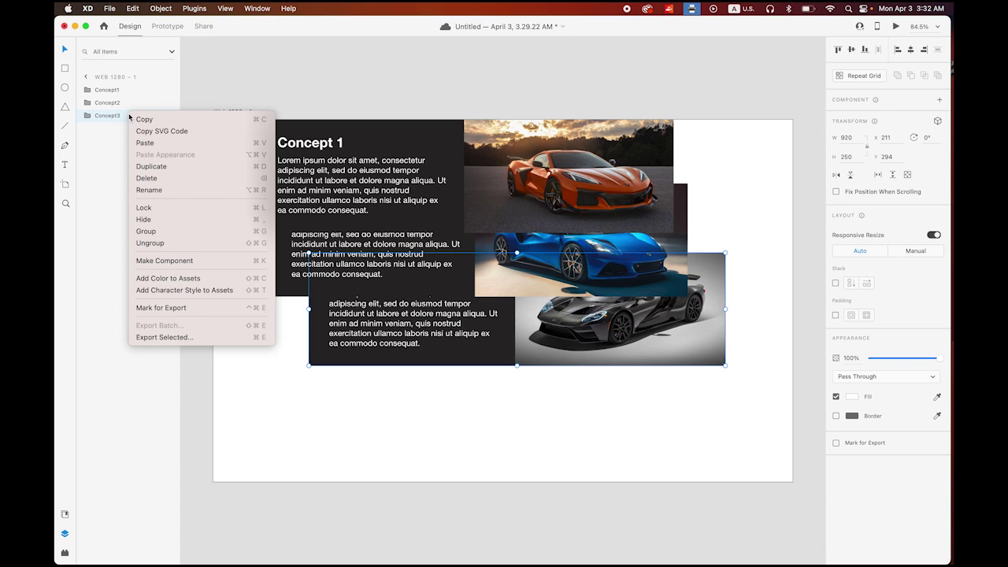
pyautogui.click(159, 167)
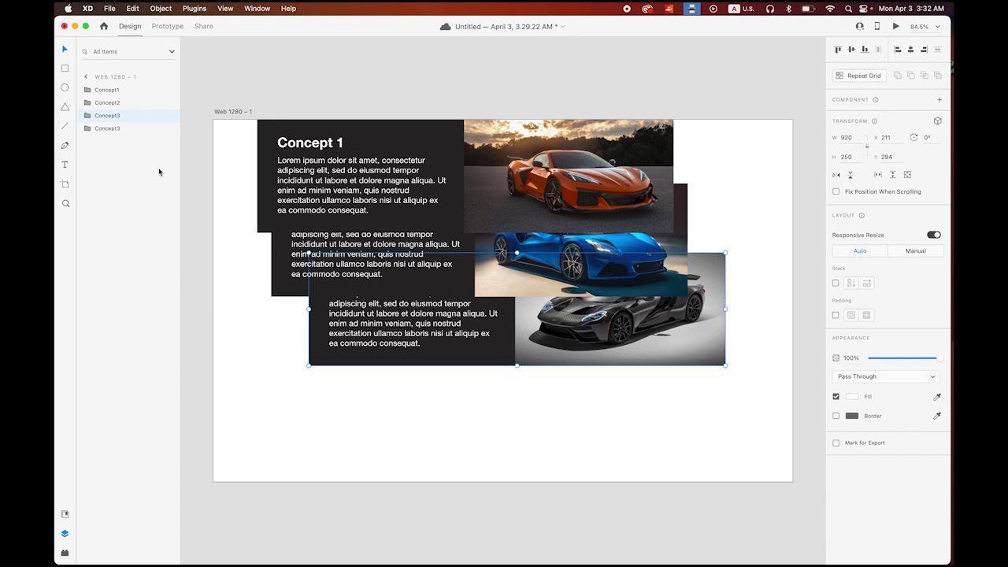
pyautogui.doubleClick(119, 128)
pyautogui.click(129, 128)
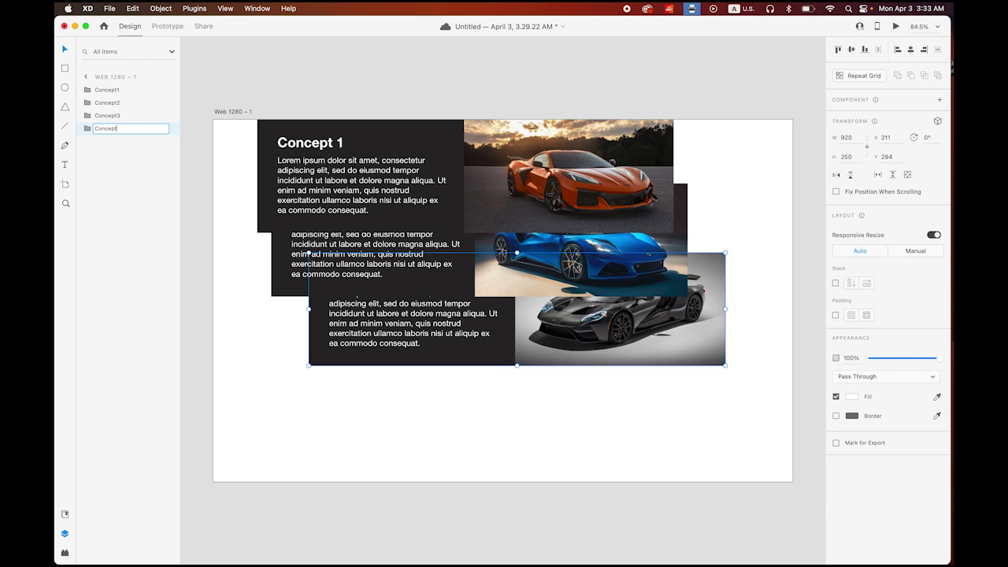
pyautogui.press('Return')
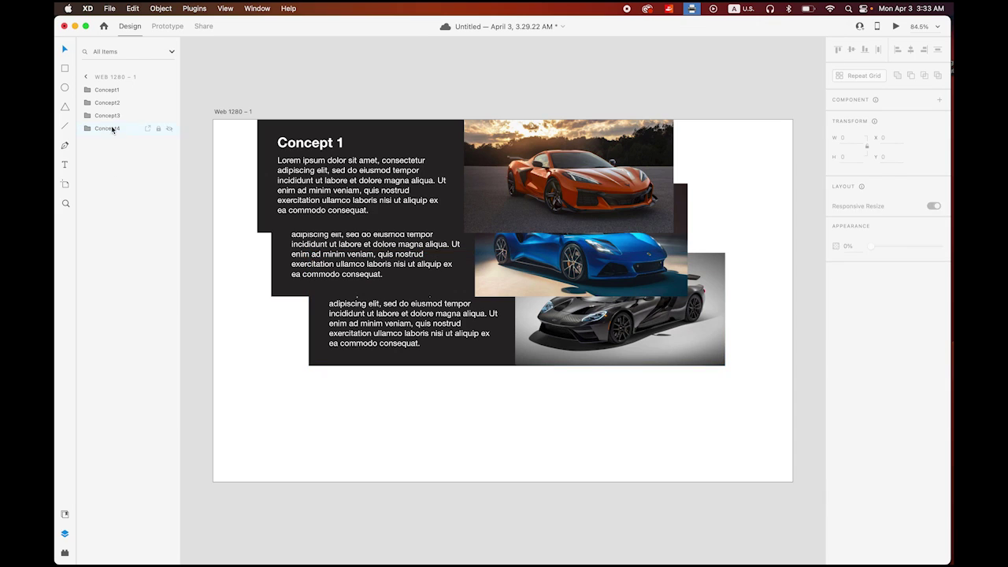
# Move the Concept4 slide down and slightly right to about X 230, Y 514, below the Concept3 slide
pyautogui.press('Down')
pyautogui.press('Down')
pyautogui.press('Down')
pyautogui.press('Down')
pyautogui.press('Down')
pyautogui.press('Down')
pyautogui.press('Down')
pyautogui.press('Down')
pyautogui.press('Down')
pyautogui.press('Down')
pyautogui.press('Down')
pyautogui.press('Down')
pyautogui.press('Down')
pyautogui.press('Down')
pyautogui.press('Down')
pyautogui.press('Down')
pyautogui.press('Down')
pyautogui.press('Down')
pyautogui.press('Down')
pyautogui.press('Down')
pyautogui.press('Down')
pyautogui.press('Down')
pyautogui.press('Down')
pyautogui.press('Down')
pyautogui.press('Down')
pyautogui.press('Down')
pyautogui.press('Down')
pyautogui.press('Down')
pyautogui.press('Down')
pyautogui.press('Down')
pyautogui.press('Down')
pyautogui.press('Down')
pyautogui.press('Down')
pyautogui.press('Down')
pyautogui.press('Down')
pyautogui.press('Down')
pyautogui.press('Down')
pyautogui.press('Right')
pyautogui.press('Right')
pyautogui.press('Right')
pyautogui.press('Right')
pyautogui.press('Right')
pyautogui.press('Right')
pyautogui.press('Right')
pyautogui.press('Right')
pyautogui.hotkey('shift', 'Down')
pyautogui.hotkey('shift', 'Down')
pyautogui.hotkey('shift', 'Down')
pyautogui.hotkey('shift', 'Down')
pyautogui.hotkey('shift', 'Down')
pyautogui.hotkey('shift', 'Down')
pyautogui.hotkey('shift', 'Down')
pyautogui.hotkey('shift', 'Down')
pyautogui.hotkey('shift', 'Down')
pyautogui.hotkey('shift', 'Down')
pyautogui.hotkey('shift', 'Down')
pyautogui.hotkey('shift', 'Down')
pyautogui.hotkey('shift', 'Down')
pyautogui.hotkey('shift', 'Down')
pyautogui.hotkey('shift', 'Down')
pyautogui.hotkey('shift', 'Down')
pyautogui.hotkey('shift', 'Down')
pyautogui.press('Right')
pyautogui.press('Right')
pyautogui.press('Right')
pyautogui.press('Right')
pyautogui.press('Right')
pyautogui.press('Right')
pyautogui.press('Right')
pyautogui.press('Right')
pyautogui.press('Right')
pyautogui.press('Right')
pyautogui.press('Right')
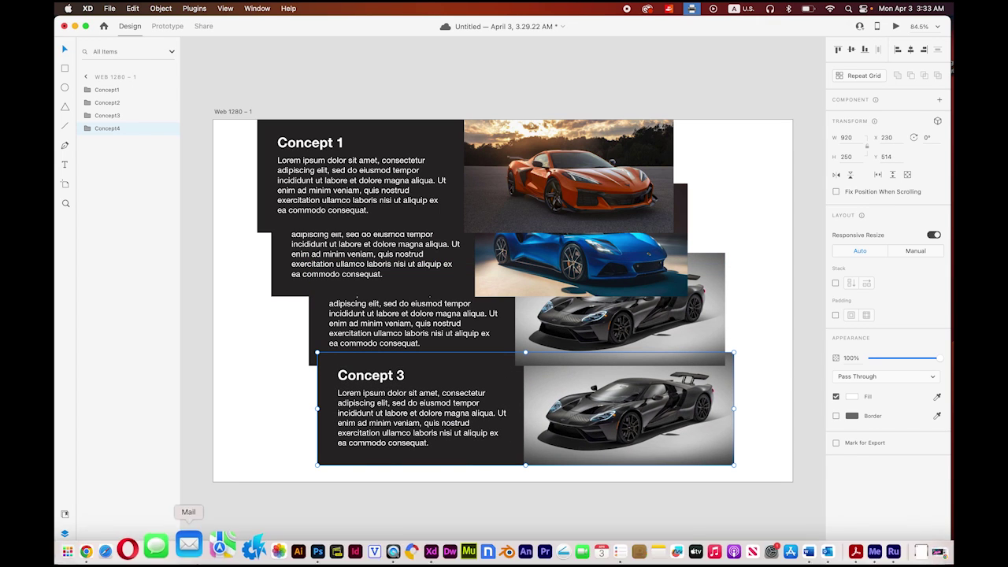
# Change the heading on the lowest slide to "Concept 4" and return to the Select tool
pyautogui.click(68, 165)
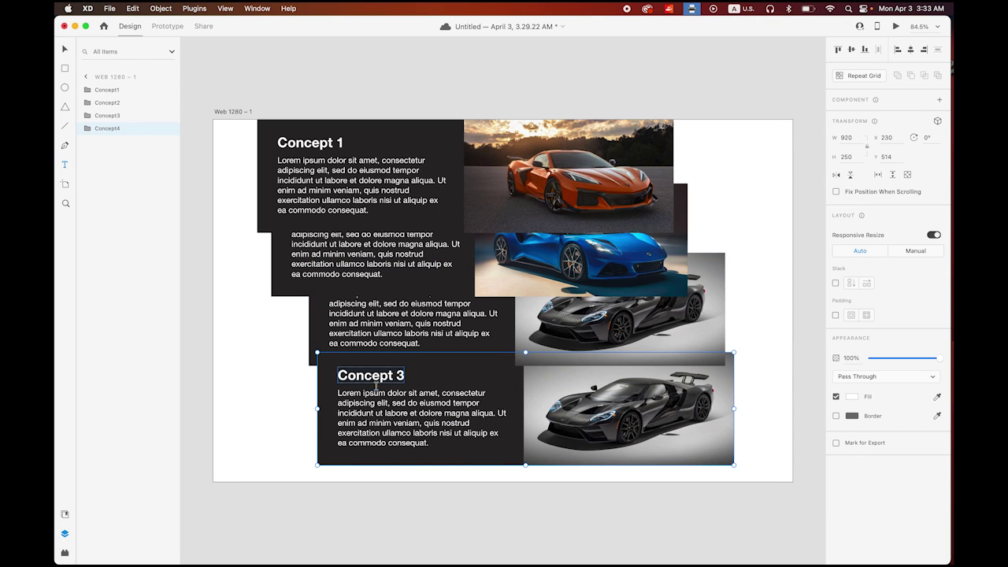
pyautogui.click(398, 376)
pyautogui.tripleClick(401, 376)
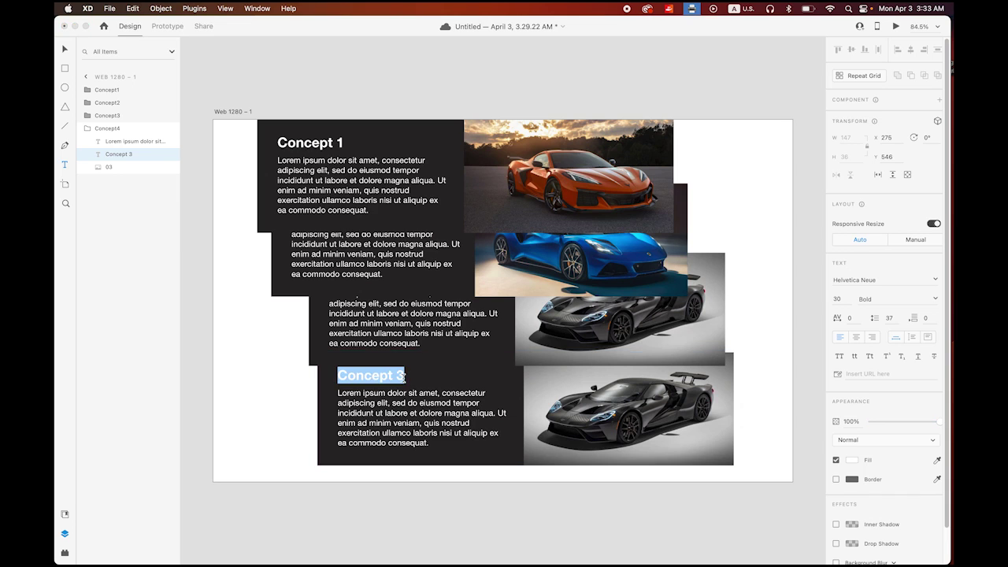
pyautogui.click(403, 377)
pyautogui.press('BackSpace')
pyautogui.write('4')
pyautogui.click(65, 52)
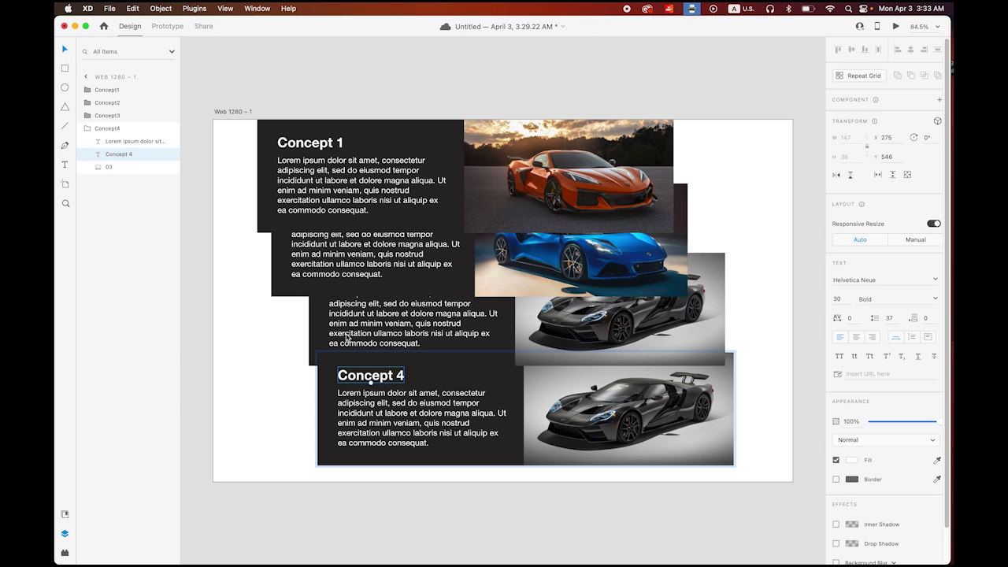
# Replace the Concept4 slide's picture with 04.jpg from the Carousel 3 folder in Finder, then return to XD
pyautogui.click(573, 435)
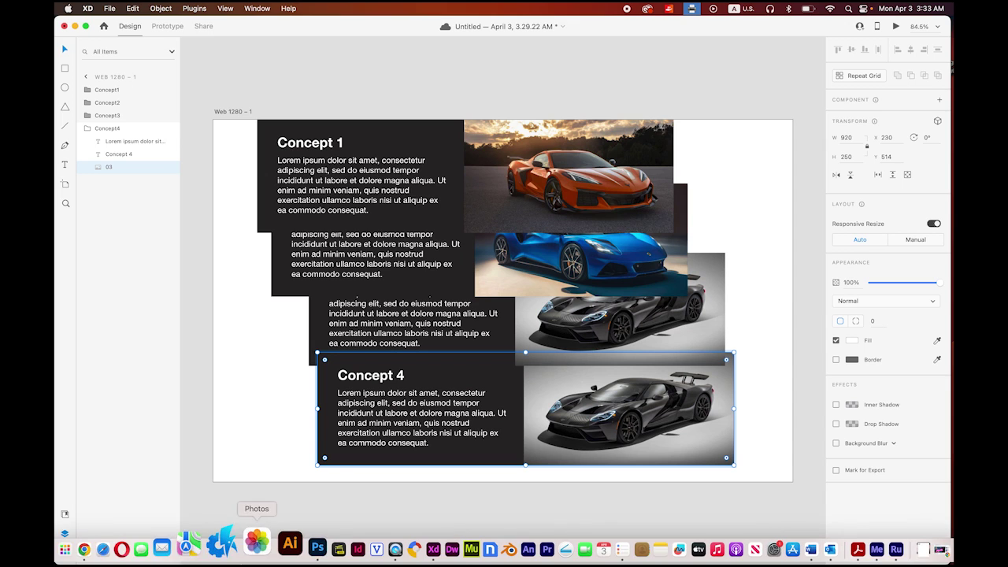
pyautogui.click(66, 542)
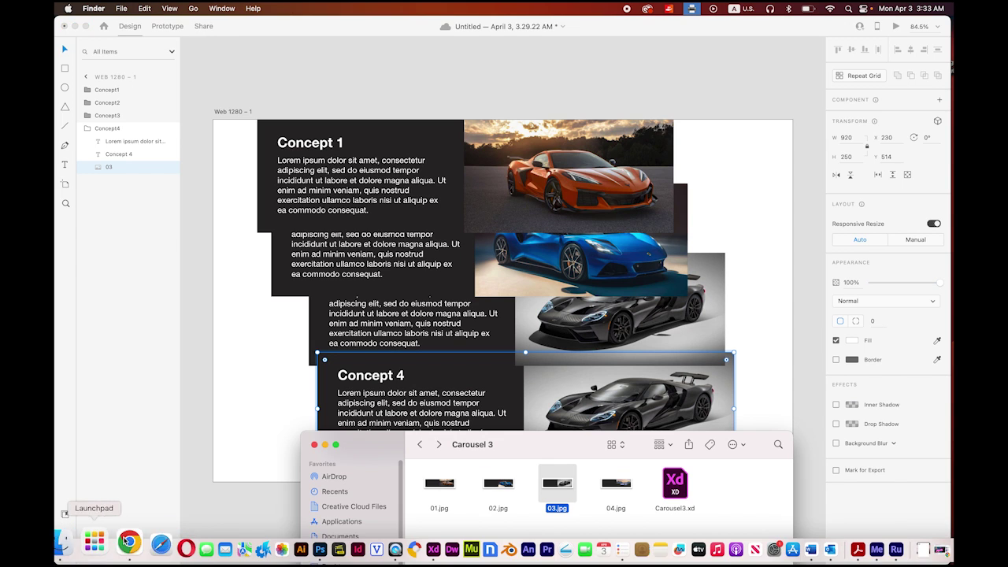
pyautogui.click(611, 485)
pyautogui.moveTo(615, 488); pyautogui.dragTo(592, 405)
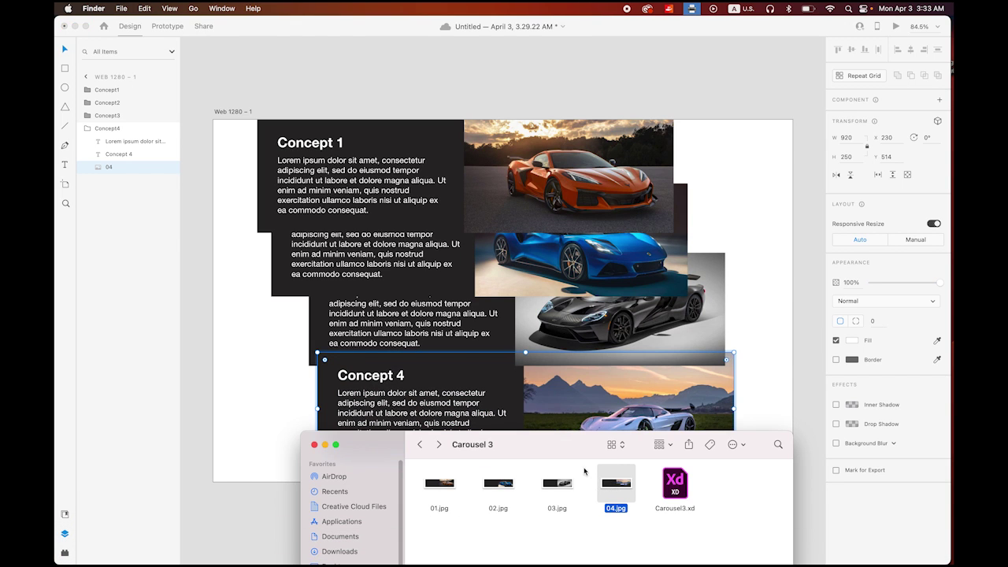
pyautogui.click(254, 398)
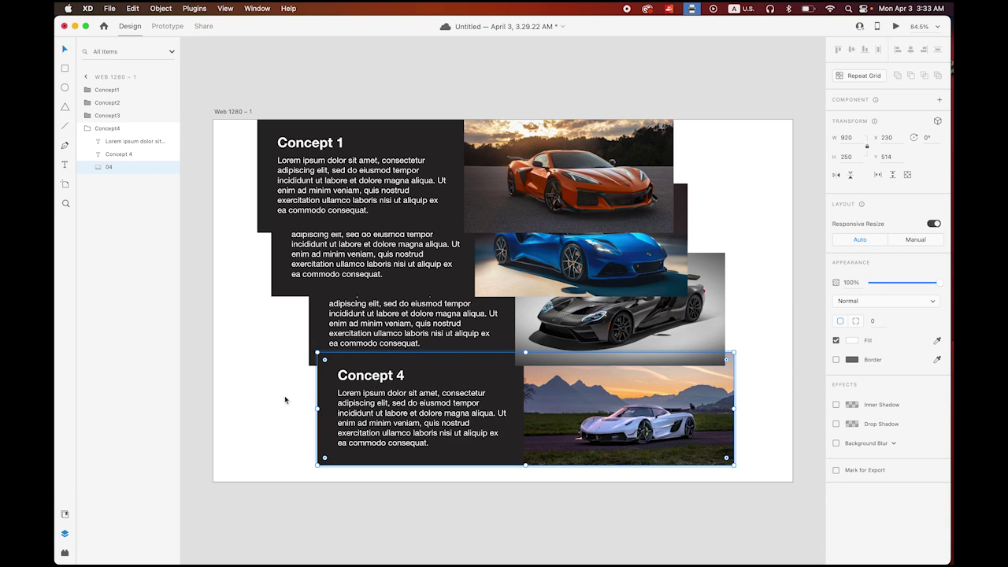
# Collapse the Concept4 layer group, shift that slide down and right, and move Concept3 to about X 193, Y 382
pyautogui.click(453, 426)
pyautogui.moveTo(461, 426); pyautogui.dragTo(443, 411)
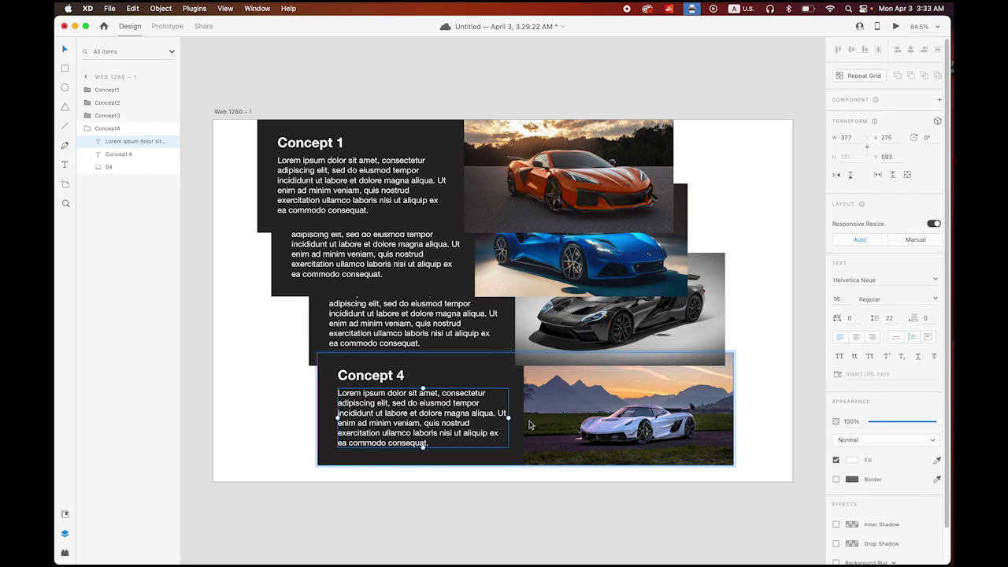
pyautogui.click(107, 128)
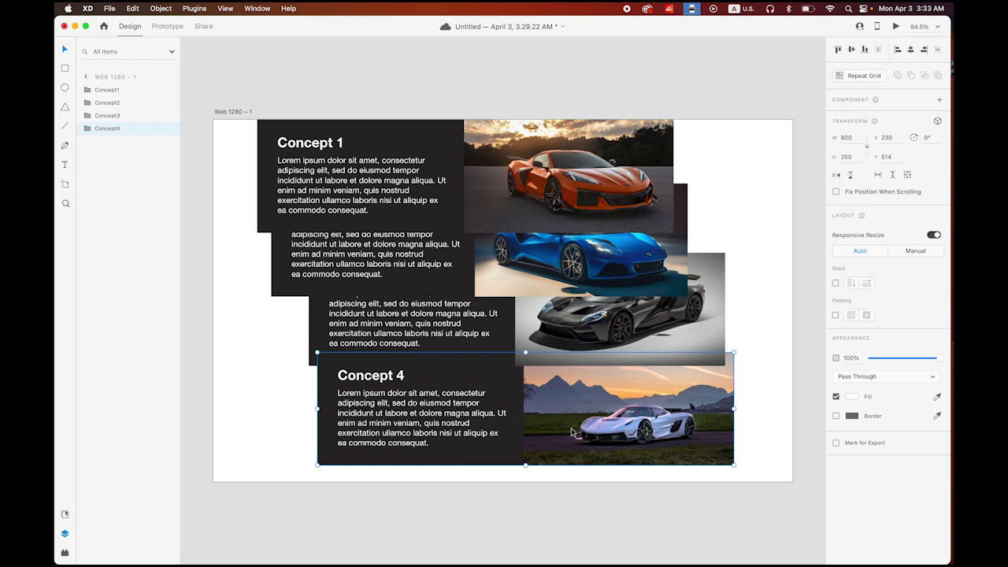
pyautogui.moveTo(574, 432); pyautogui.dragTo(596, 470)
pyautogui.moveTo(522, 350); pyautogui.dragTo(515, 391)
# Move the whole Concept2 slide clear of Concept1, to about X 90, Y 283, with its layer group collapsed
pyautogui.click(495, 271)
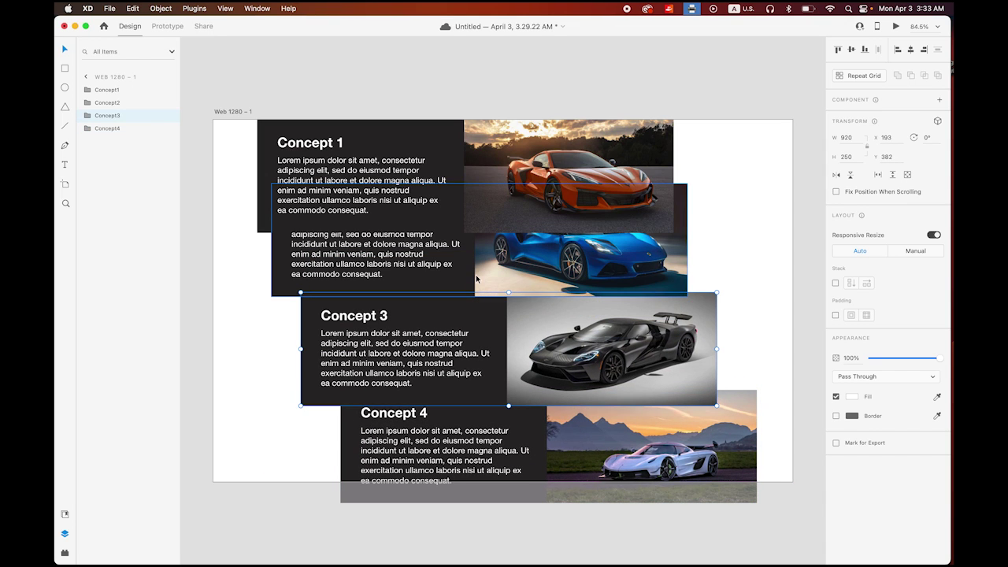
pyautogui.doubleClick(495, 271)
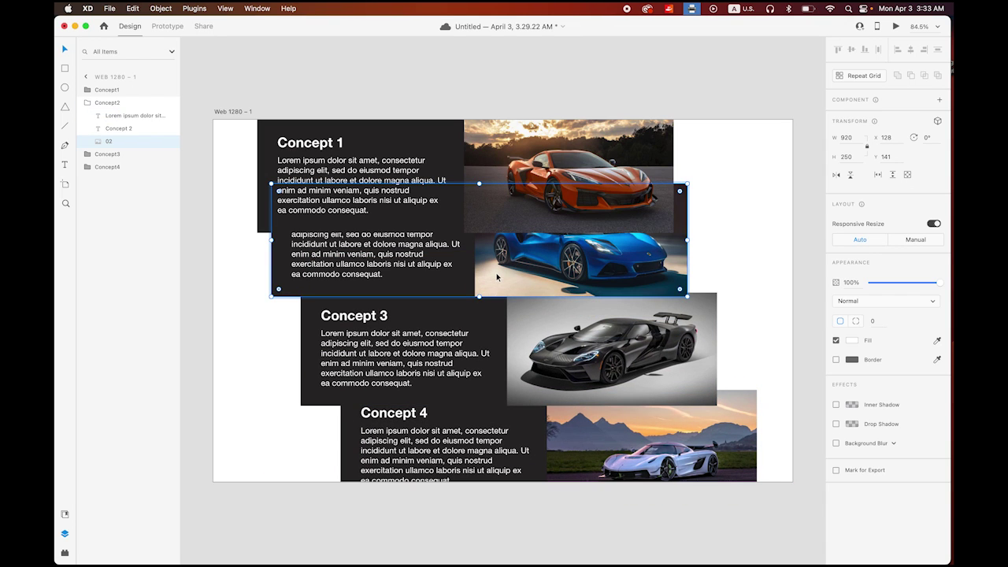
pyautogui.click(87, 103)
pyautogui.click(85, 103)
pyautogui.moveTo(512, 271); pyautogui.dragTo(495, 334)
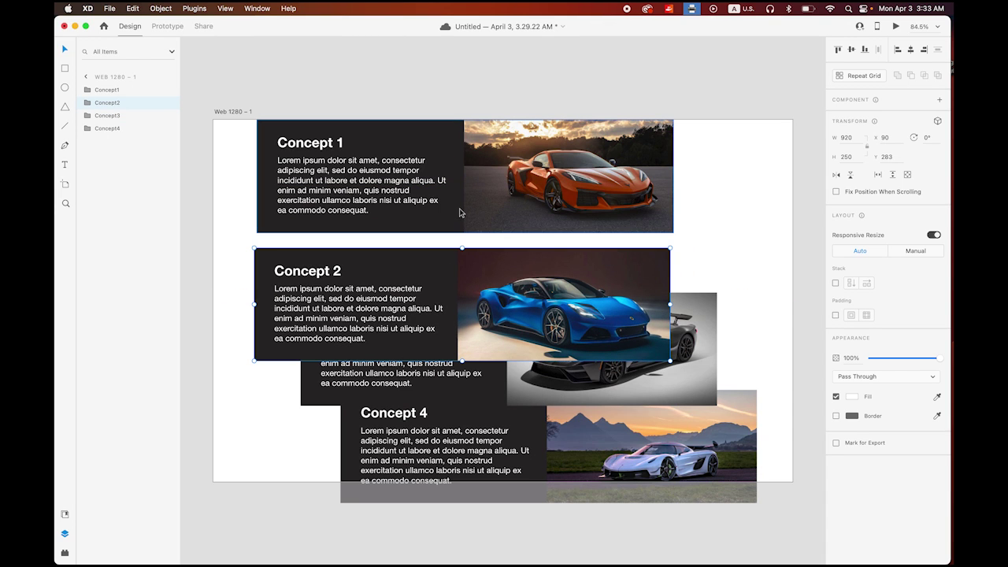
# Select all four slides, Concept1 to Concept4, and combine them into one group
pyautogui.moveTo(220, 149); pyautogui.dragTo(633, 542)
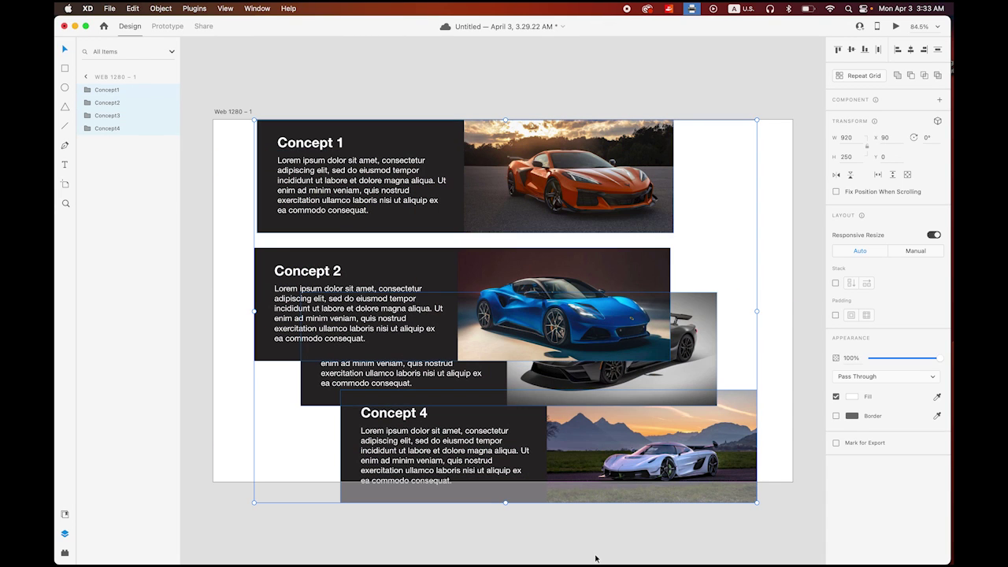
pyautogui.click(160, 8)
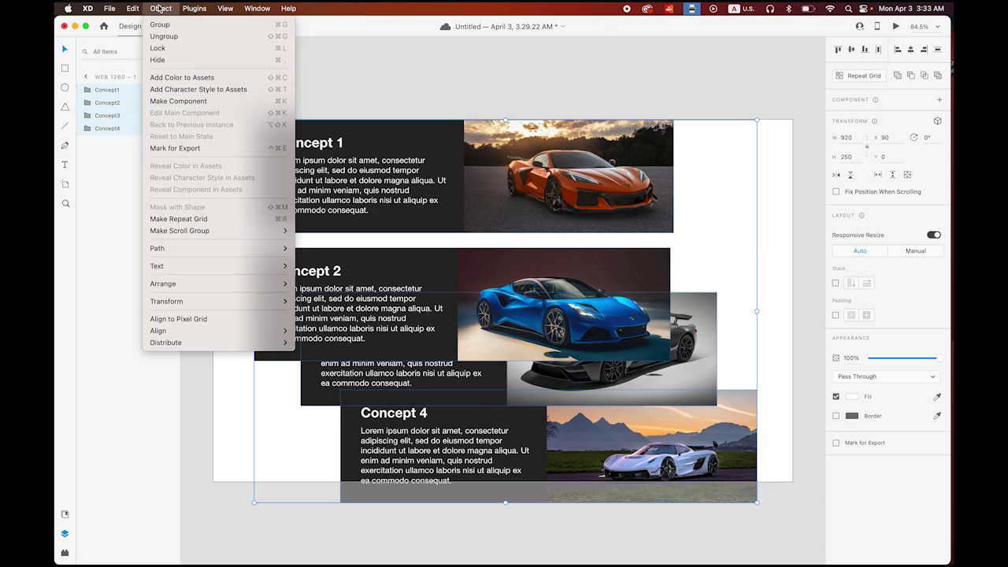
pyautogui.click(164, 25)
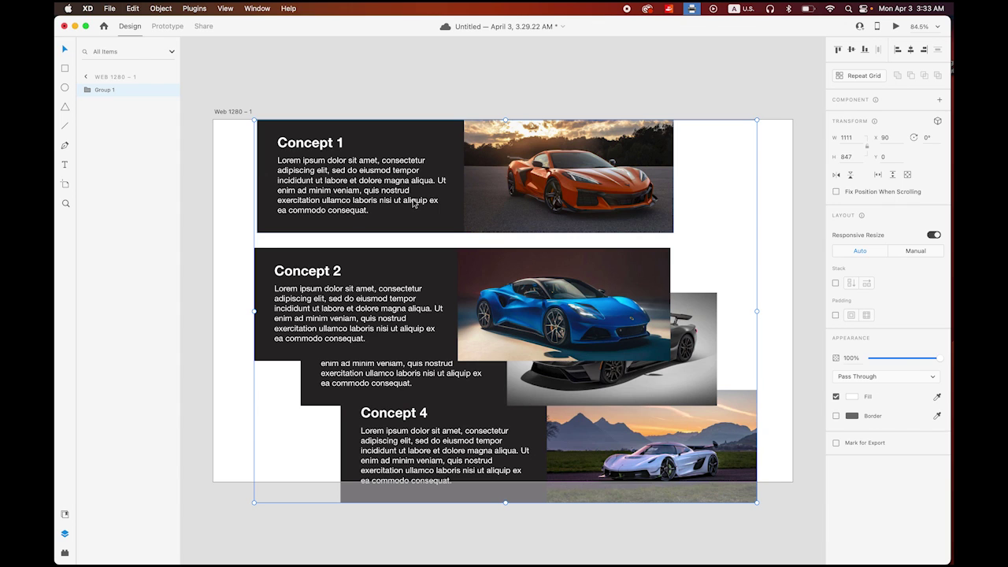
# Inside the group, move Concept1 to about X 126, Y 14 and place Concept2 against its right edge at X 1046, Y 14
pyautogui.doubleClick(413, 203)
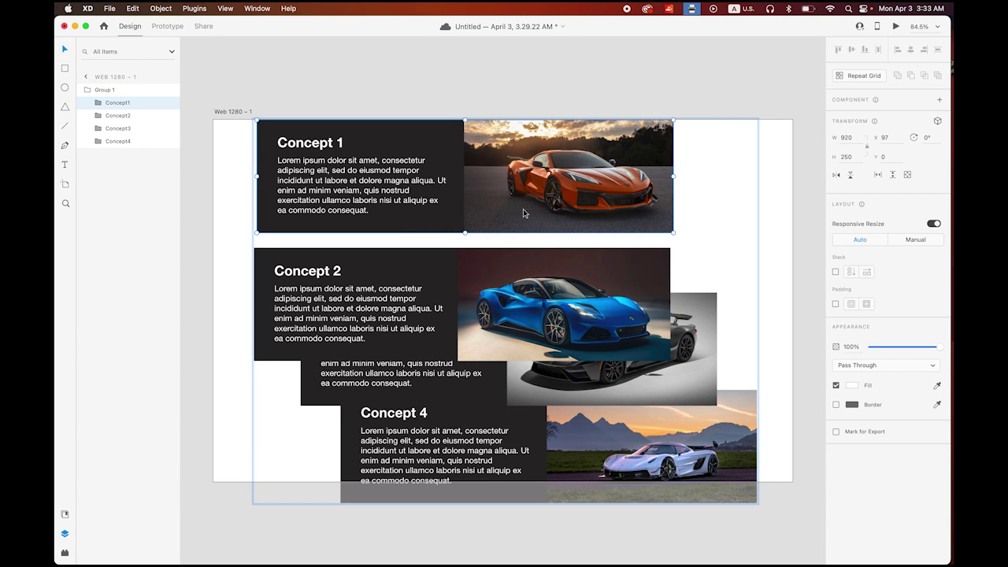
pyautogui.scroll(-3, 498, 264)
pyautogui.scroll(-2, 493, 243)
pyautogui.moveTo(504, 238)
pyautogui.mouseDown()
pyautogui.moveTo(420, 245)
pyautogui.moveTo(516, 237)
pyautogui.mouseUp()
pyautogui.moveTo(473, 261); pyautogui.dragTo(642, 210)
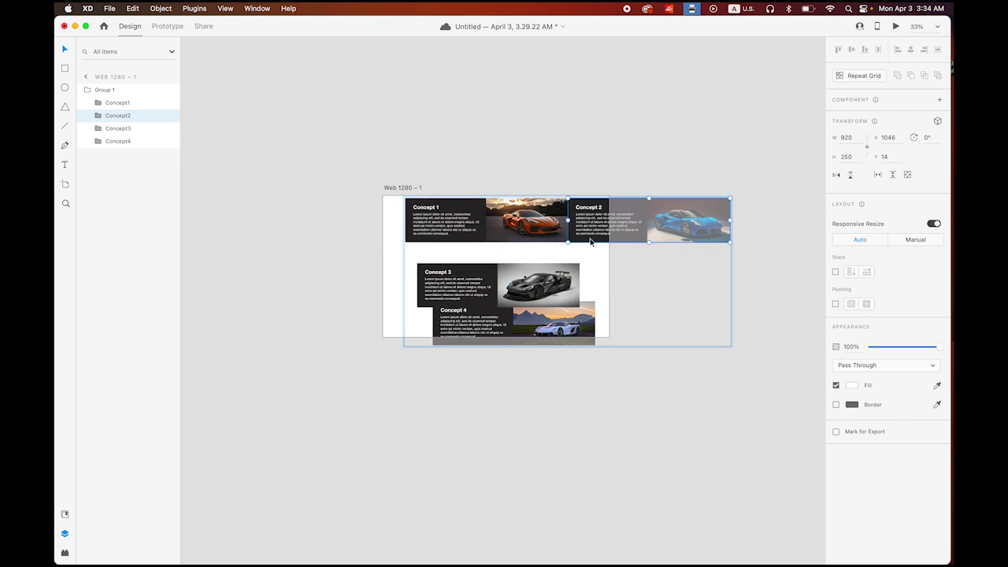
# Move Concept3 within the group to the right end of Concept2, at about X 1949, Y 14
pyautogui.click(537, 153)
pyautogui.click(538, 281)
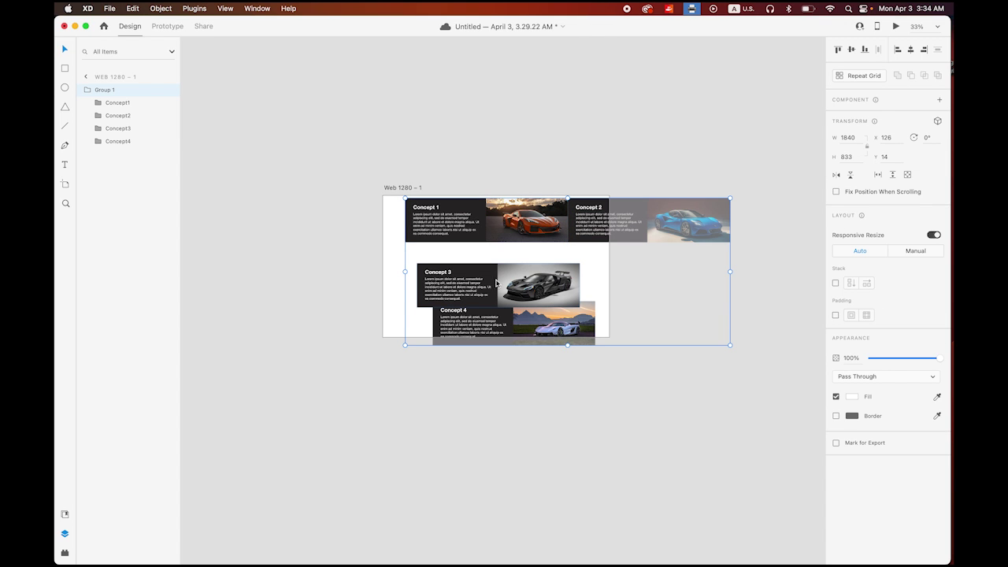
pyautogui.doubleClick(455, 284)
pyautogui.moveTo(454, 289); pyautogui.dragTo(761, 222)
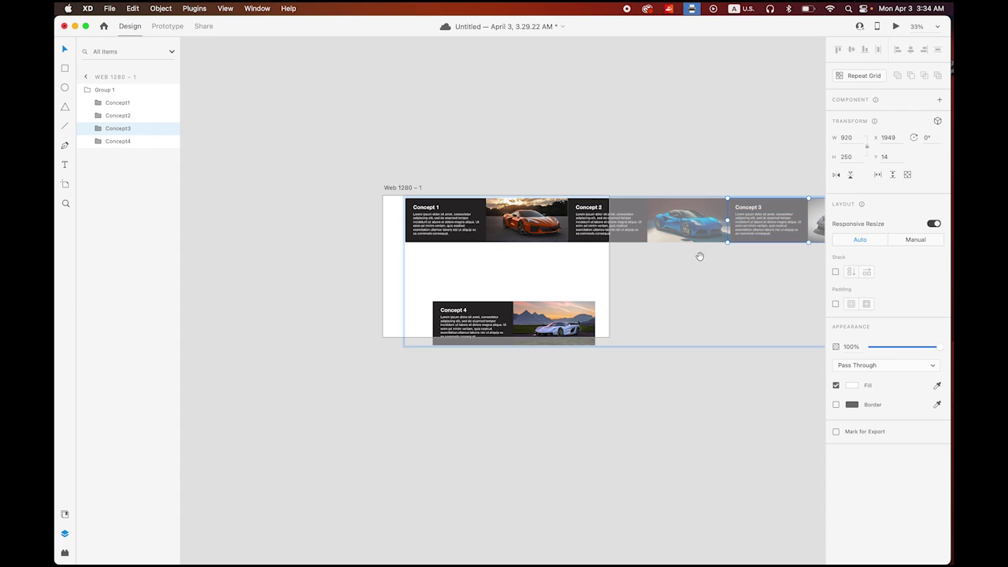
# Place Concept4 at the right end of Concept3 to complete the horizontal row of slides, and deselect it
pyautogui.moveTo(701, 257); pyautogui.dragTo(504, 263)
pyautogui.click(330, 327)
pyautogui.moveTo(331, 328); pyautogui.dragTo(715, 221)
pyautogui.click(649, 335)
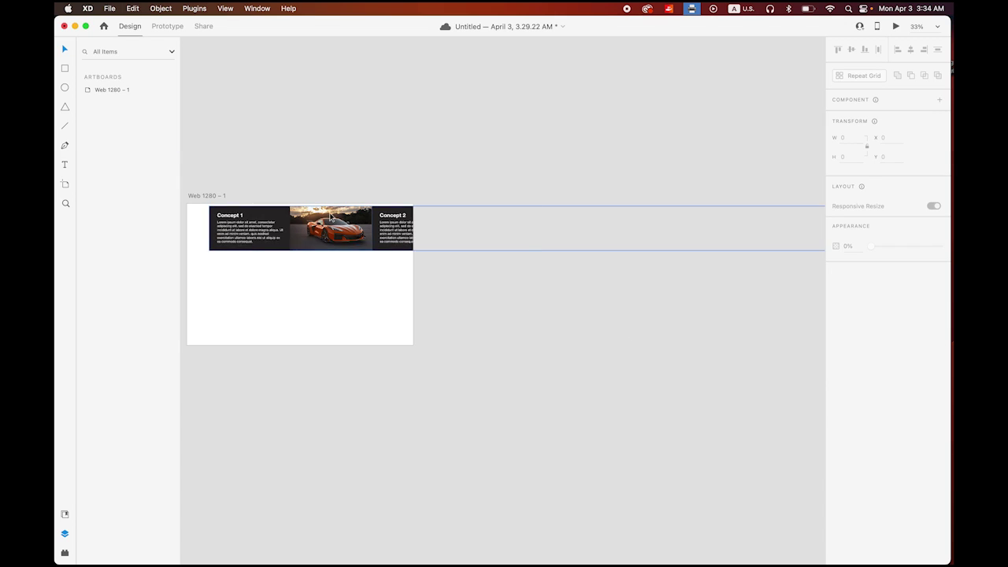
# Move the whole slide group to about X 176, Y 240 on the artboard and collapse its layer
pyautogui.click(275, 218)
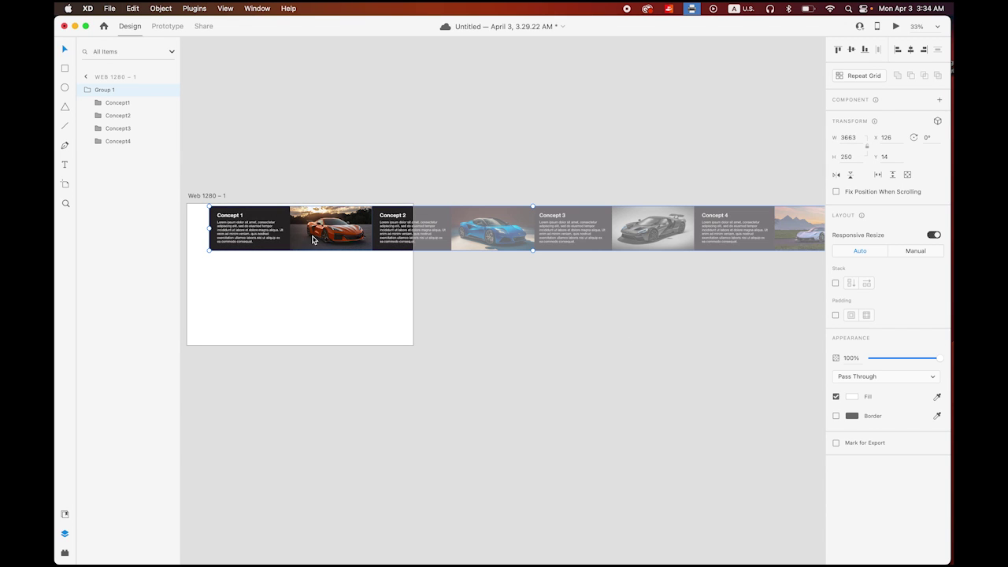
pyautogui.moveTo(356, 294); pyautogui.dragTo(423, 333)
pyautogui.moveTo(422, 270); pyautogui.dragTo(433, 310)
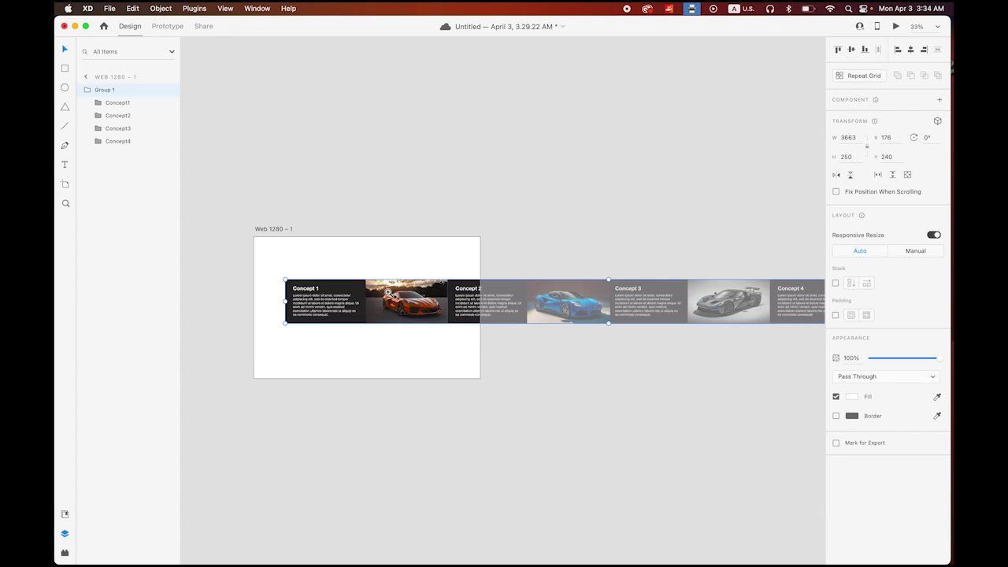
pyautogui.scroll(5, 390, 293)
pyautogui.hscroll(-3, 478, 300)
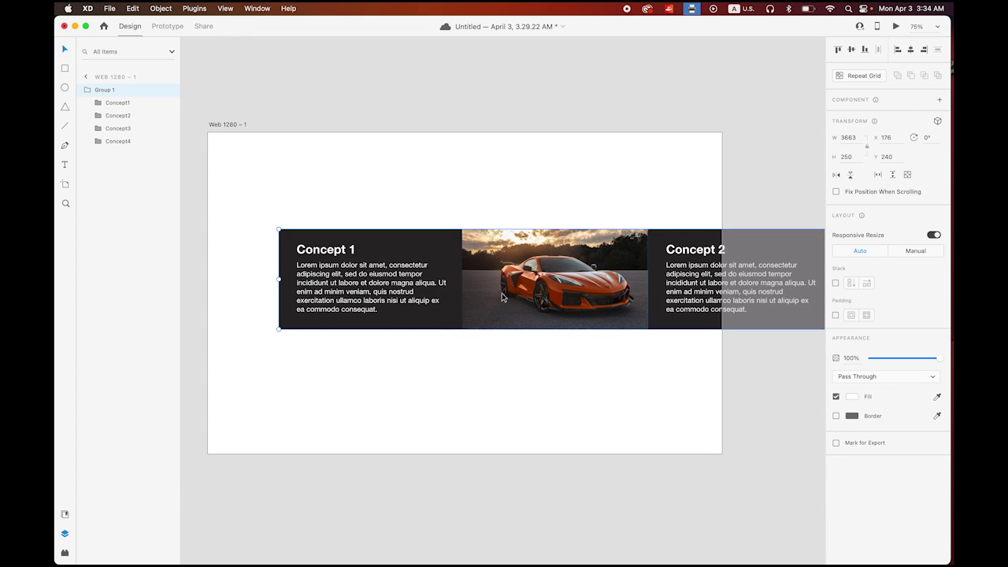
pyautogui.click(87, 91)
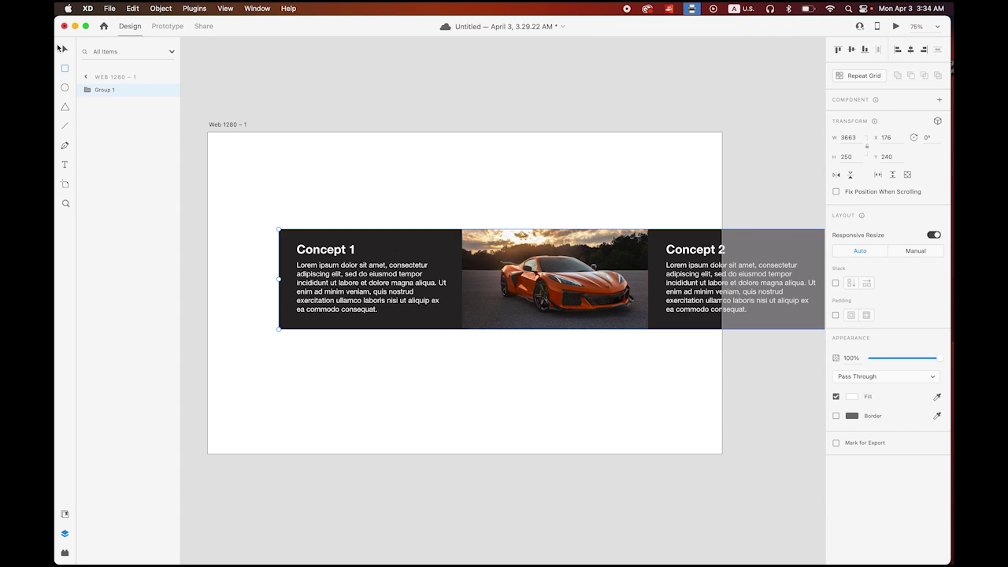
# Draw a rectangle about 918 by 250 exactly over the Concept 1 slide, at X 176, Y 240
pyautogui.click(257, 68)
pyautogui.click(64, 69)
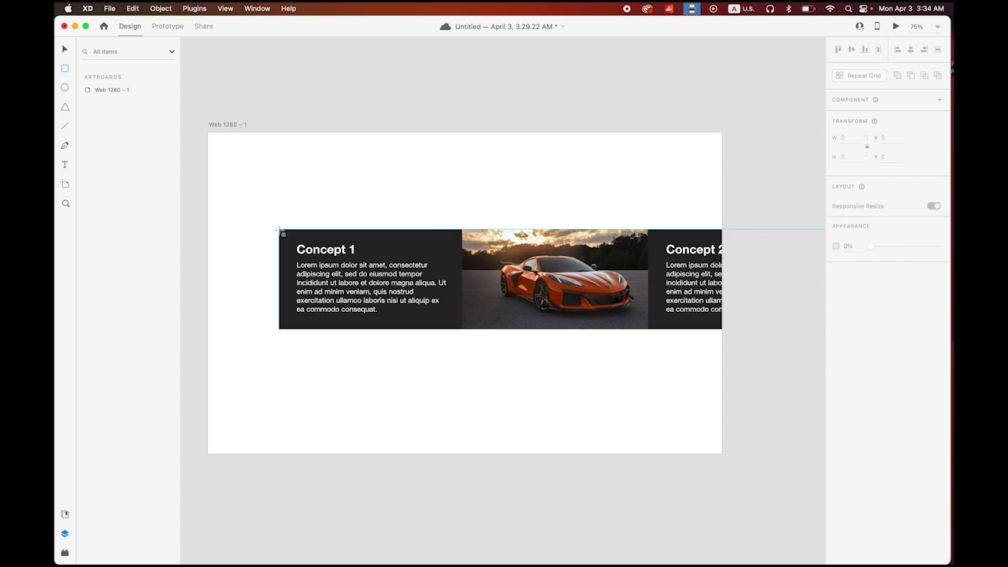
pyautogui.moveTo(279, 230)
pyautogui.mouseDown()
pyautogui.moveTo(406, 291)
pyautogui.moveTo(543, 327)
pyautogui.moveTo(648, 330)
pyautogui.mouseUp()
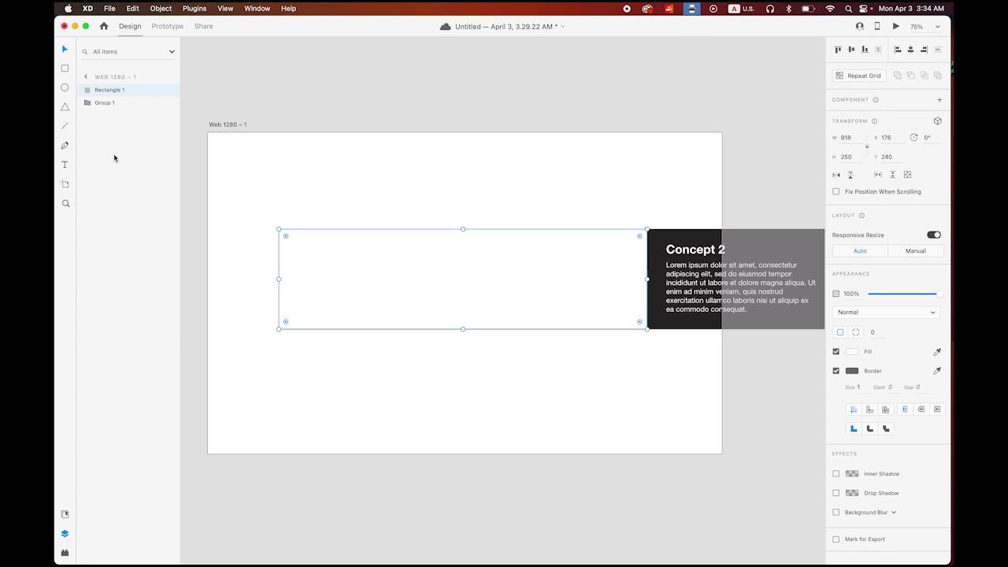
# Mask the slide group with the rectangle using Mask with Shape
pyautogui.click(97, 103)
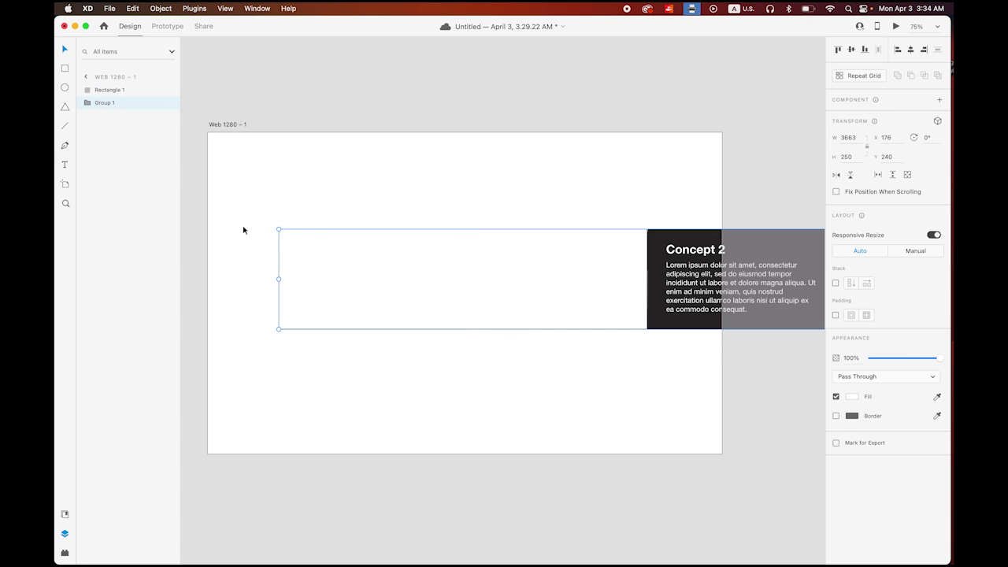
pyautogui.keyDown('shift'); pyautogui.click(116, 92); pyautogui.keyUp('shift')
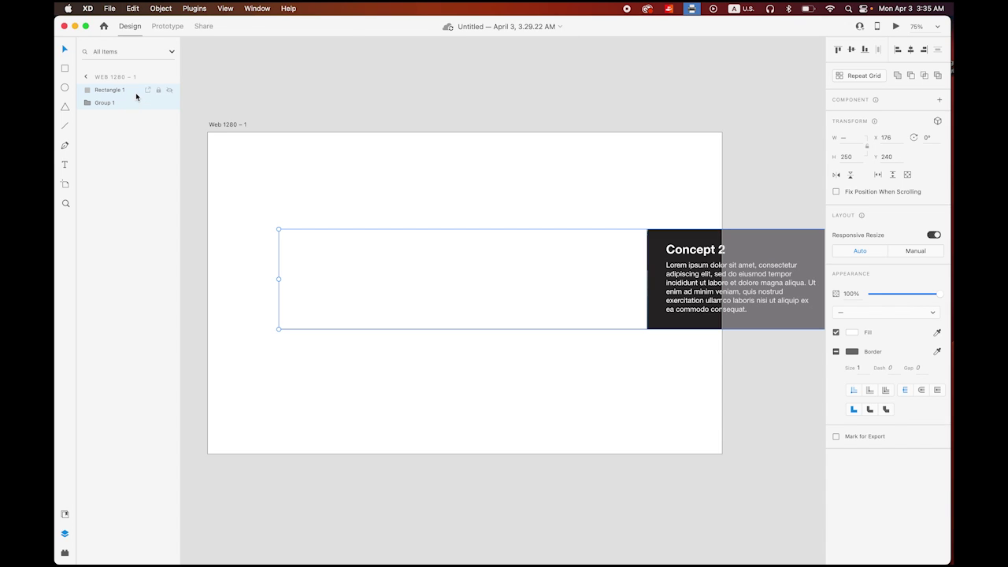
pyautogui.rightClick(121, 100)
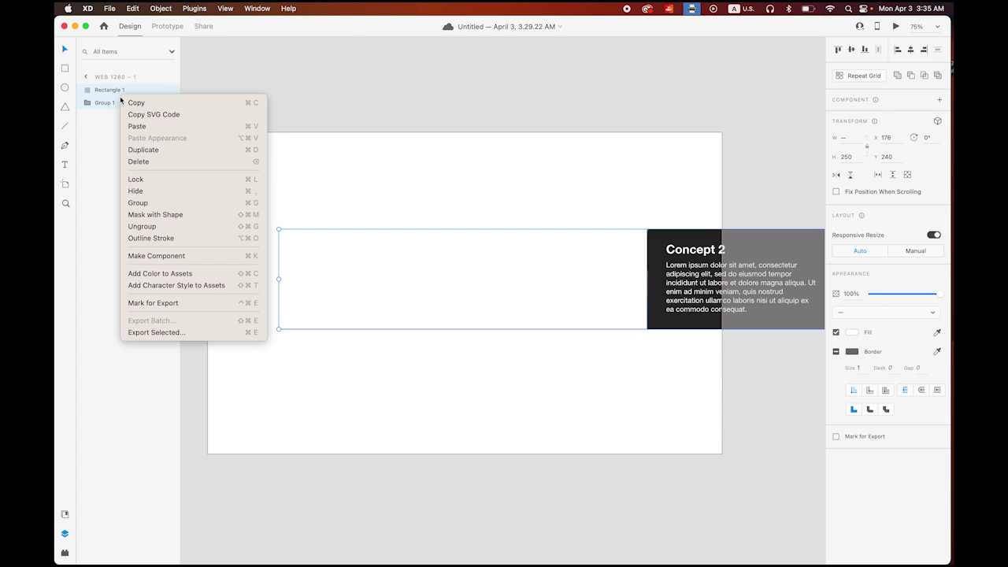
pyautogui.click(171, 215)
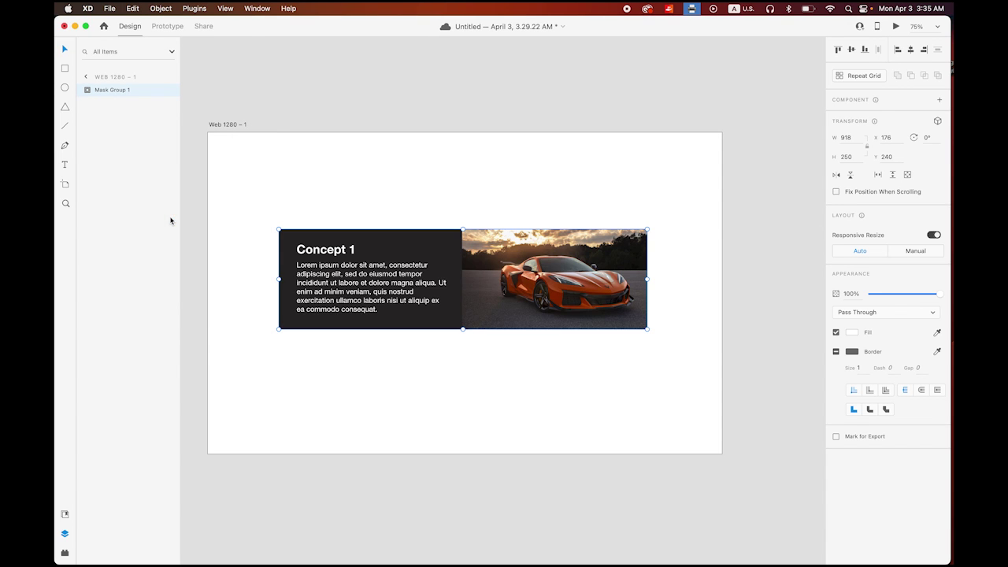
# Move the masked slide group to X 181, Y 252 on the artboard and deselect it
pyautogui.click(376, 398)
pyautogui.moveTo(396, 321)
pyautogui.mouseDown()
pyautogui.moveTo(401, 333)
pyautogui.moveTo(402, 324)
pyautogui.mouseUp()
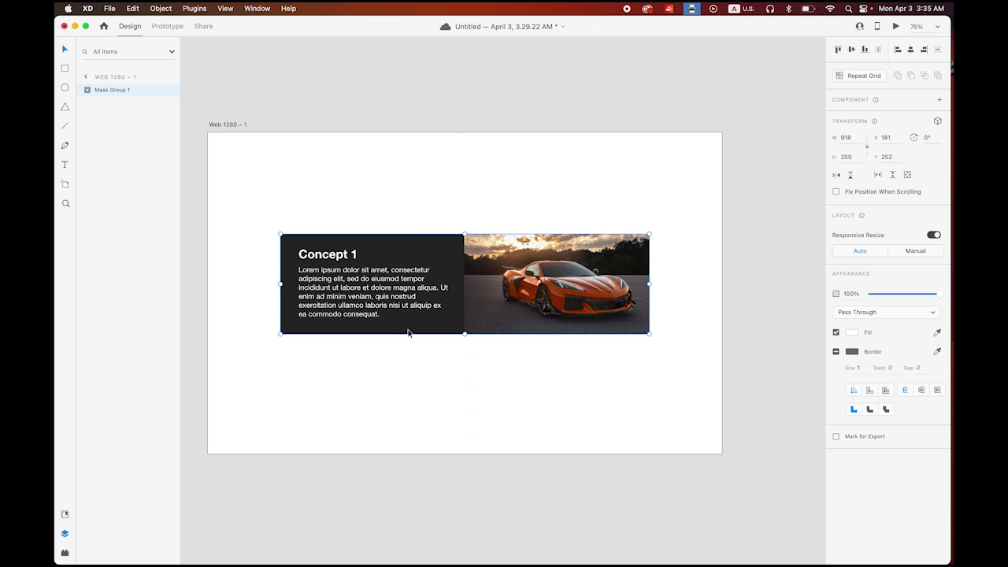
pyautogui.click(507, 409)
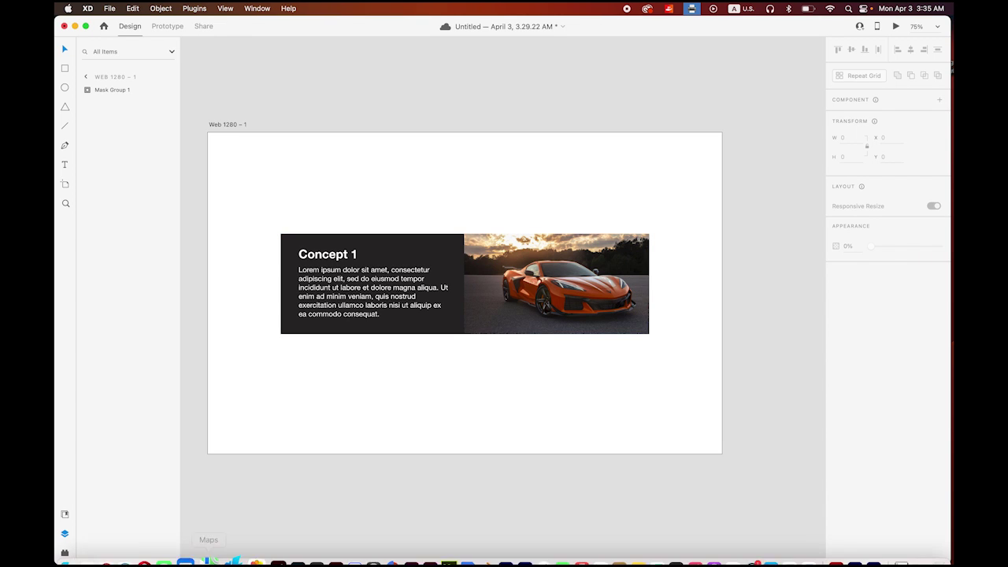
# Switch to the Google Fonts icons page in Chrome and download the Arrow Circle Left icon as SVG
pyautogui.click(115, 541)
pyautogui.click(722, 29)
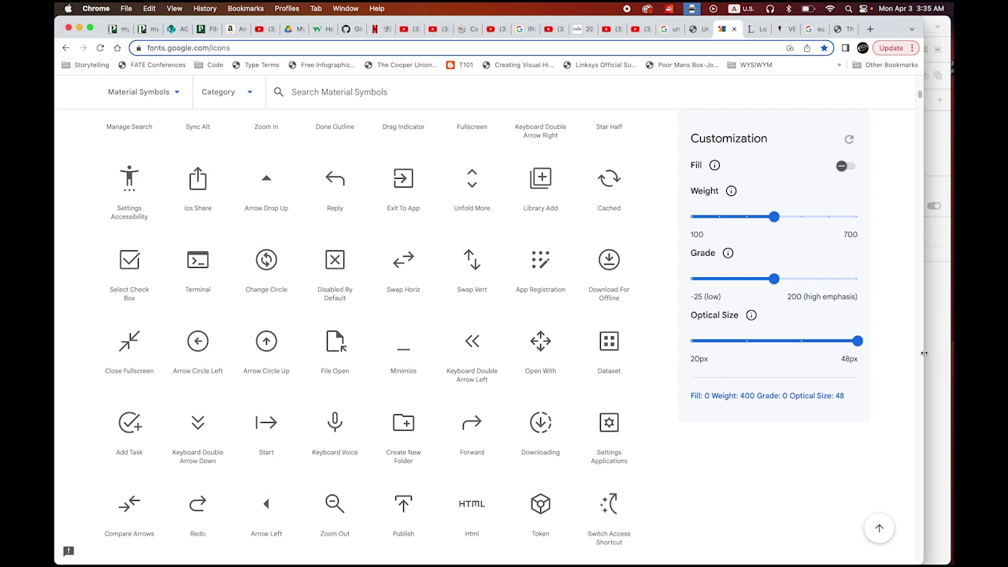
pyautogui.click(190, 346)
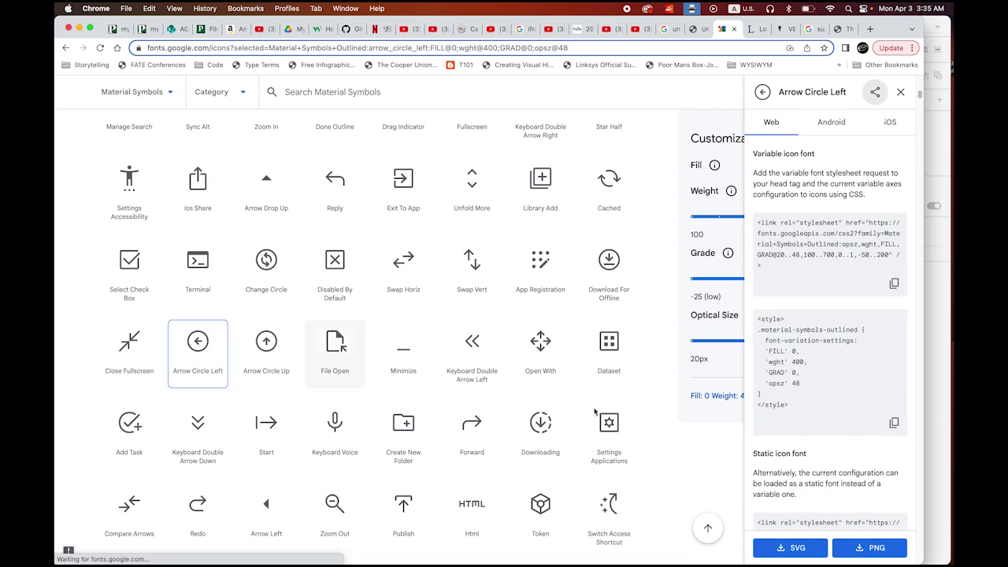
pyautogui.click(797, 549)
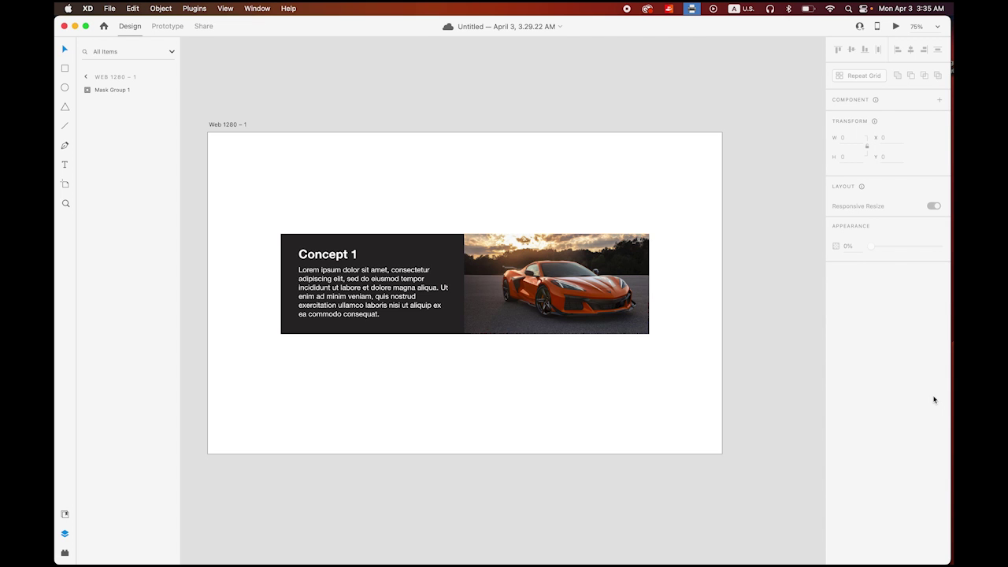
# Back in Adobe XD, import the downloaded arrow_circle_left SVG file from the Downloads folder
pyautogui.click(112, 8)
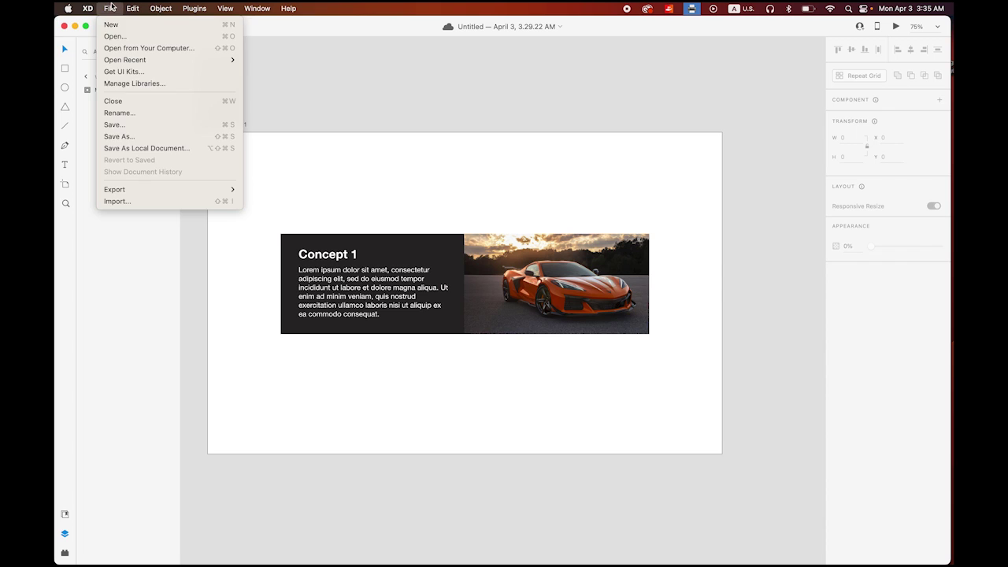
pyautogui.click(135, 200)
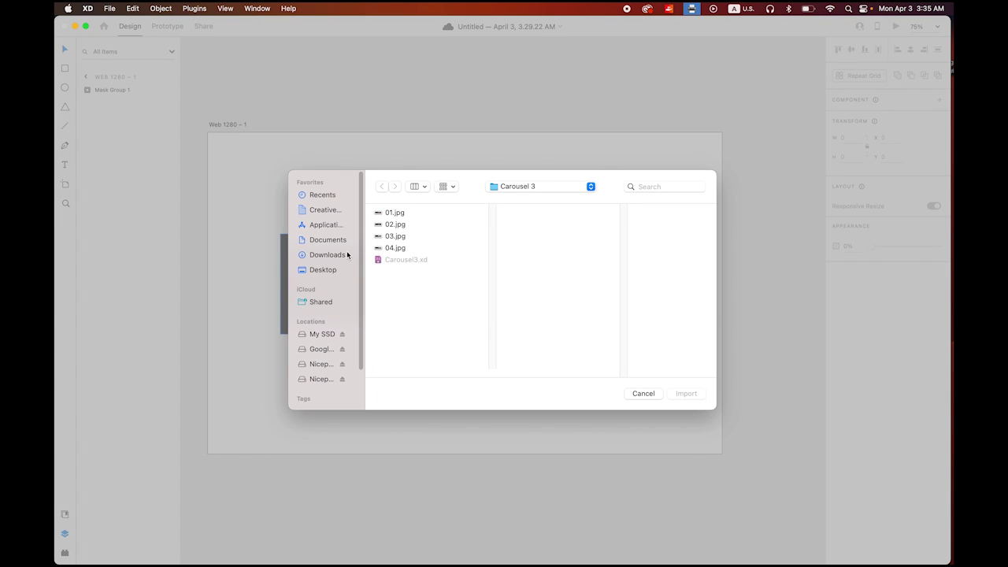
pyautogui.click(334, 258)
pyautogui.scroll(-10, 432, 277)
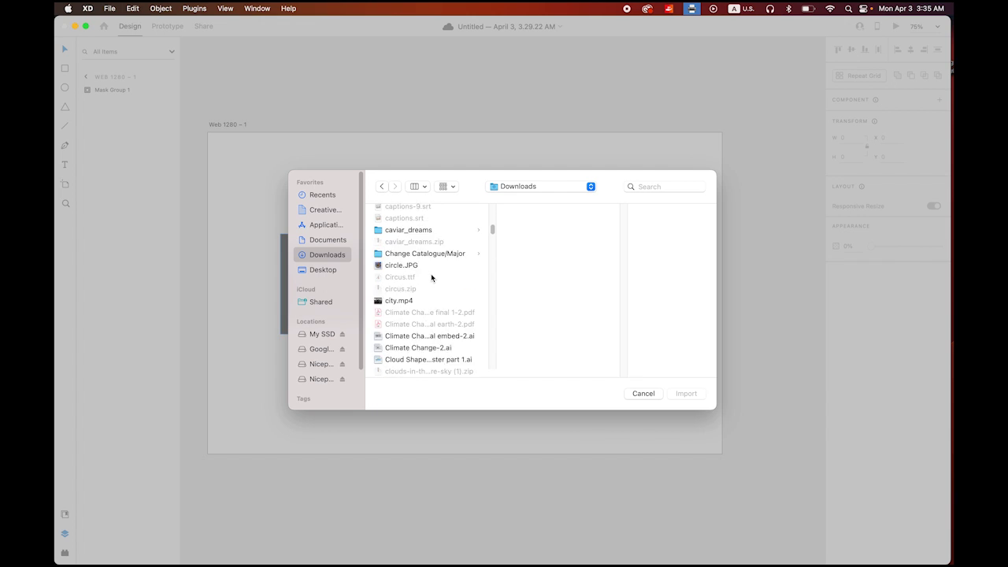
pyautogui.scroll(10, 432, 277)
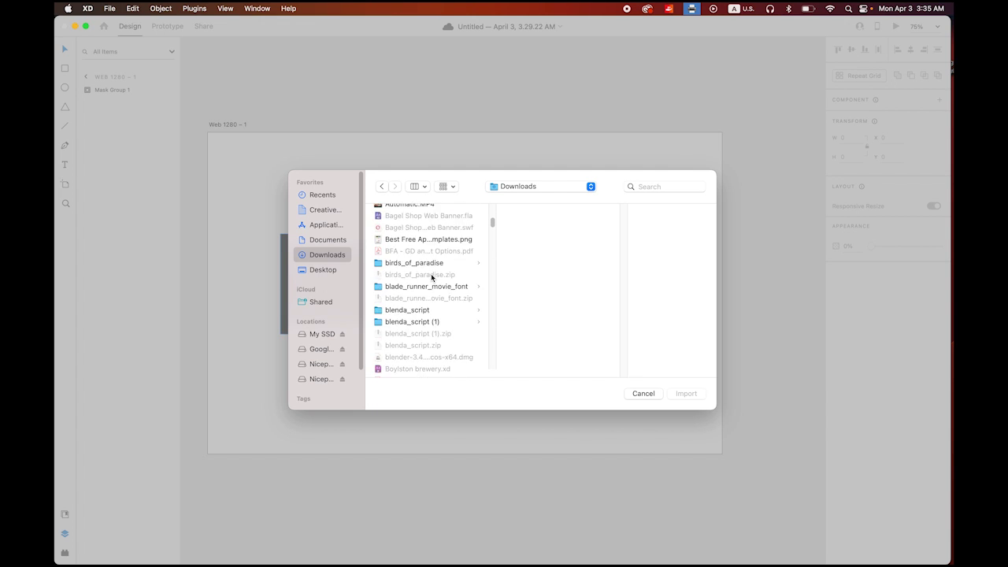
pyautogui.scroll(3, 431, 277)
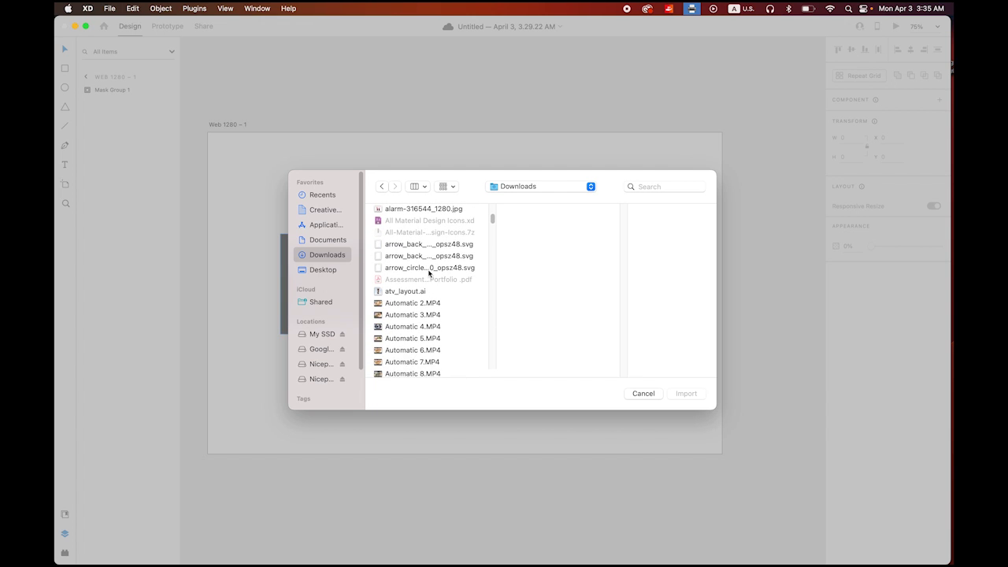
pyautogui.click(424, 274)
pyautogui.click(686, 393)
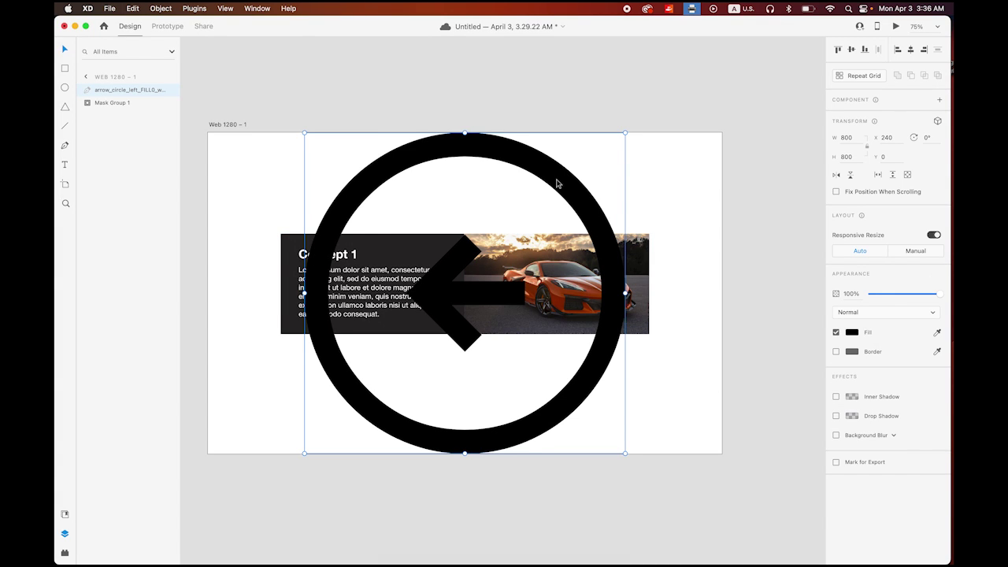
# Scale the arrow icon down to about 56 by 56 and place it below the slide at about X 416, Y 588
pyautogui.moveTo(562, 175); pyautogui.dragTo(415, 279)
pyautogui.moveTo(477, 237); pyautogui.dragTo(329, 353)
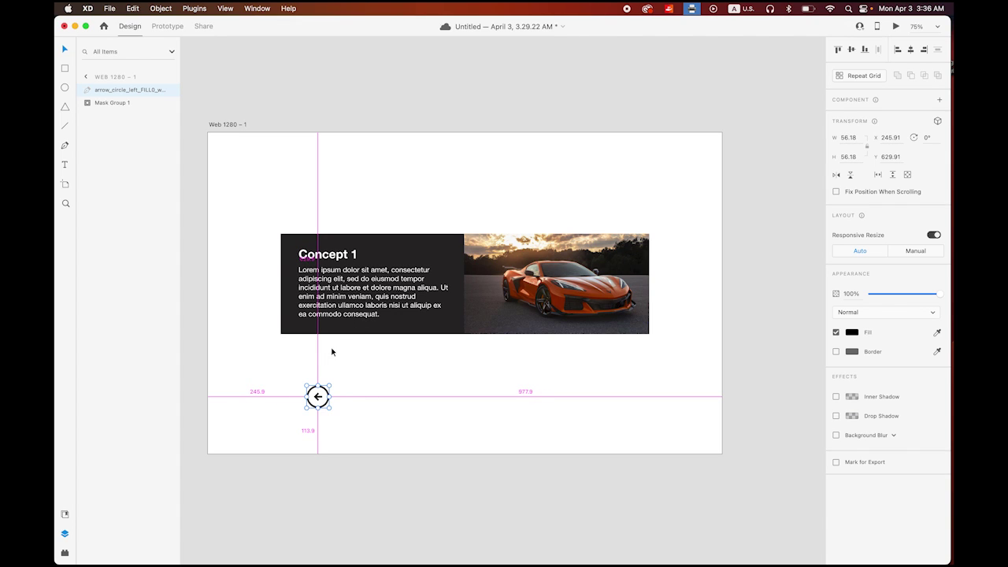
pyautogui.moveTo(329, 405); pyautogui.dragTo(397, 388)
# Change the arrow icon's fill to the light cyan #90E3F7
pyautogui.press('z')
pyautogui.click(384, 377)
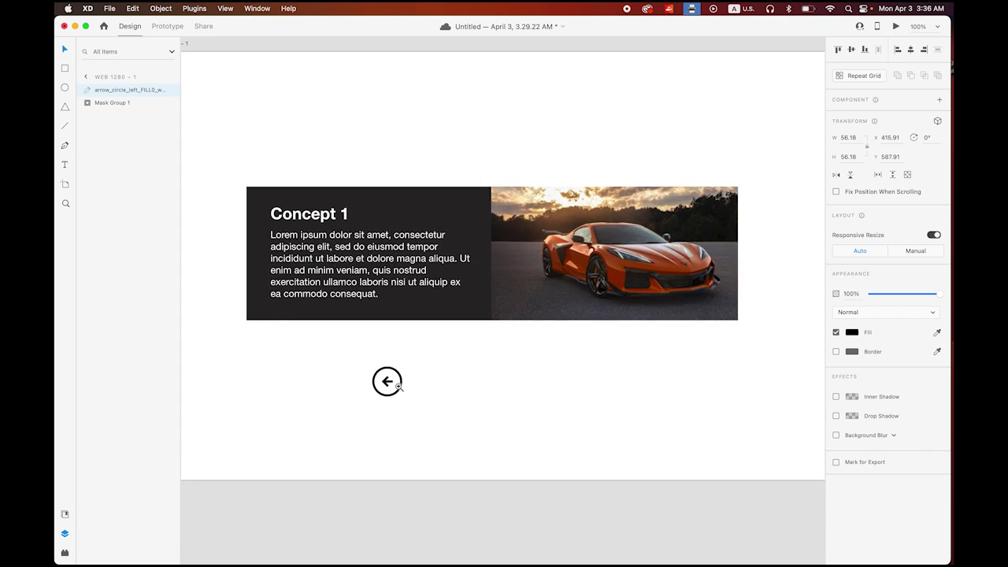
pyautogui.click(387, 383)
pyautogui.click(387, 384)
pyautogui.click(386, 384)
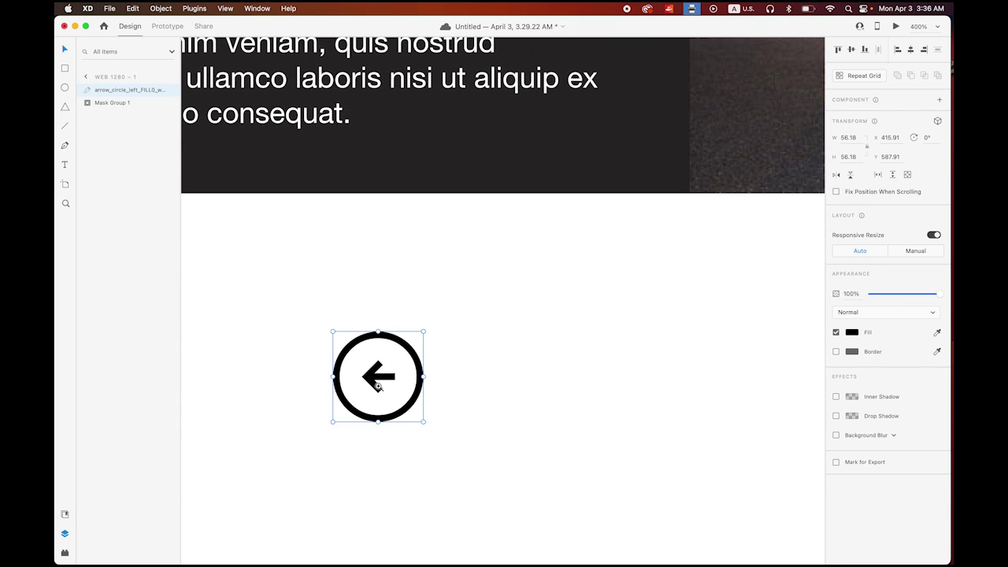
pyautogui.click(853, 334)
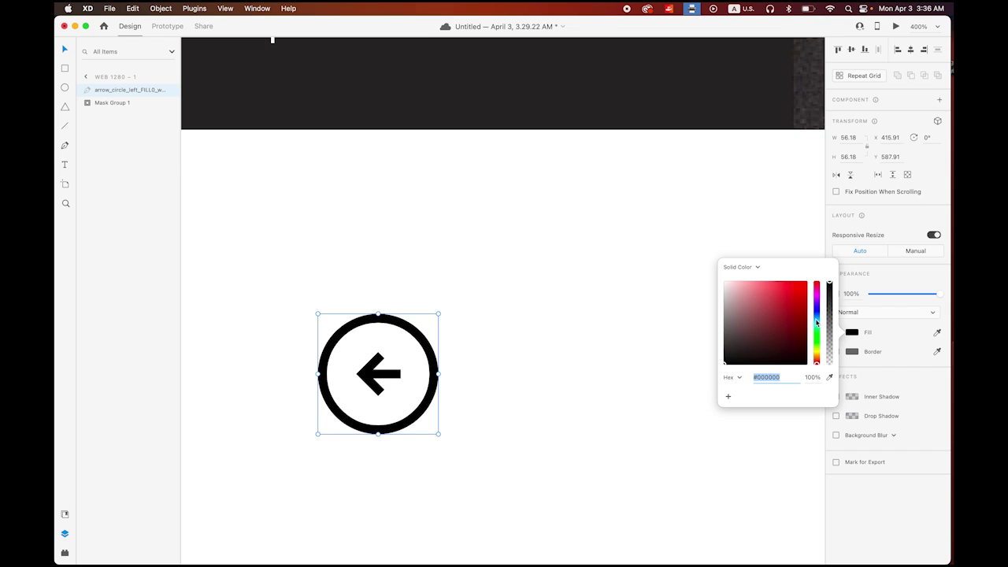
pyautogui.click(818, 320)
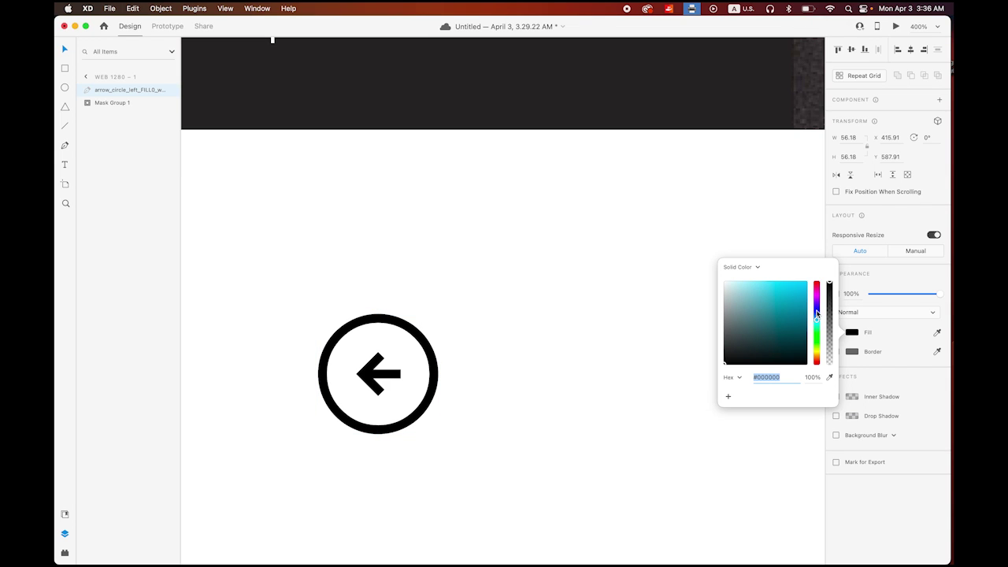
pyautogui.click(758, 286)
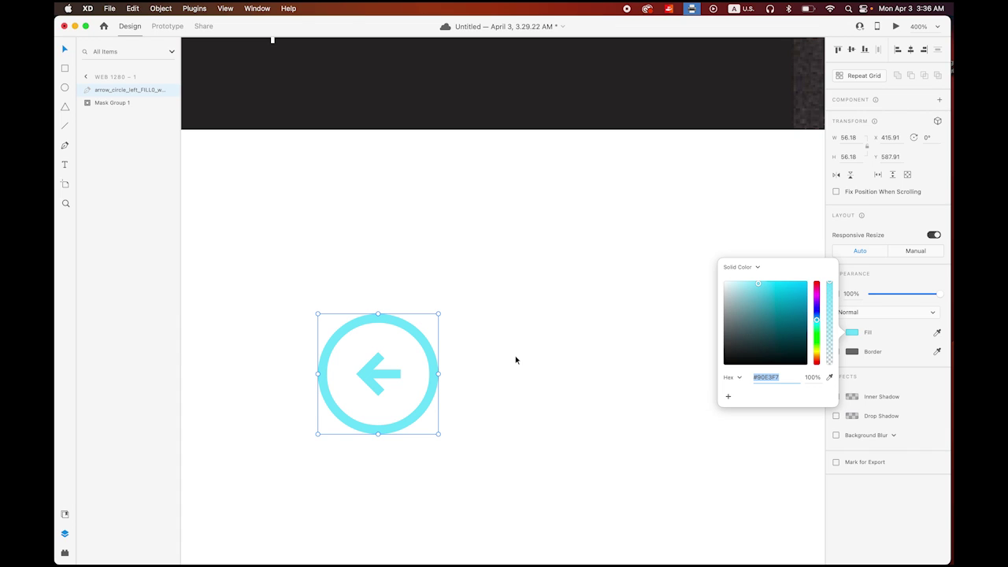
pyautogui.click(664, 355)
# Add the arrow icon's cyan fill to the document assets as a color and deselect the icon
pyautogui.click(367, 337)
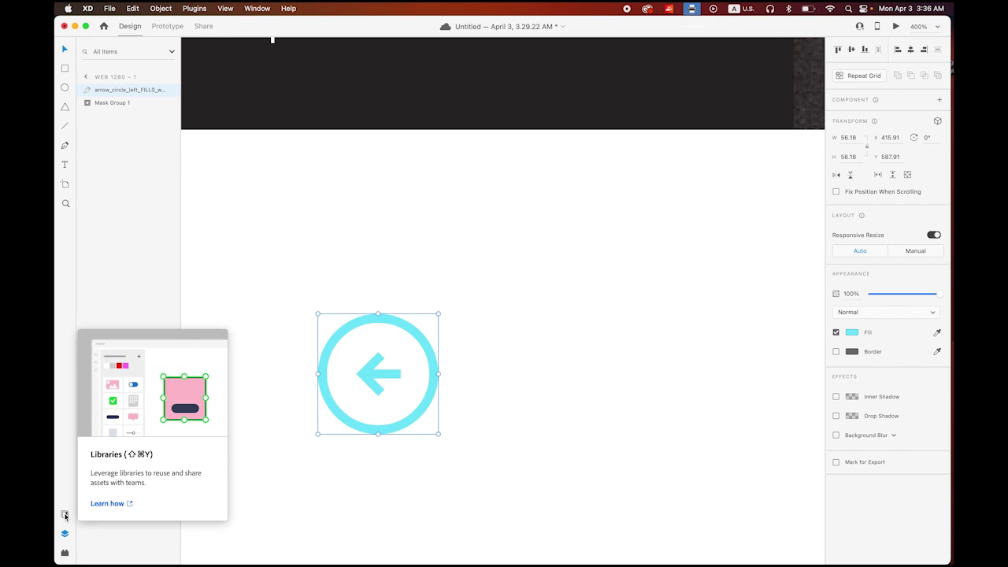
pyautogui.click(65, 516)
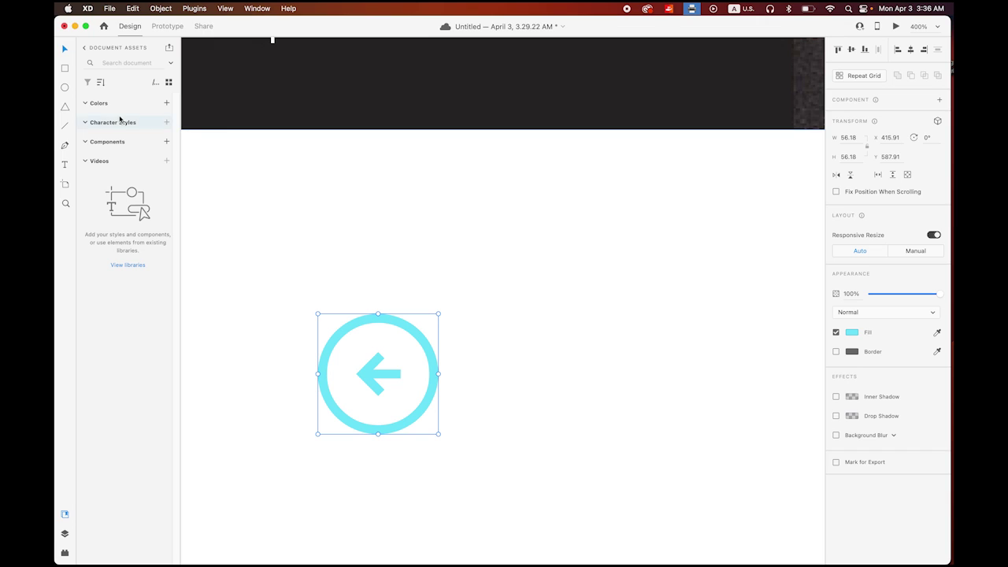
pyautogui.click(166, 103)
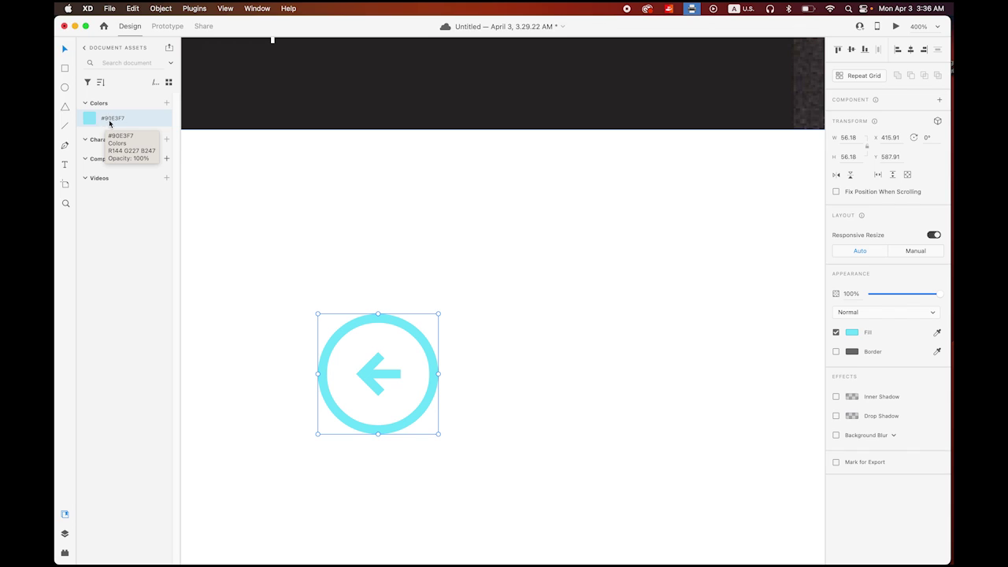
pyautogui.click(405, 268)
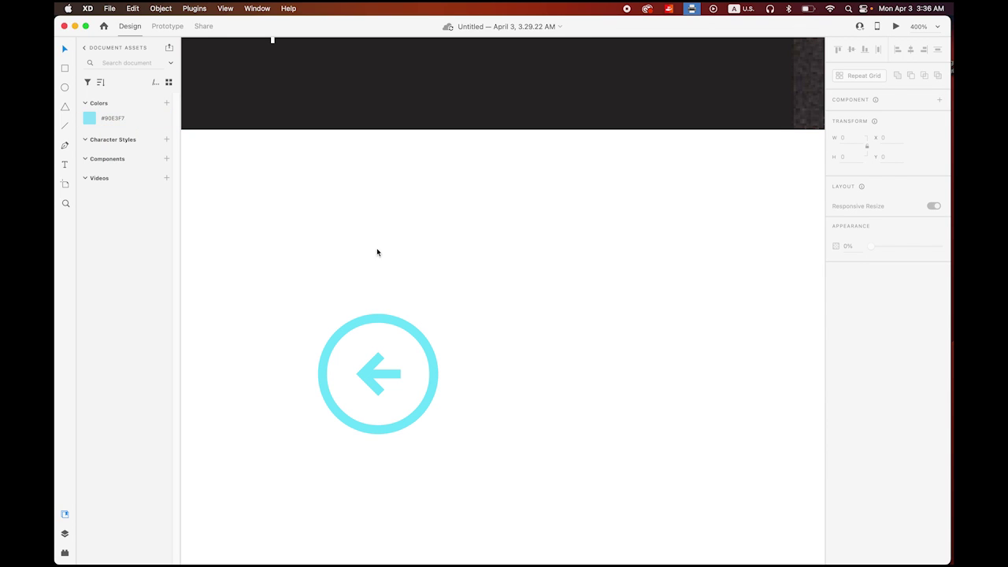
# Draw a 52 by 52 circle centered over the arrow icon, remove its border and fill it with dark gray #434343
pyautogui.click(65, 88)
pyautogui.moveTo(382, 377); pyautogui.dragTo(466, 430)
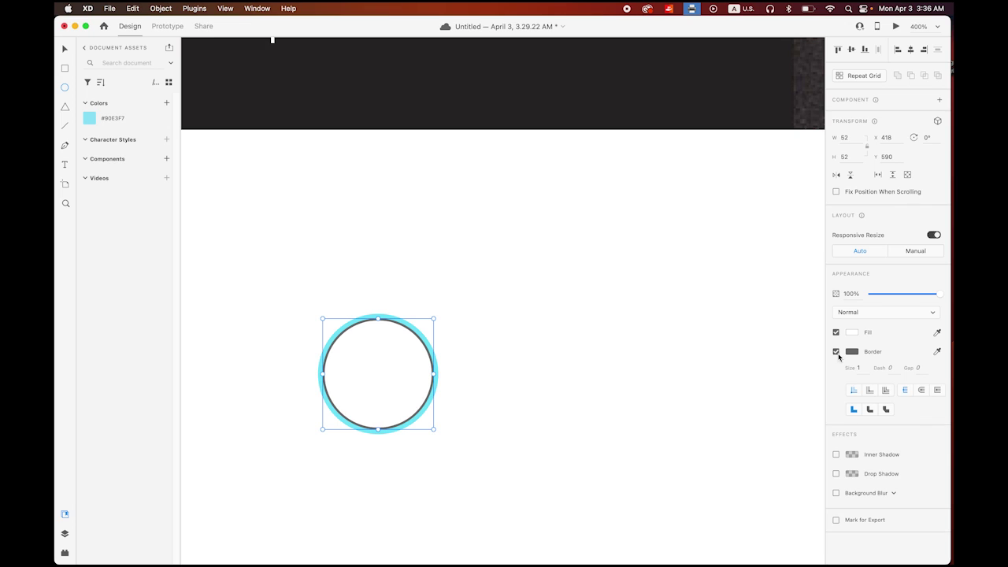
pyautogui.click(836, 352)
pyautogui.click(853, 333)
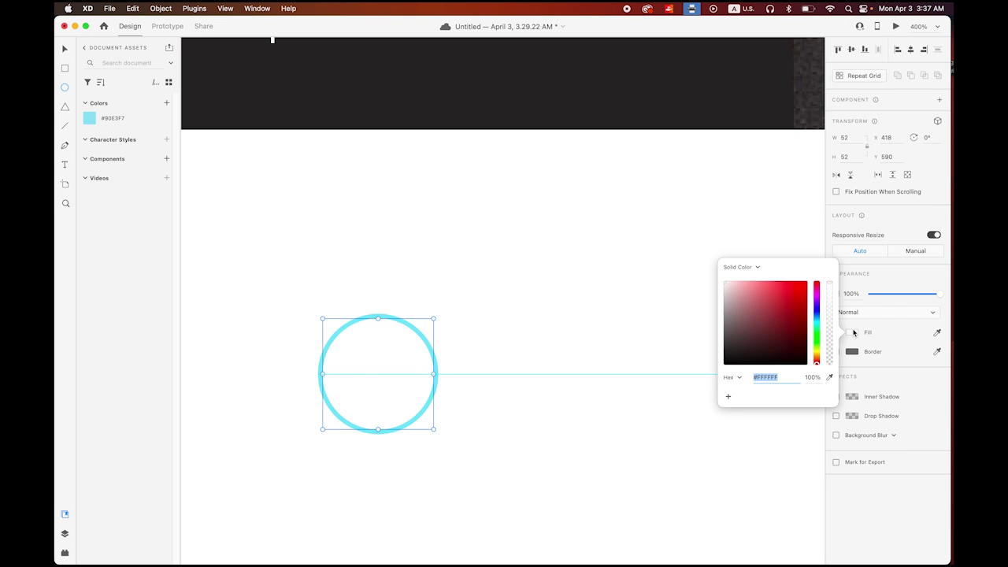
pyautogui.click(738, 323)
pyautogui.moveTo(739, 322); pyautogui.dragTo(716, 344)
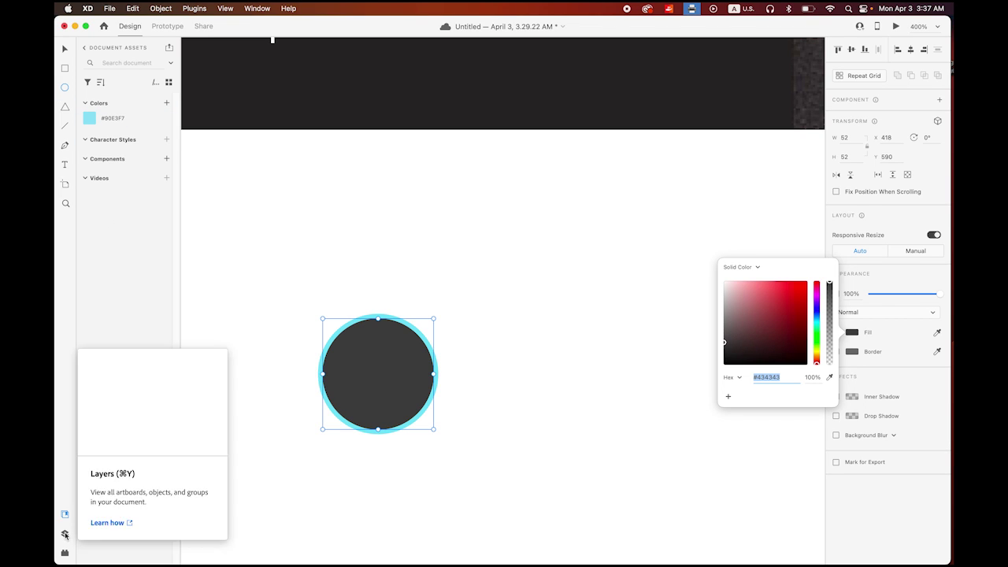
# Reorder the layers so the dark circle sits beneath the arrow icon
pyautogui.click(65, 534)
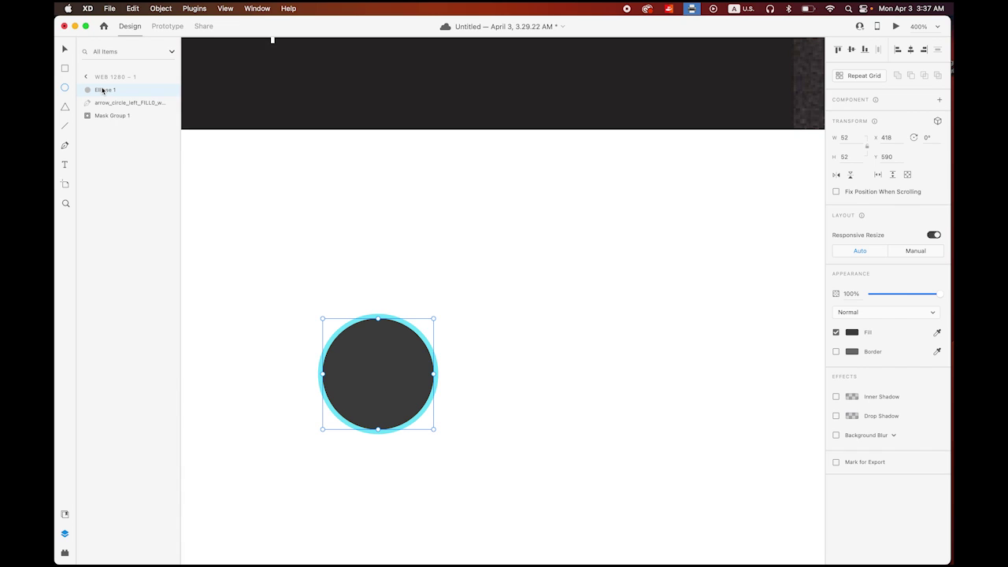
pyautogui.moveTo(102, 92); pyautogui.dragTo(103, 108)
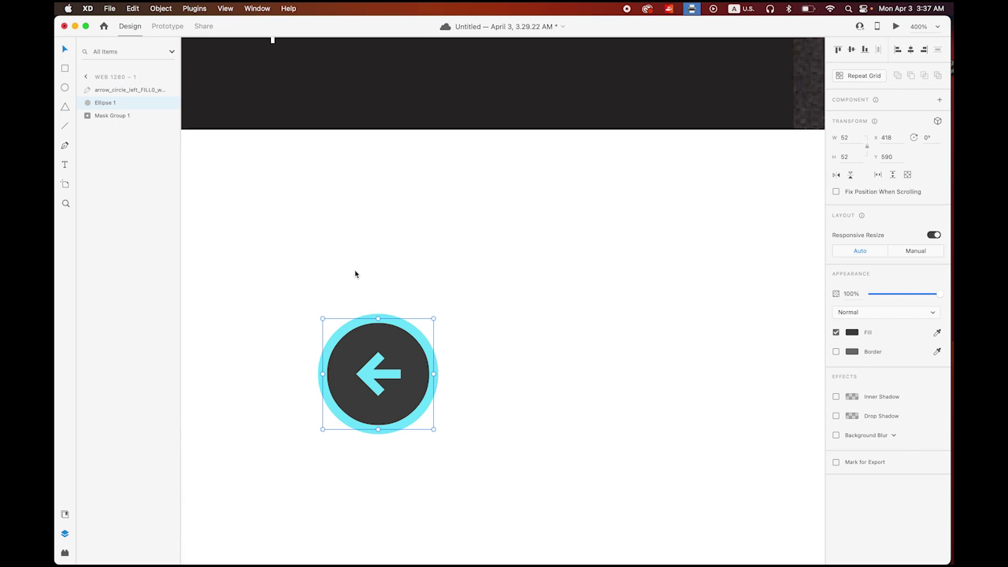
pyautogui.click(342, 325)
# Group the arrow icon with its dark circle and name the group "left"
pyautogui.moveTo(299, 296); pyautogui.dragTo(468, 477)
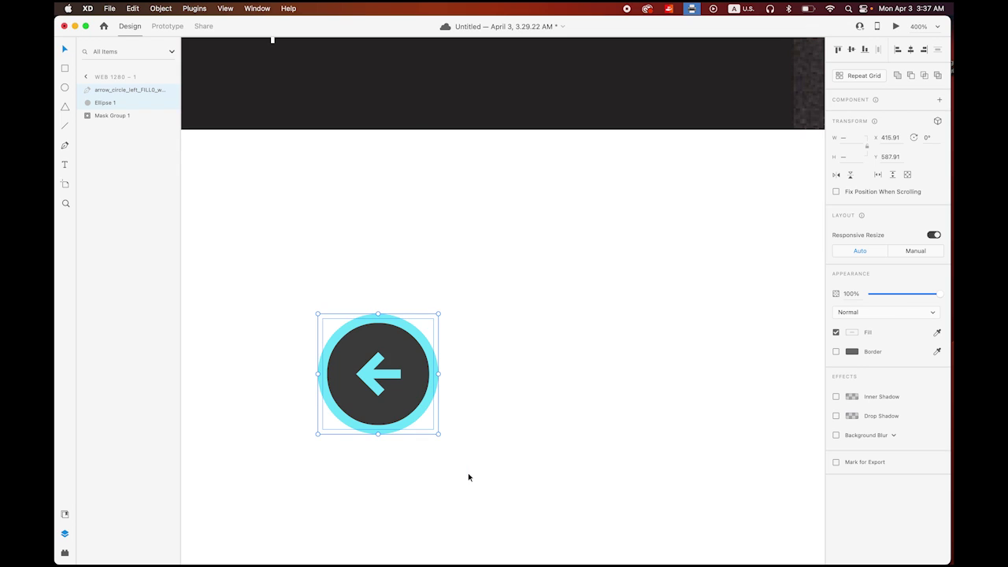
pyautogui.click(156, 8)
pyautogui.click(162, 24)
pyautogui.doubleClick(107, 91)
pyautogui.press('BackSpace')
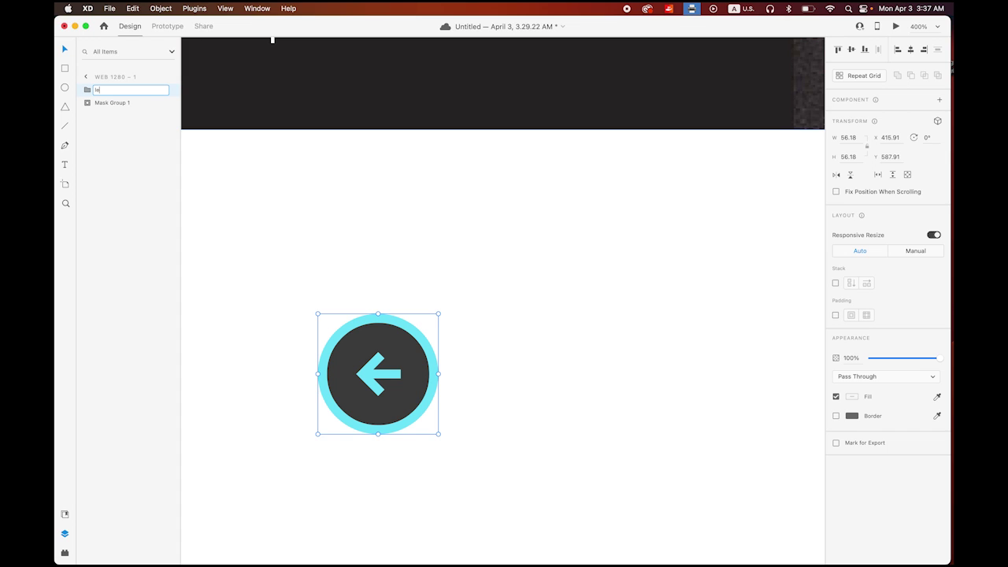
pyautogui.press('Return')
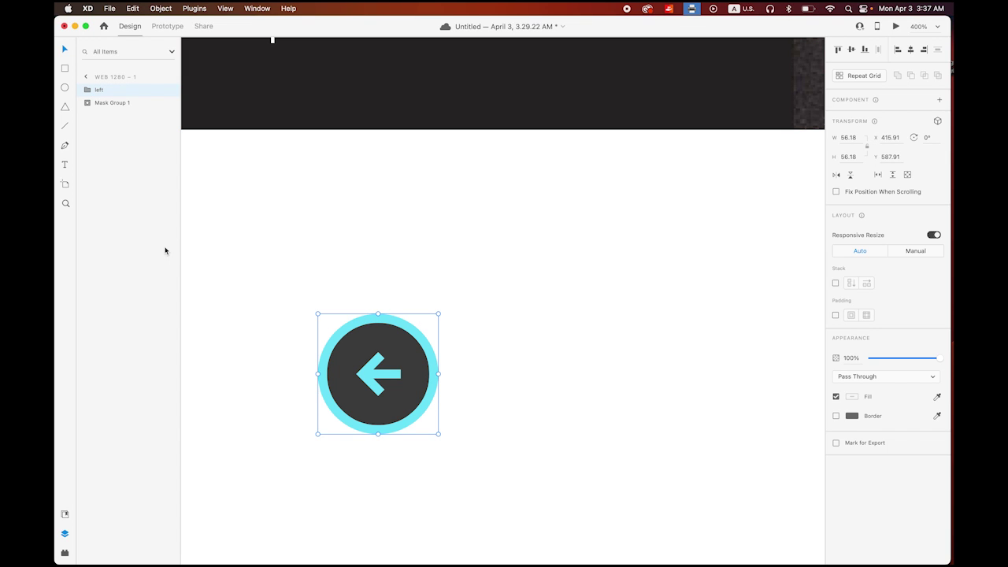
# Move the left arrow group onto the slide's left edge, vertically centered, at about X 153, Y 349
pyautogui.keyDown('alt'); pyautogui.click(374, 288); pyautogui.keyUp('alt')
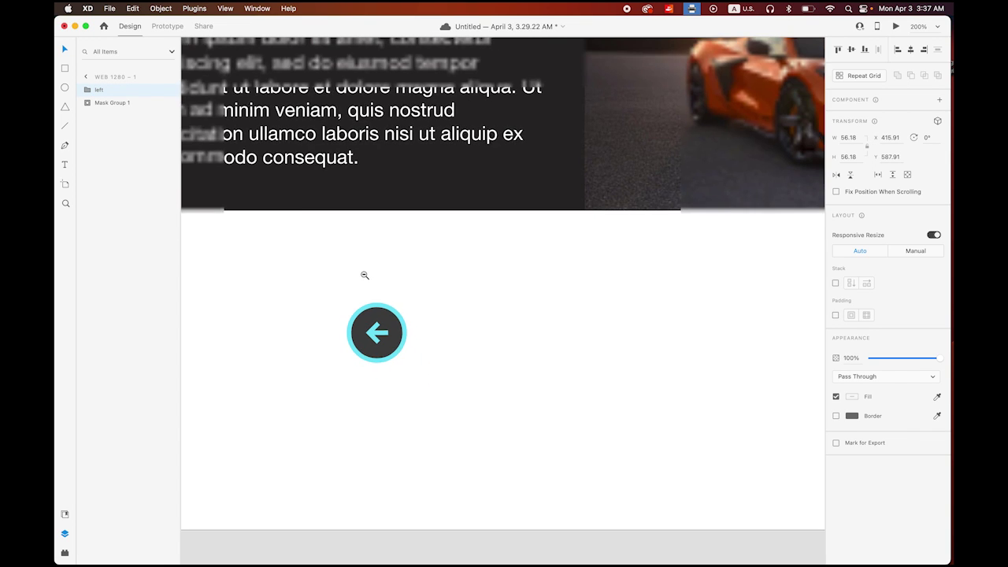
pyautogui.keyDown('alt'); pyautogui.click(380, 266); pyautogui.keyUp('alt')
pyautogui.scroll(2, 315, 220)
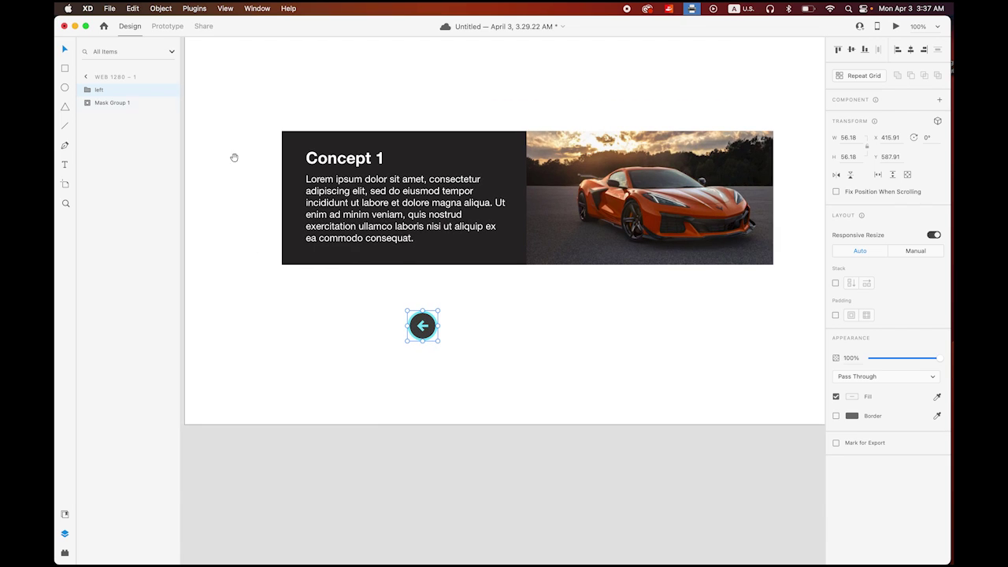
pyautogui.moveTo(429, 336); pyautogui.dragTo(287, 208)
pyautogui.moveTo(408, 347)
pyautogui.mouseDown()
pyautogui.moveTo(334, 343)
pyautogui.moveTo(390, 356)
pyautogui.mouseUp()
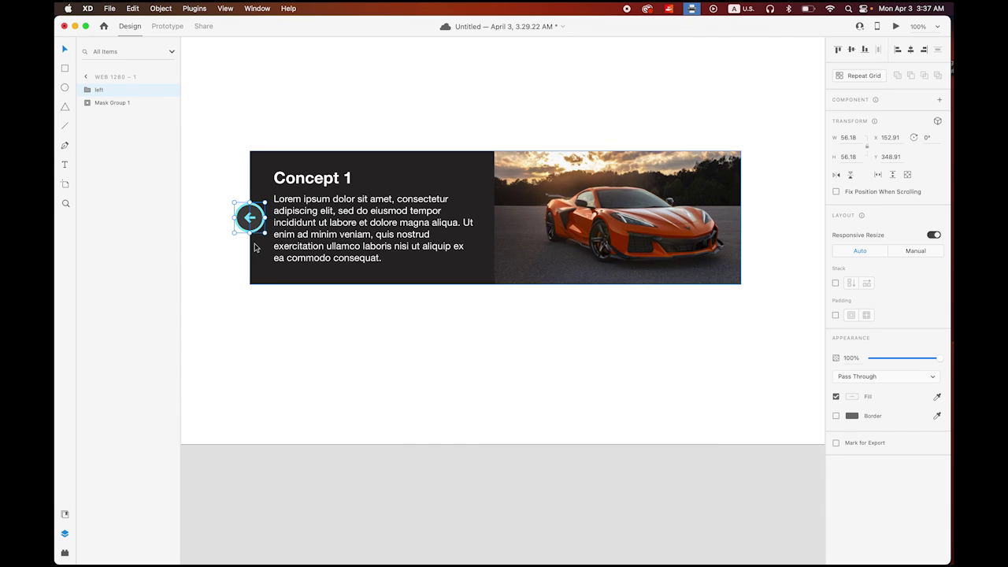
# Duplicate the left arrow group and name the copy "right"
pyautogui.rightClick(125, 93)
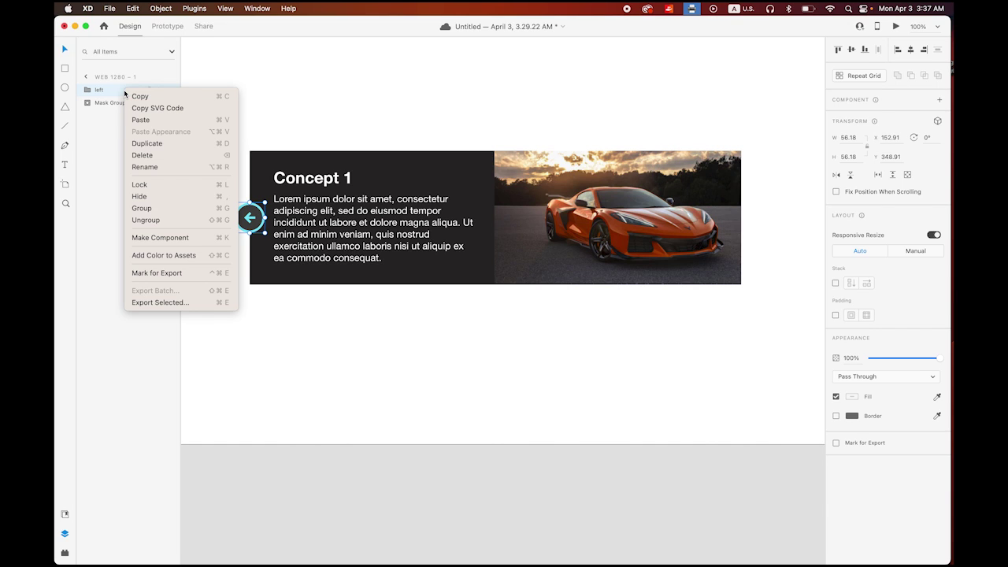
pyautogui.click(151, 140)
pyautogui.doubleClick(100, 91)
pyautogui.write('right')
pyautogui.press('Return')
# Place the right arrow group on the slide's right edge at about X 1071, Y 349, rotate it -180°, and deselect it
pyautogui.moveTo(259, 226); pyautogui.dragTo(750, 270)
pyautogui.moveTo(759, 235); pyautogui.dragTo(721, 195)
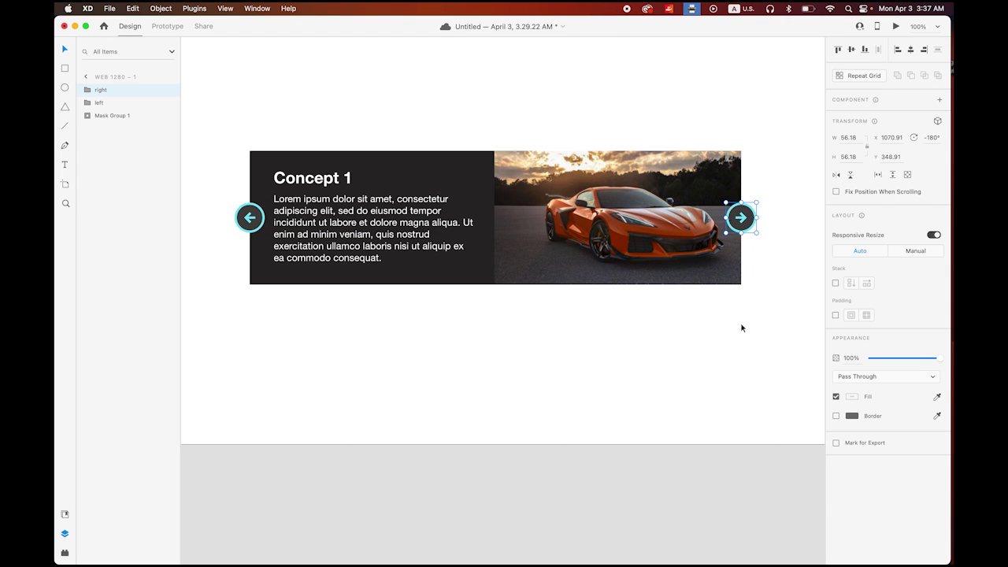
pyautogui.click(646, 346)
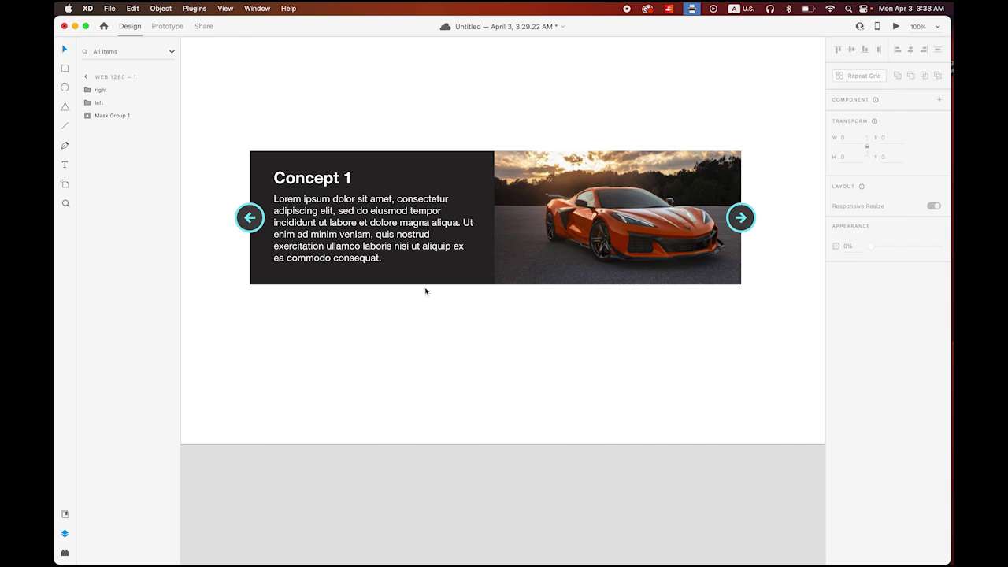
# Draw a rectangle about 78 by 19 below the slide, remove its border and fill it with the saved color #90E3F7
pyautogui.click(66, 68)
pyautogui.moveTo(410, 293); pyautogui.dragTo(454, 304)
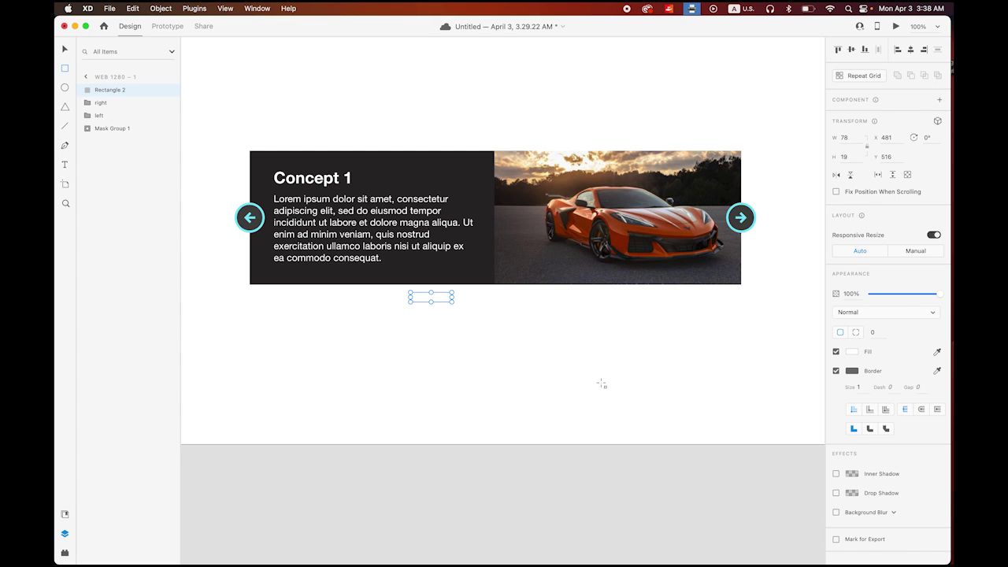
pyautogui.click(836, 371)
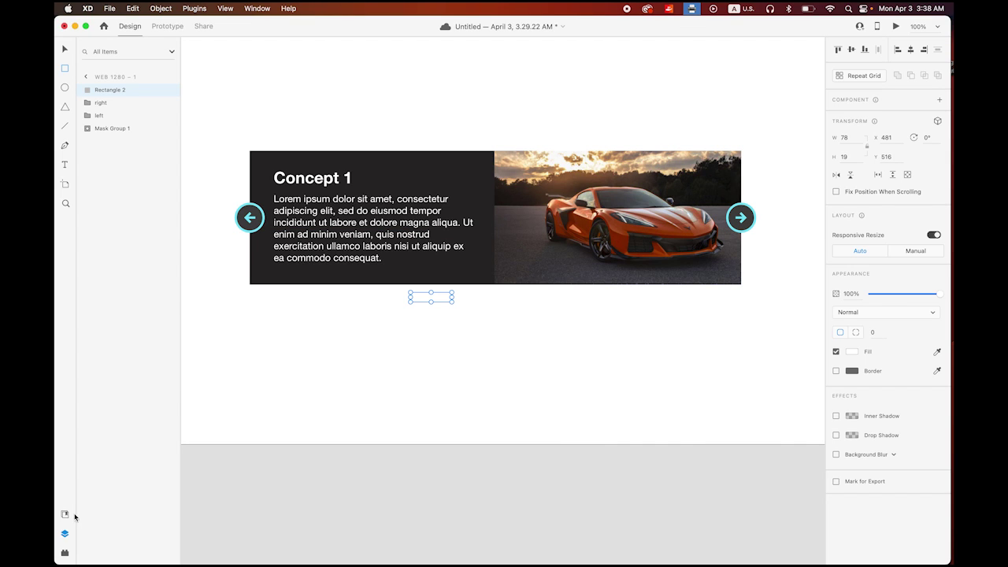
pyautogui.click(65, 514)
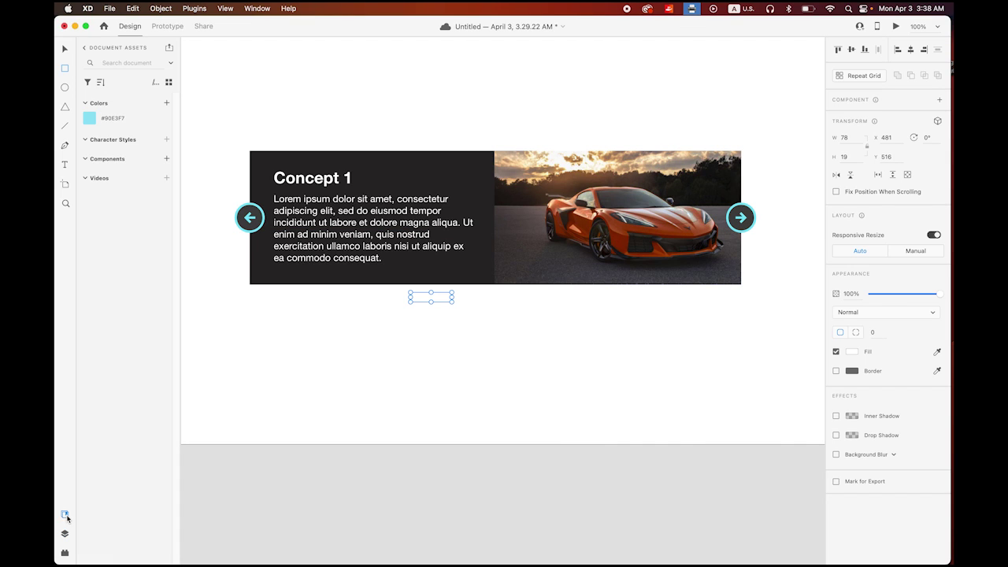
pyautogui.click(112, 121)
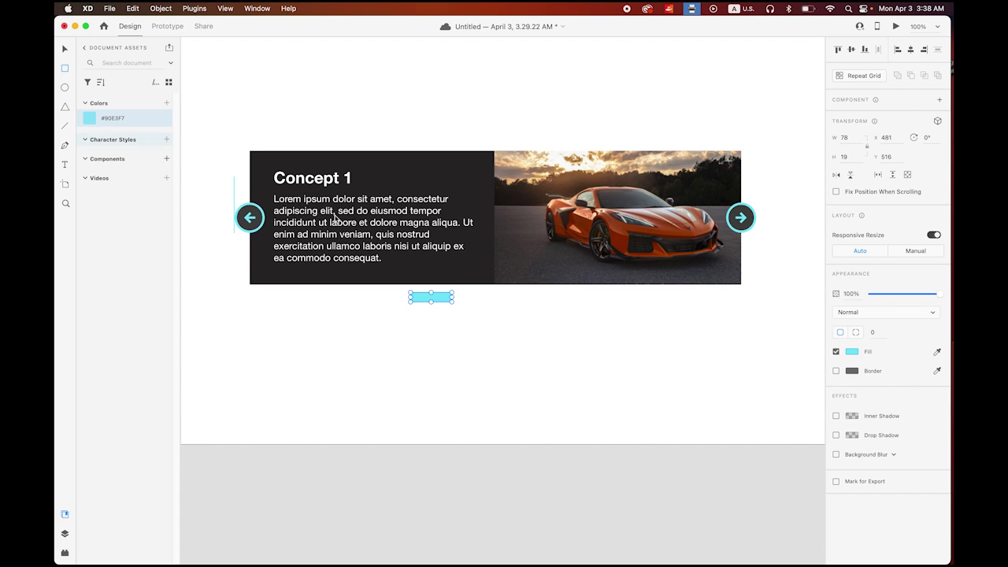
# Round the cyan rectangle's corners to a radius of 10 to form a pill shape, and deselect it
pyautogui.scroll(5, 433, 297)
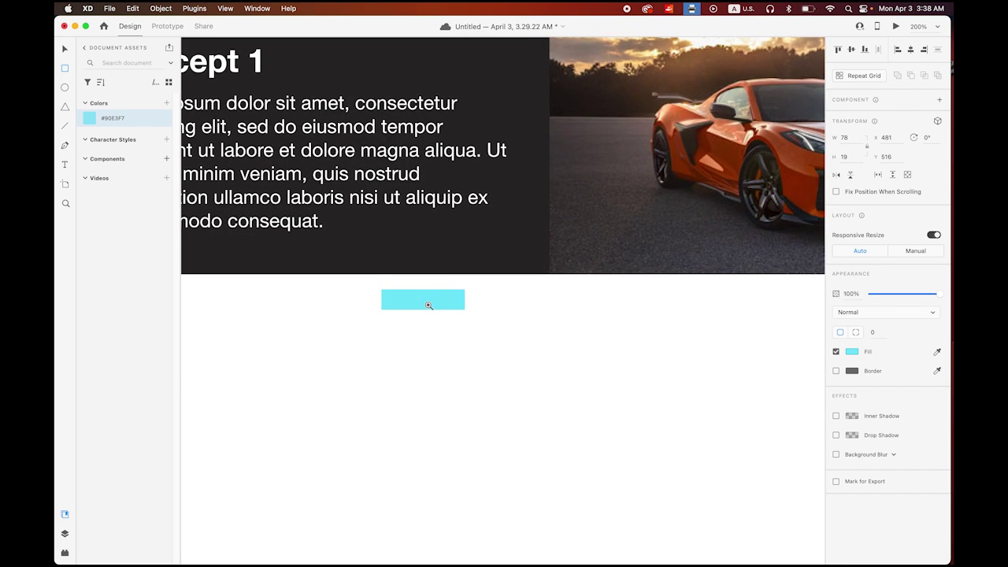
pyautogui.moveTo(477, 291); pyautogui.dragTo(441, 299)
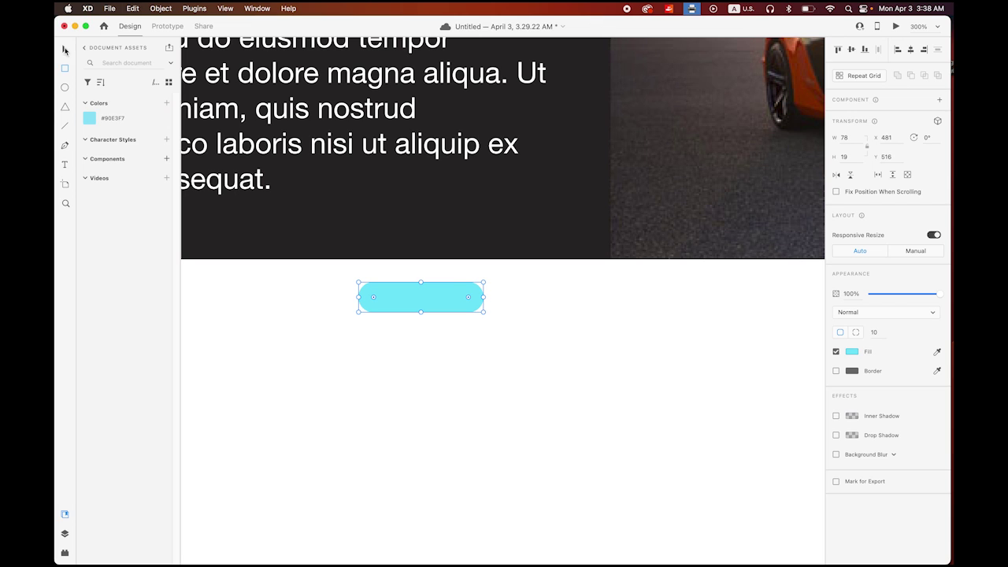
pyautogui.click(639, 437)
pyautogui.scroll(-3, 526, 322)
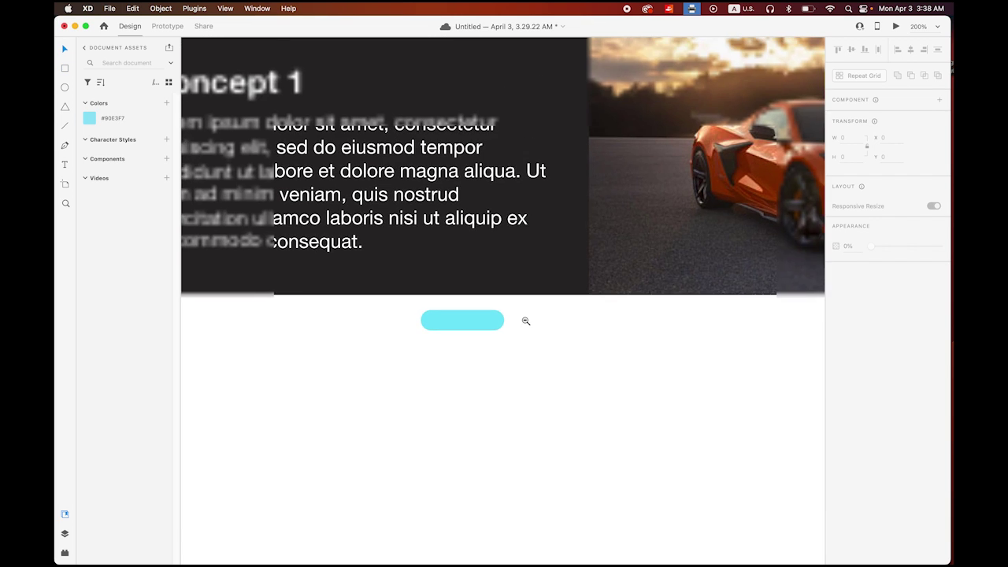
pyautogui.scroll(-4, 526, 322)
pyautogui.moveTo(588, 326); pyautogui.dragTo(586, 346)
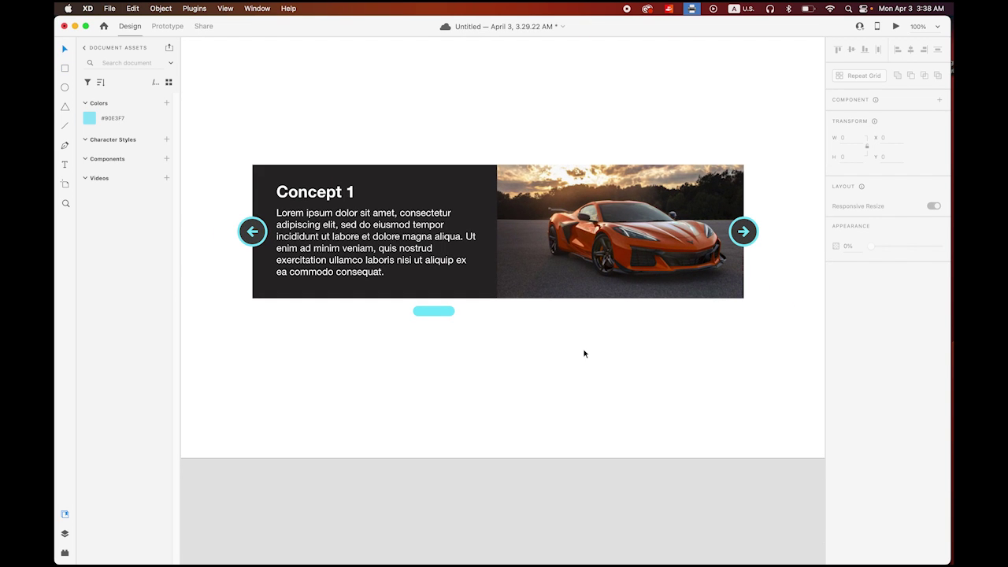
# Duplicate the cyan pill indicator into an evenly spaced horizontal row of four below the slide
pyautogui.click(447, 313)
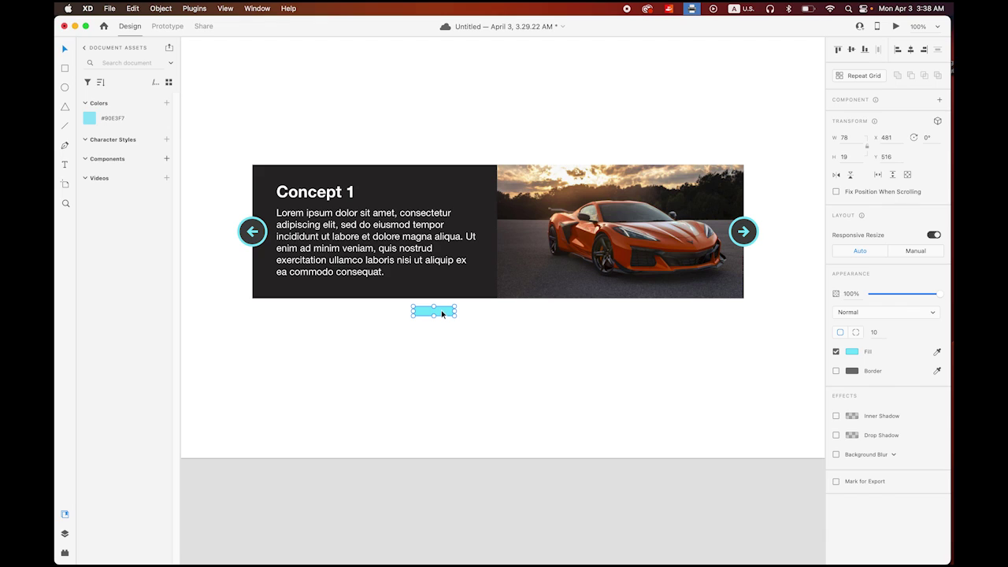
pyautogui.press('alt')
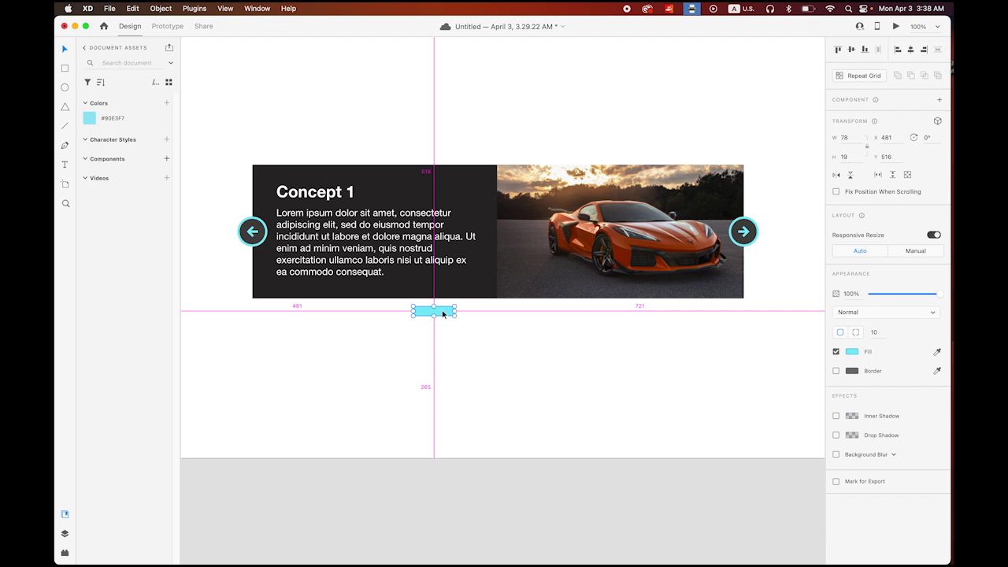
pyautogui.moveTo(443, 314); pyautogui.dragTo(606, 319)
pyautogui.click(523, 356)
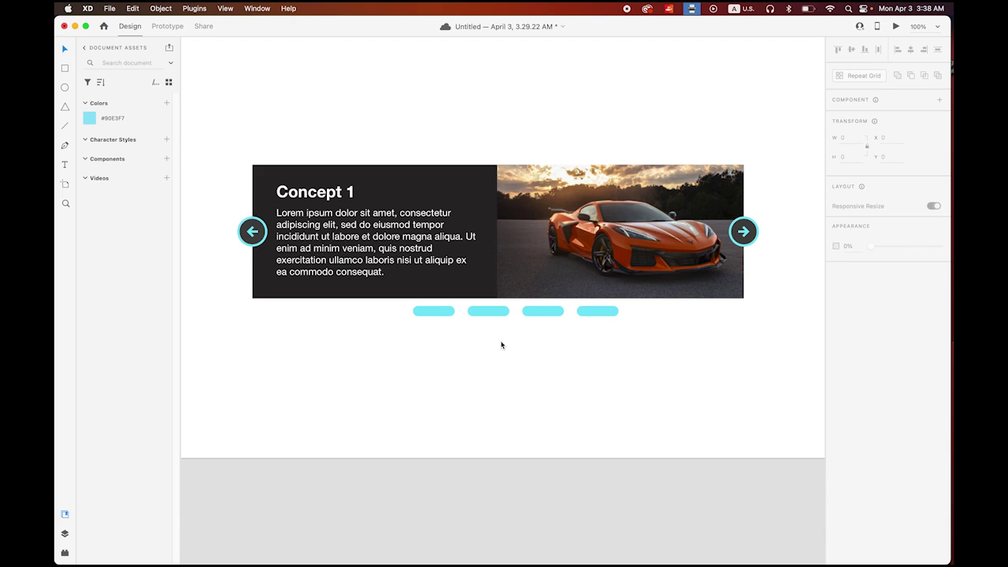
# Give the second, third and fourth indicators a border and a white fill
pyautogui.click(448, 313)
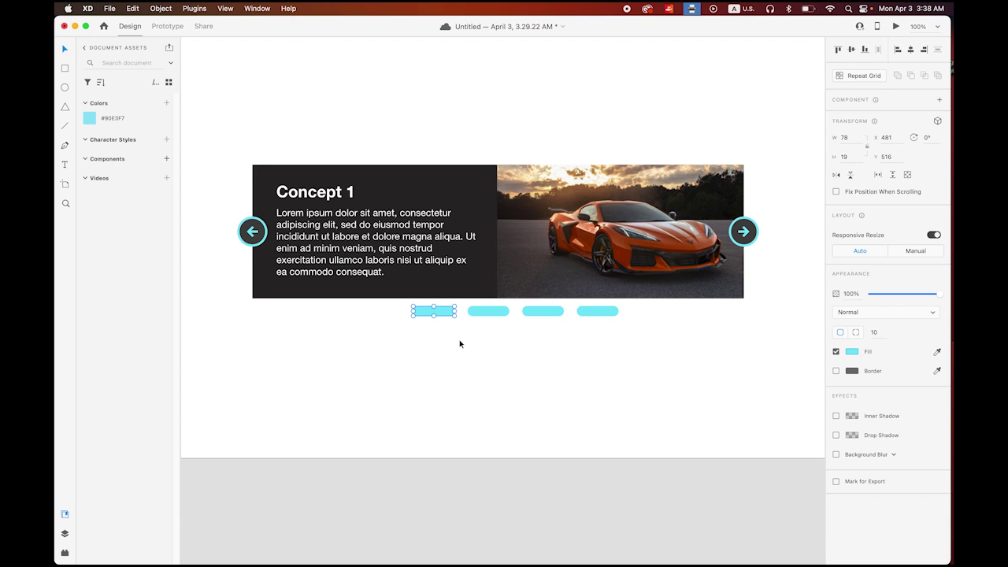
pyautogui.click(486, 315)
pyautogui.keyDown('shift'); pyautogui.click(544, 316); pyautogui.keyUp('shift')
pyautogui.keyDown('shift'); pyautogui.click(603, 310); pyautogui.keyUp('shift')
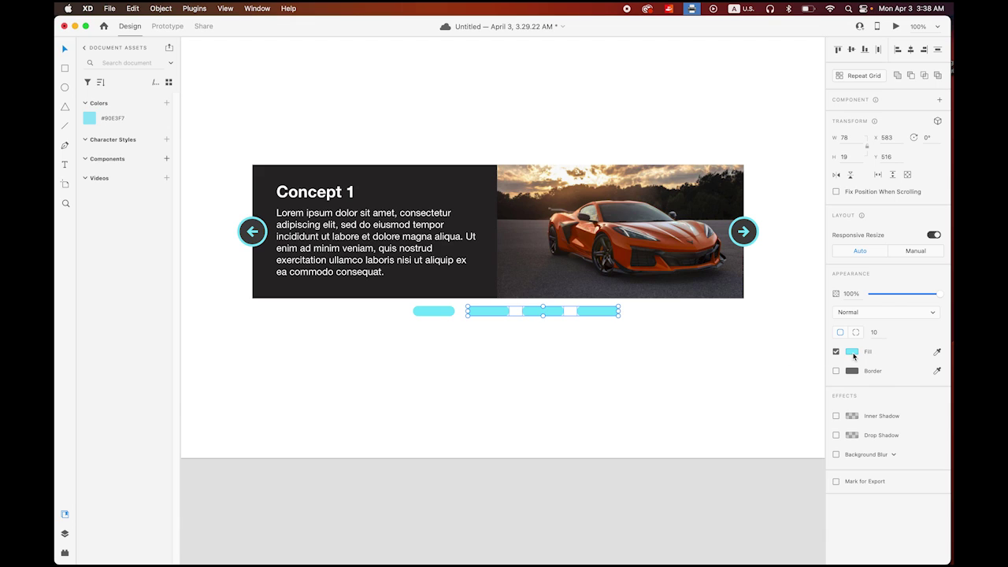
pyautogui.click(836, 371)
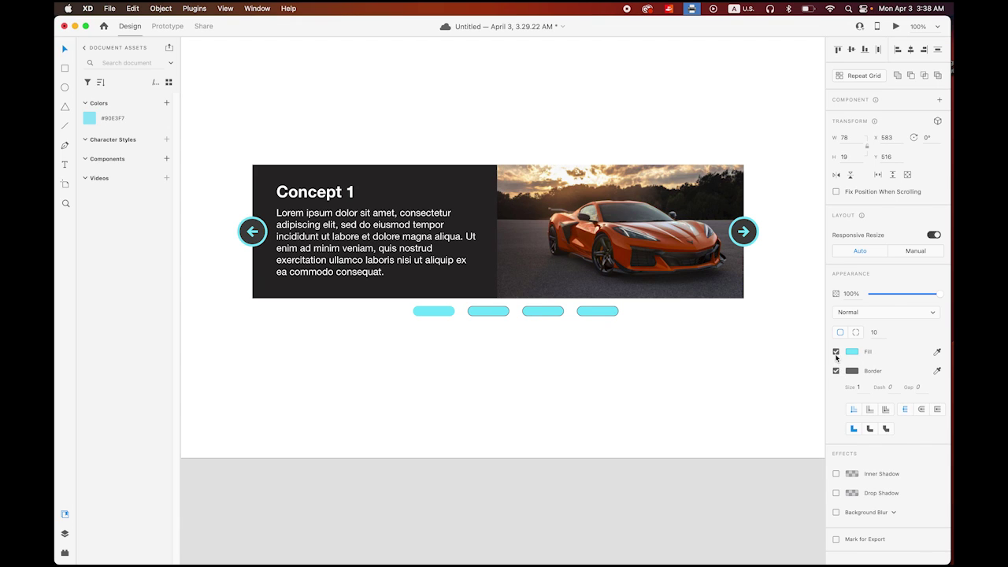
pyautogui.click(851, 351)
pyautogui.moveTo(773, 346); pyautogui.dragTo(720, 295)
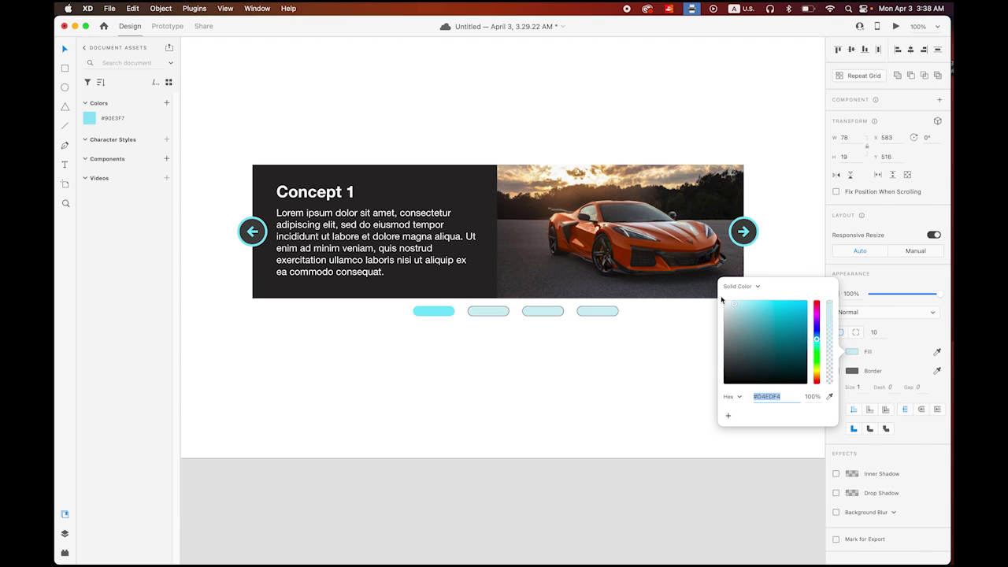
pyautogui.click(655, 345)
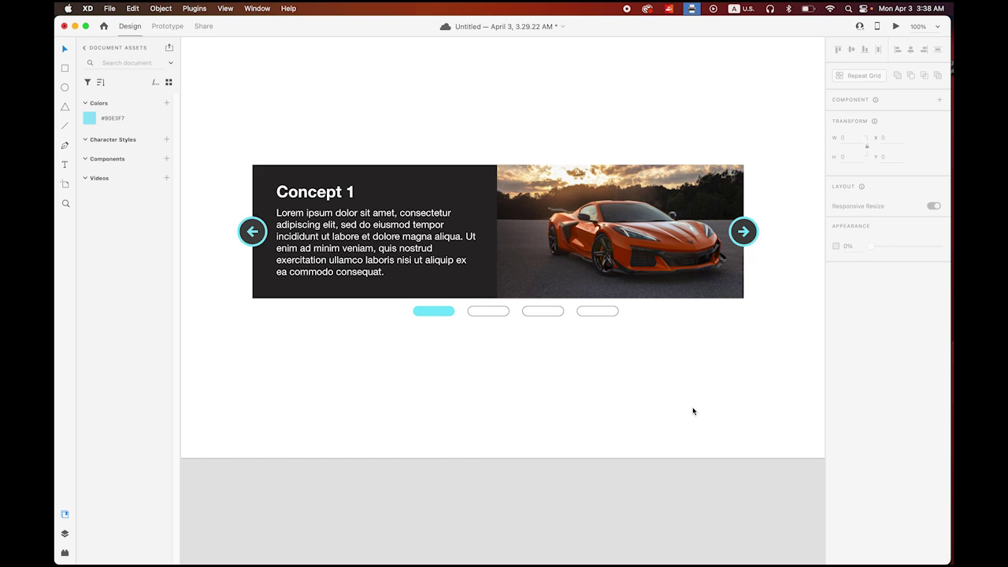
# Center the row of four indicators horizontally below the slide, with the first one at X 448, Y 518
pyautogui.moveTo(381, 312); pyautogui.dragTo(581, 319)
pyautogui.click(585, 376)
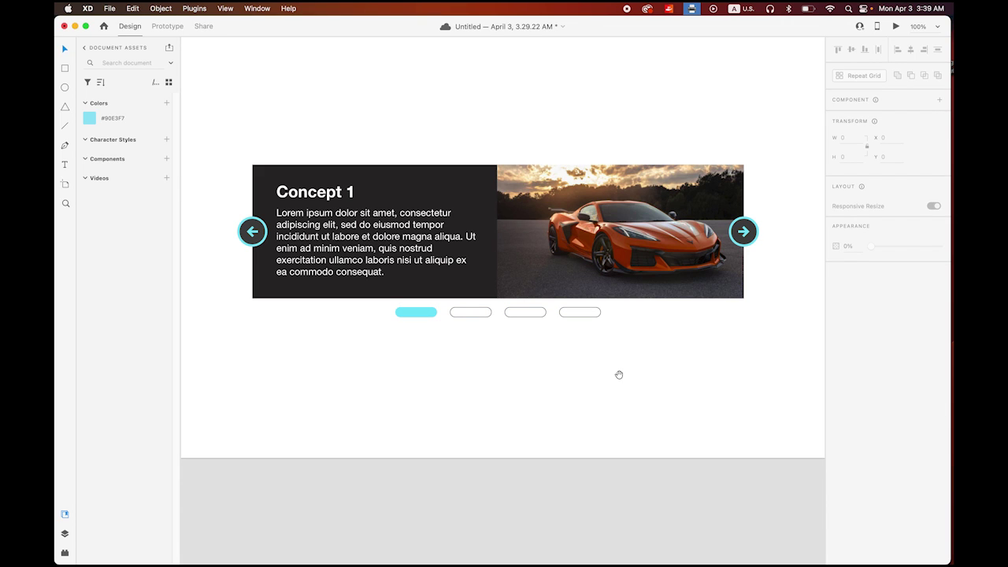
pyautogui.scroll(-3, 596, 312)
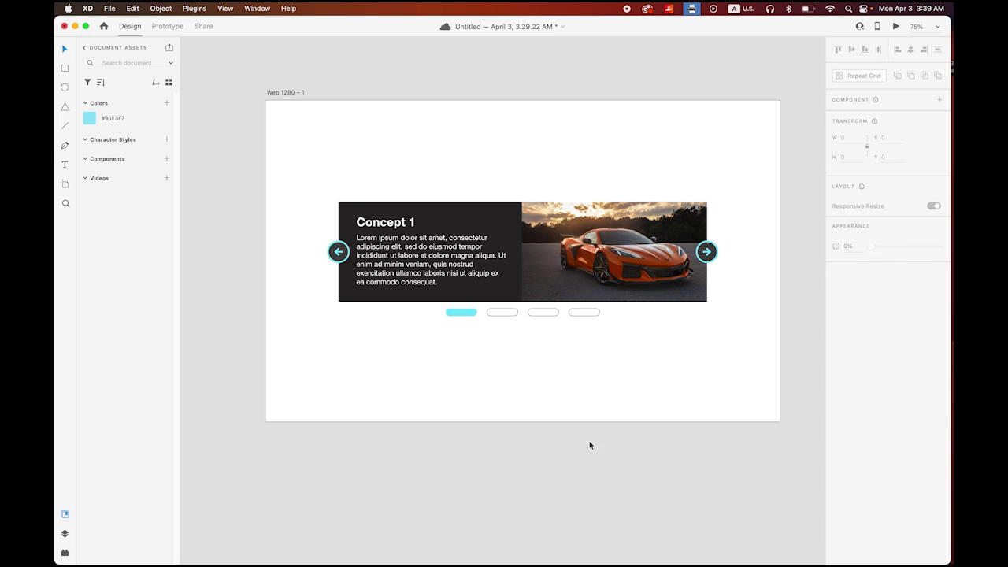
# Turn the slides, arrows and indicators into one component and add a new state to it
pyautogui.moveTo(302, 173); pyautogui.dragTo(755, 403)
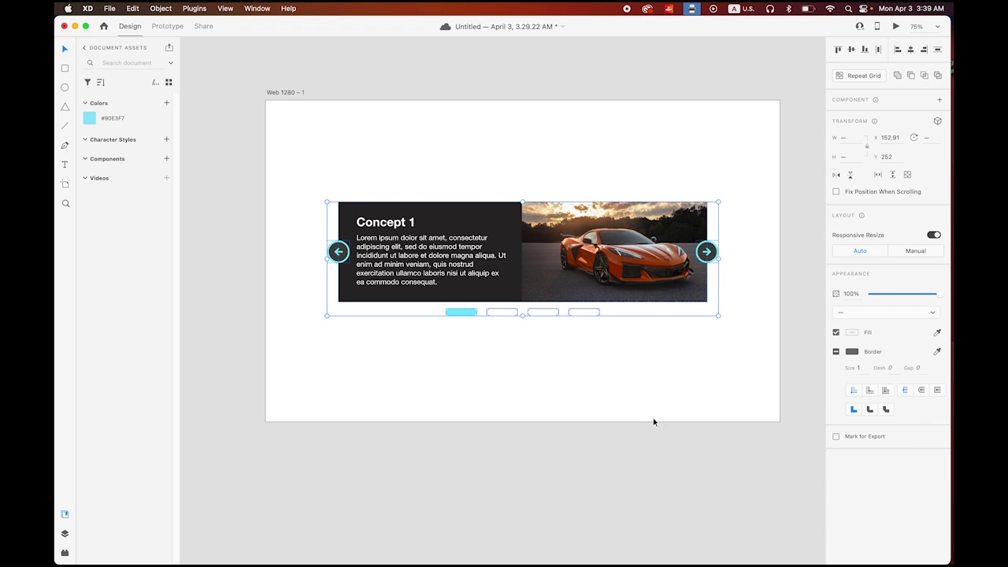
pyautogui.click(161, 7)
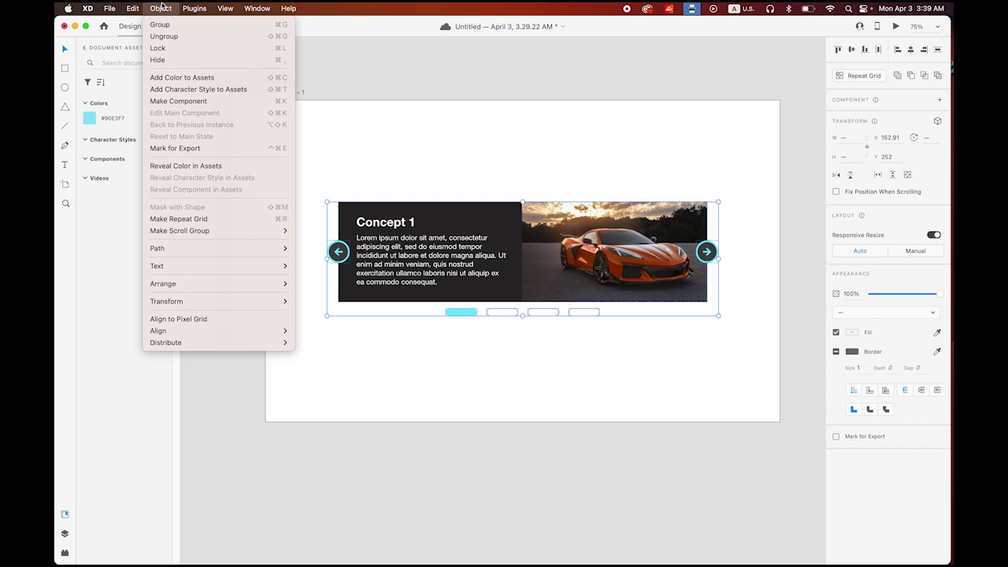
pyautogui.click(193, 108)
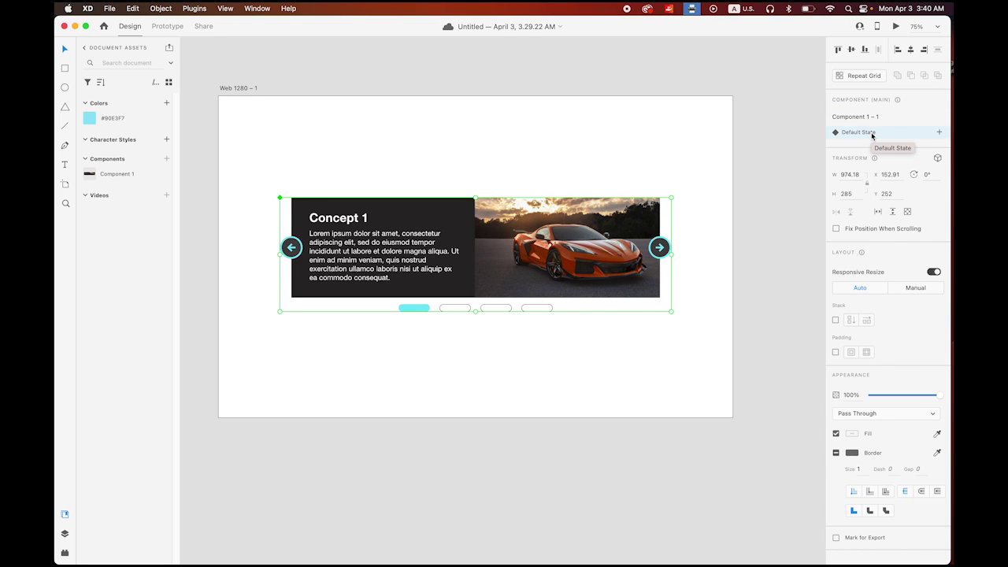
pyautogui.click(938, 133)
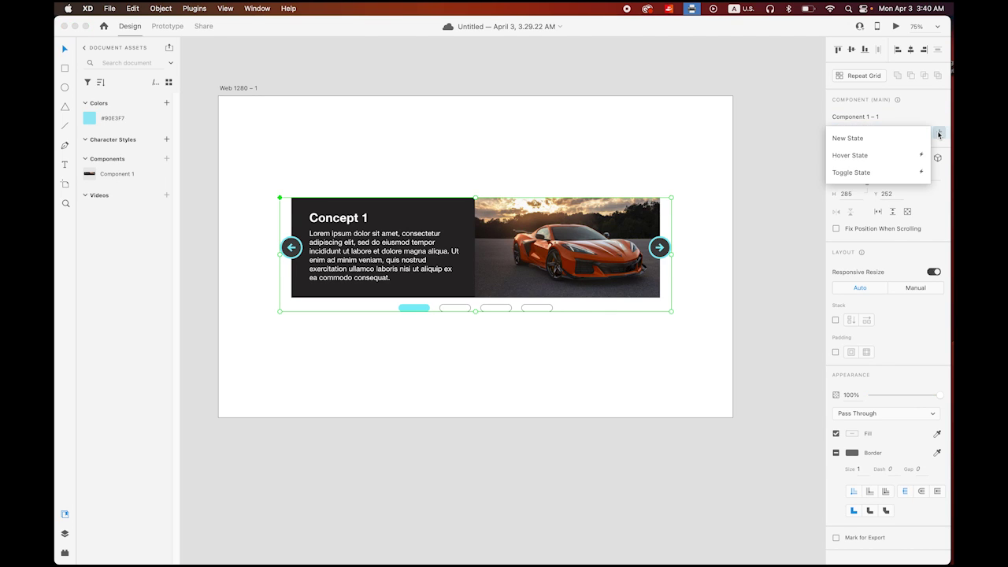
pyautogui.click(877, 139)
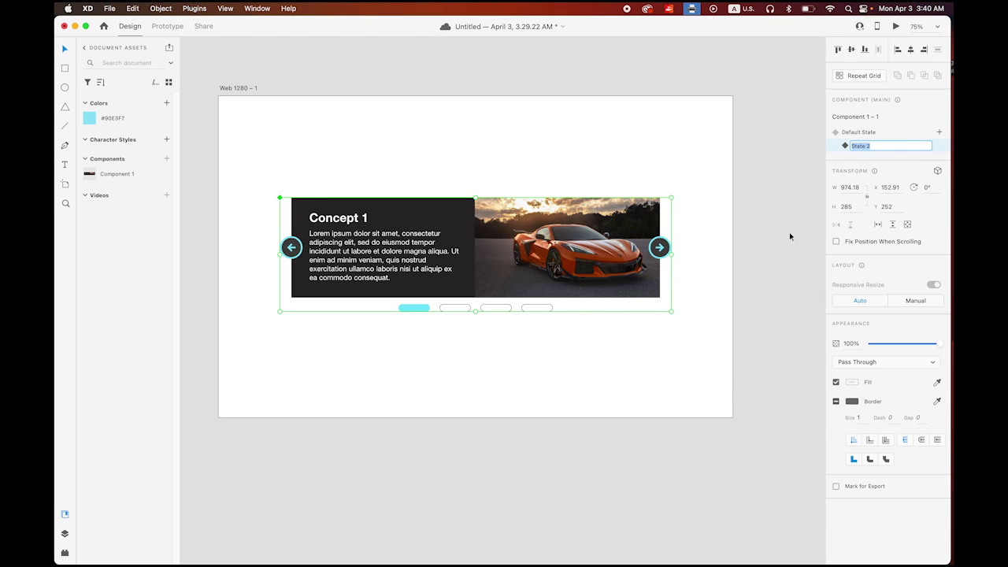
pyautogui.click(705, 360)
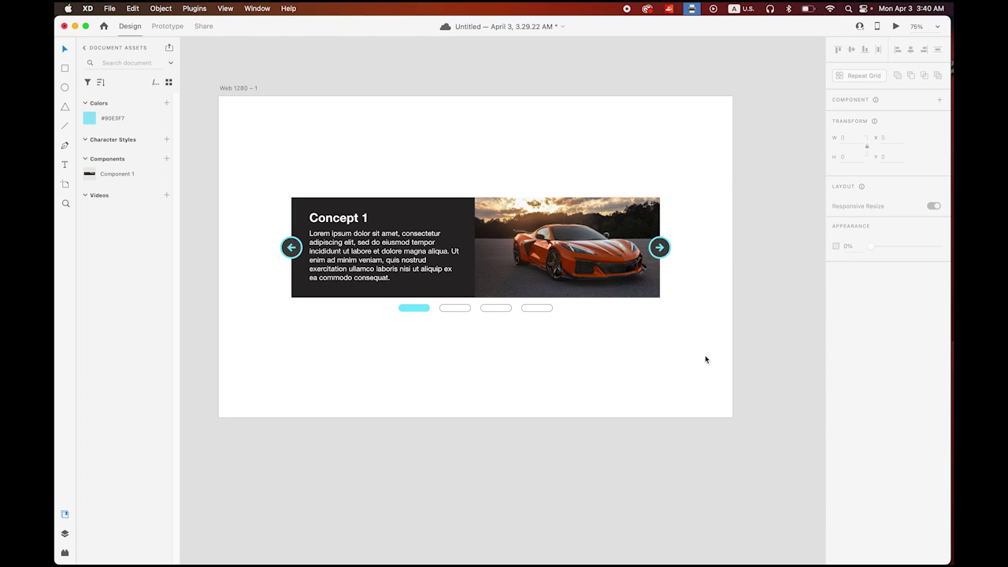
# In State 2, shift the masked slide row left to about X -739 so that Concept 2 fills the mask
pyautogui.click(620, 274)
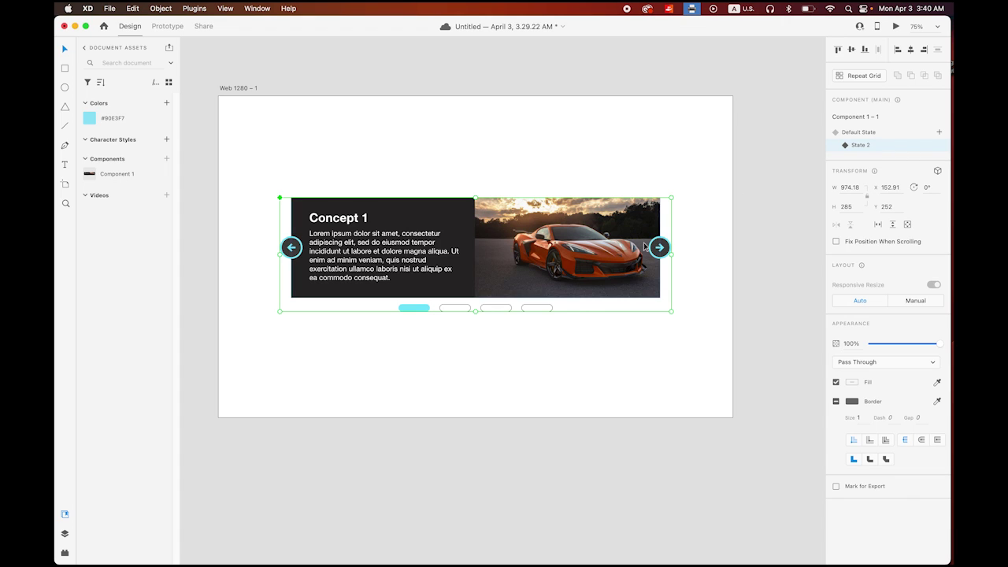
pyautogui.doubleClick(599, 253)
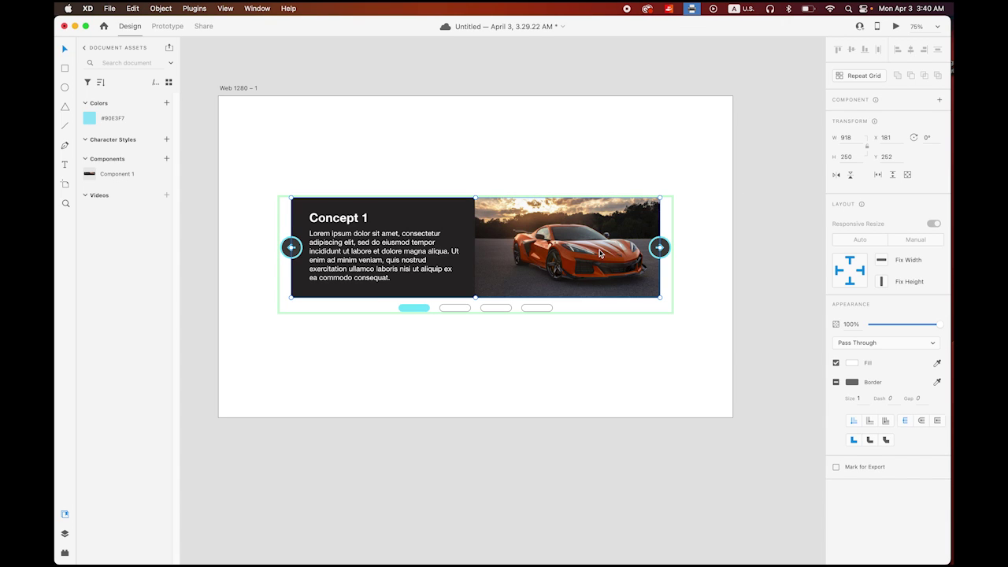
pyautogui.click(599, 253)
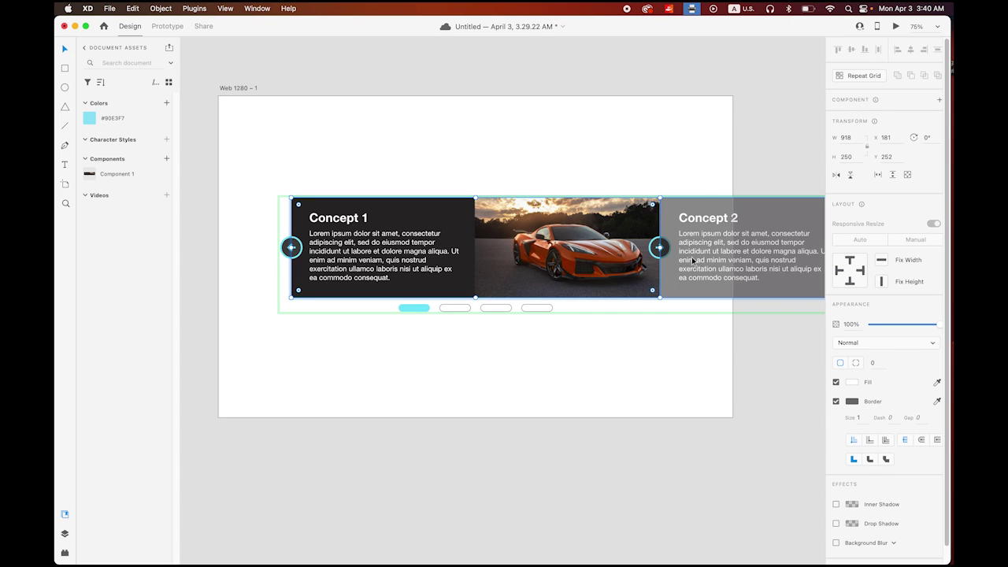
pyautogui.moveTo(795, 257); pyautogui.dragTo(427, 260)
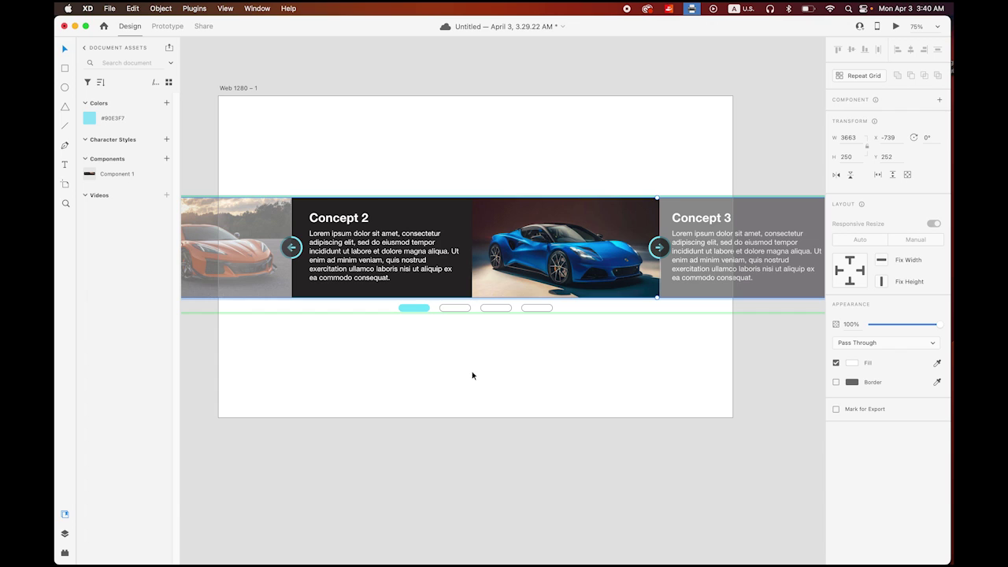
pyautogui.click(473, 374)
# Change the first indicator in State 2 to a white #FFFFFF fill with a border
pyautogui.click(461, 312)
pyautogui.doubleClick(461, 311)
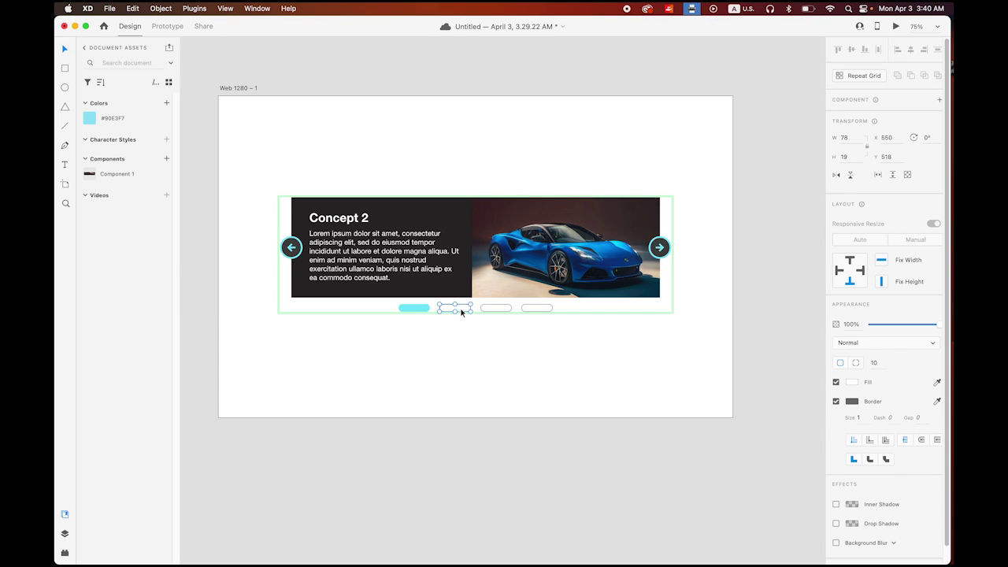
pyautogui.click(422, 310)
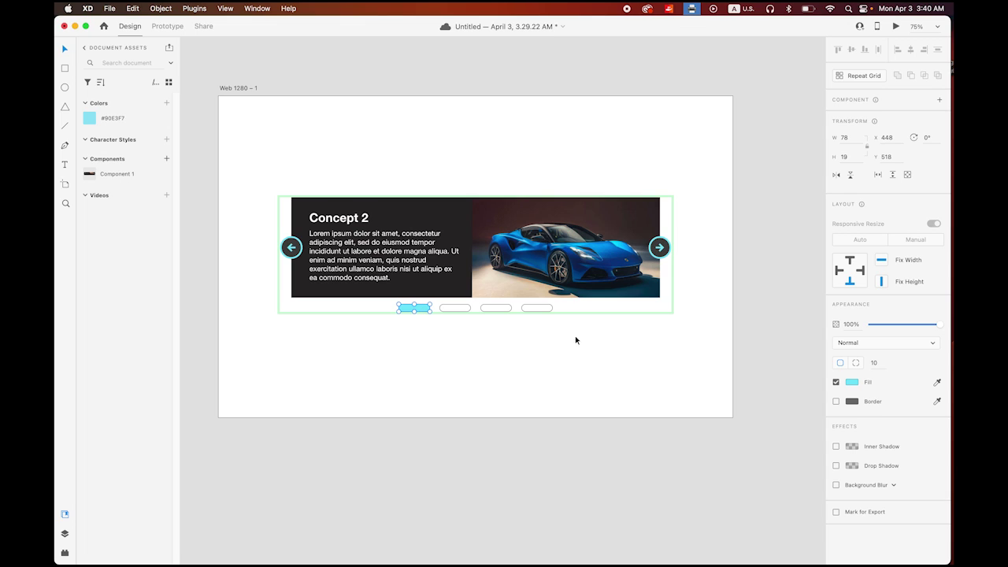
pyautogui.click(852, 382)
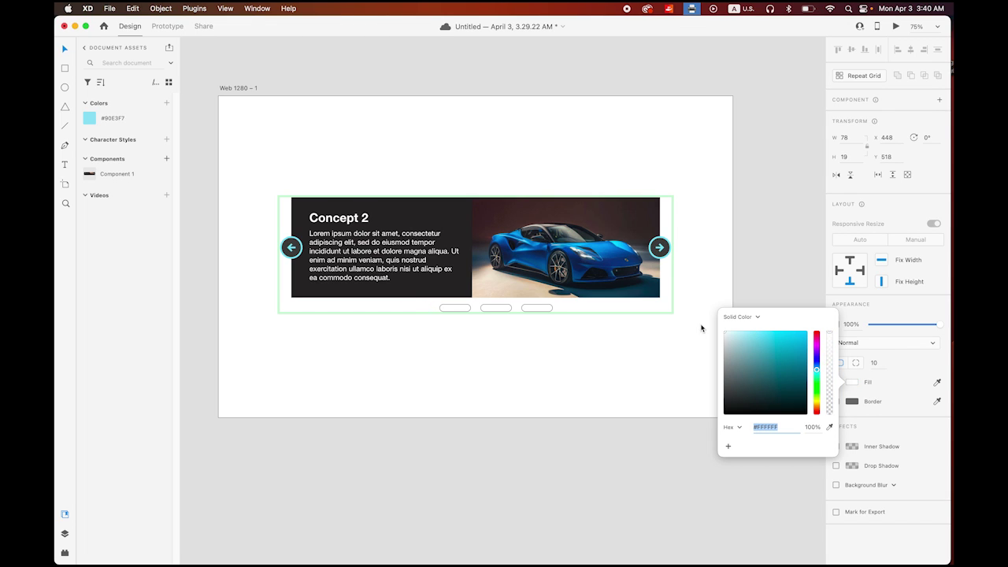
pyautogui.click(889, 427)
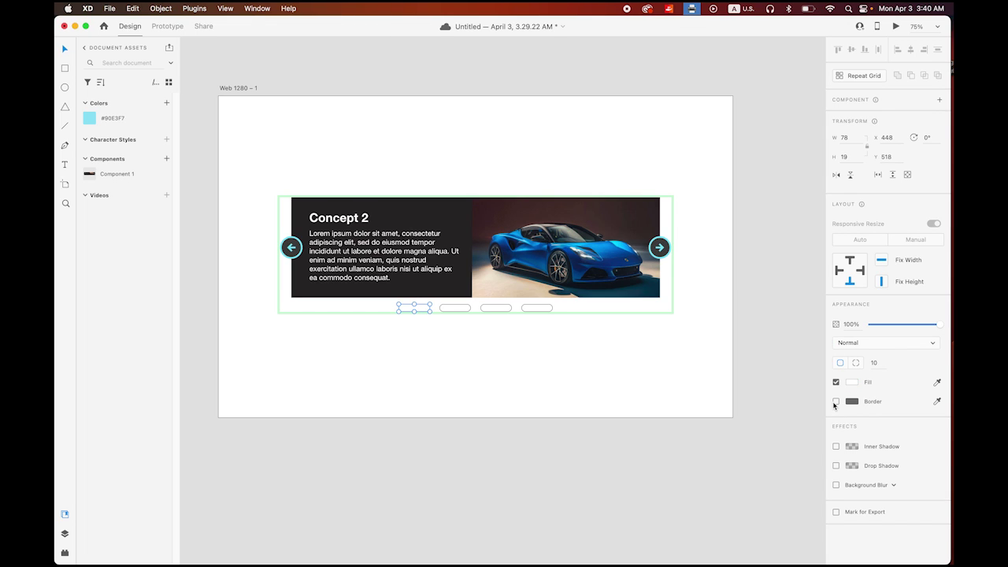
pyautogui.click(836, 402)
# Fill the second indicator in State 2 with the saved color #90E3F7 and deselect it
pyautogui.click(455, 309)
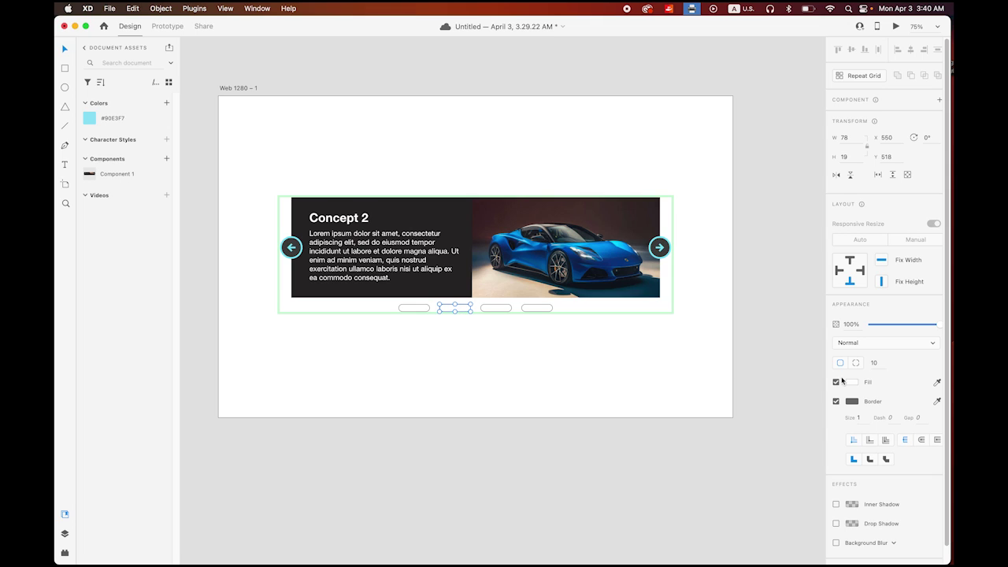
pyautogui.click(108, 120)
pyautogui.click(497, 386)
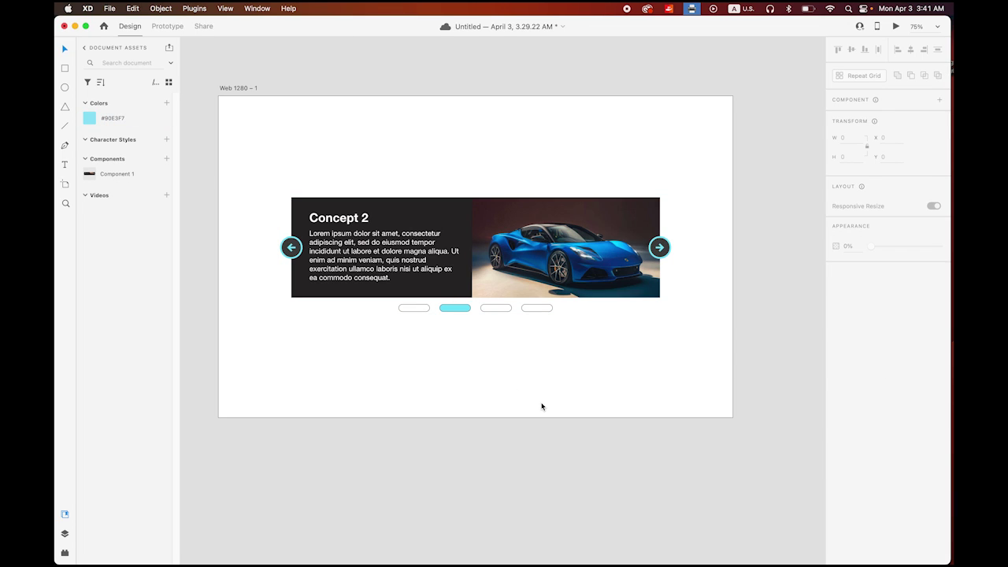
# Add another new state to the carousel component, based on State 2, keeping its default name
pyautogui.click(536, 280)
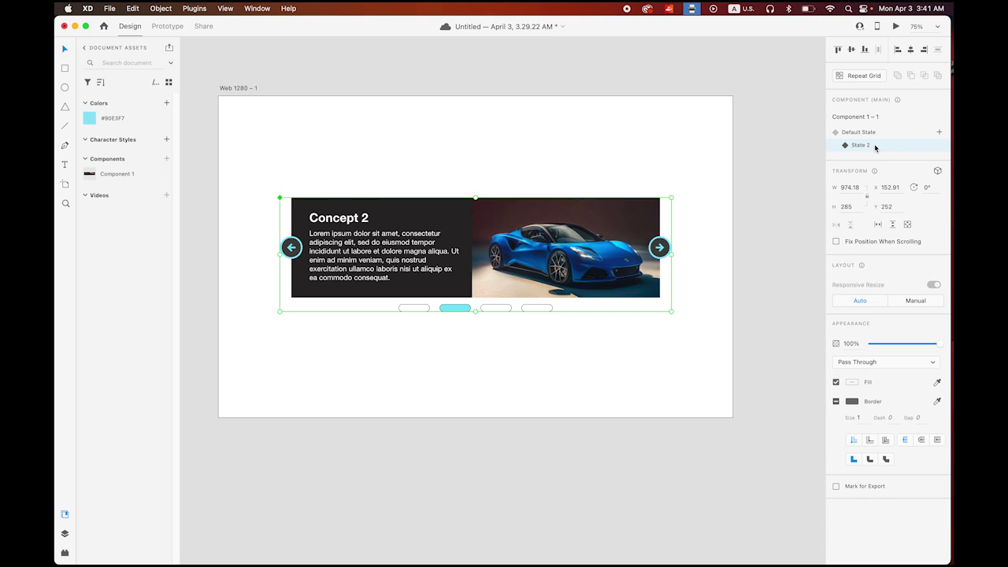
pyautogui.click(939, 134)
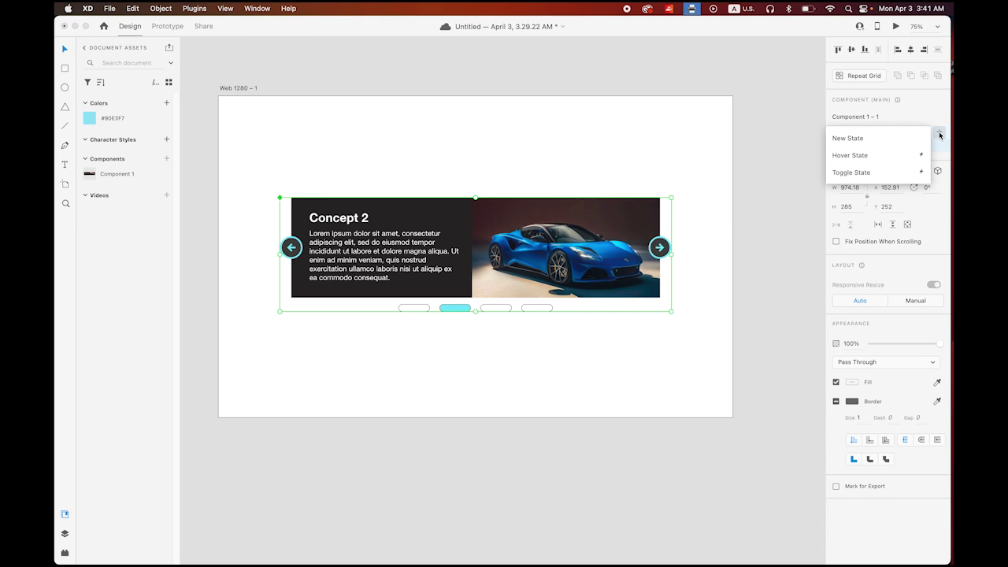
pyautogui.click(870, 135)
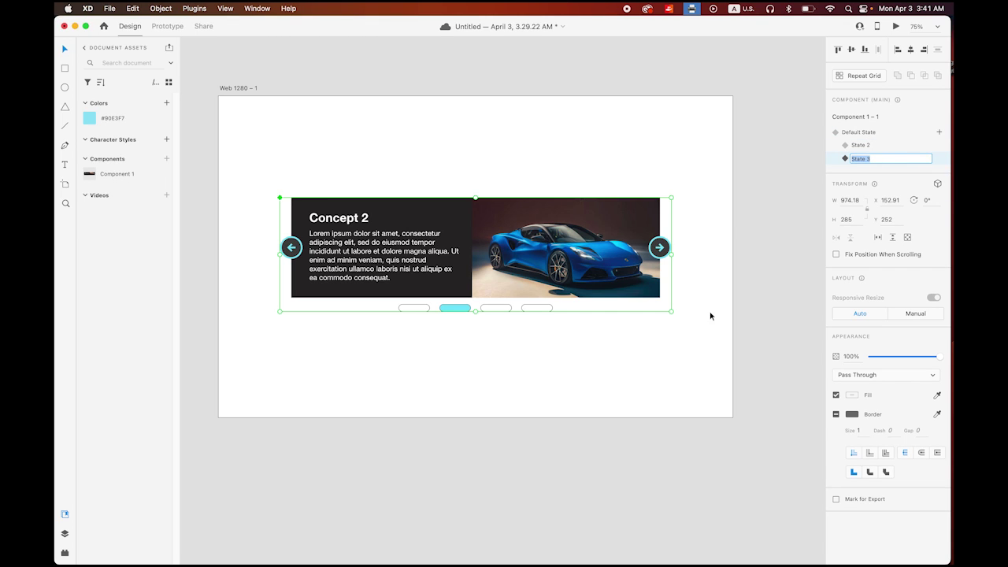
pyautogui.click(841, 162)
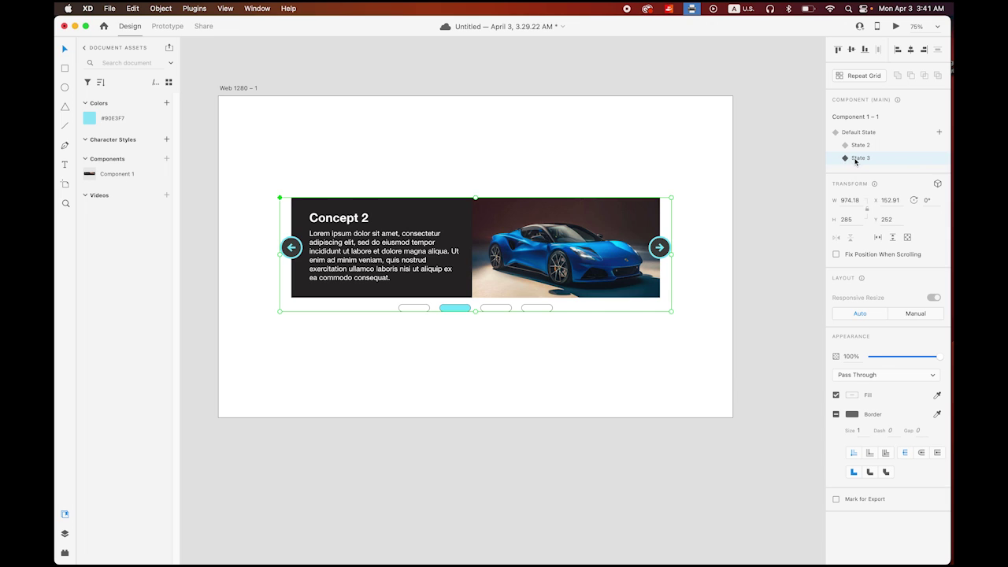
# In State 3, shift the masked slide row sideways so that Concept 3 fills the mask
pyautogui.doubleClick(618, 238)
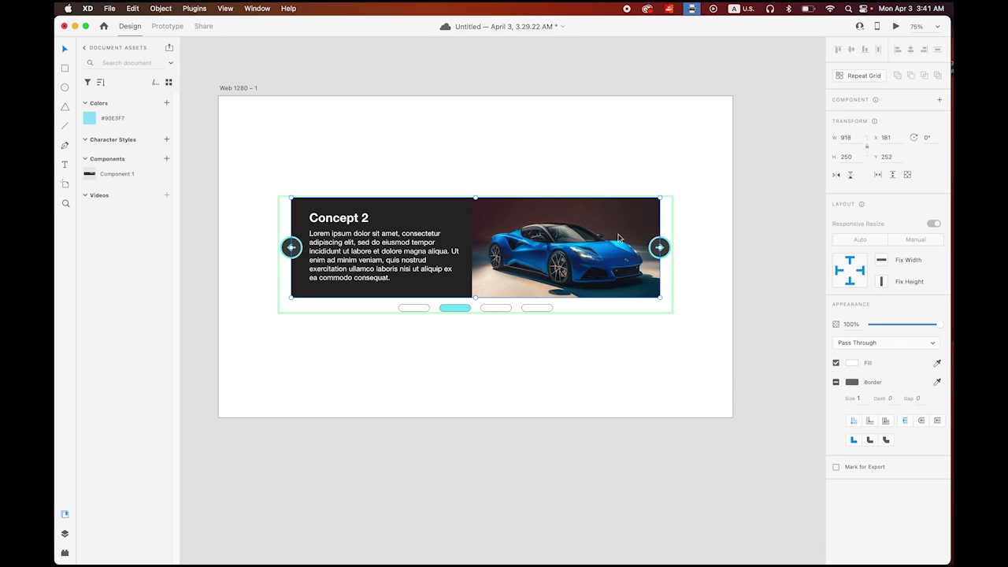
pyautogui.doubleClick(640, 285)
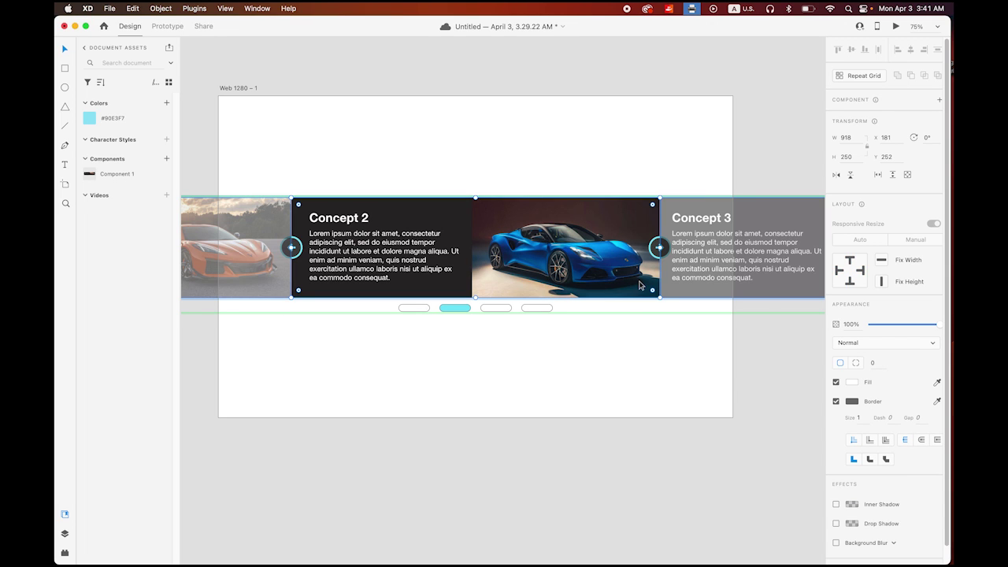
pyautogui.moveTo(766, 285); pyautogui.dragTo(401, 276)
# Change the second indicator's fill in State 3 to white #FFFFFF
pyautogui.click(455, 308)
pyautogui.click(850, 384)
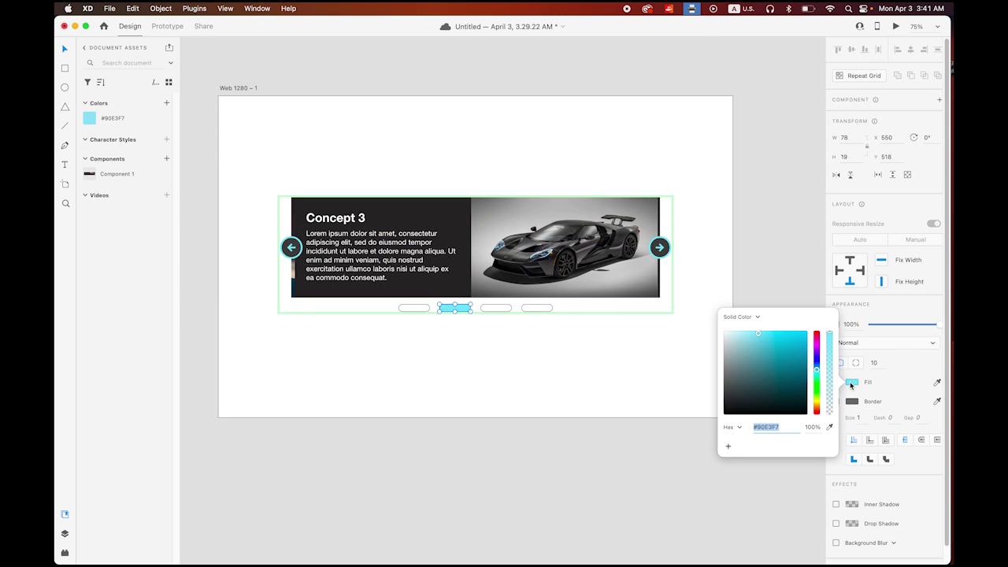
pyautogui.click(726, 333)
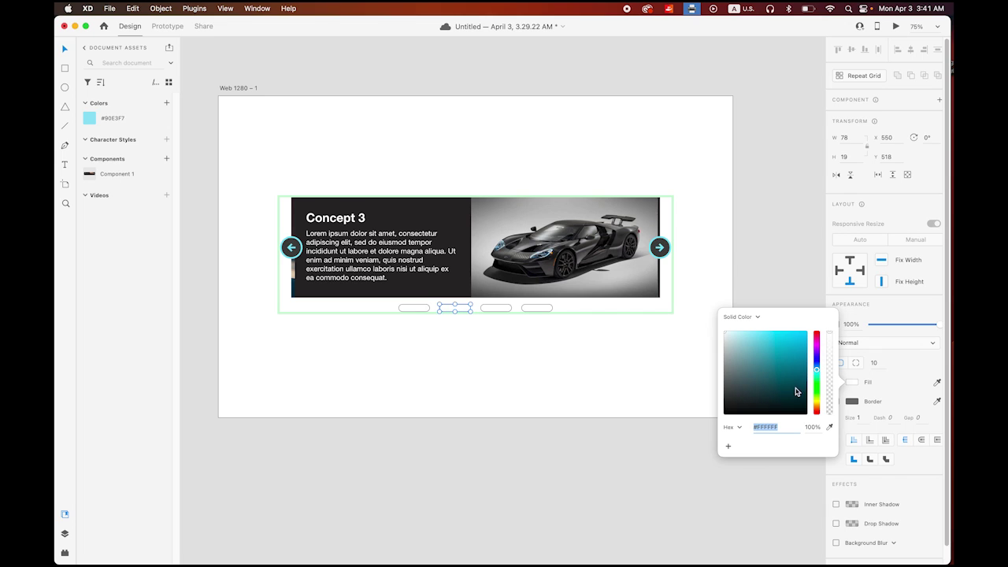
# Fill the third indicator in State 3 with the saved color #90E3F7, remove its border and return to the whole component
pyautogui.click(510, 310)
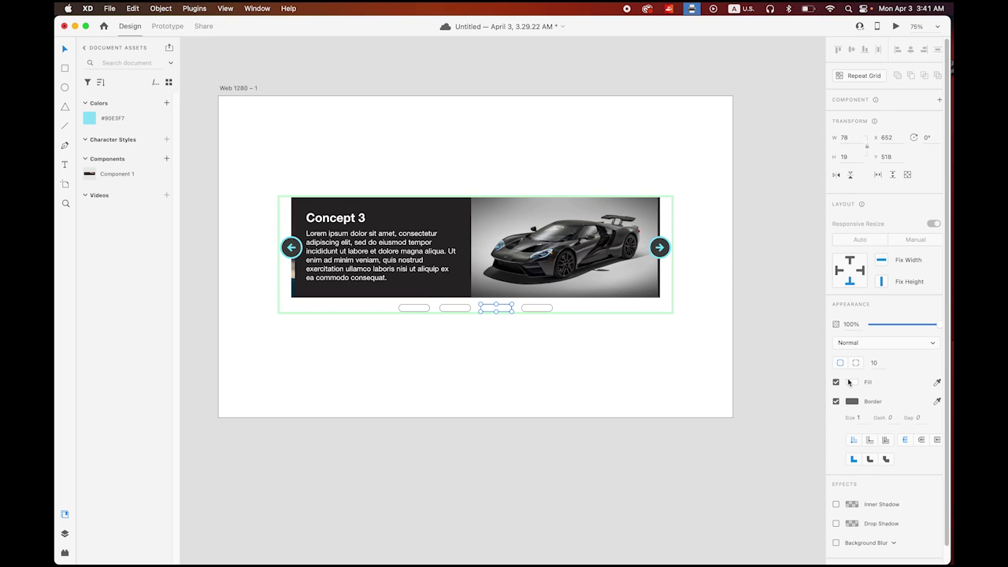
pyautogui.click(91, 119)
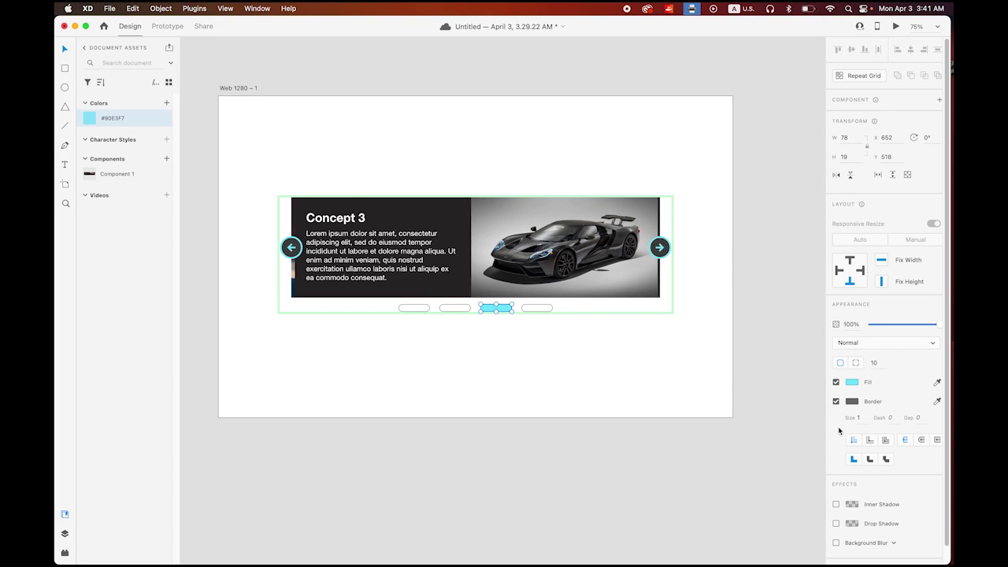
pyautogui.click(836, 402)
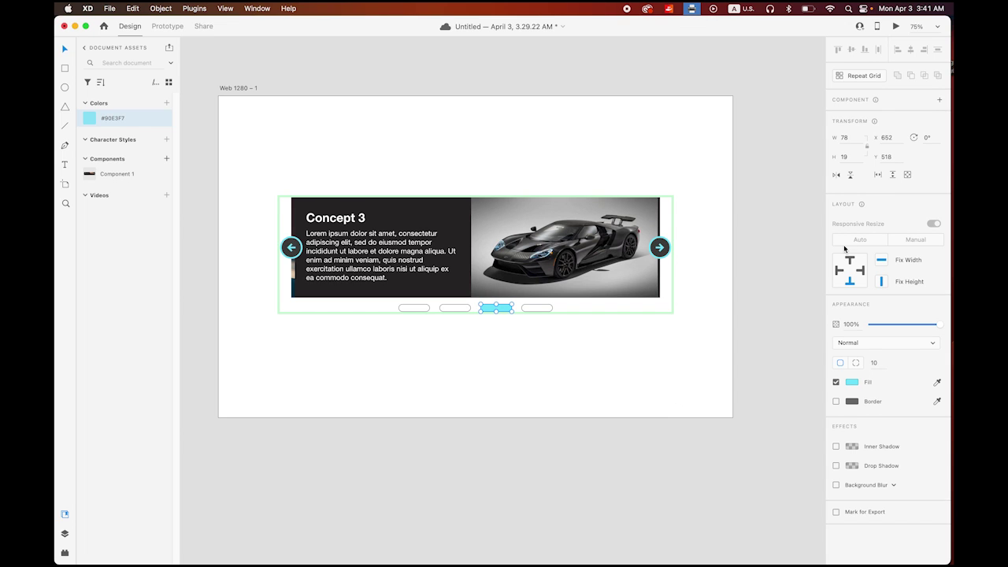
pyautogui.click(611, 207)
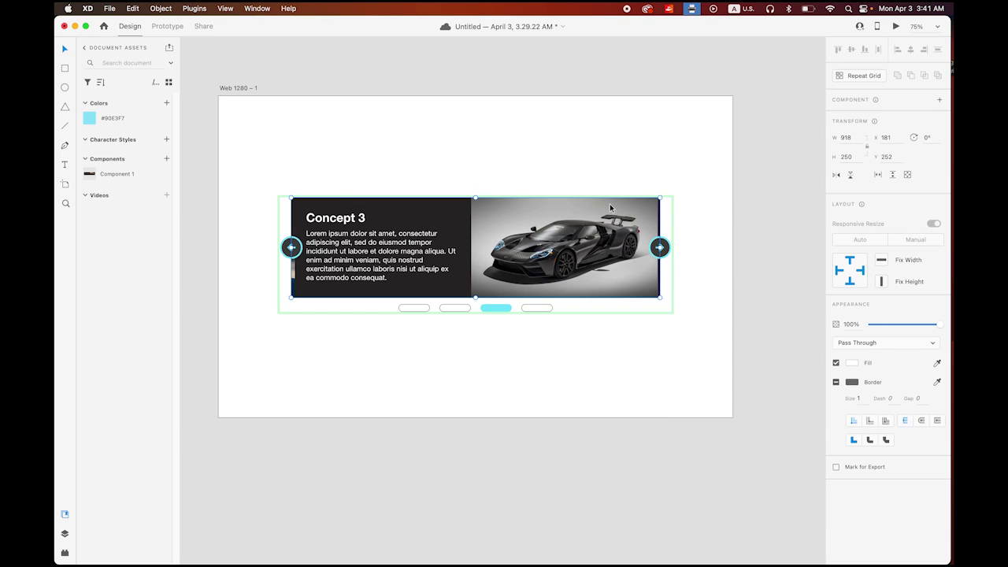
pyautogui.press('Escape')
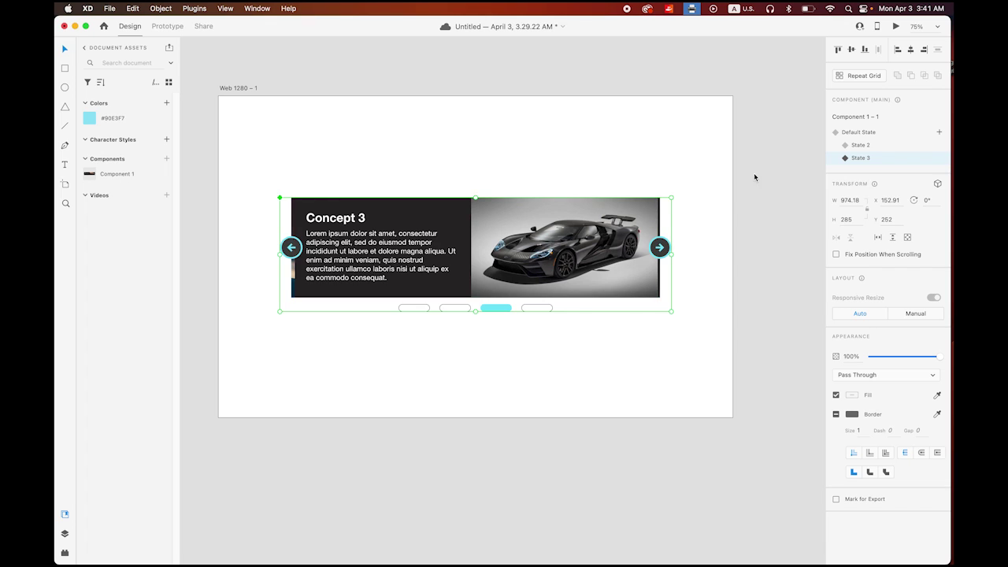
# Add a new state based on State 3 and shift its masked slide row to about X -2564 so Concept 4 fills the mask
pyautogui.click(938, 132)
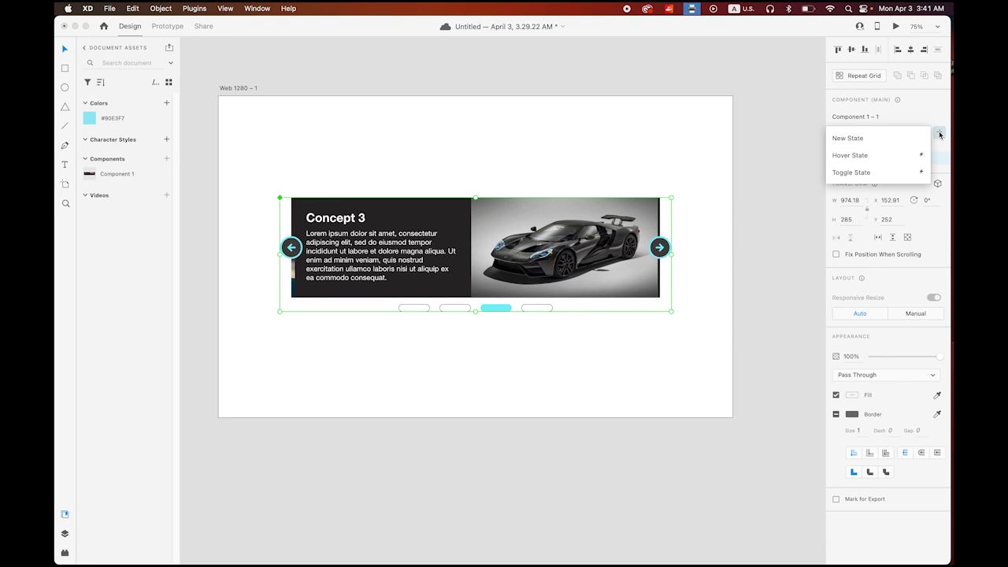
pyautogui.click(866, 140)
pyautogui.click(837, 175)
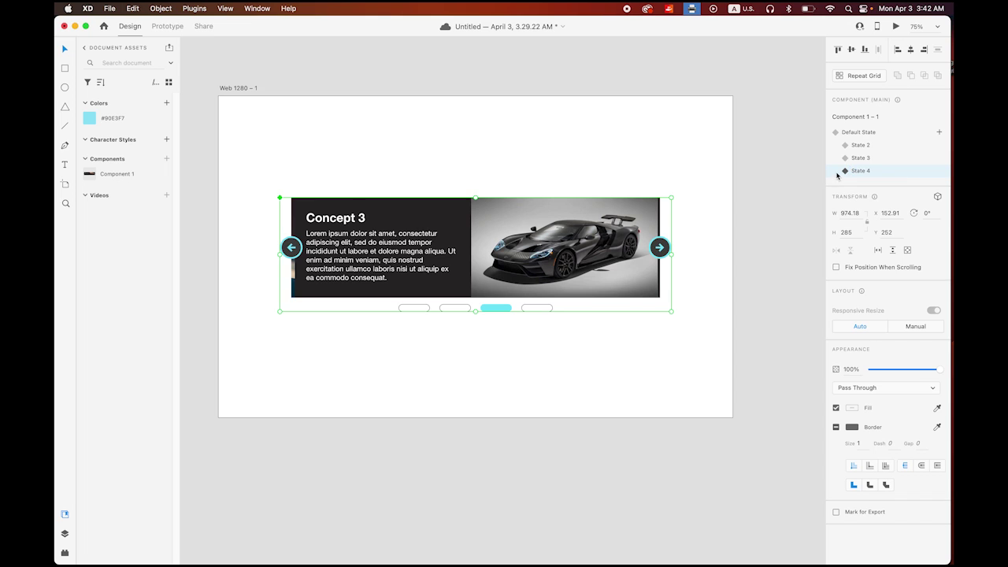
pyautogui.doubleClick(583, 265)
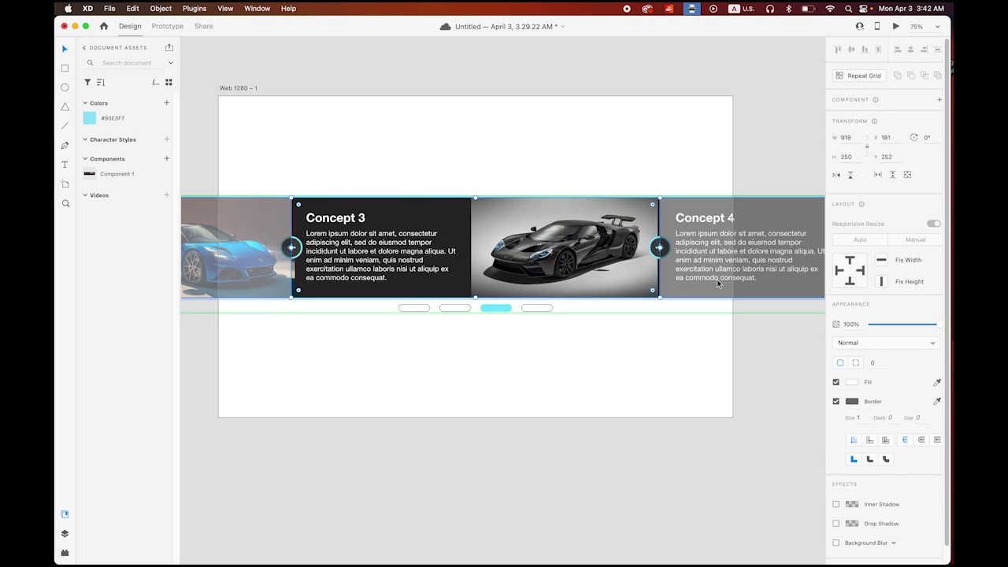
pyautogui.moveTo(745, 283); pyautogui.dragTo(374, 280)
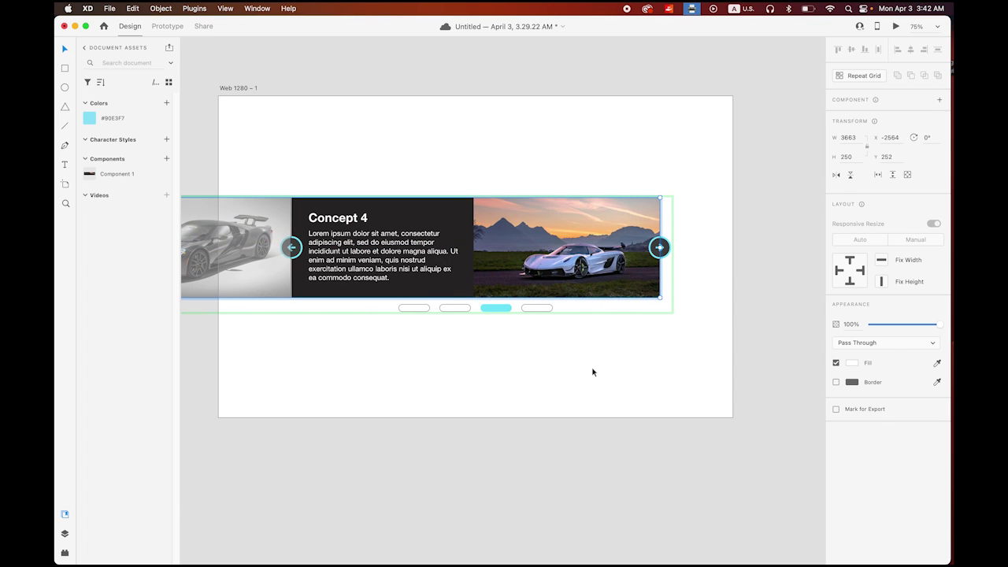
# Change the third indicator in State 4 to a white #FFFFFF fill with a border
pyautogui.click(501, 309)
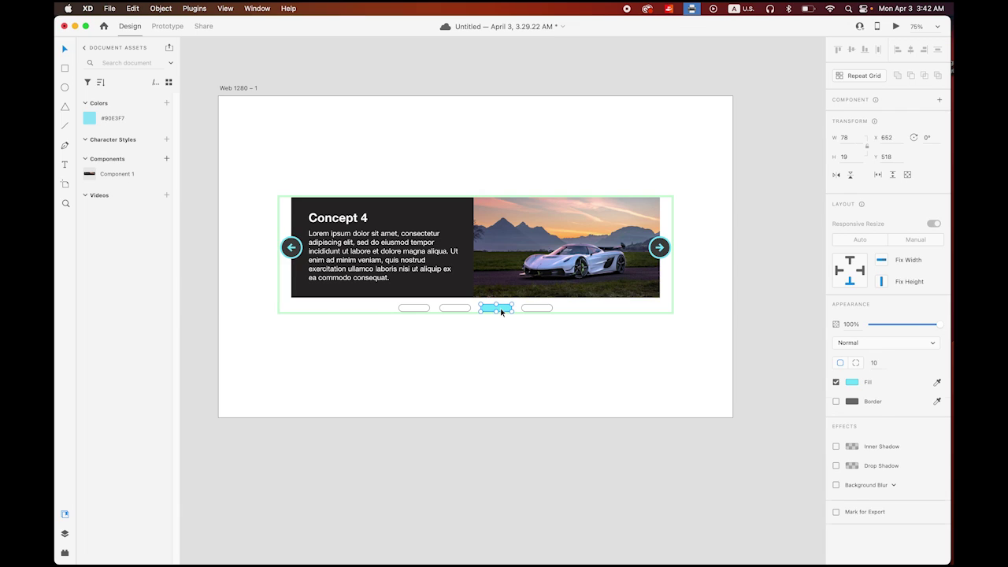
pyautogui.click(851, 383)
pyautogui.moveTo(777, 354); pyautogui.dragTo(664, 317)
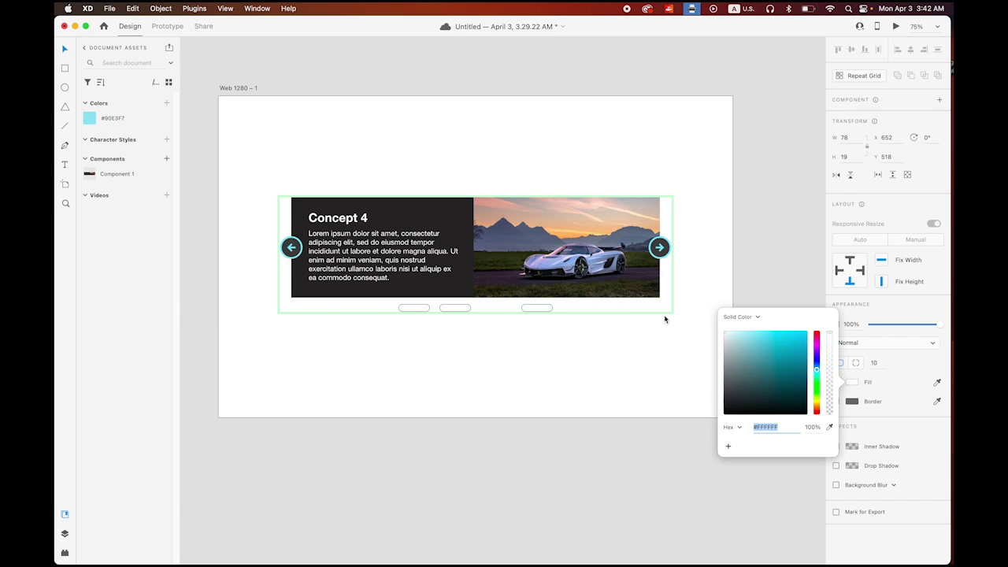
pyautogui.click(888, 401)
pyautogui.click(836, 402)
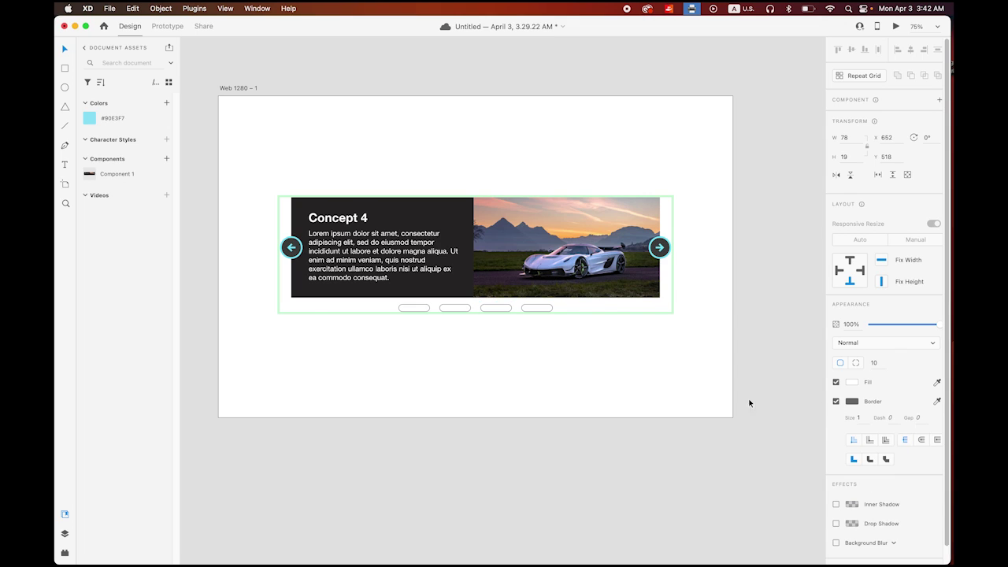
# Remove the fourth indicator's border in State 4, fill it with the saved color #90E3F7 and deselect it
pyautogui.click(545, 308)
pyautogui.click(838, 401)
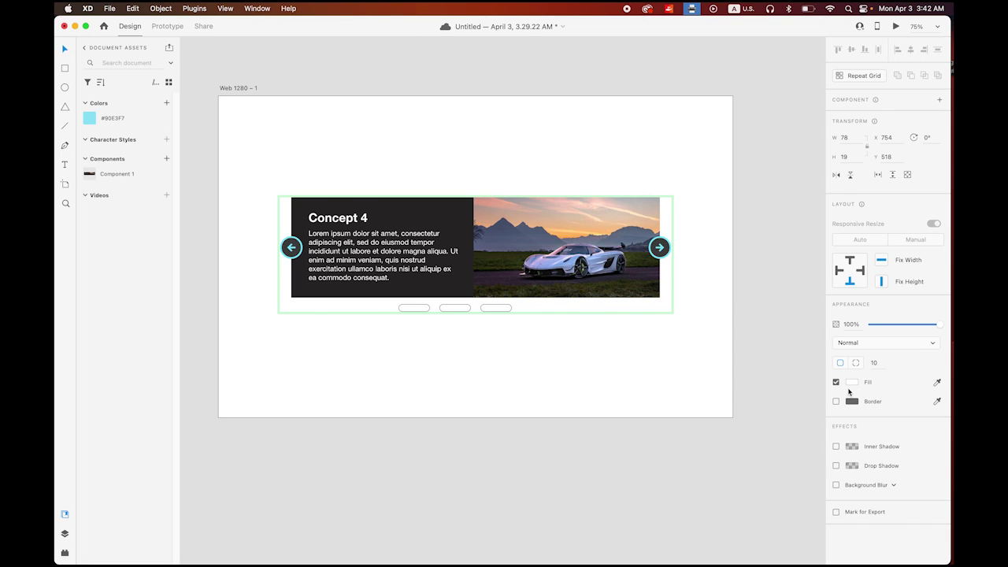
pyautogui.click(110, 118)
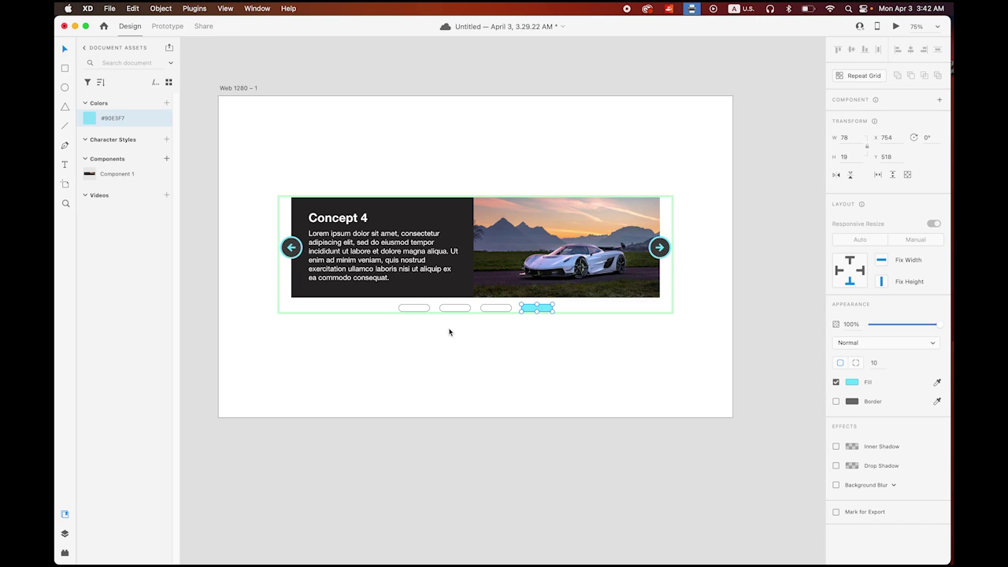
pyautogui.press('Escape')
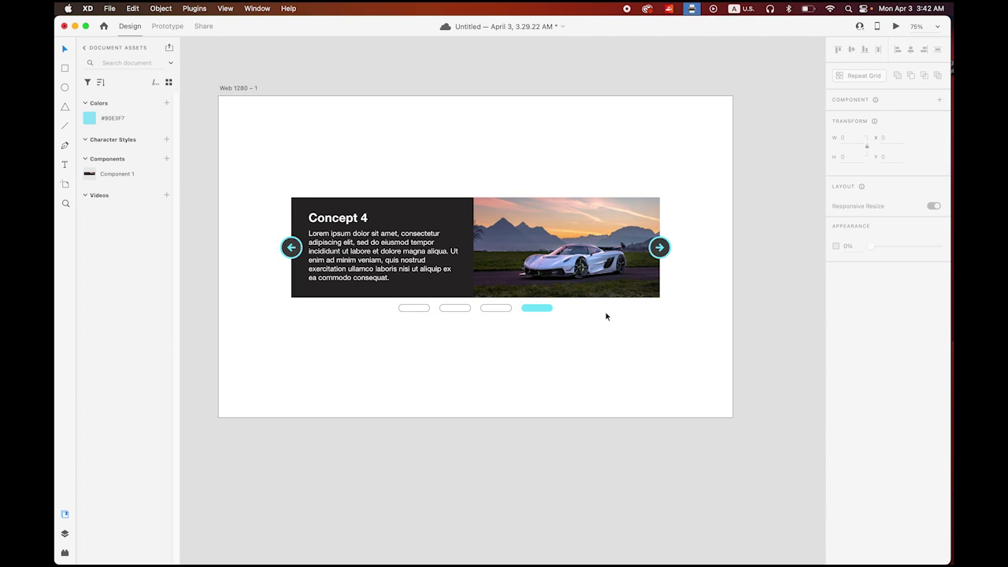
# Review the carousel's slide and indicator in each component state, from Default State through State 4 and back
pyautogui.click(860, 132)
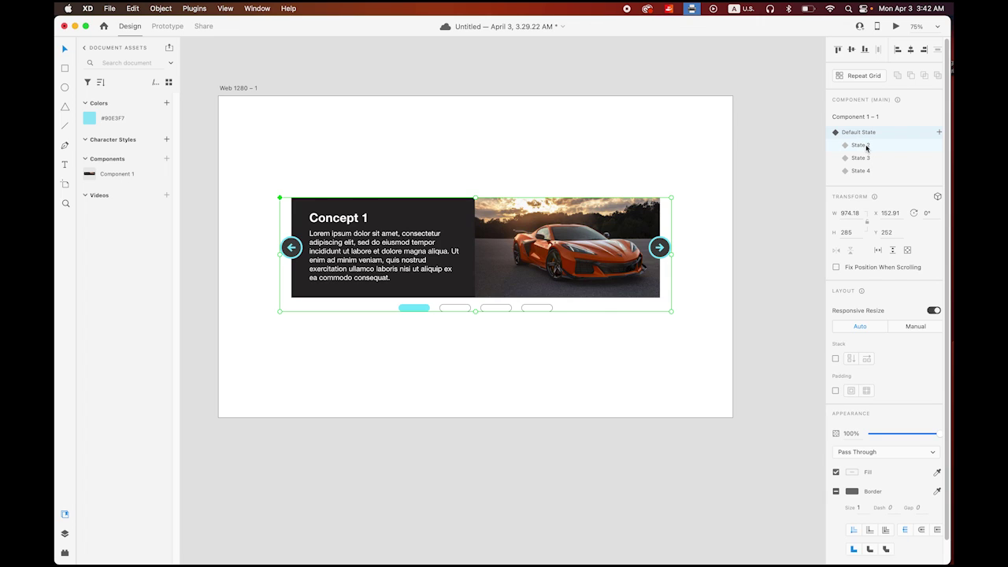
pyautogui.click(867, 146)
pyautogui.click(863, 158)
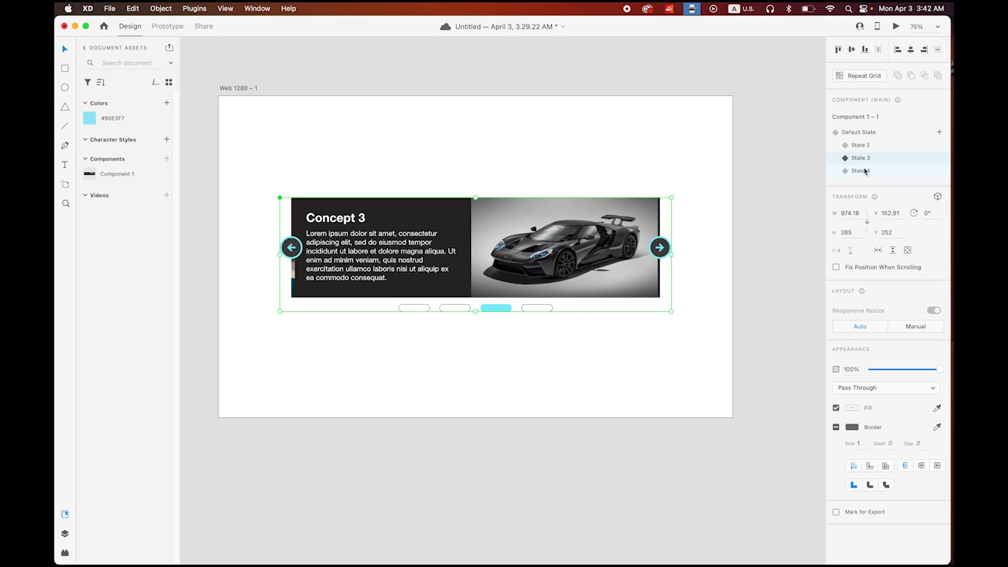
pyautogui.click(864, 170)
pyautogui.click(864, 159)
pyautogui.click(863, 145)
pyautogui.click(862, 134)
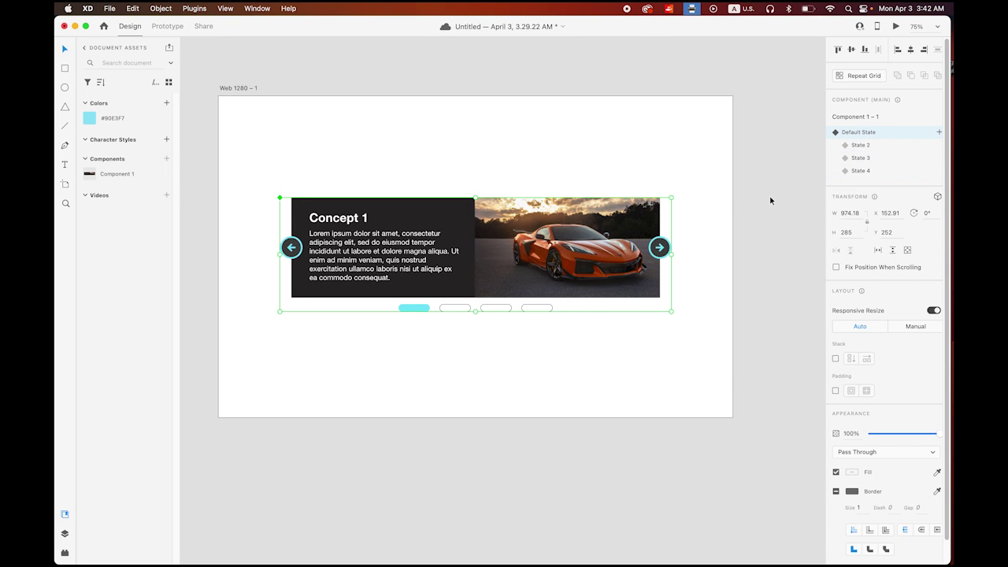
# In Prototype mode, give the Default State's next arrow a Tap interaction that auto-animates to State 2
pyautogui.click(173, 30)
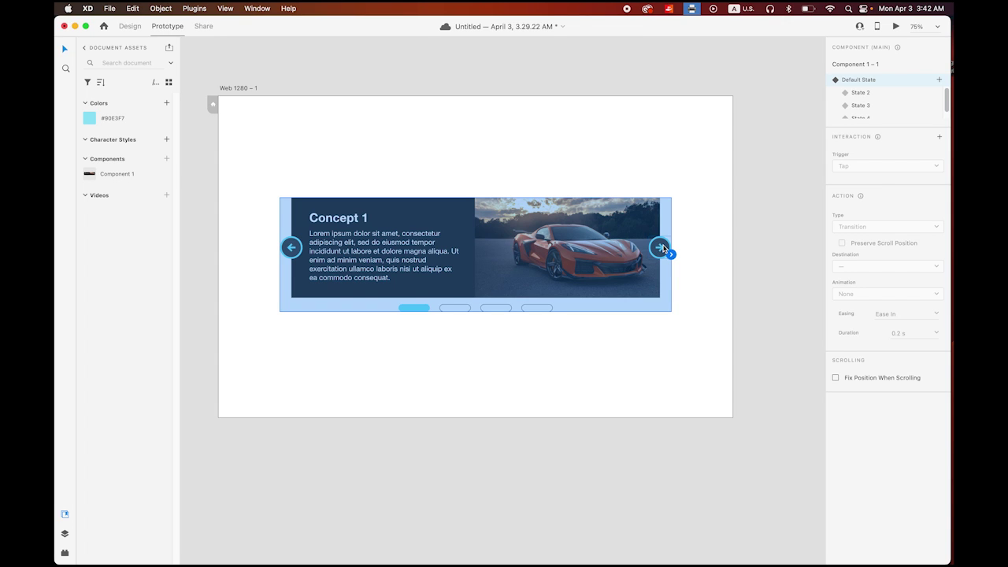
pyautogui.doubleClick(661, 248)
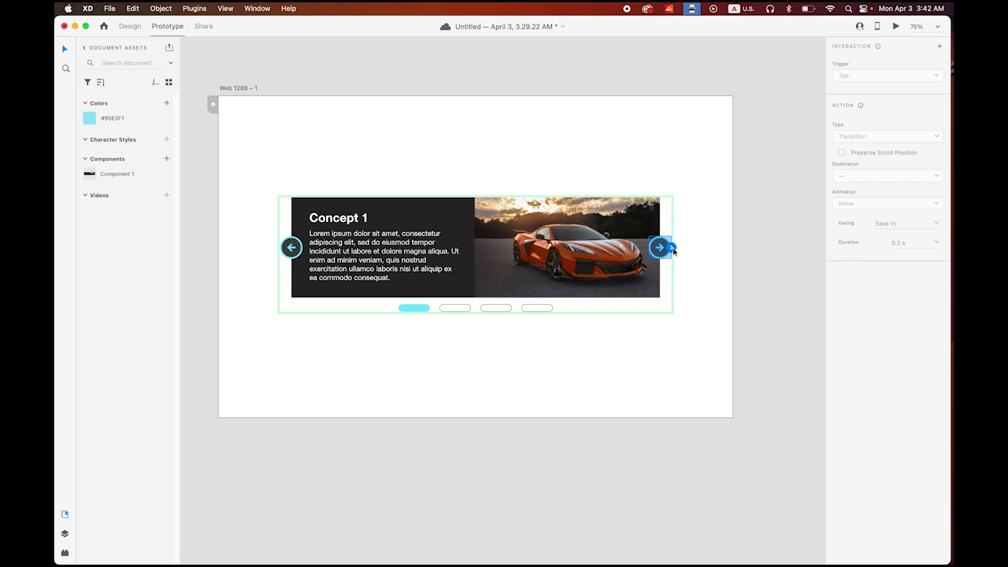
pyautogui.click(672, 249)
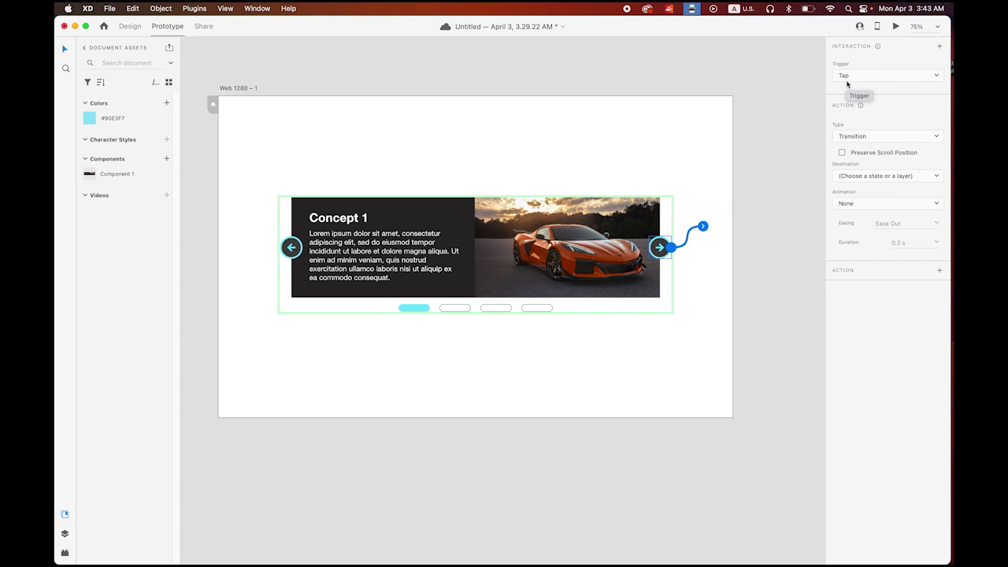
pyautogui.click(935, 138)
pyautogui.click(910, 149)
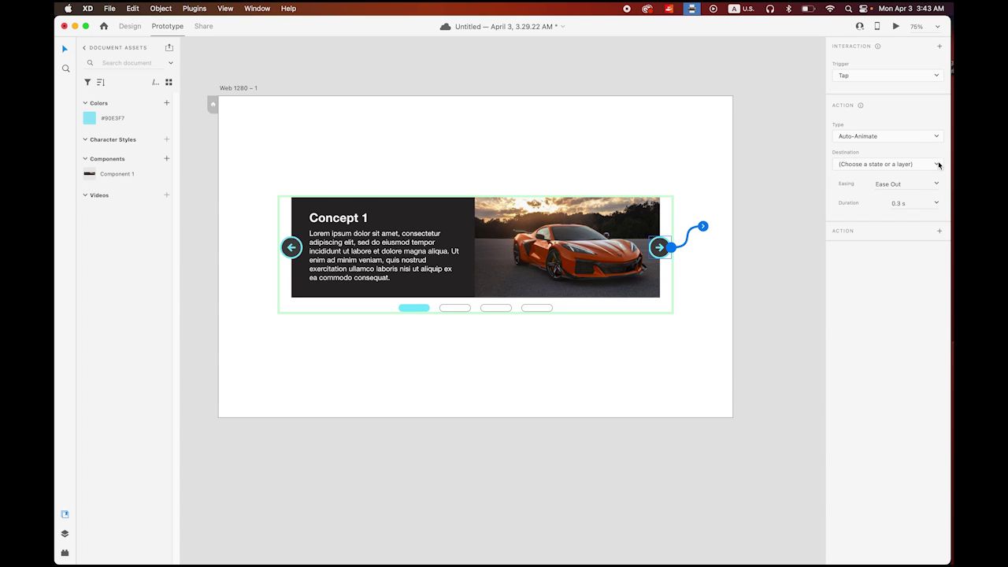
pyautogui.click(937, 164)
pyautogui.click(890, 181)
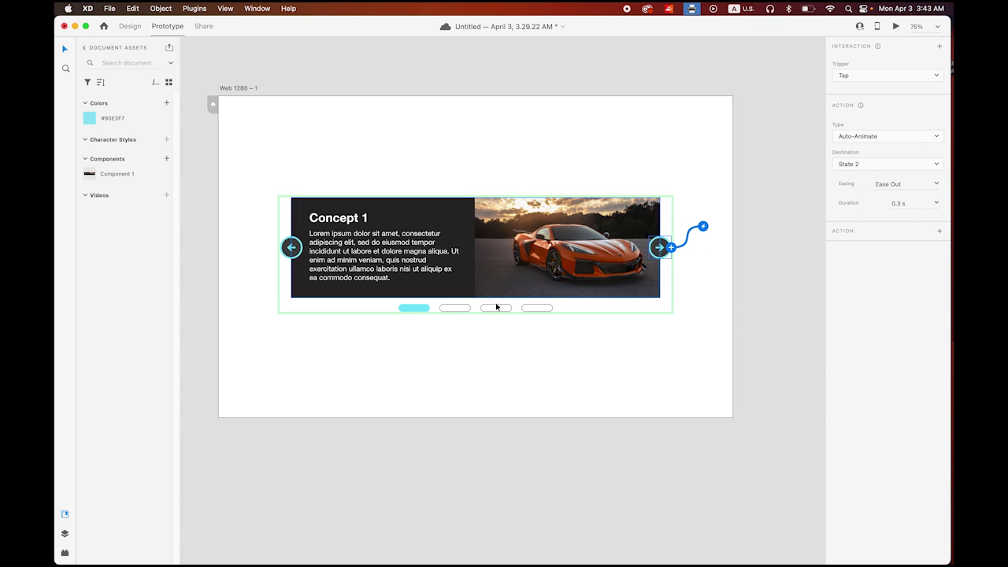
# Add a Tap interaction to the second indicator in the Default State that auto-animates to State 2
pyautogui.click(456, 308)
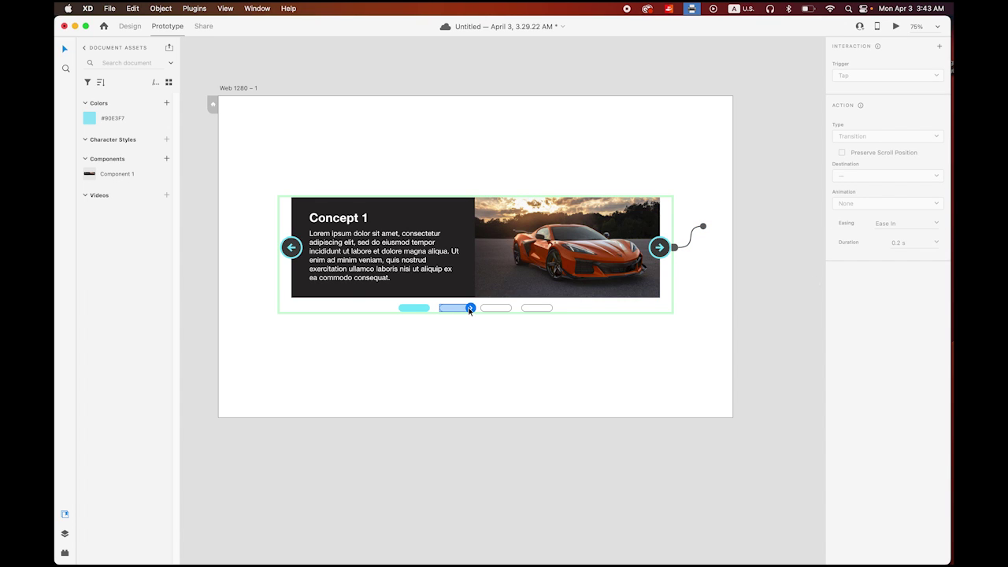
pyautogui.click(471, 308)
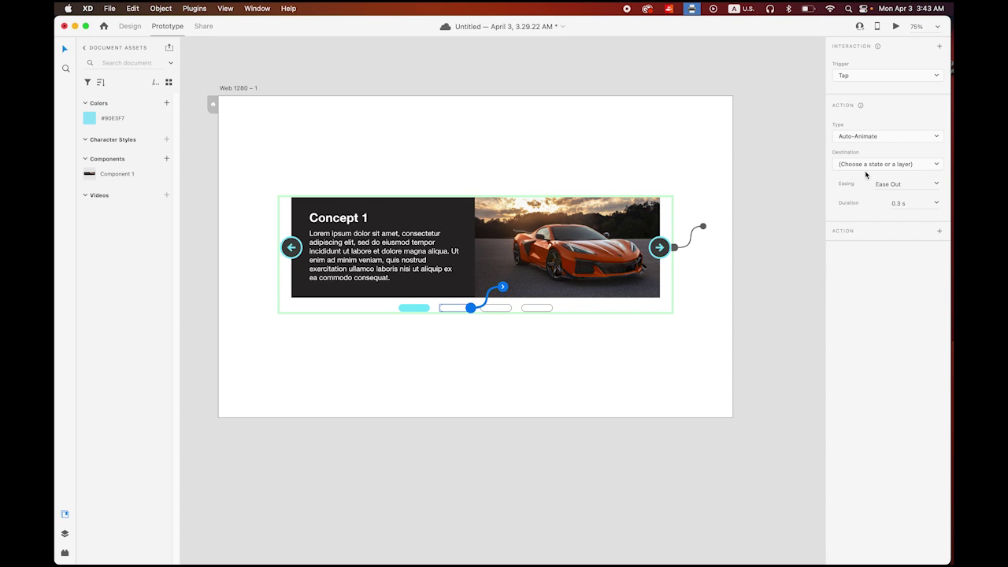
pyautogui.click(933, 165)
pyautogui.click(902, 182)
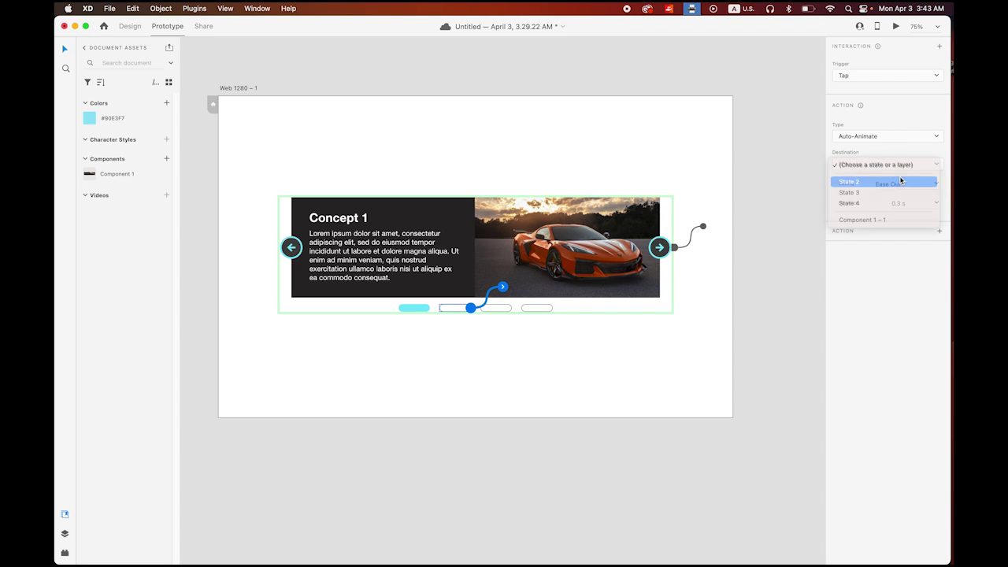
# Add a Tap interaction to the third indicator in the Default State that auto-animates to State 3
pyautogui.click(505, 309)
pyautogui.click(512, 308)
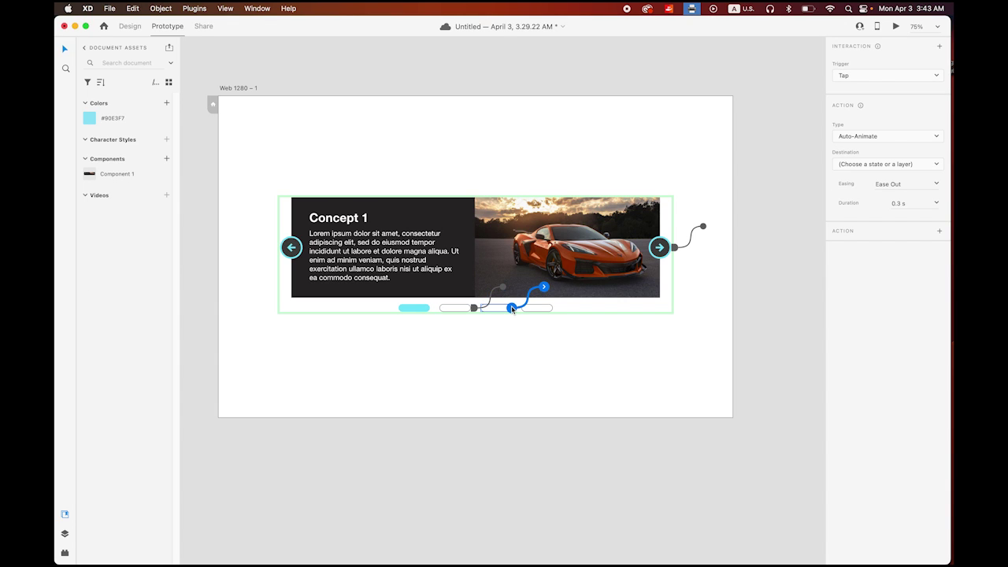
pyautogui.click(936, 164)
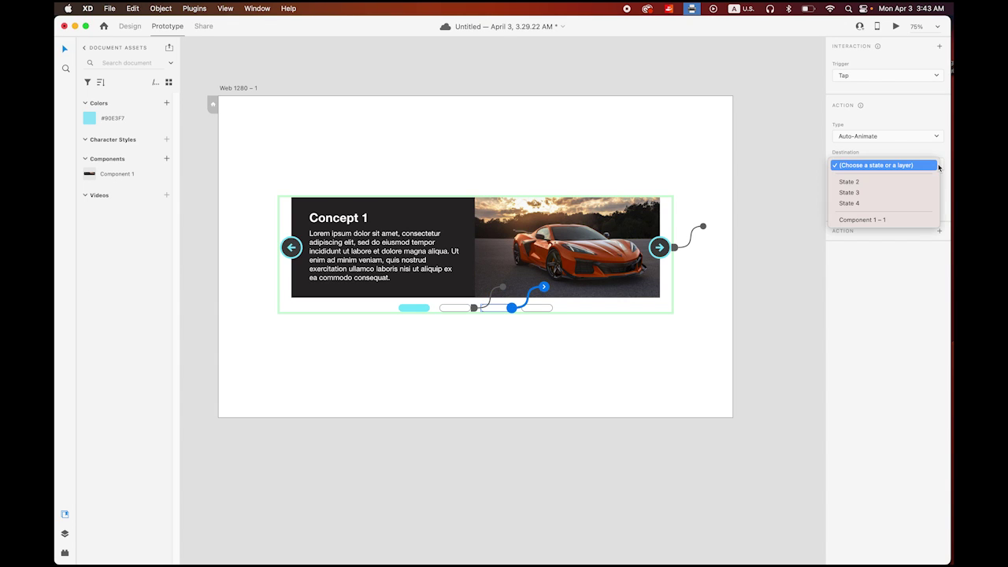
pyautogui.click(874, 194)
# Link the fourth indicator in the Default State to State 4 with a Tap auto-animate interaction and deselect it
pyautogui.click(545, 313)
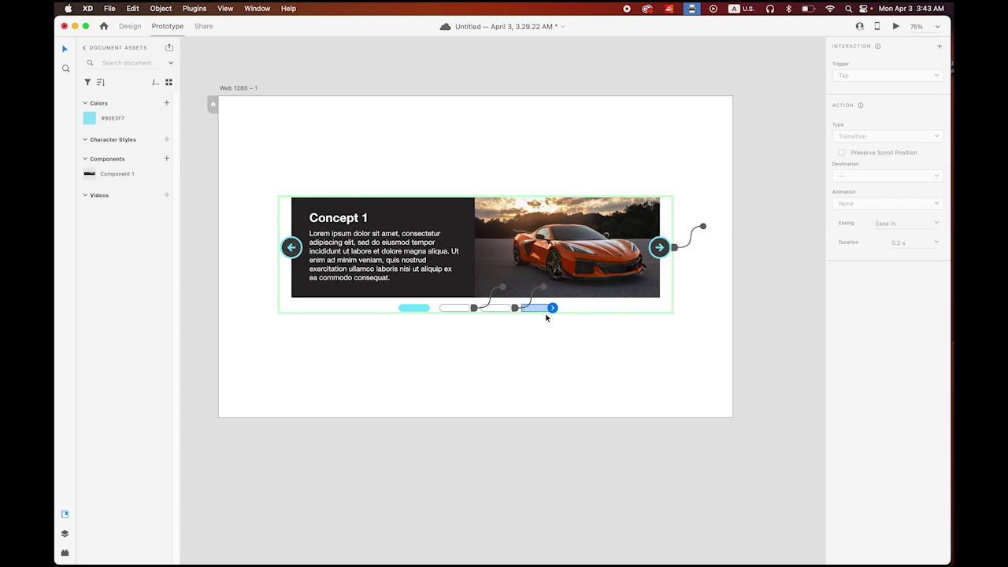
pyautogui.moveTo(553, 310); pyautogui.dragTo(566, 303)
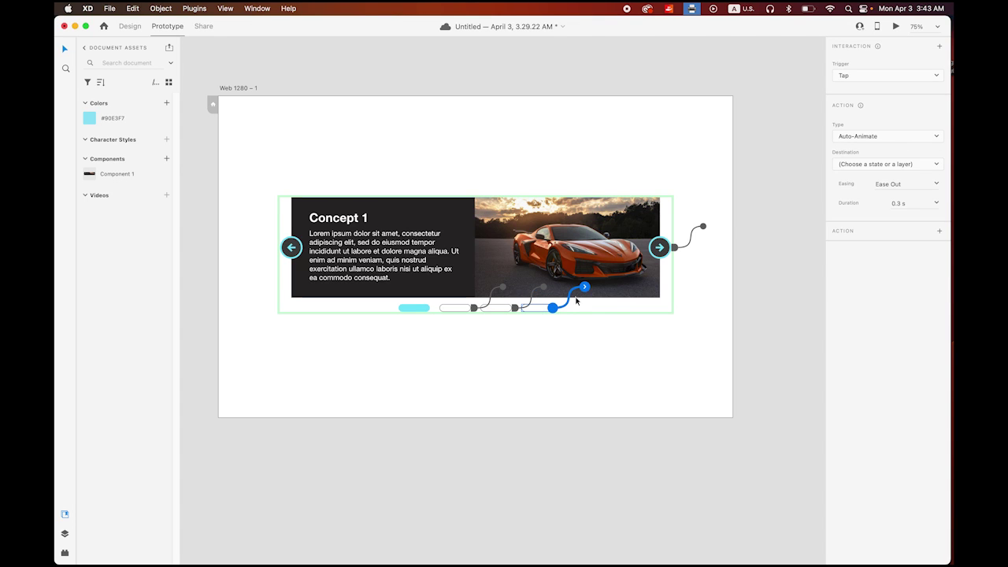
pyautogui.click(936, 166)
pyautogui.click(882, 202)
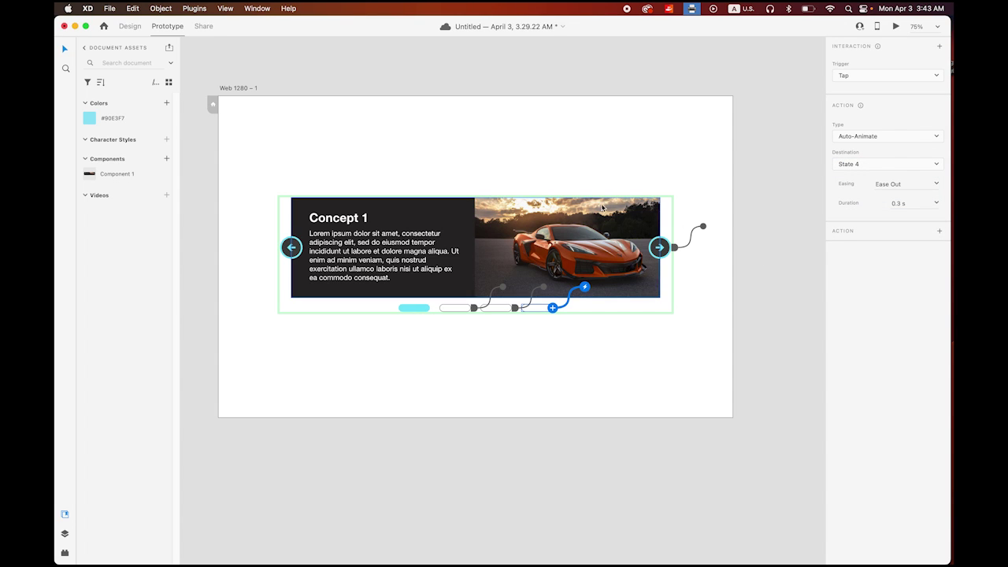
pyautogui.click(603, 160)
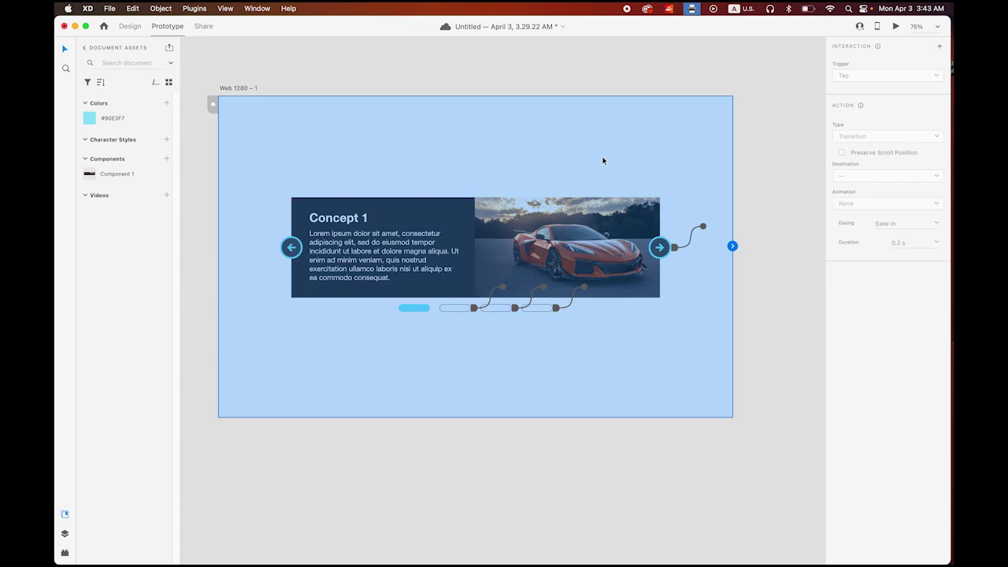
# Switch the carousel component to State 2 and give its previous arrow a Tap interaction that auto-animates to the Default State
pyautogui.click(607, 226)
pyautogui.click(868, 95)
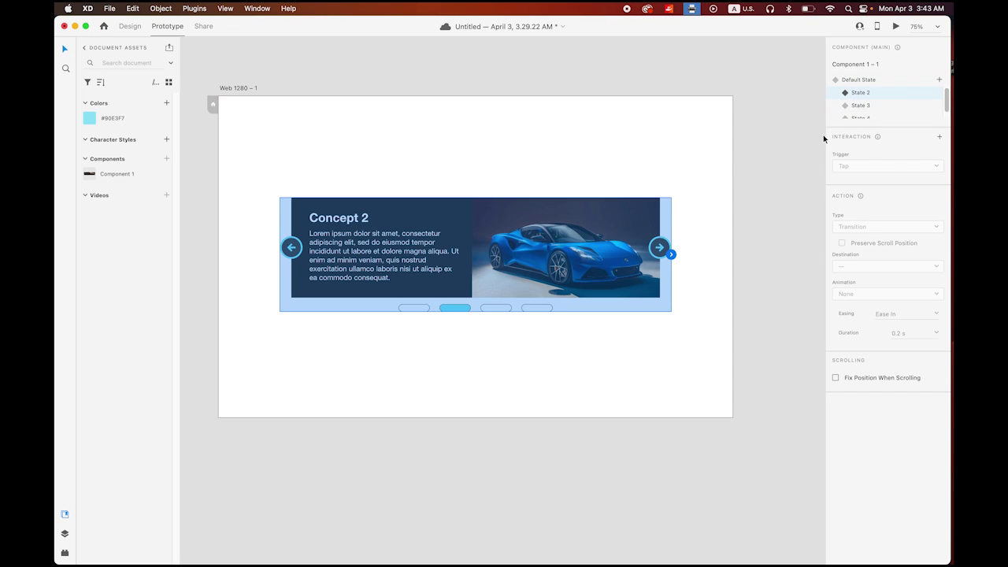
pyautogui.doubleClick(299, 251)
pyautogui.click(303, 251)
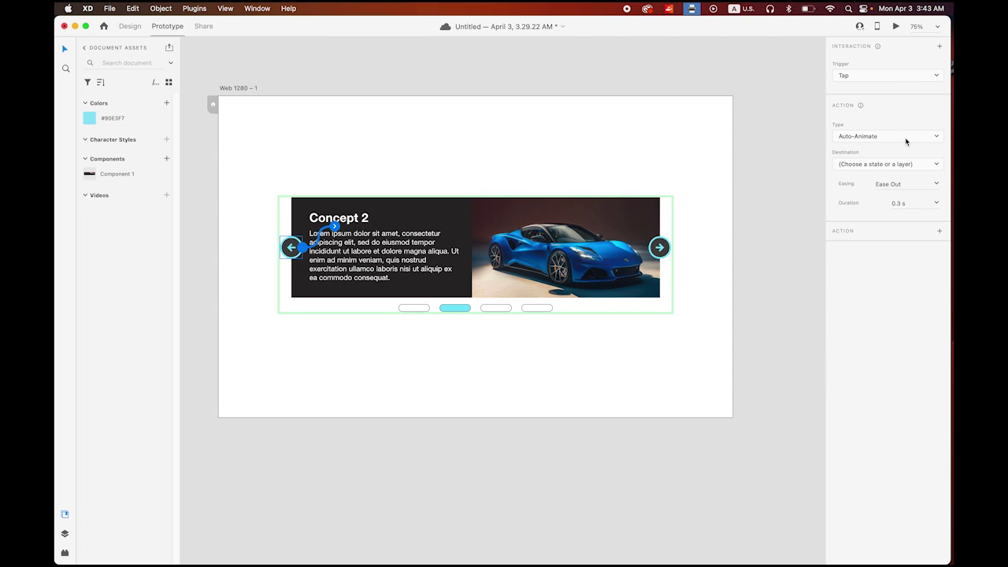
pyautogui.click(935, 165)
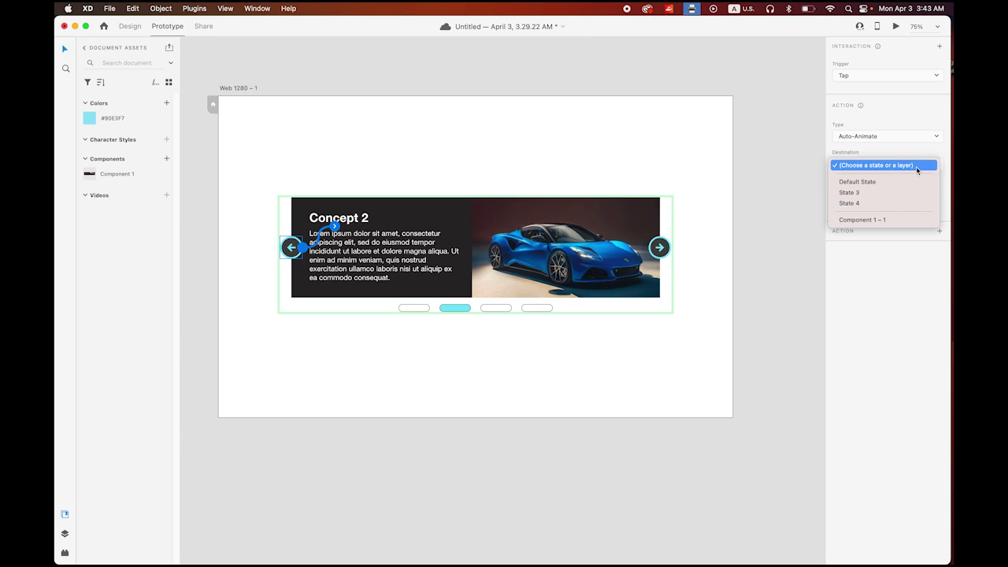
pyautogui.click(885, 181)
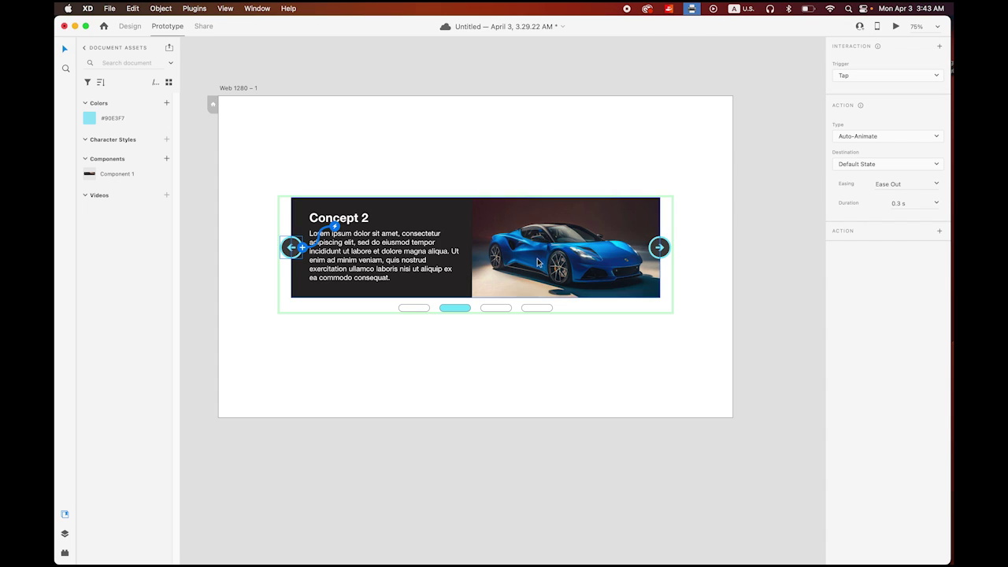
# Give State 2's next arrow a Tap interaction that auto-animates to State 3
pyautogui.click(661, 251)
pyautogui.click(671, 251)
pyautogui.click(935, 165)
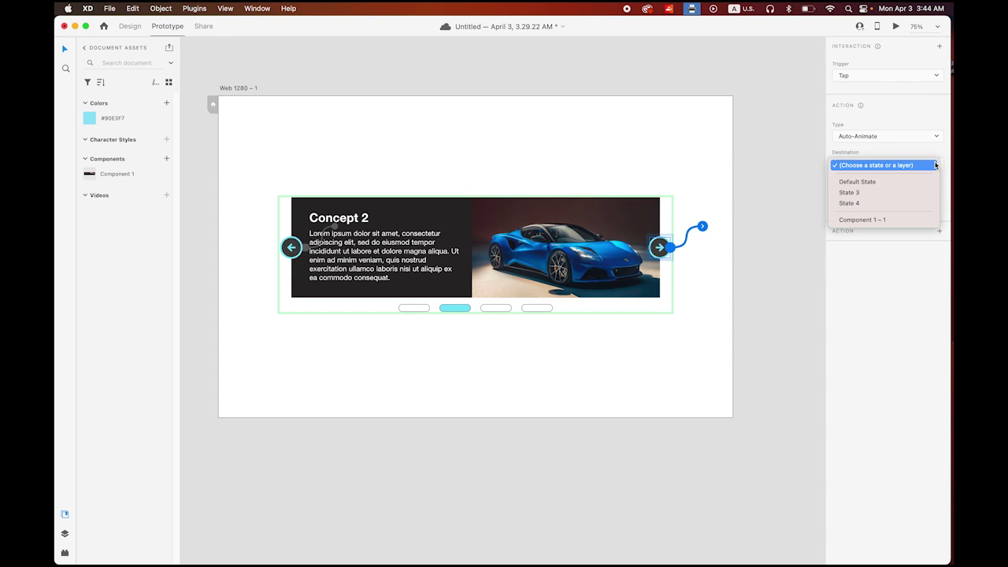
pyautogui.click(895, 193)
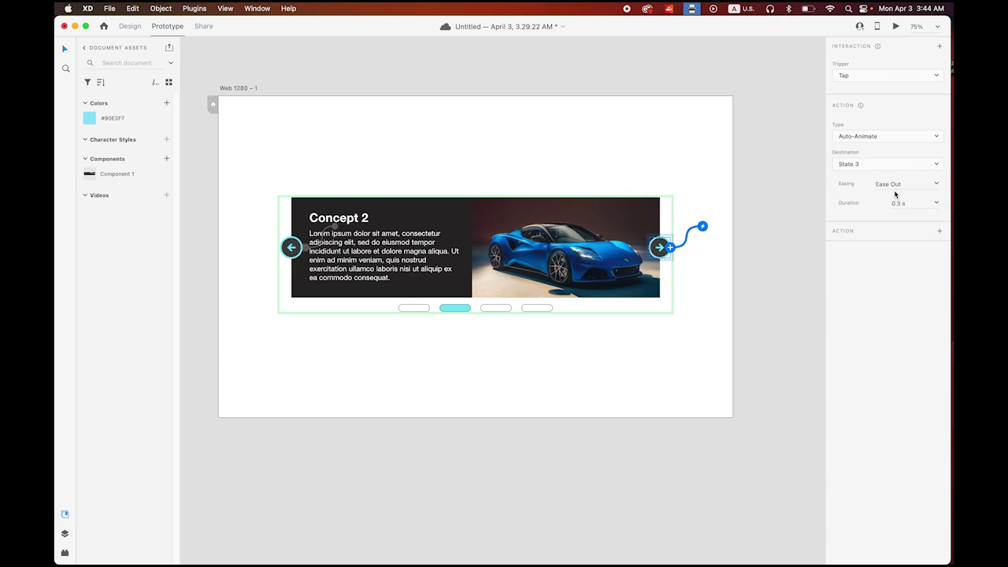
# Add a Tap interaction to the first indicator in State 2 that auto-animates to the Default State
pyautogui.click(414, 308)
pyautogui.click(430, 308)
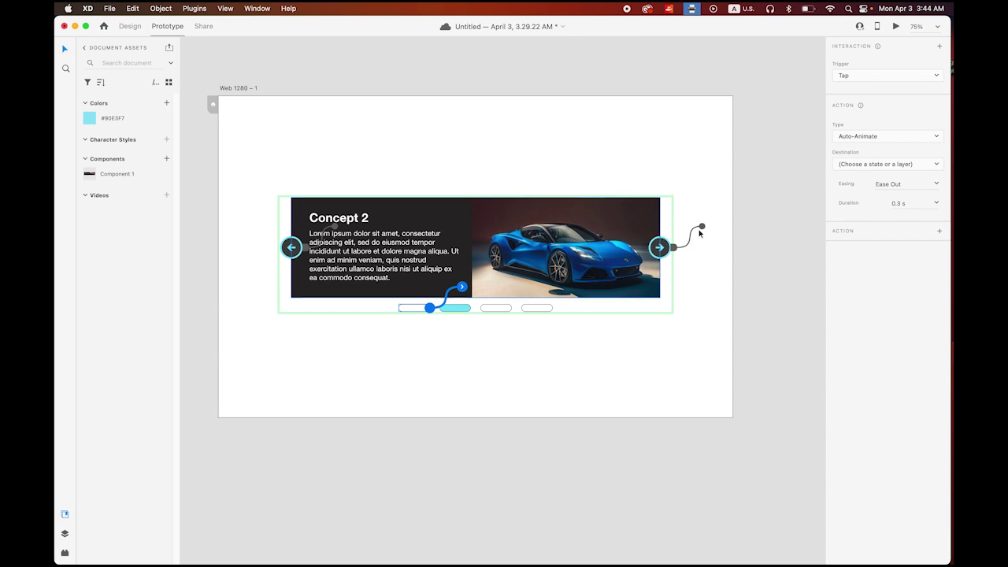
pyautogui.click(888, 164)
pyautogui.click(870, 182)
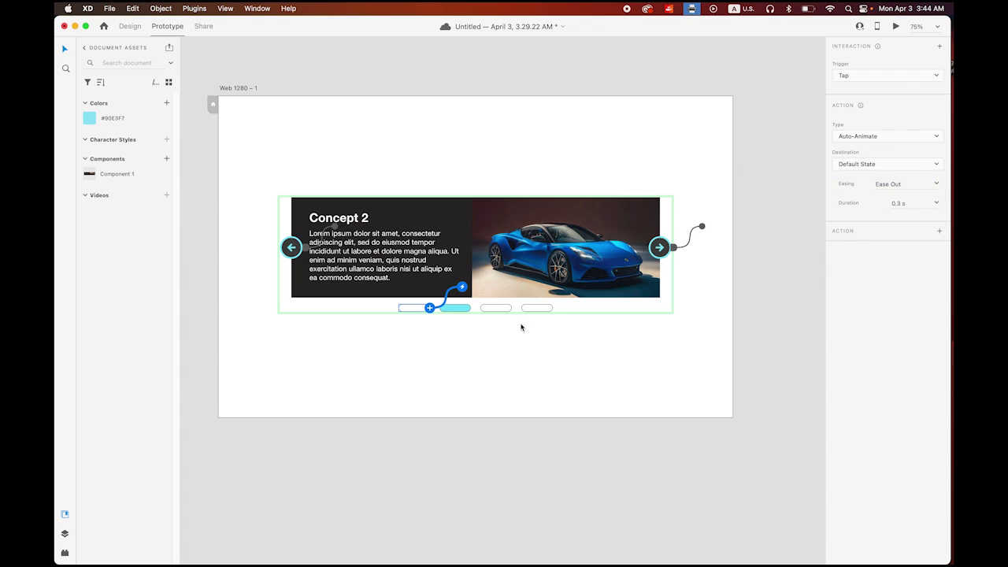
# Add a Tap interaction to the third indicator in State 2 that auto-animates to State 3
pyautogui.click(506, 308)
pyautogui.click(511, 308)
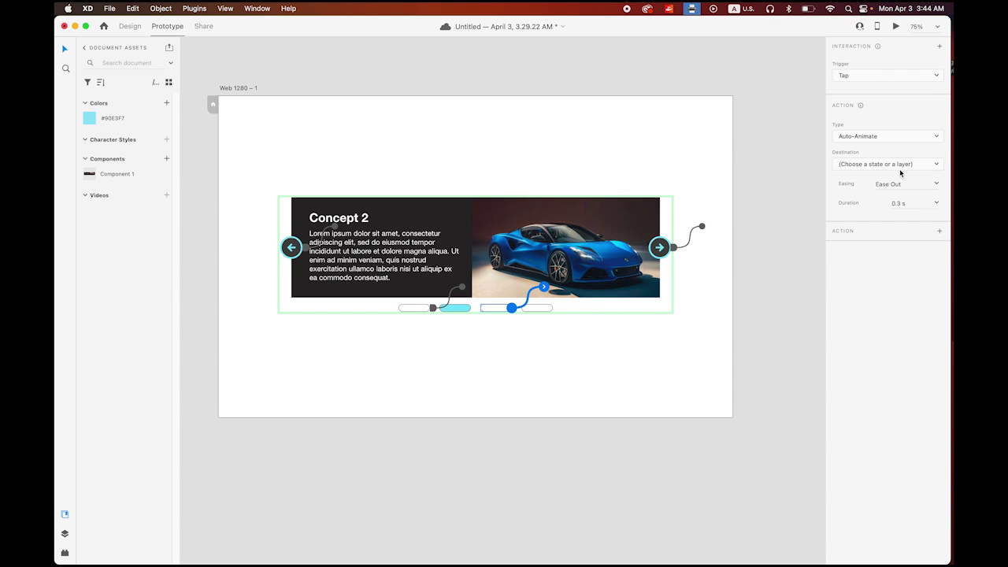
pyautogui.click(901, 169)
pyautogui.click(858, 192)
# Link the fourth indicator in State 2 to State 4 with a Tap auto-animate interaction and deselect it
pyautogui.click(542, 308)
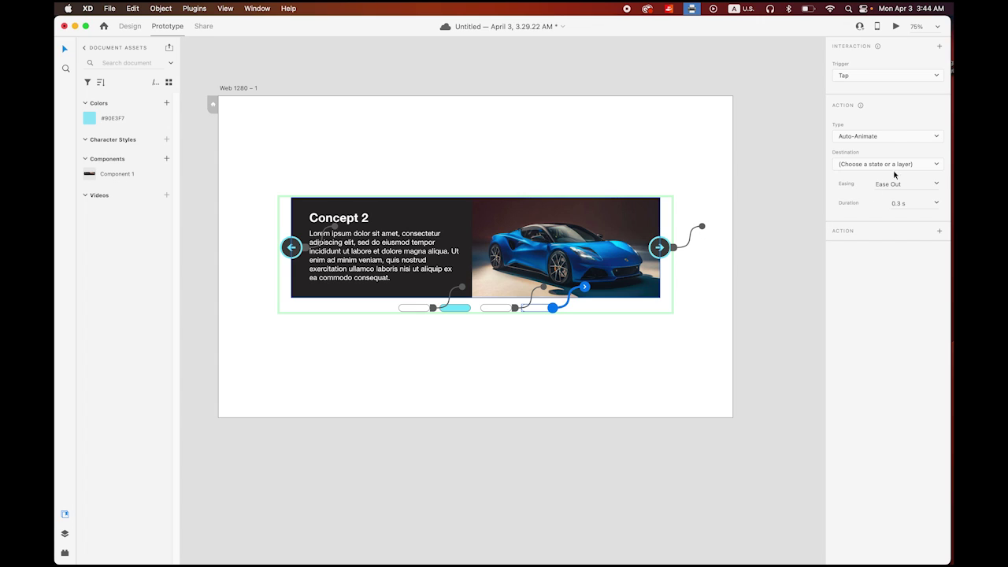
pyautogui.click(897, 168)
pyautogui.click(870, 203)
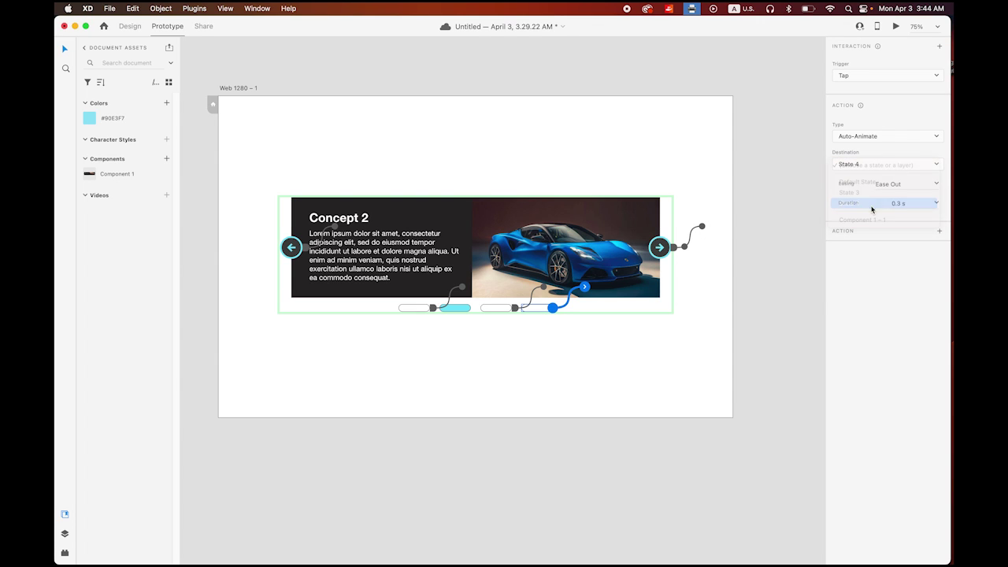
pyautogui.click(741, 266)
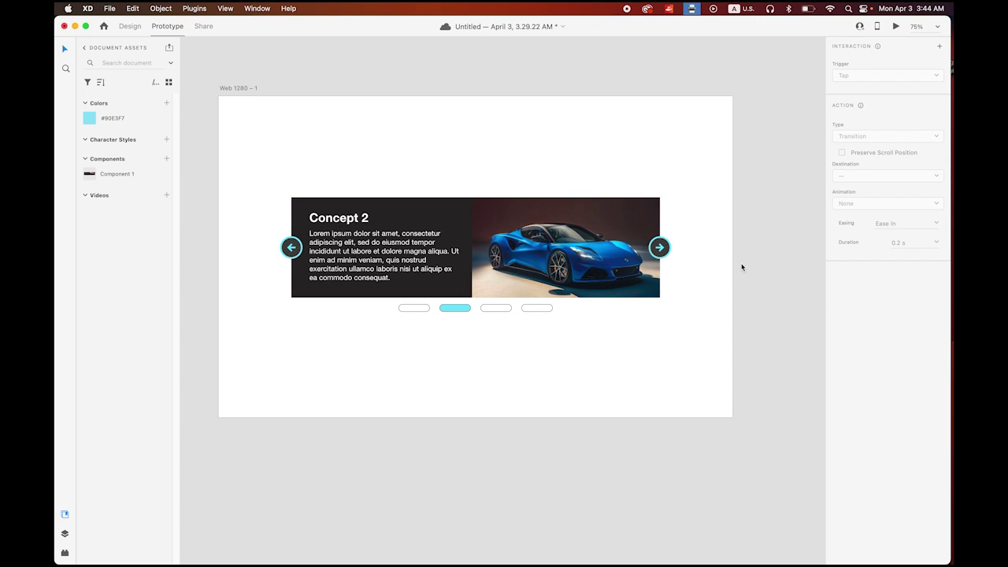
# Switch the carousel component to State 3 and give its previous arrow a Tap interaction that auto-animates to State 2
pyautogui.click(654, 228)
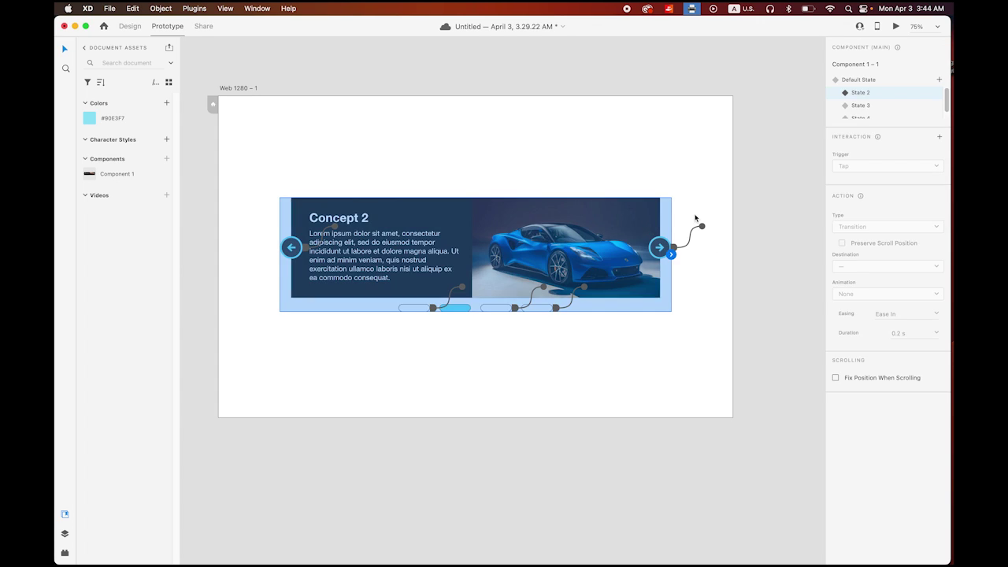
pyautogui.click(870, 106)
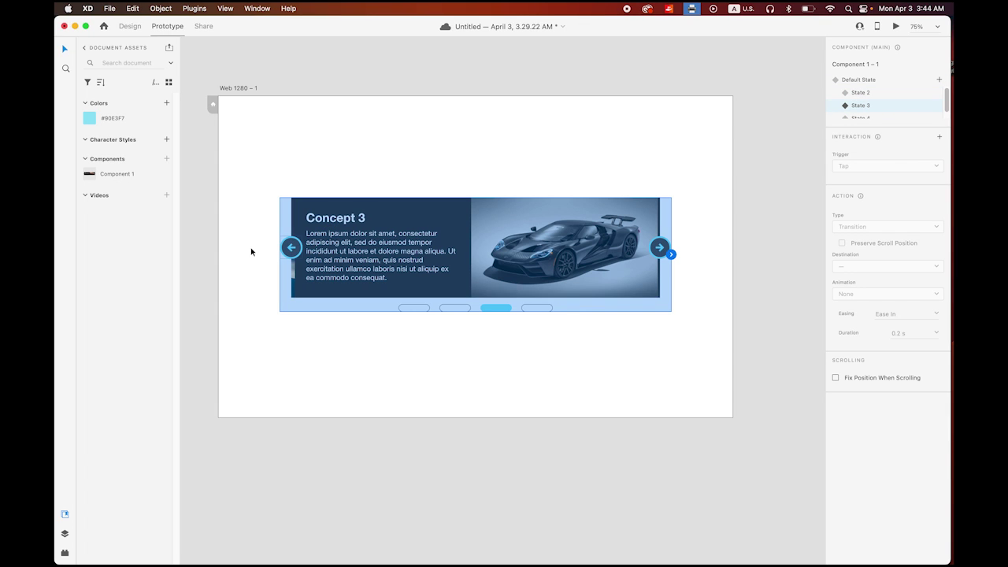
pyautogui.click(299, 249)
pyautogui.click(303, 250)
pyautogui.click(912, 164)
pyautogui.click(892, 195)
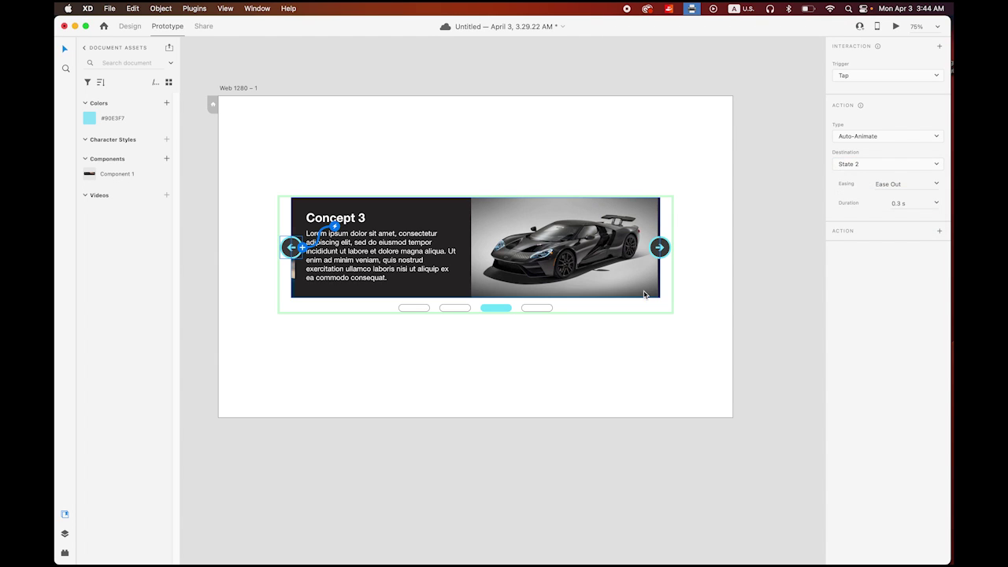
# Give State 3's next arrow a Tap interaction that auto-animates to State 4
pyautogui.click(662, 249)
pyautogui.click(671, 248)
pyautogui.click(924, 165)
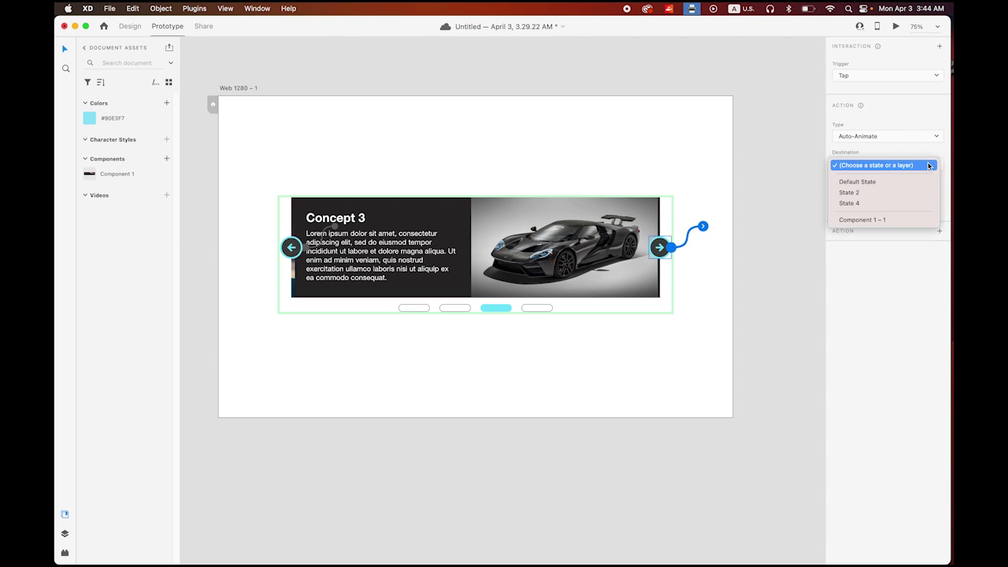
pyautogui.click(901, 204)
# Add a Tap interaction to the first indicator in State 3 that auto-animates to the Default State
pyautogui.click(407, 310)
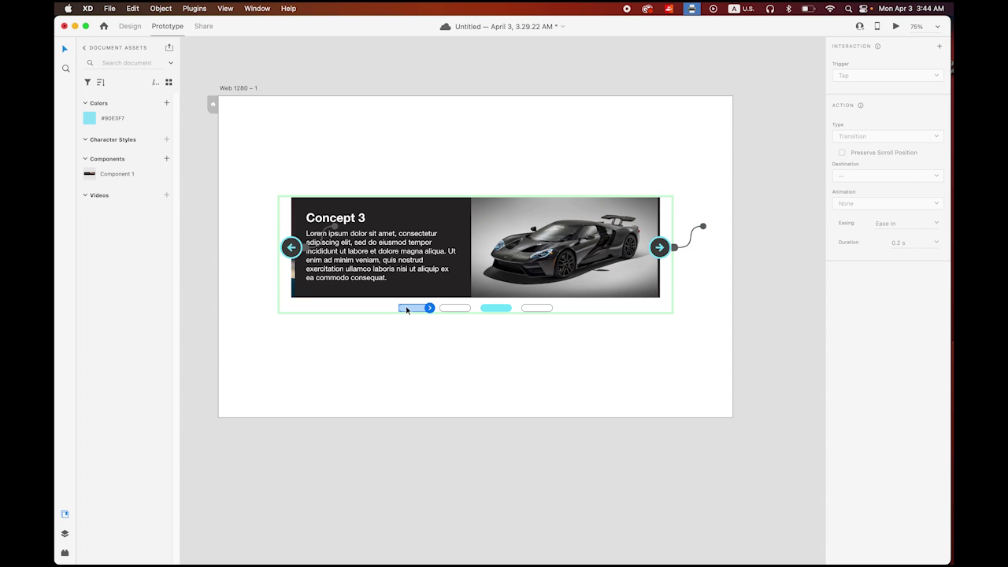
pyautogui.click(430, 308)
pyautogui.click(926, 165)
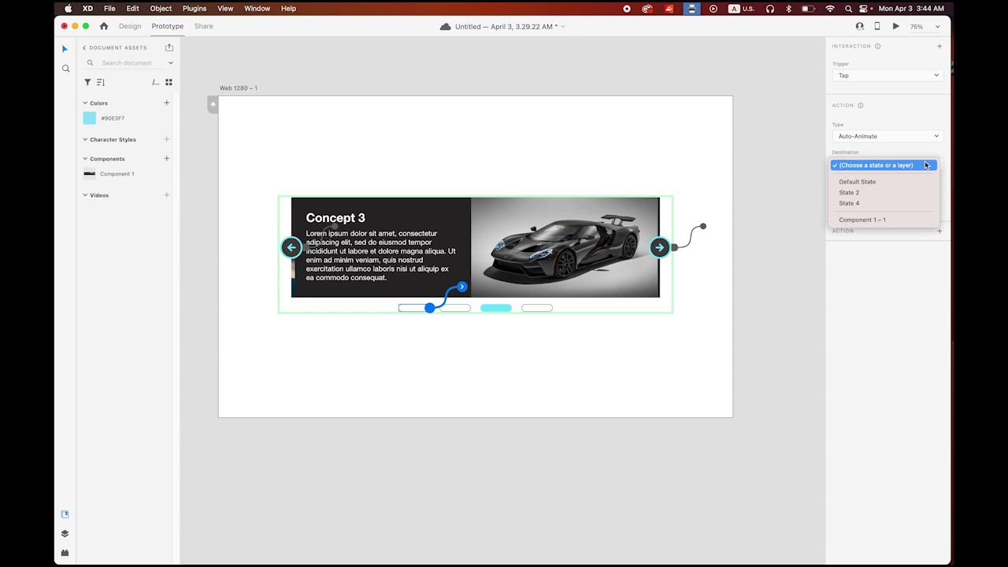
pyautogui.click(886, 182)
# Add a Tap interaction to the second indicator in State 3 that auto-animates to State 2
pyautogui.click(464, 309)
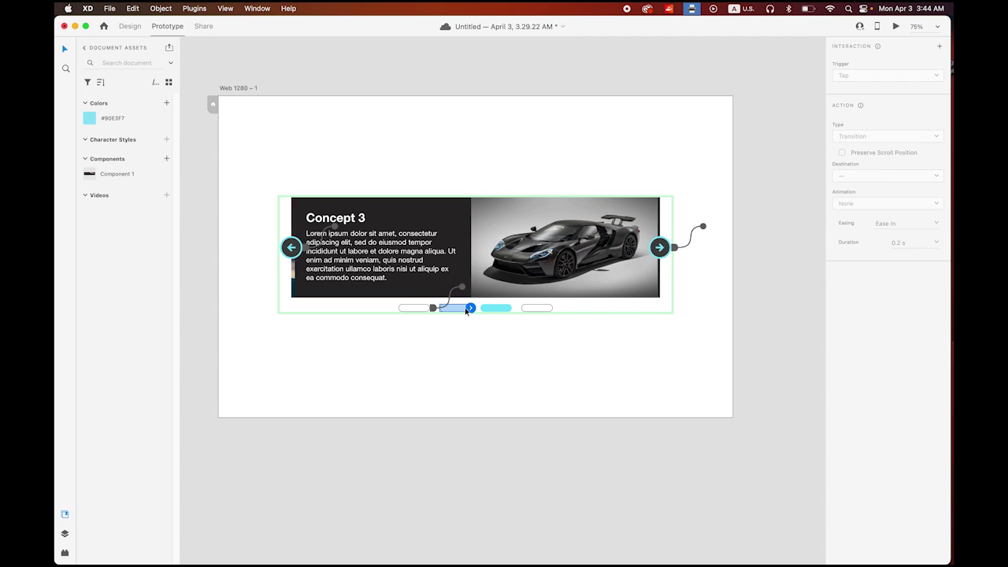
pyautogui.click(470, 309)
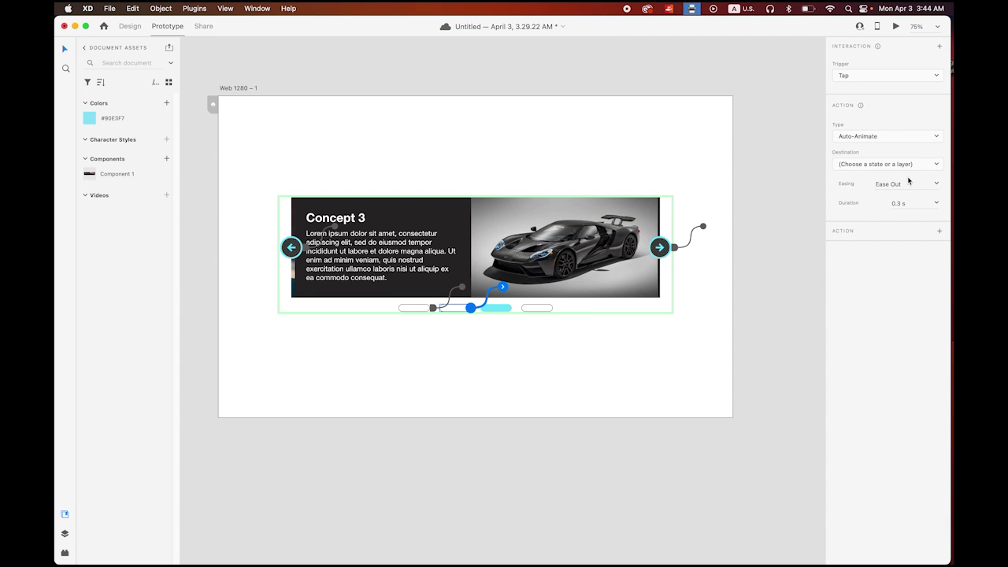
pyautogui.click(919, 164)
pyautogui.click(890, 192)
# Link the fourth indicator in State 3 to State 4 with a Tap auto-animate interaction and deselect it
pyautogui.click(543, 308)
pyautogui.click(554, 309)
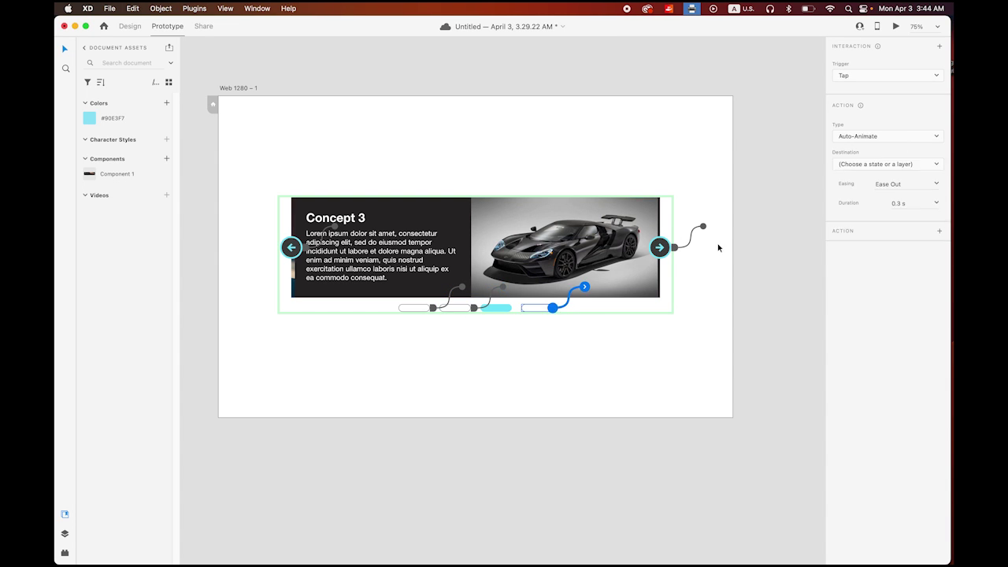
pyautogui.click(885, 165)
pyautogui.click(874, 200)
pyautogui.click(761, 212)
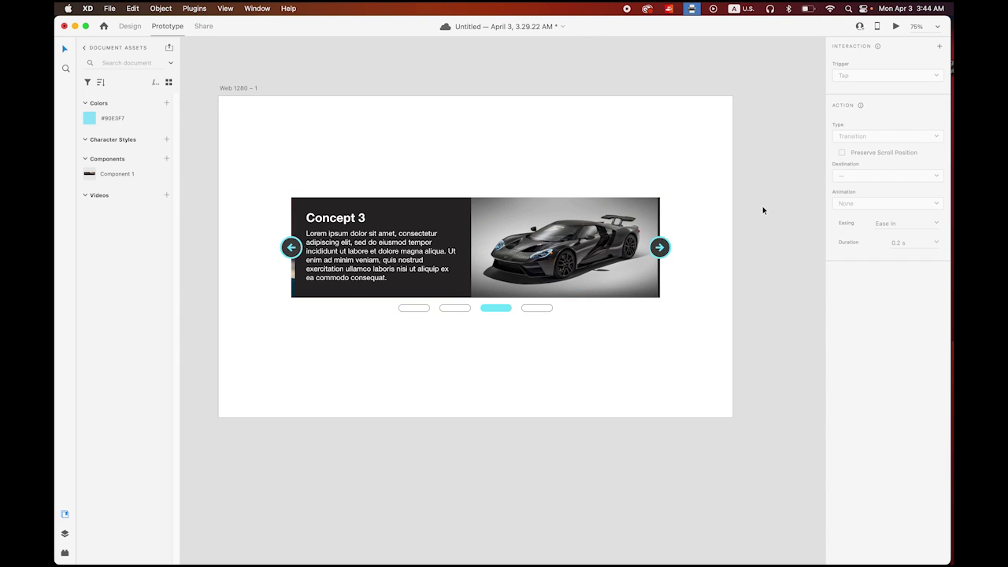
# Switch the carousel component to State 4 and give its previous arrow a Tap interaction that auto-animates to State 3
pyautogui.click(664, 210)
pyautogui.click(875, 119)
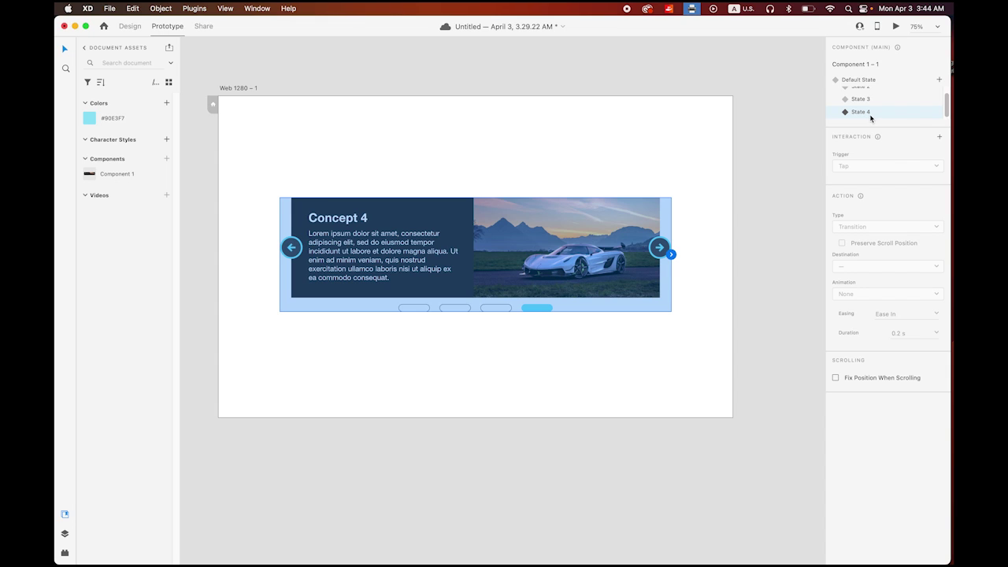
pyautogui.doubleClick(297, 248)
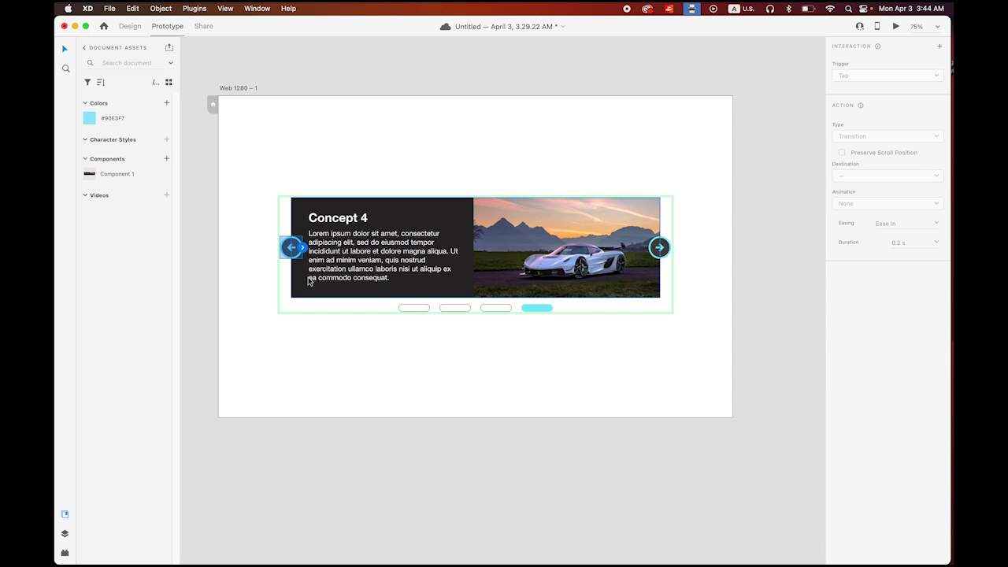
pyautogui.moveTo(302, 248); pyautogui.dragTo(512, 236)
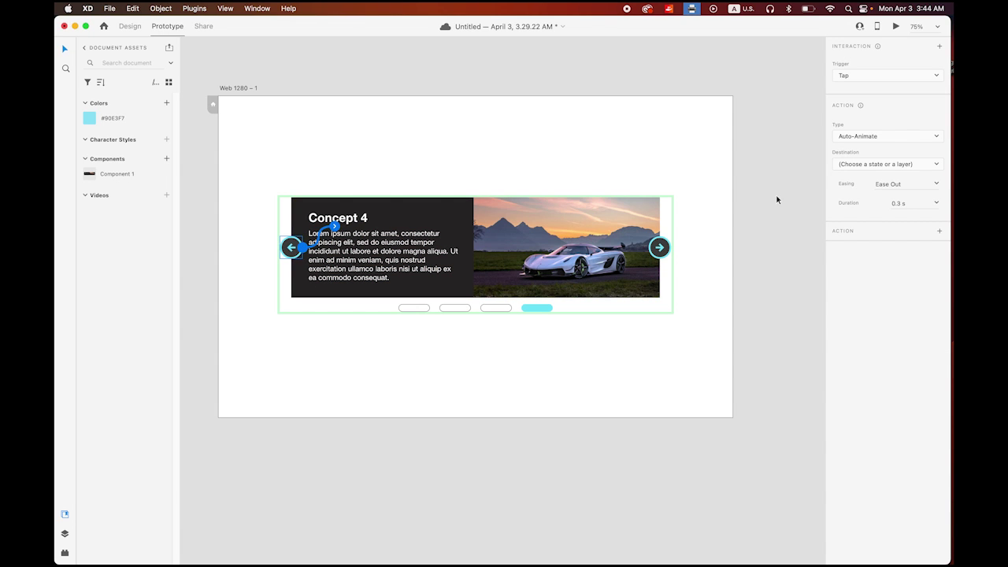
pyautogui.click(925, 162)
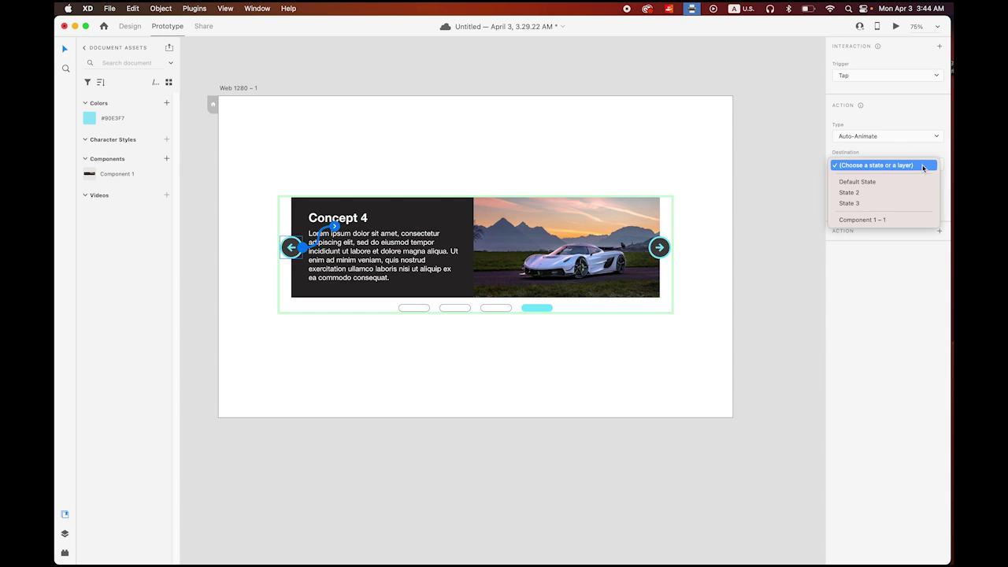
pyautogui.click(890, 203)
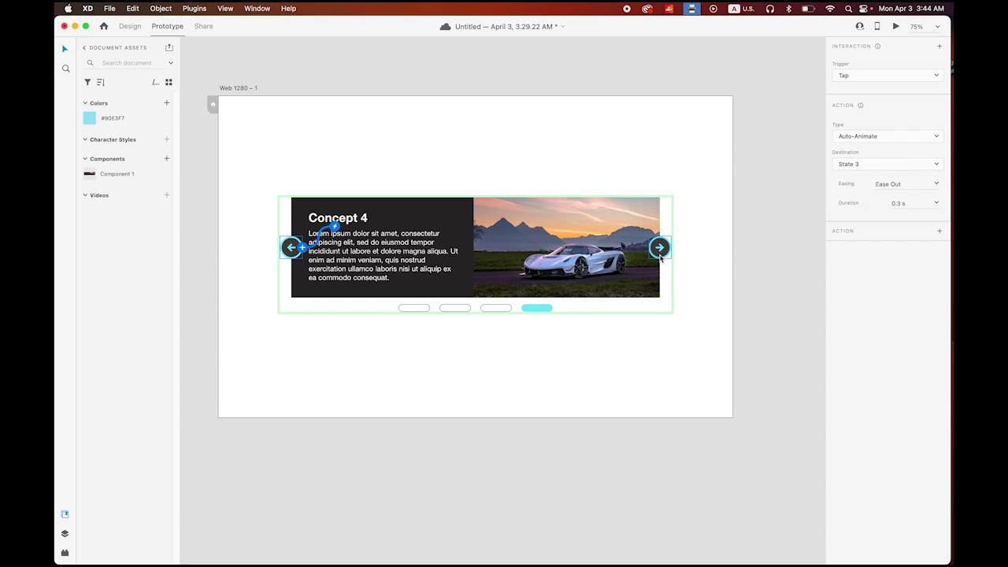
# Add a Tap interaction to the first indicator in State 4 that auto-animates to the Default State
pyautogui.click(407, 308)
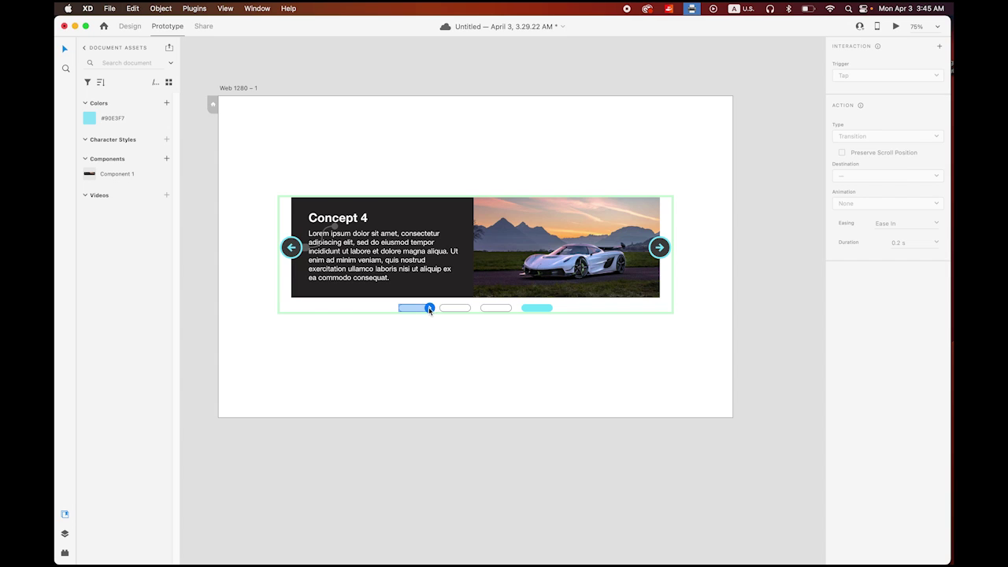
pyautogui.moveTo(430, 308); pyautogui.dragTo(462, 287)
pyautogui.click(880, 165)
pyautogui.click(871, 181)
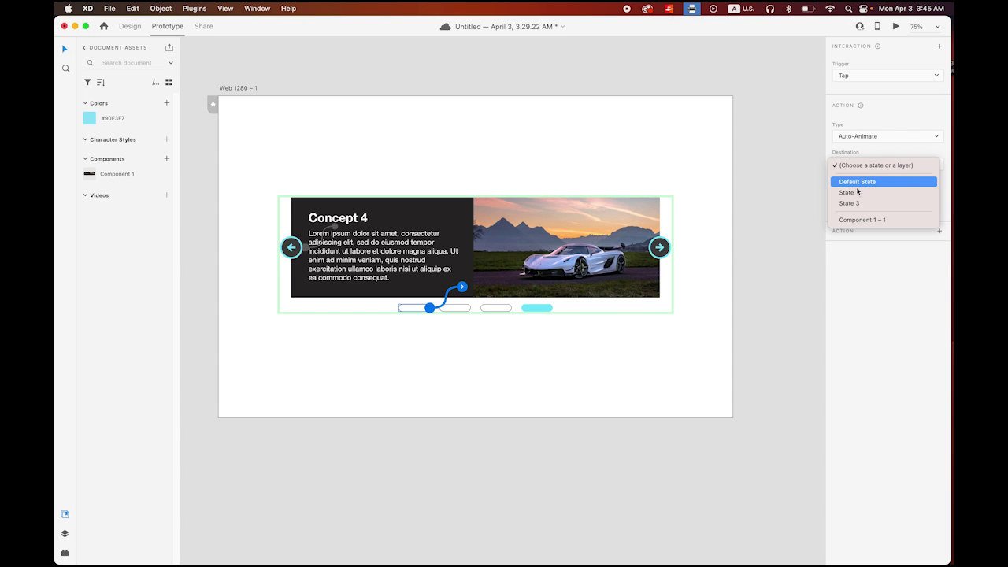
# Add a Tap interaction to the second indicator in State 4 that auto-animates to State 2
pyautogui.click(475, 309)
pyautogui.moveTo(472, 307); pyautogui.dragTo(502, 287)
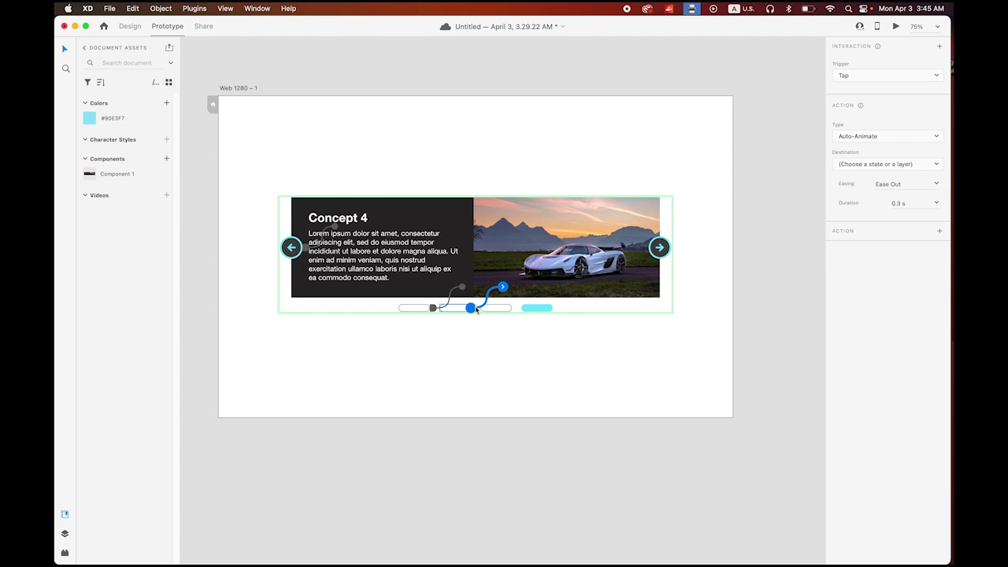
pyautogui.click(880, 164)
pyautogui.click(848, 192)
# Link the third indicator in State 4 to State 3 with a Tap auto-animate interaction and deselect it
pyautogui.click(499, 308)
pyautogui.moveTo(512, 308); pyautogui.dragTo(544, 287)
pyautogui.click(898, 164)
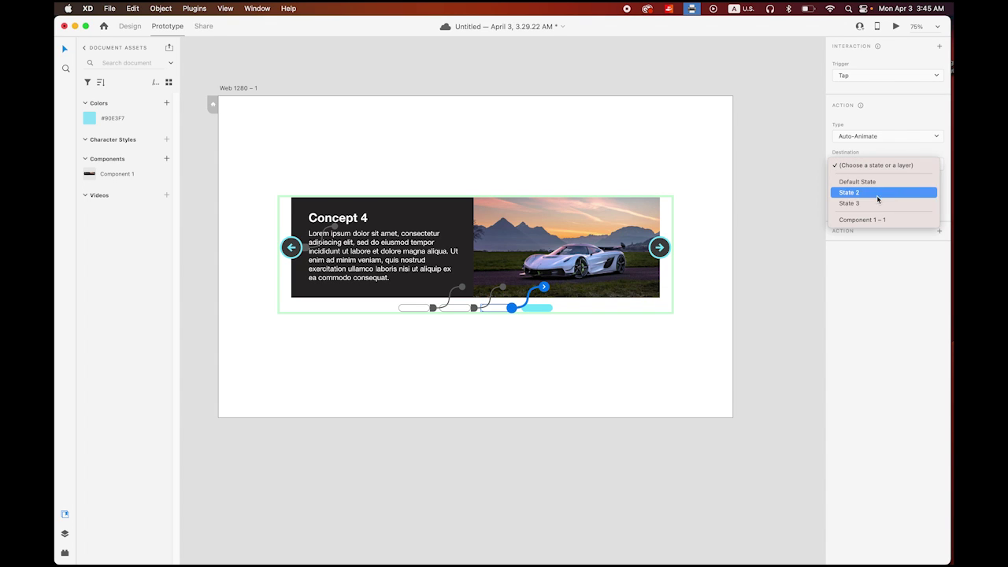
pyautogui.click(858, 204)
pyautogui.click(730, 288)
pyautogui.click(769, 298)
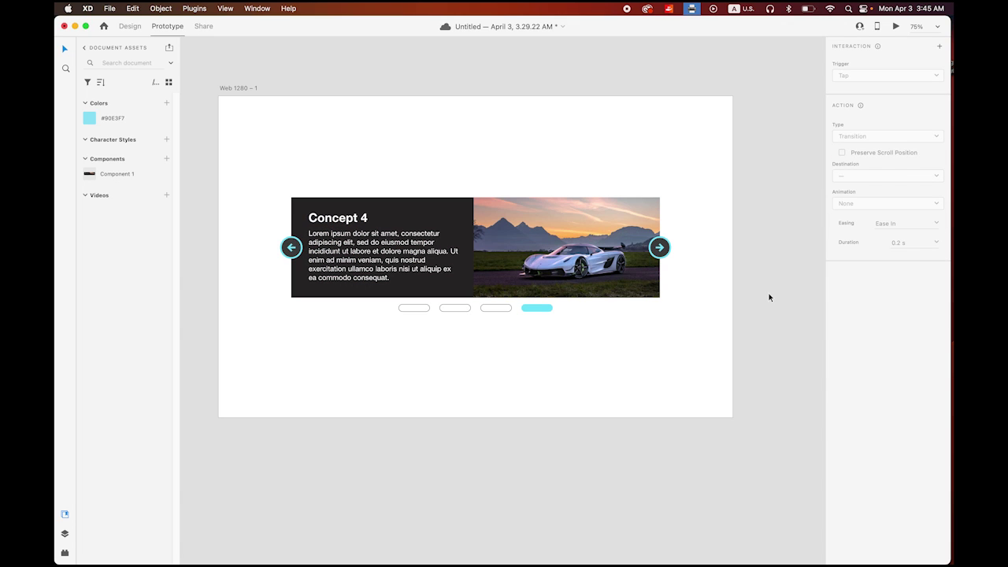
# Preview the prototype and go back from Concept 4 to Concept 1 using the carousel's previous arrow
pyautogui.click(896, 27)
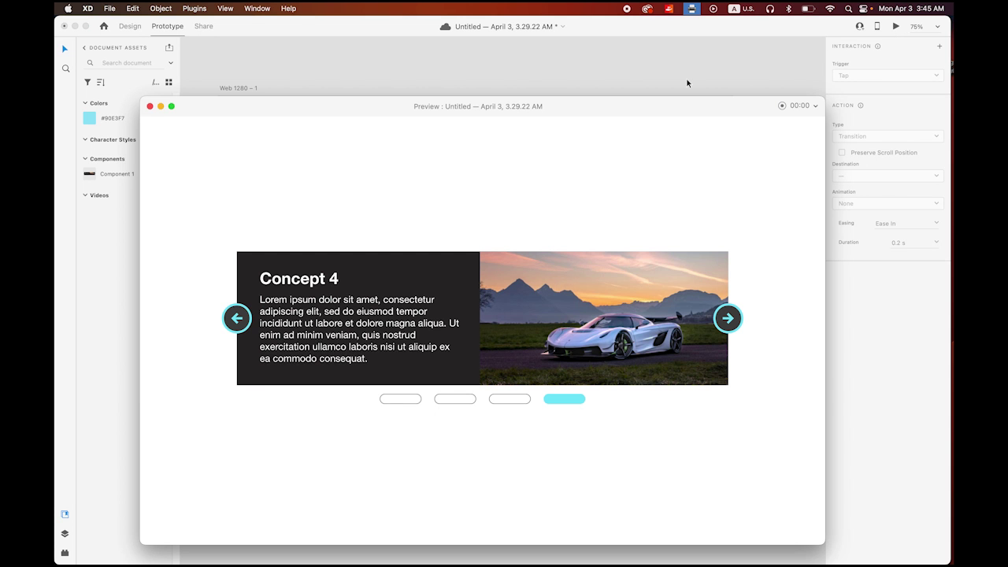
pyautogui.click(236, 319)
pyautogui.click(236, 319)
pyautogui.click(236, 320)
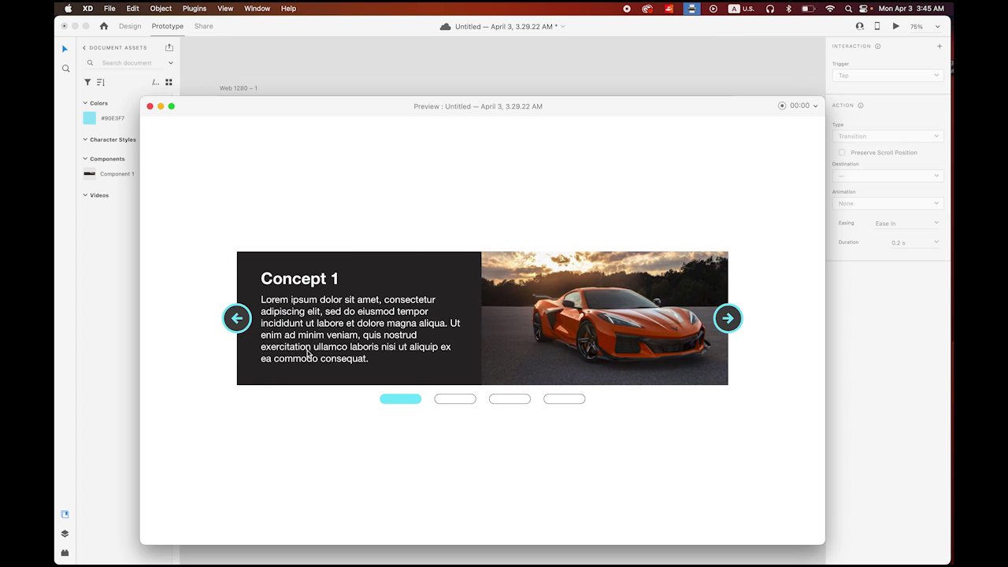
# Test the four slide indicators in the preview, going through them in order and jumping between non-adjacent slides, ending on Concept 1
pyautogui.click(472, 401)
pyautogui.click(506, 401)
pyautogui.click(563, 400)
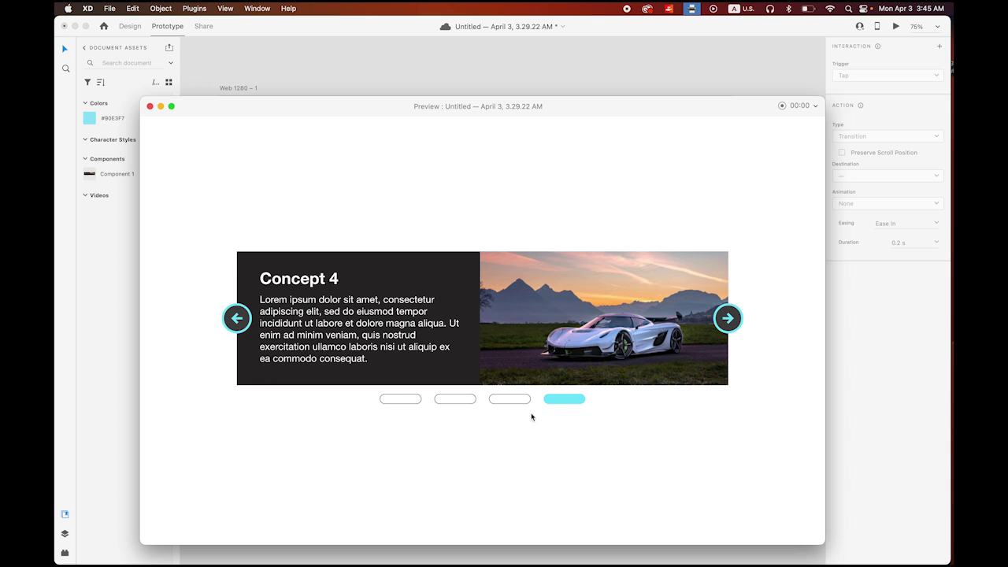
pyautogui.click(447, 400)
pyautogui.click(399, 402)
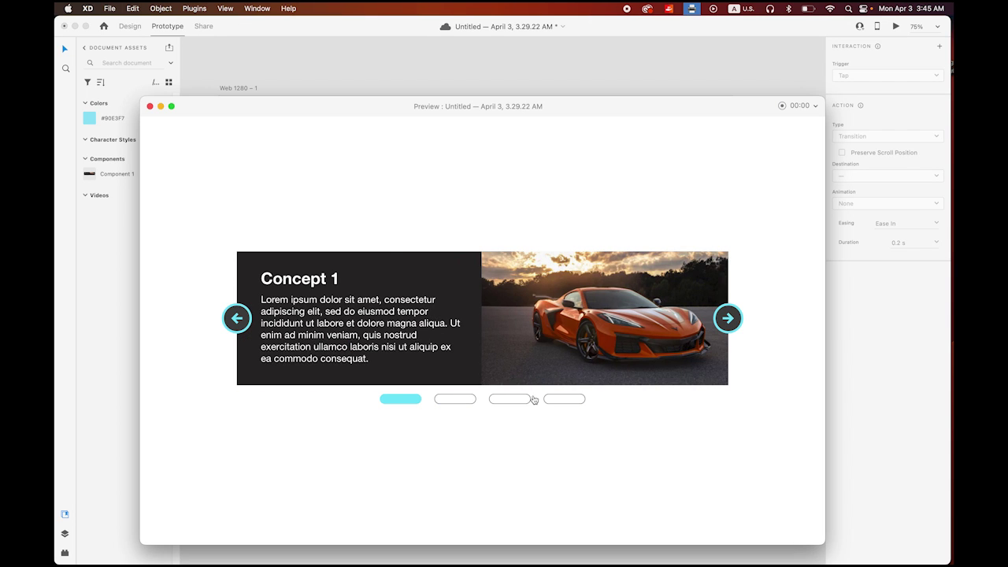
pyautogui.click(574, 400)
pyautogui.click(447, 401)
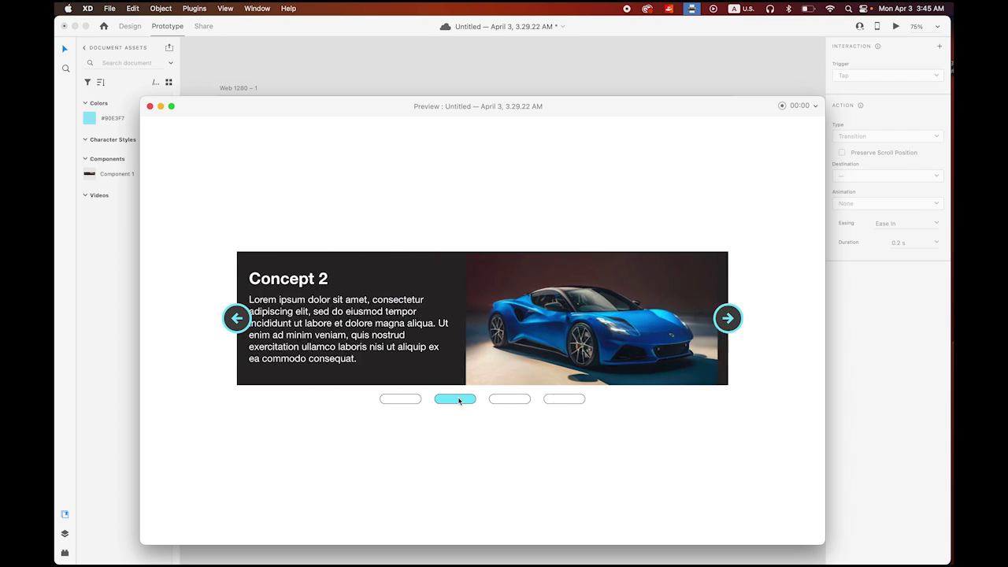
pyautogui.click(507, 400)
pyautogui.click(401, 400)
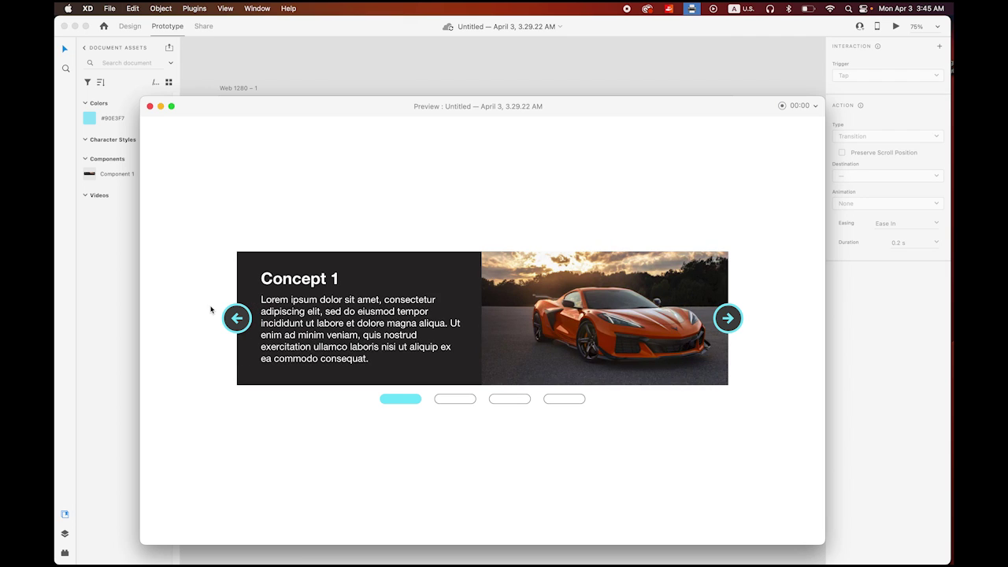
# Test the next arrow from Concept 1 to Concept 3, and check the second, third and fourth indicators again
pyautogui.click(728, 319)
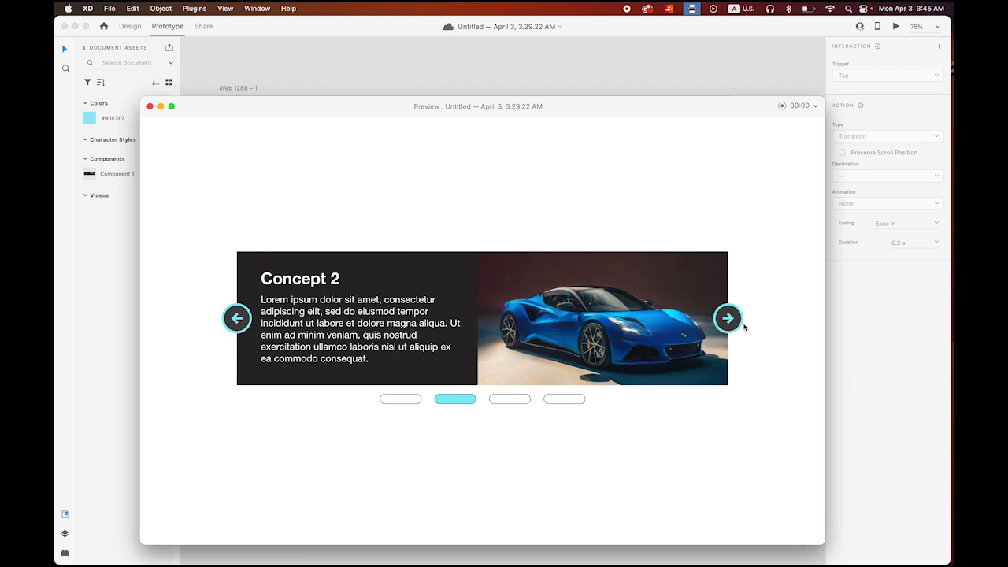
pyautogui.click(729, 320)
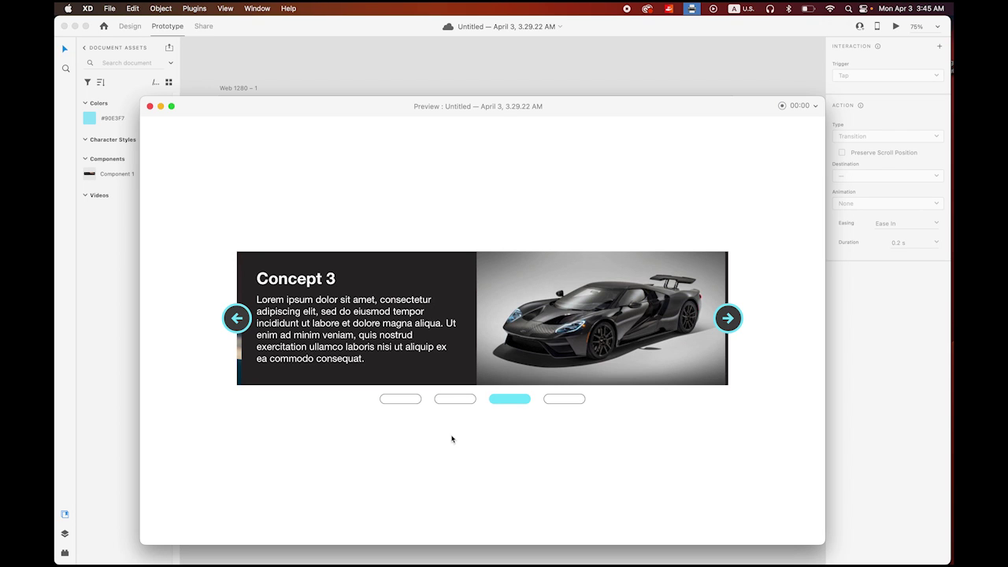
pyautogui.click(445, 401)
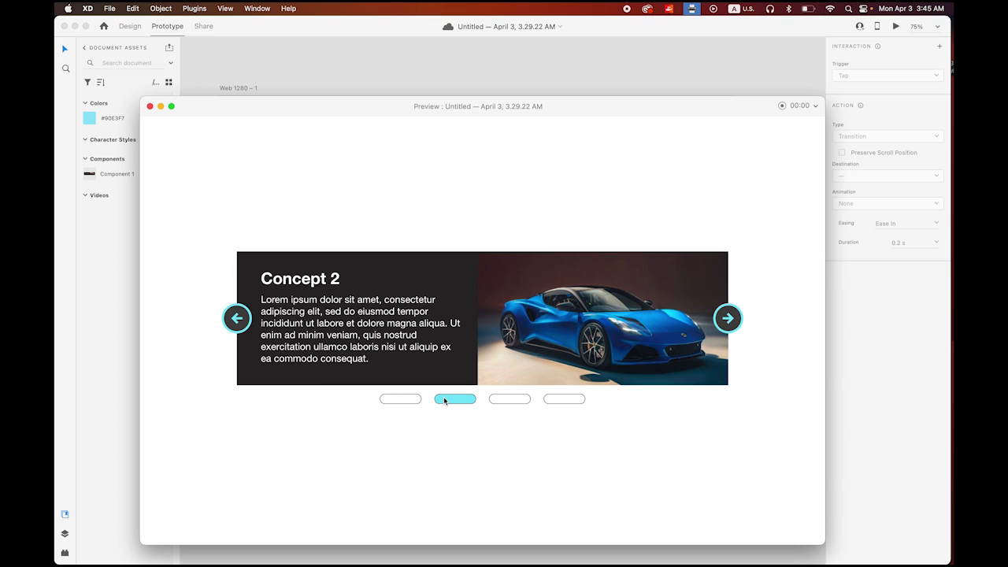
pyautogui.click(505, 399)
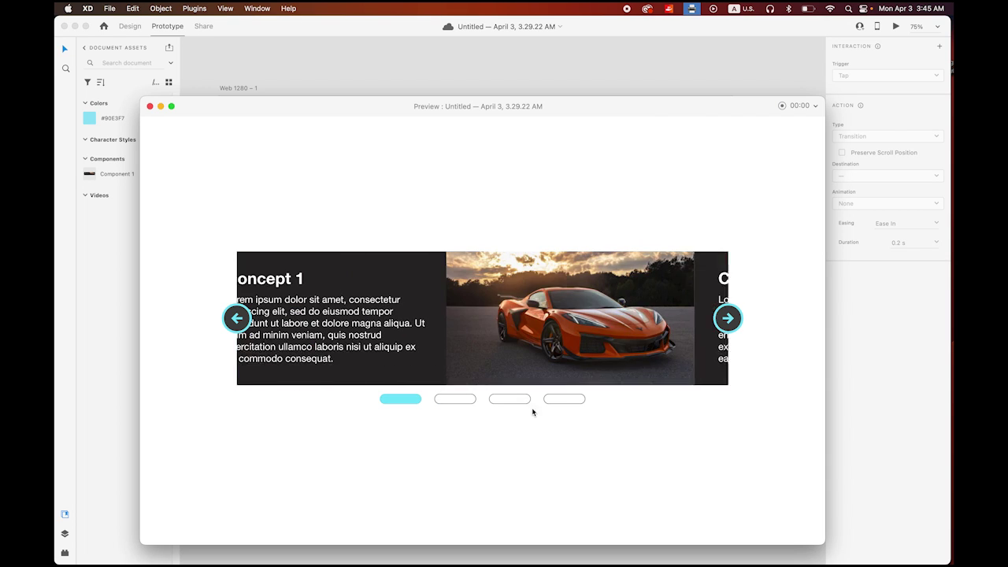
pyautogui.click(563, 400)
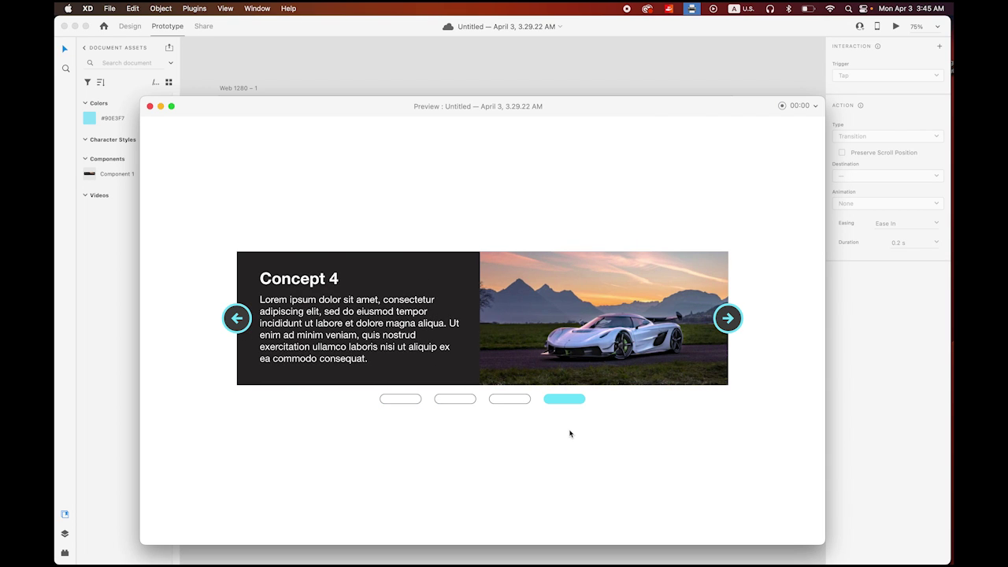